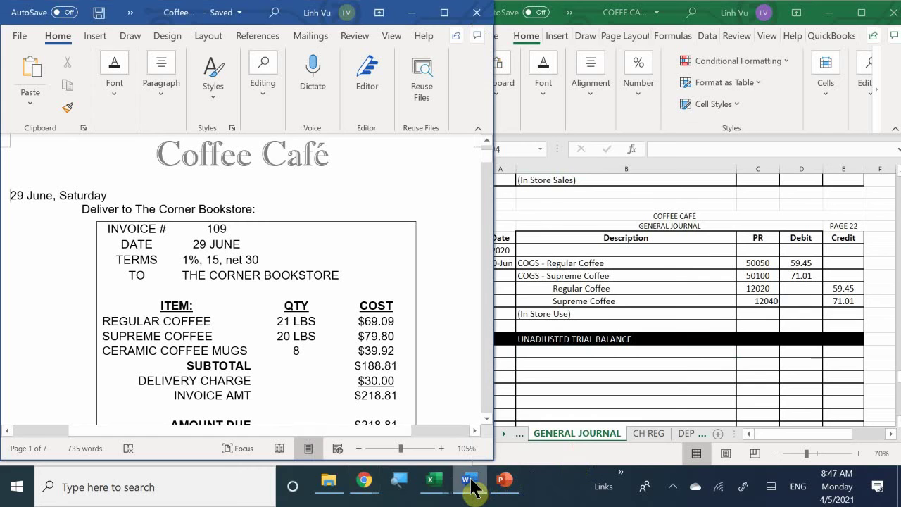
- Switch to the Excel trial balance workbook and go to the Bank and Checking accounts atop the UNADJ TB sheet
mouse_move(450, 467)
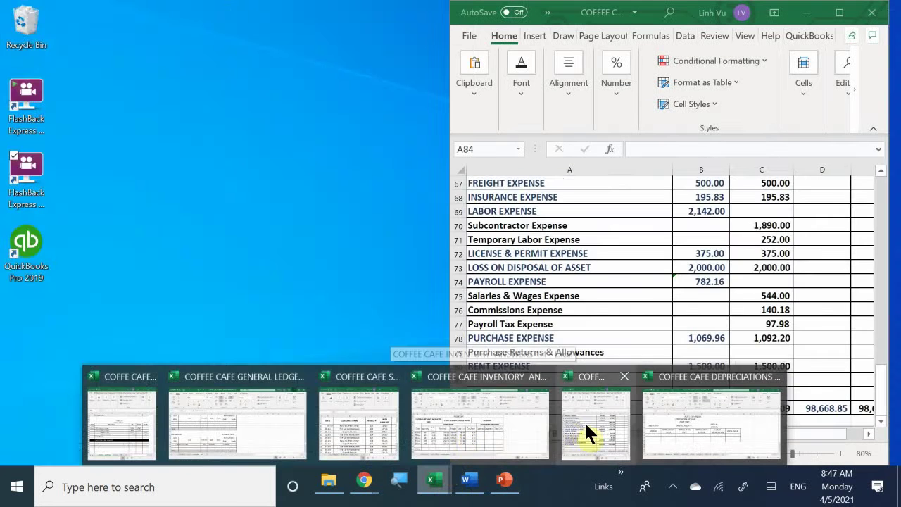
click(586, 425)
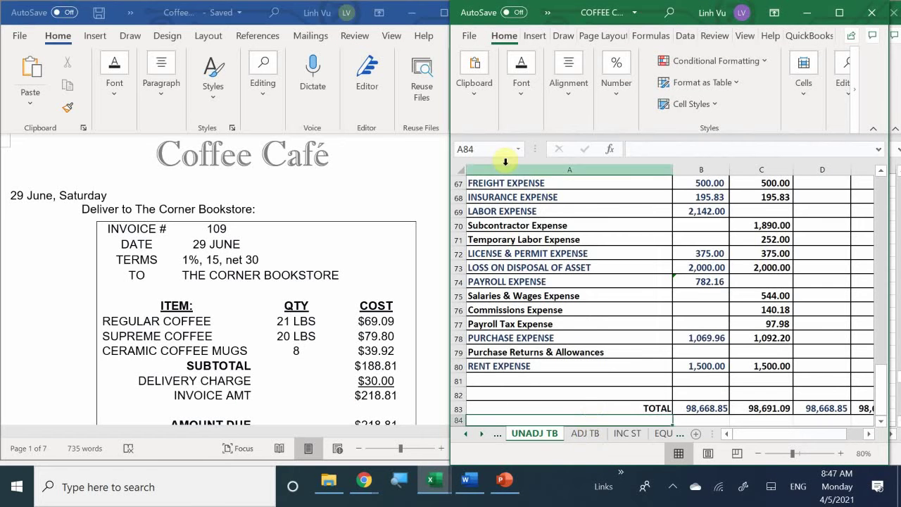
click(634, 282)
scroll(638, 296, up, 2)
scroll(638, 296, up, 20)
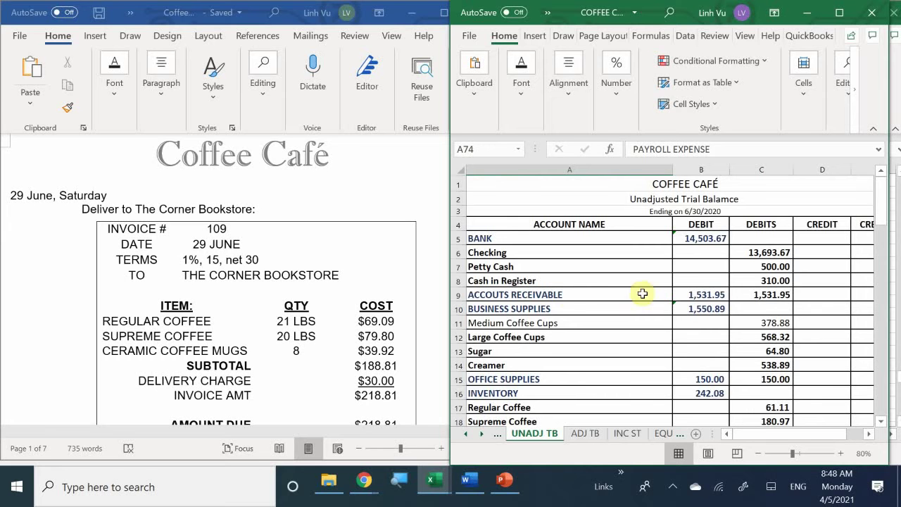
click(705, 240)
click(606, 256)
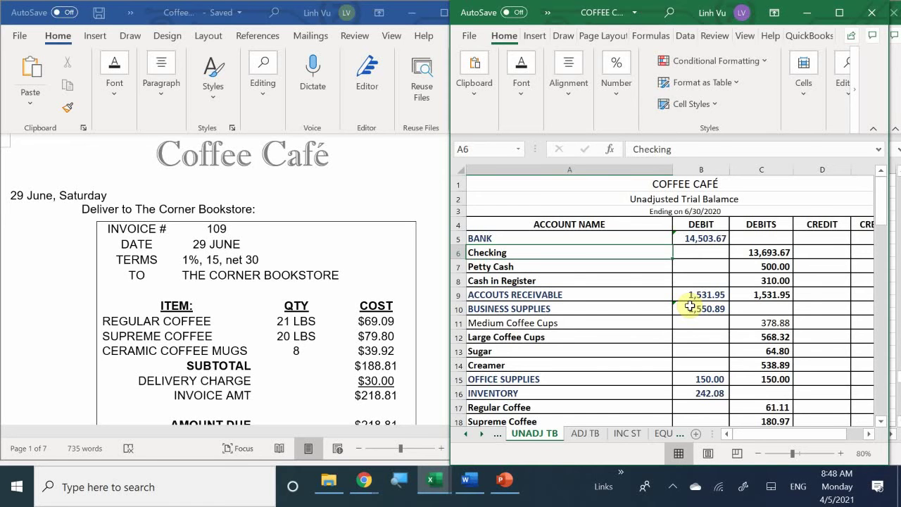
- Examine the accounts and their balances throughout the unadjusted trial balance, from Bank down to the TOTAL row
scroll(692, 316, down, 9)
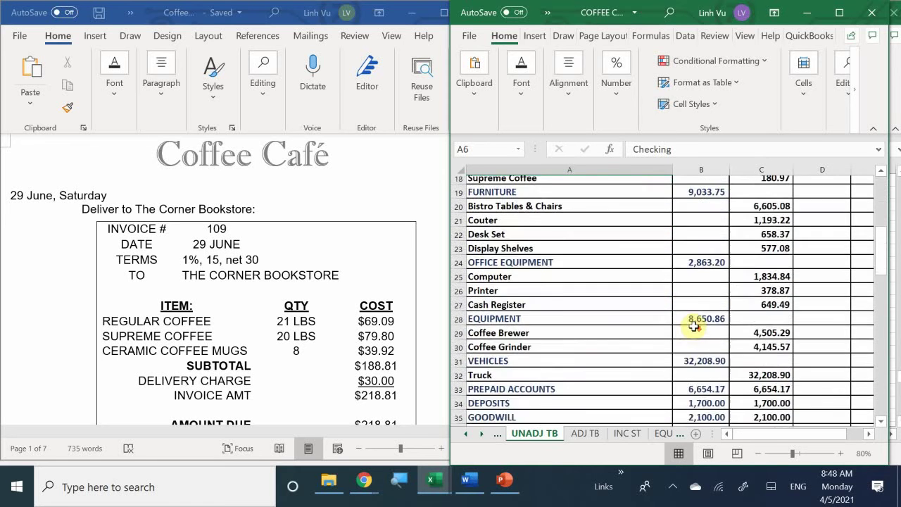
scroll(695, 326, down, 9)
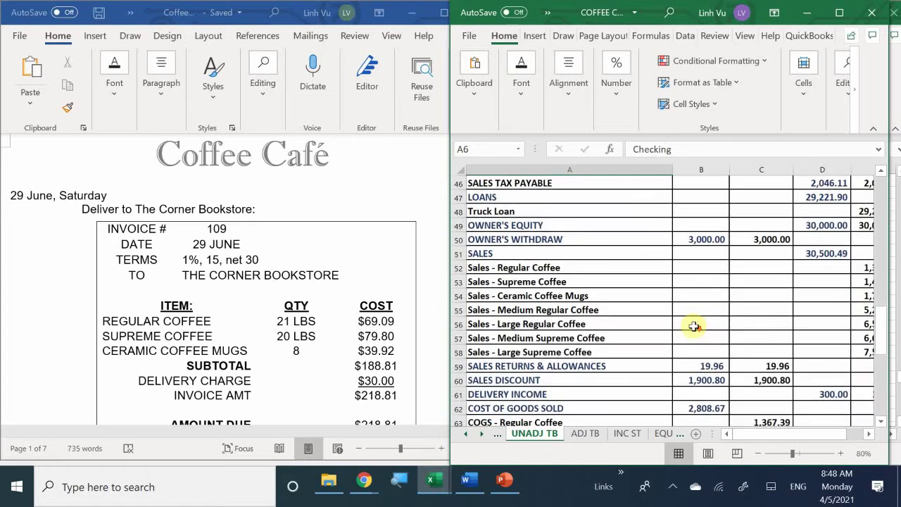
scroll(694, 326, down, 6)
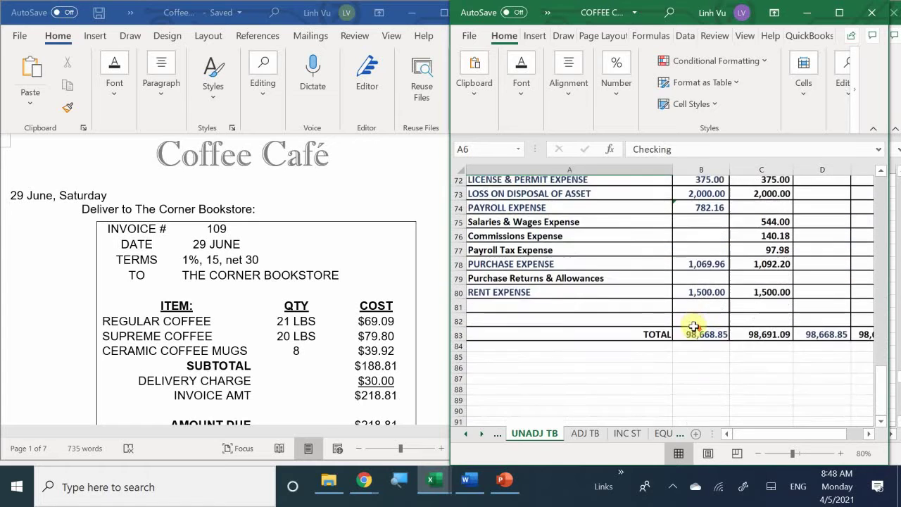
scroll(694, 326, up, 2)
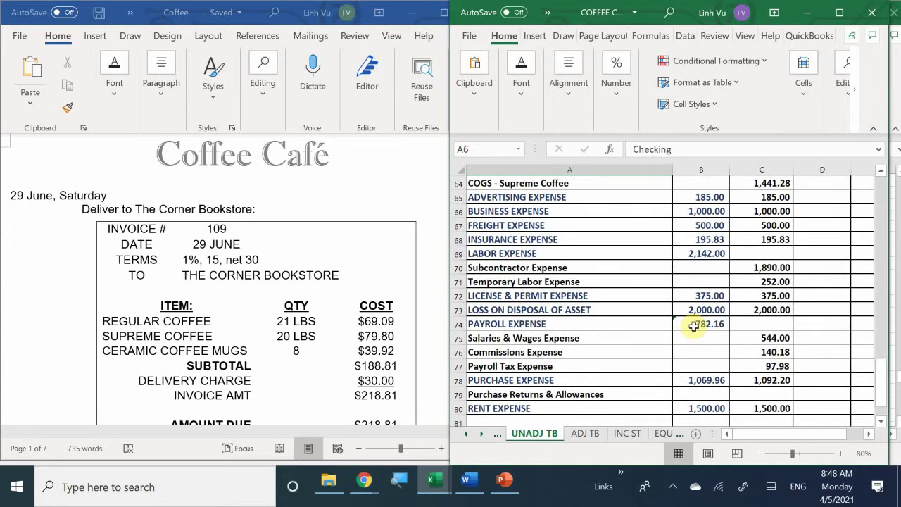
scroll(694, 326, up, 14)
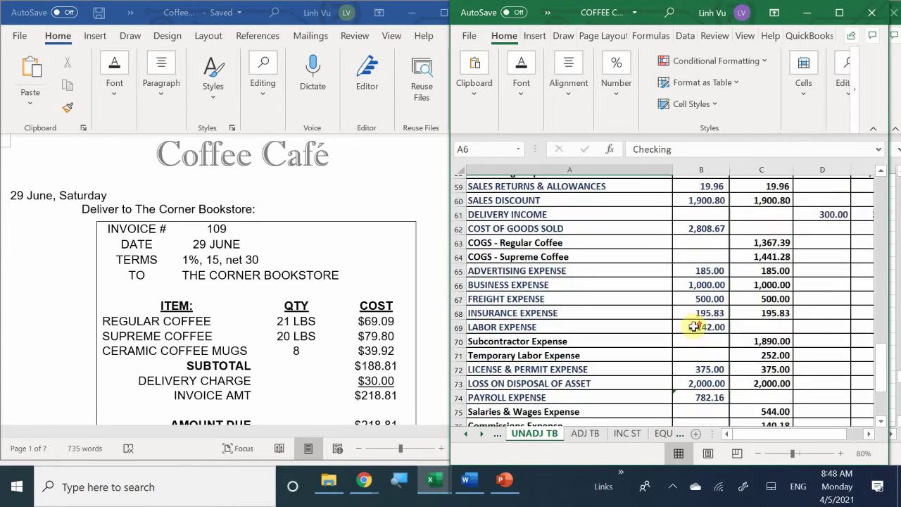
scroll(695, 326, up, 3)
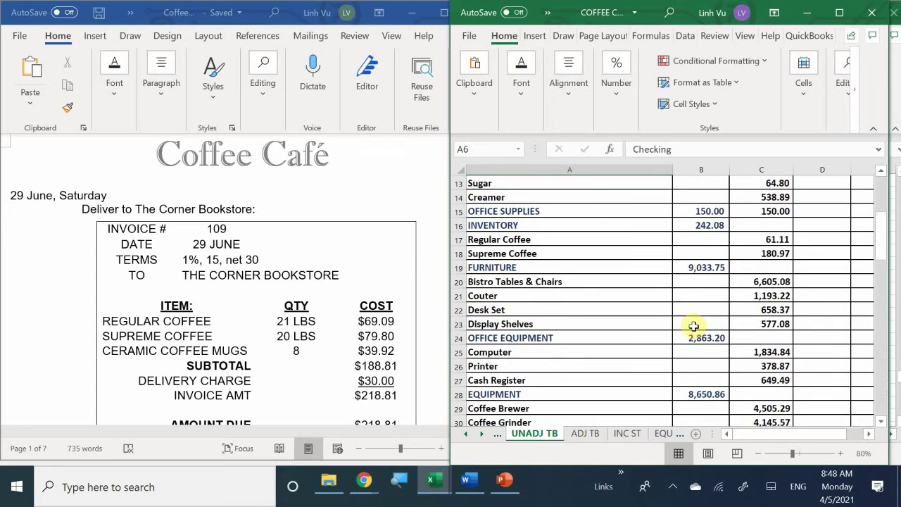
scroll(694, 326, up, 4)
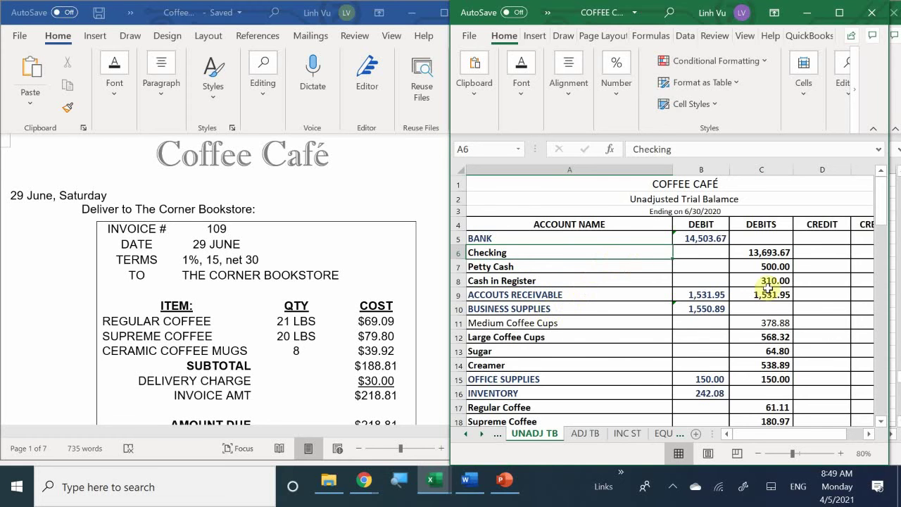
- Compare the debit and credit column totals in row 83 of the unadjusted trial balance
scroll(770, 289, down, 1)
scroll(775, 296, down, 4)
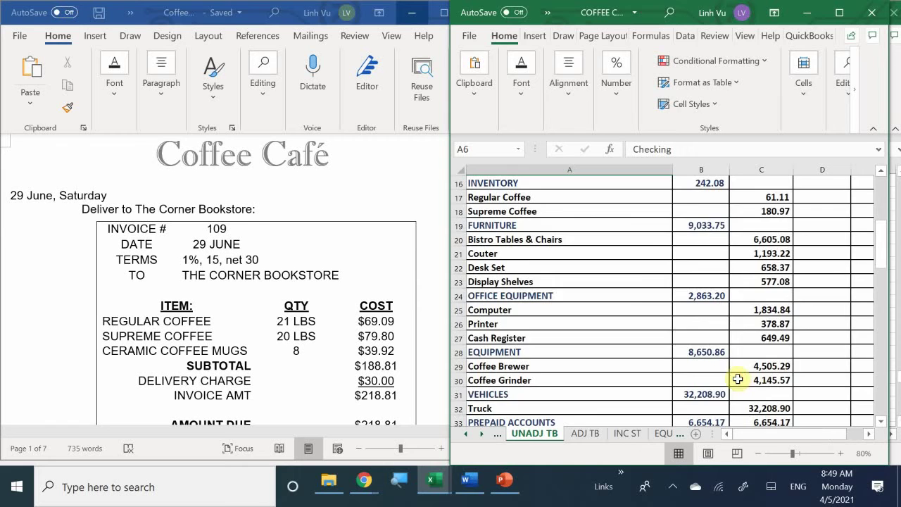
scroll(738, 379, down, 7)
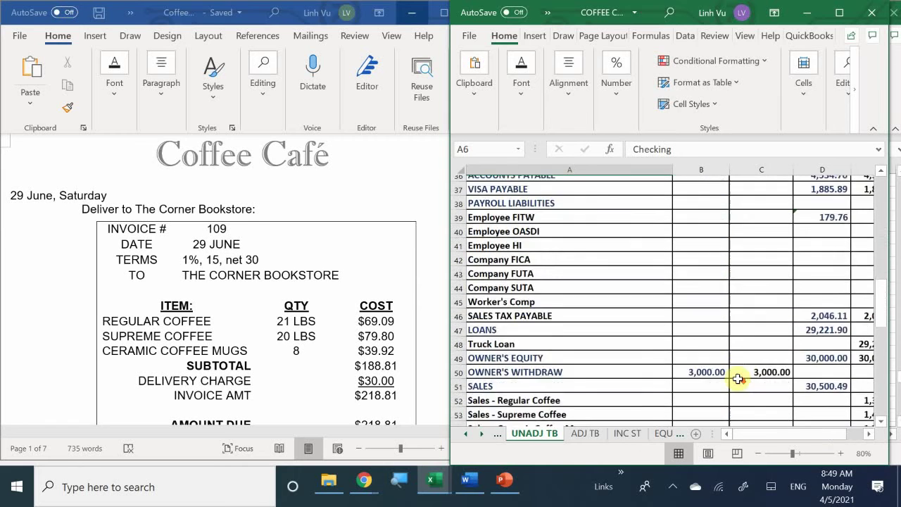
scroll(738, 379, down, 11)
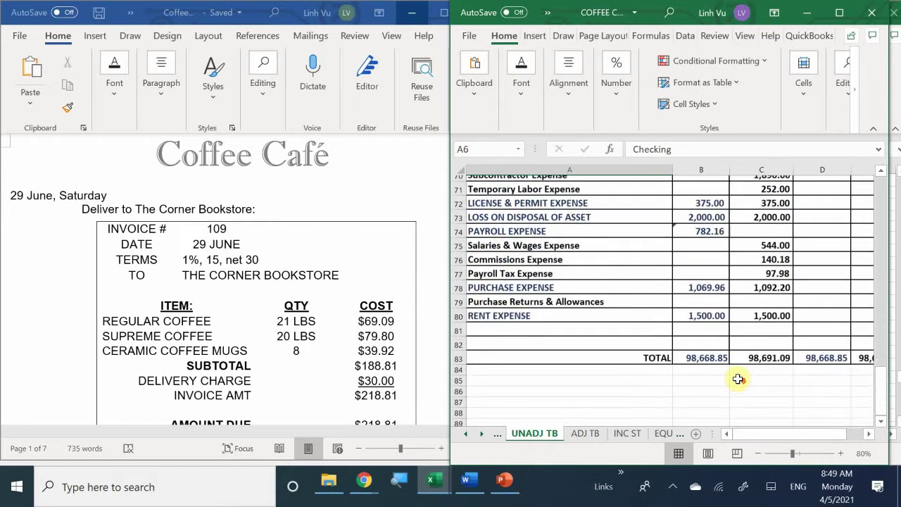
scroll(738, 379, up, 1)
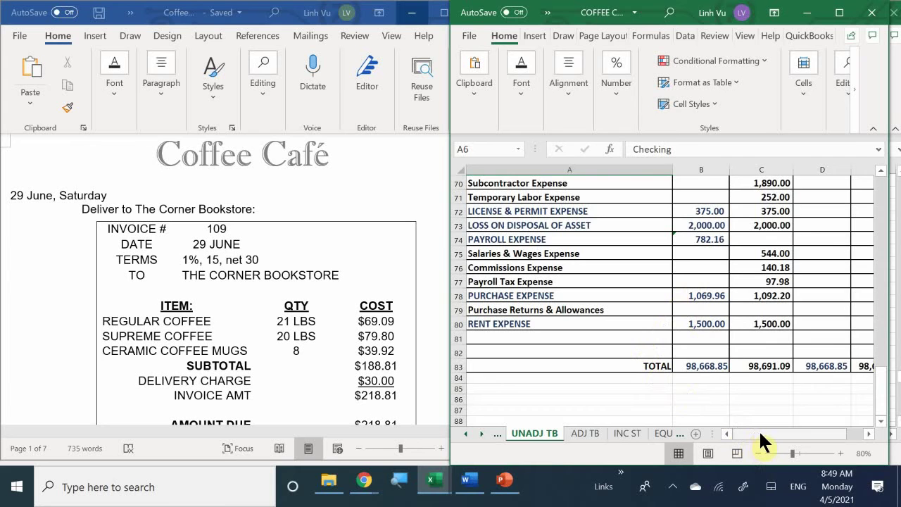
mouse_move(761, 433)
mouse_down()
mouse_move(783, 442)
mouse_move(773, 444)
mouse_up()
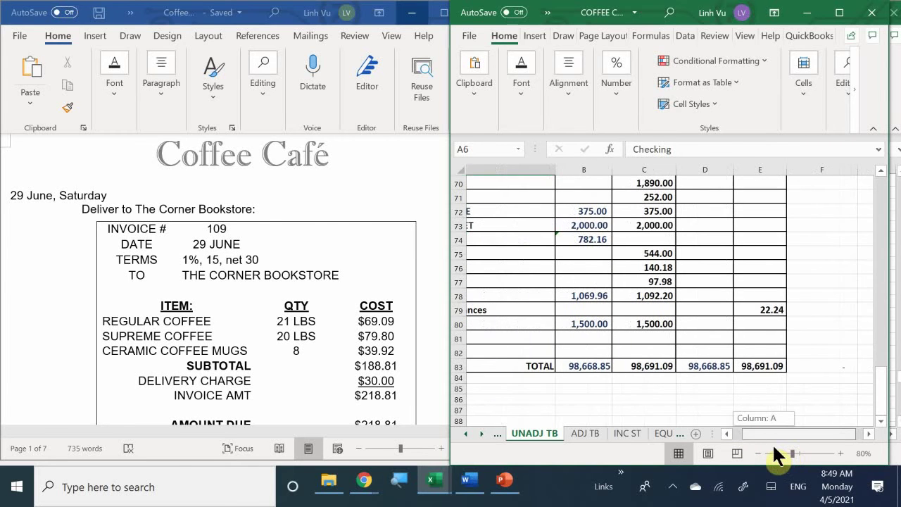
mouse_move(772, 443)
mouse_down()
mouse_move(782, 458)
mouse_move(792, 446)
mouse_move(767, 431)
mouse_up()
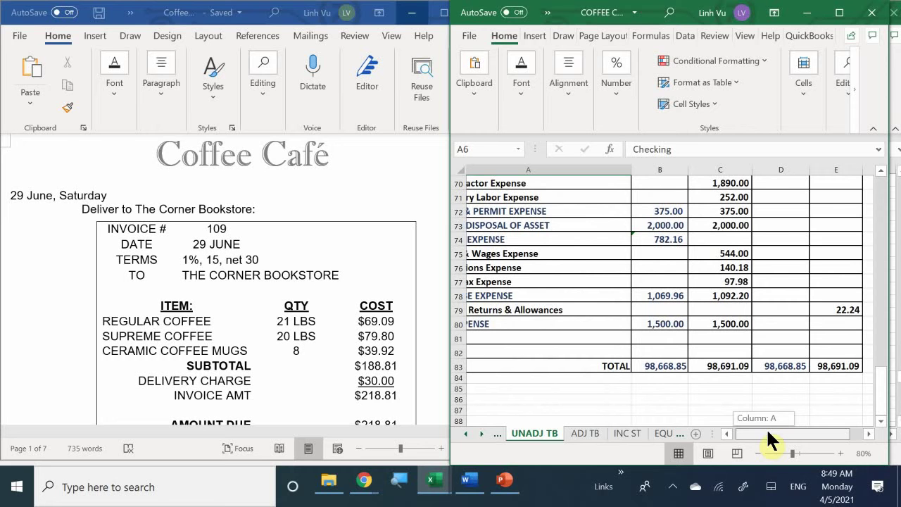
mouse_move(765, 427)
mouse_down()
mouse_move(776, 431)
mouse_move(766, 430)
mouse_up()
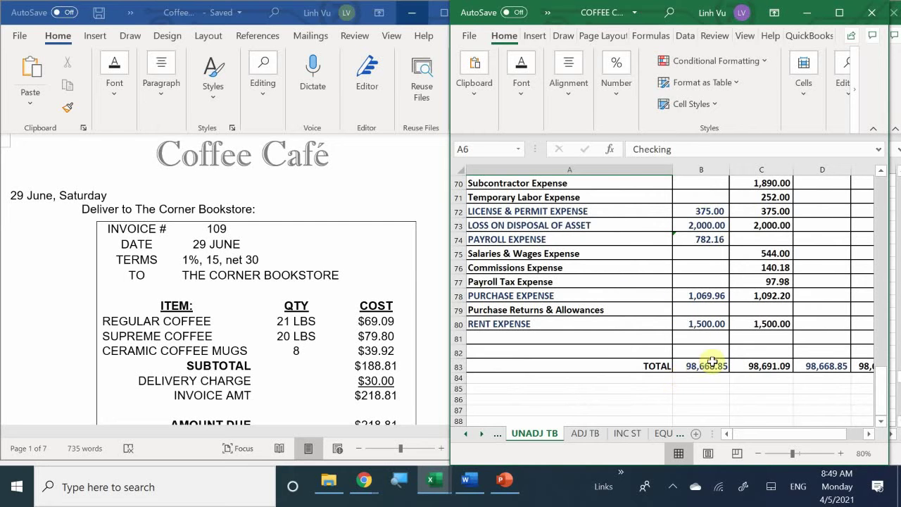
- Switch to the Word assignment document and find the 30 June adjusting entries on the Create Trial Balance page
click(424, 307)
scroll(424, 308, down, 20)
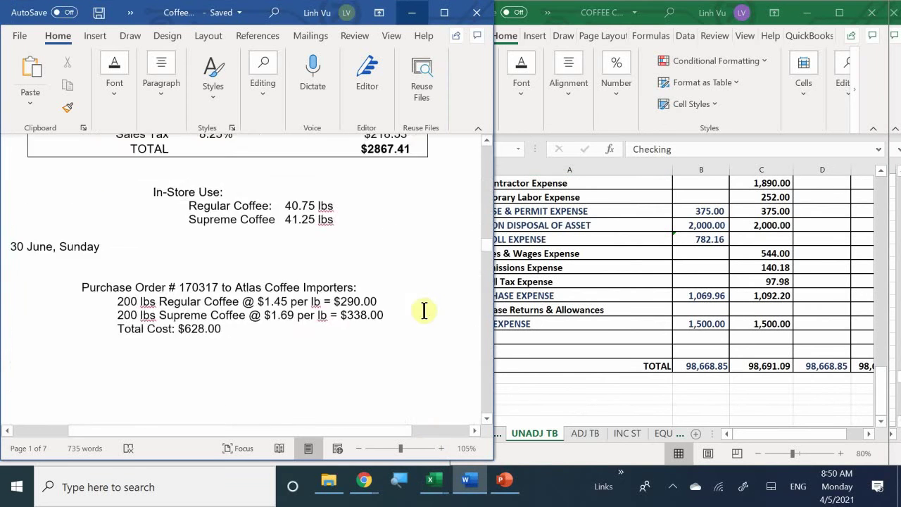
scroll(424, 309, down, 20)
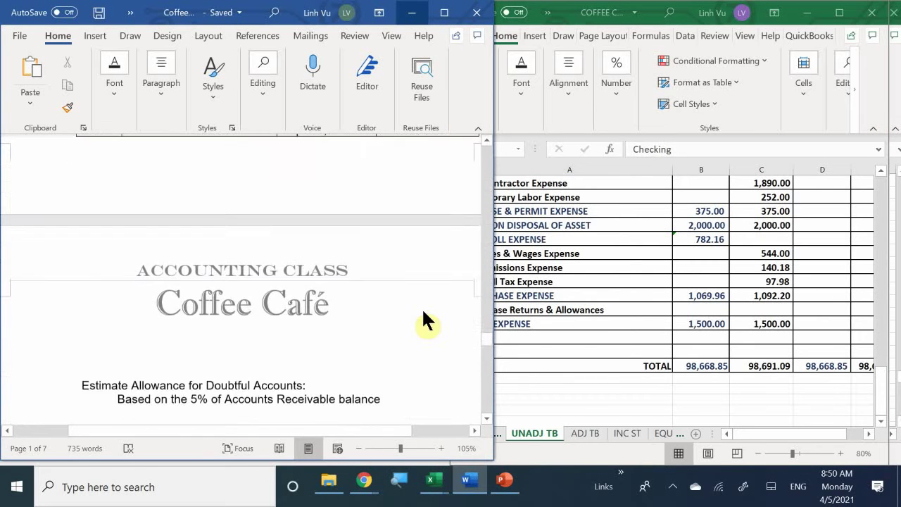
scroll(421, 310, down, 15)
scroll(421, 311, up, 5)
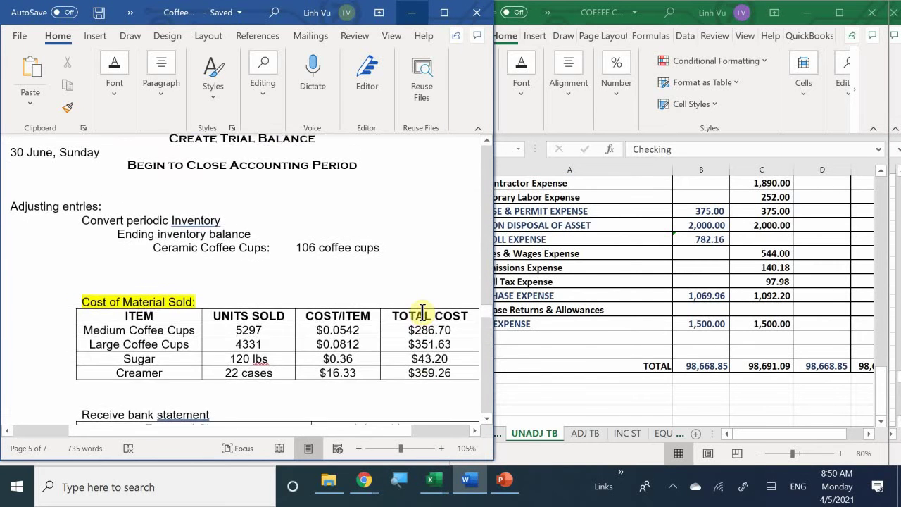
scroll(422, 312, up, 4)
scroll(423, 312, down, 1)
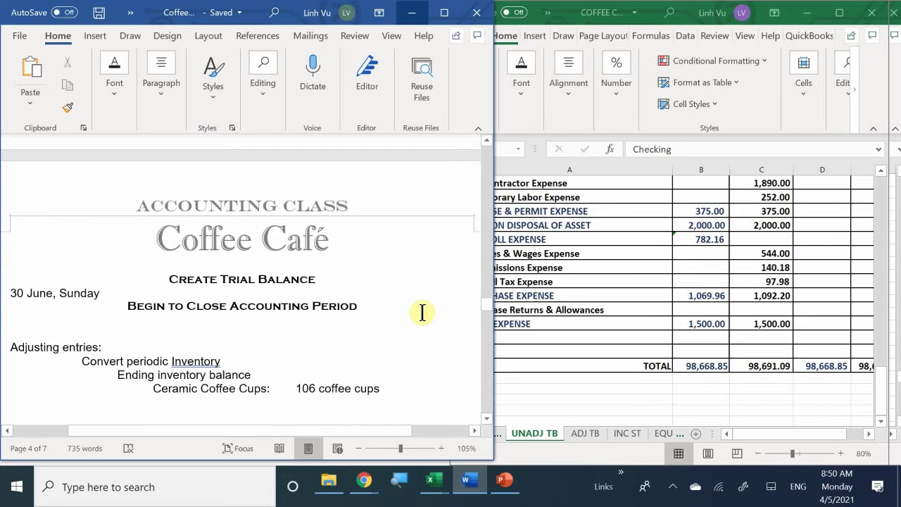
scroll(169, 359, down, 5)
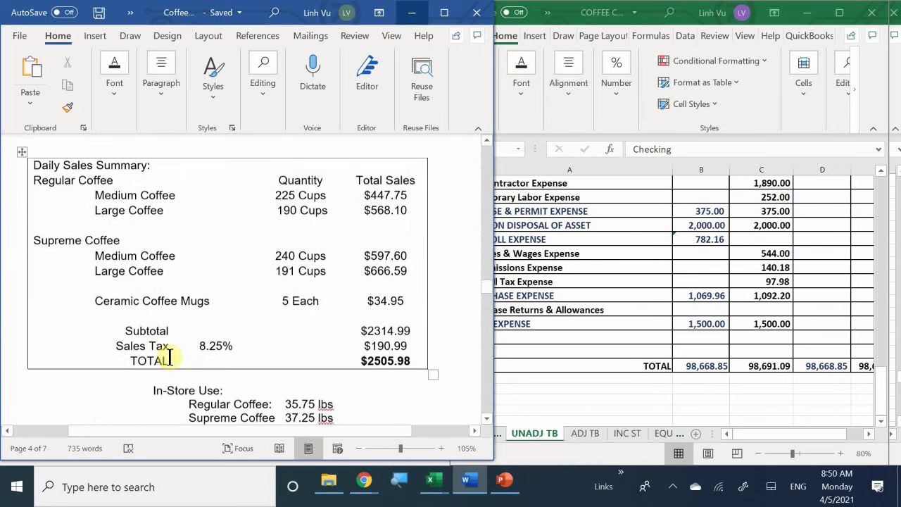
scroll(141, 316, up, 1)
scroll(134, 254, down, 2)
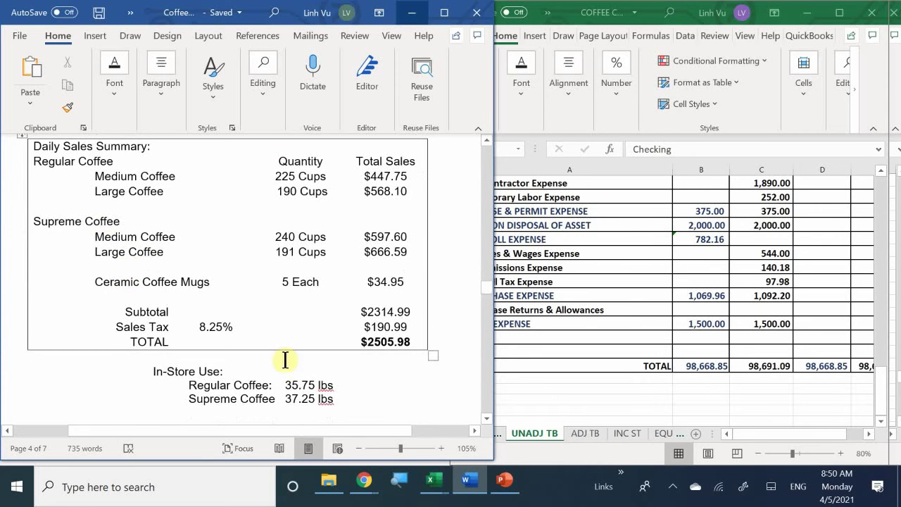
scroll(283, 373, down, 3)
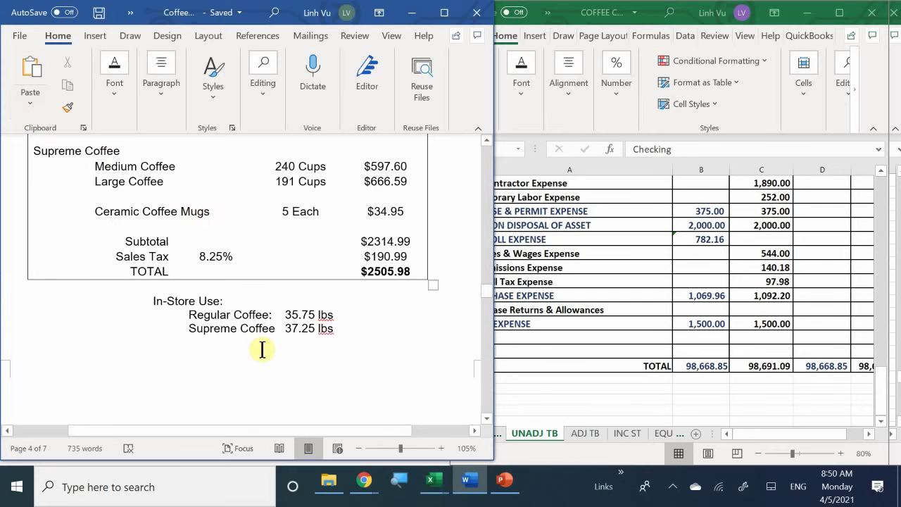
scroll(261, 349, down, 7)
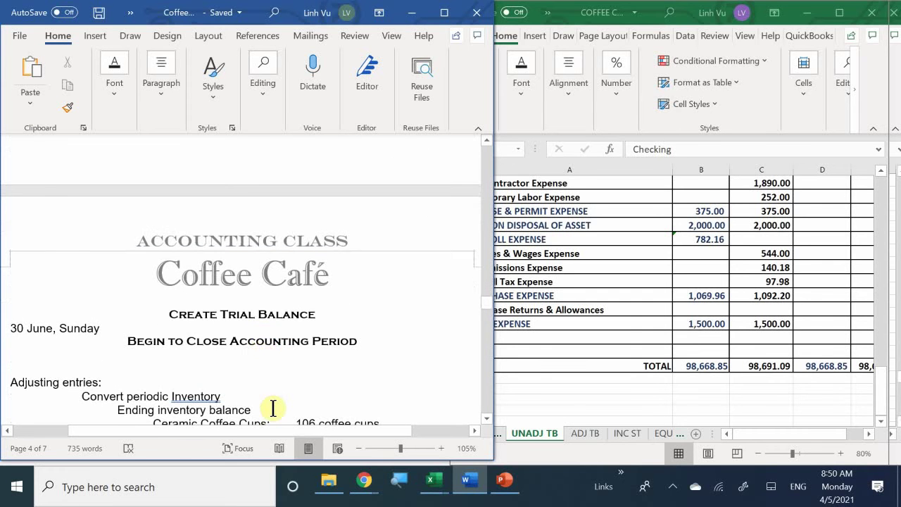
scroll(274, 406, down, 2)
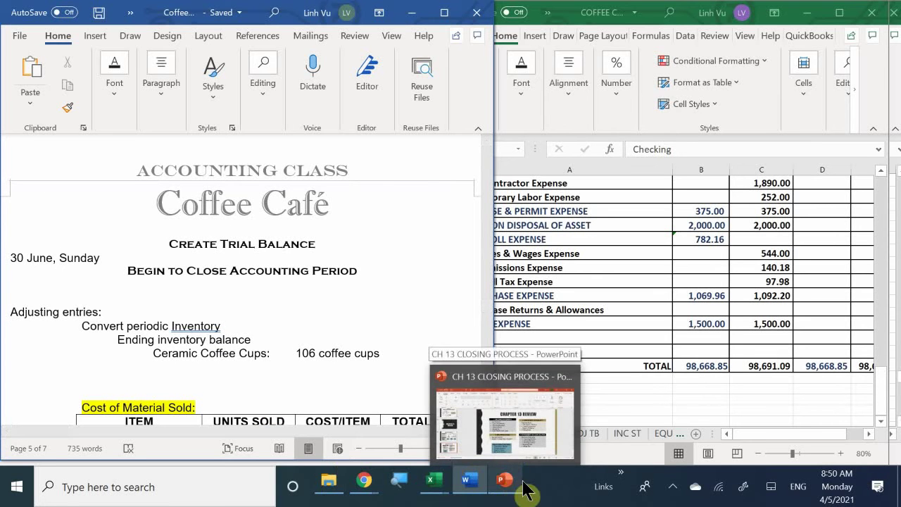
- Bring the Excel workbook with the GENERAL JOURNAL sheet forward, then return to the adjusting entries in the Word document
mouse_move(470, 493)
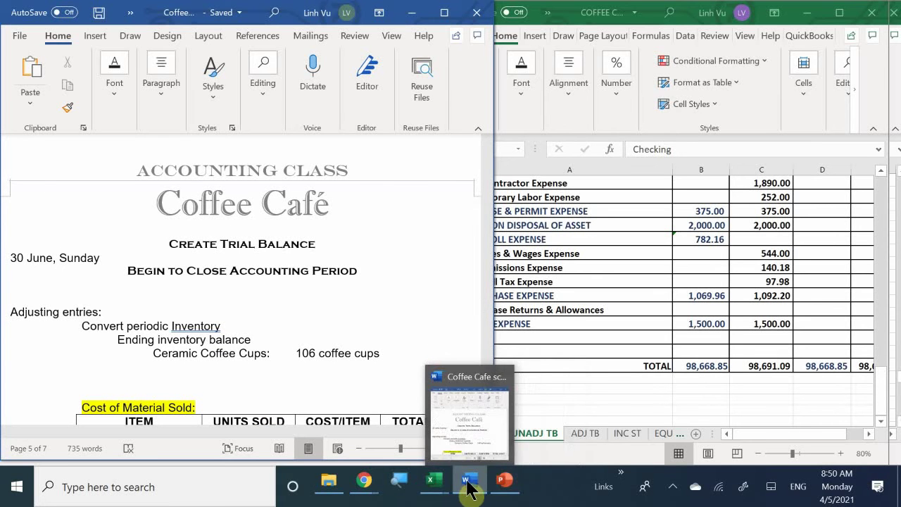
mouse_move(502, 486)
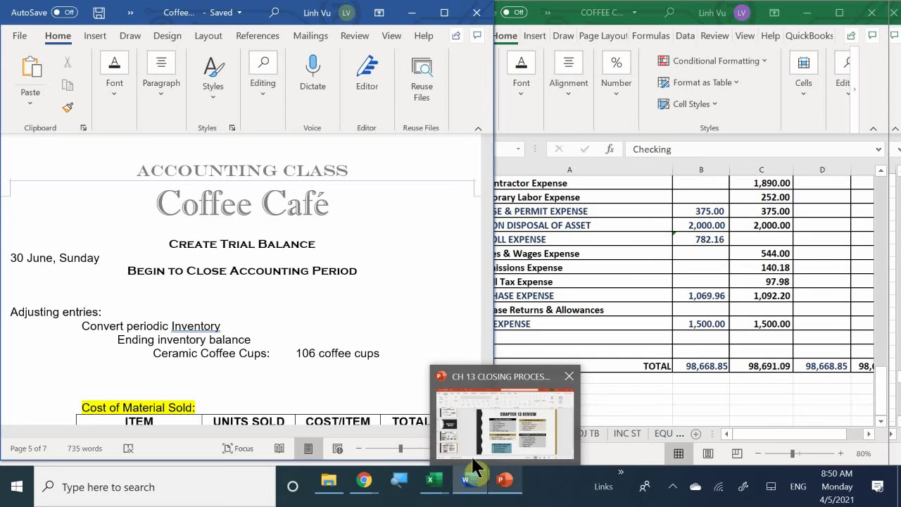
mouse_move(427, 486)
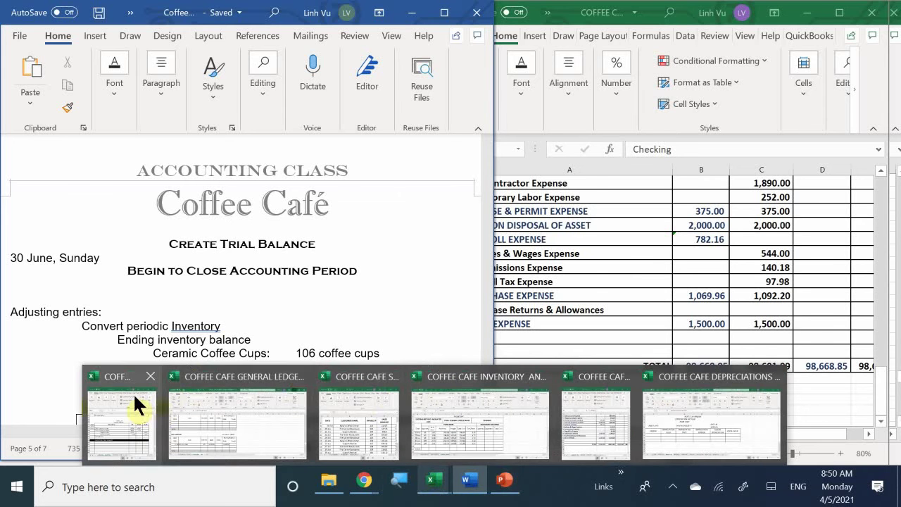
mouse_move(190, 416)
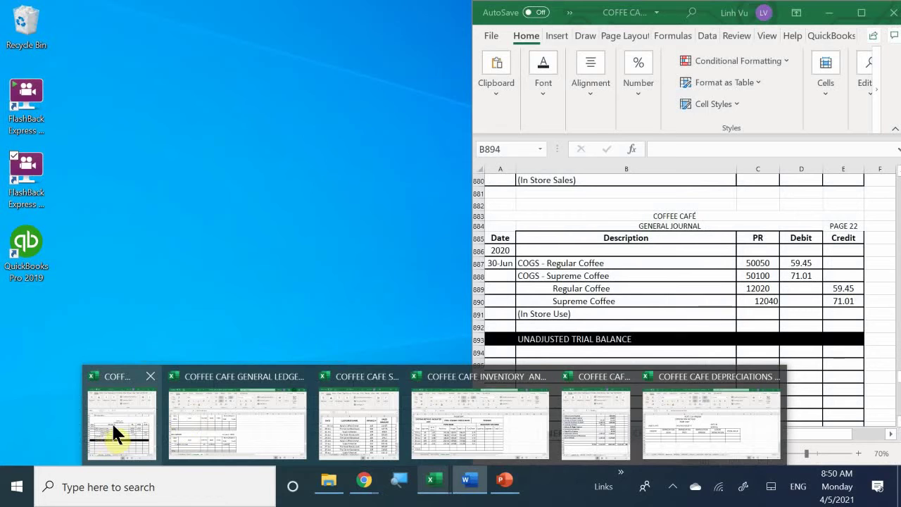
click(111, 424)
click(113, 424)
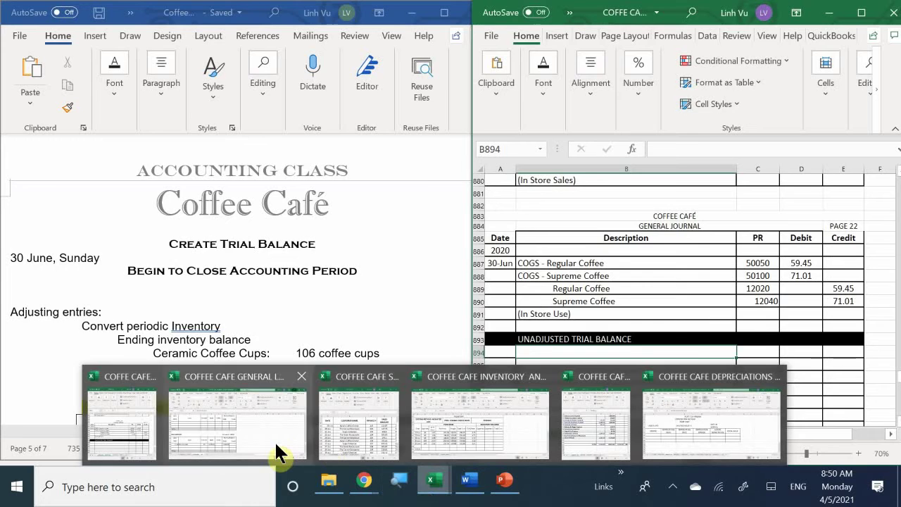
mouse_move(275, 441)
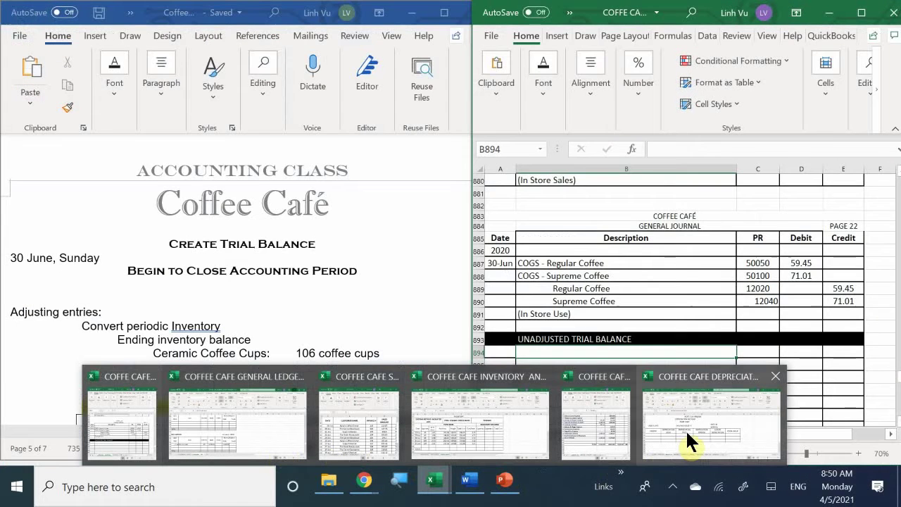
mouse_move(698, 425)
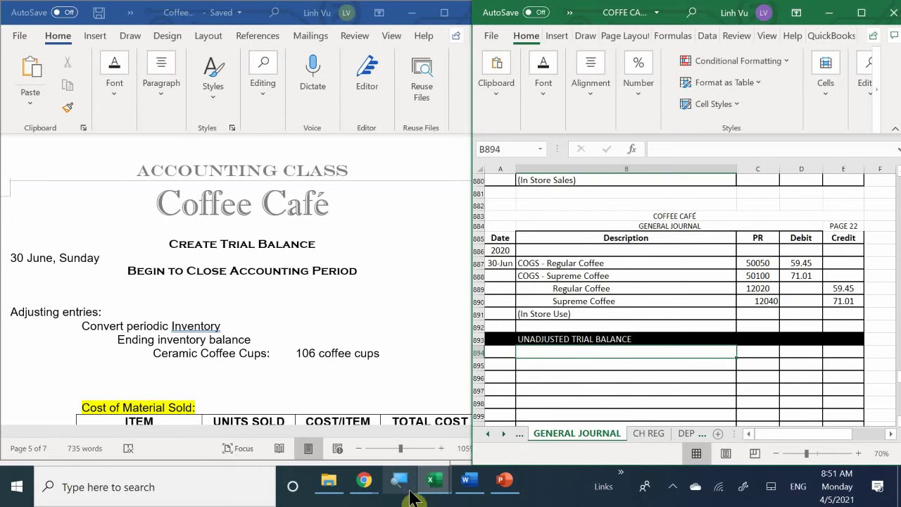
click(332, 312)
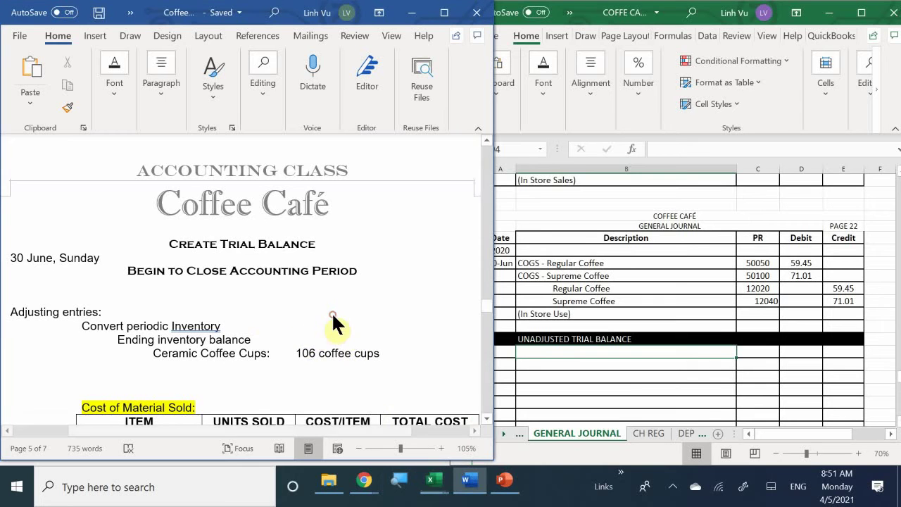
- Examine the adjusting entries and Cost of Material Sold table, then select the ceramic cups' ending inventory text "106 coffee cups"
scroll(332, 315, down, 1)
scroll(332, 314, down, 2)
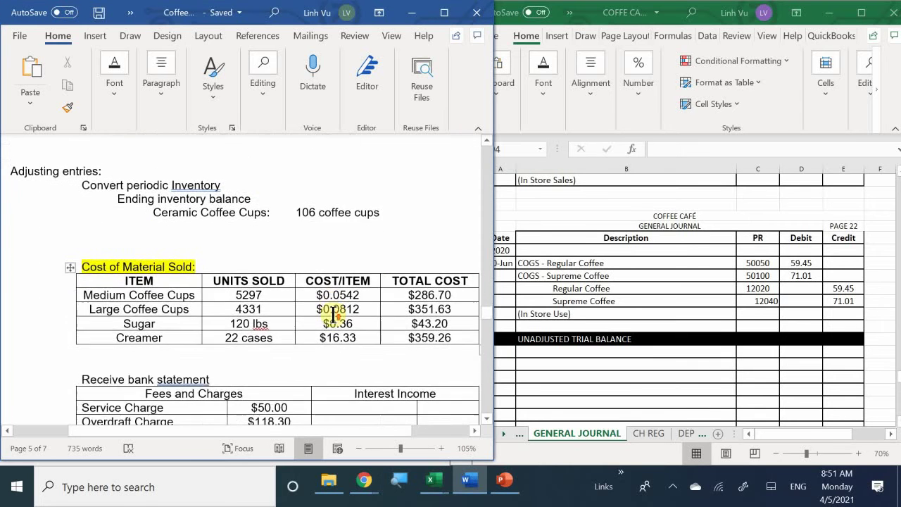
scroll(332, 314, up, 1)
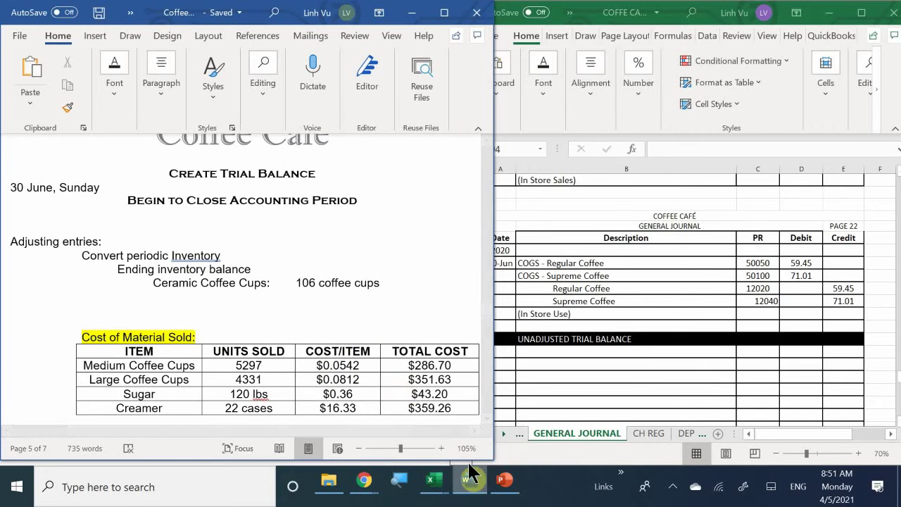
click(441, 448)
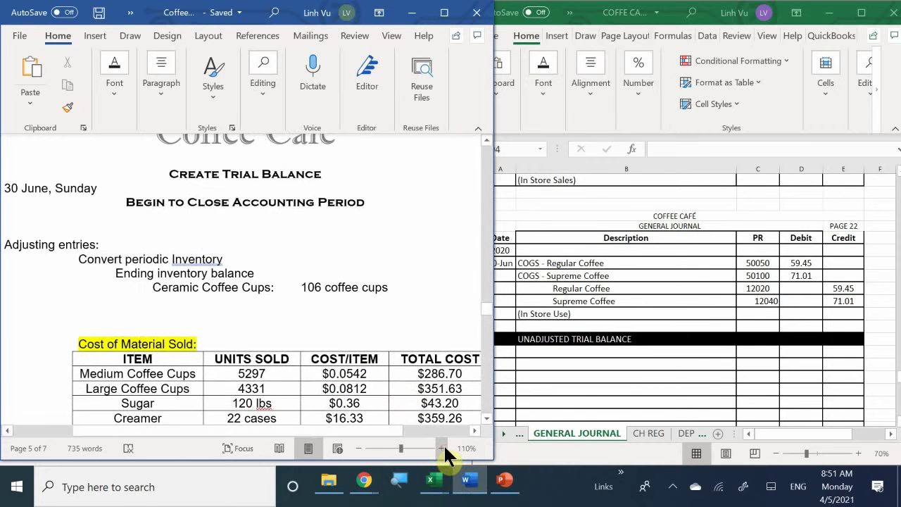
scroll(191, 302, up, 1)
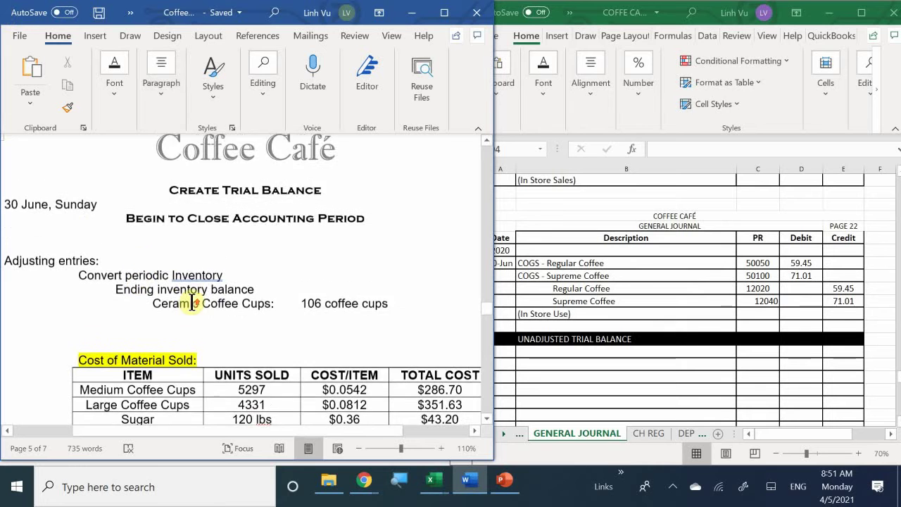
scroll(191, 302, down, 1)
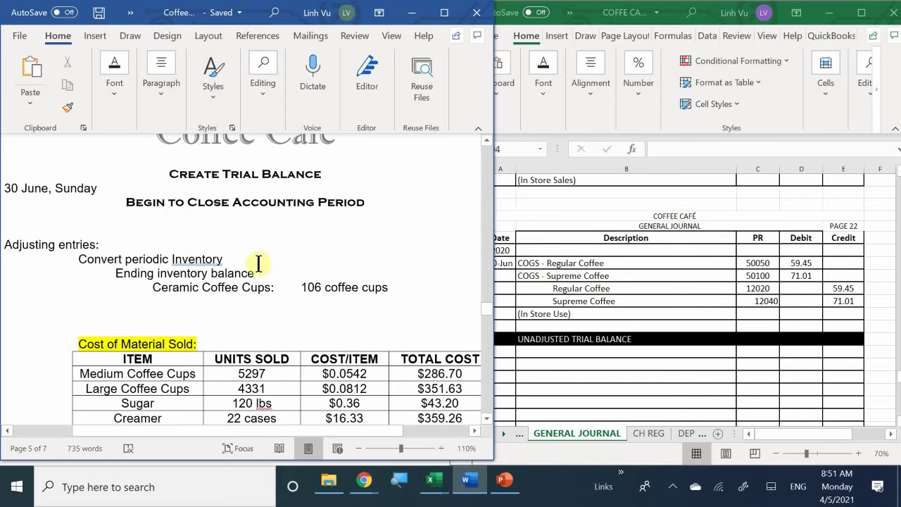
click(402, 288)
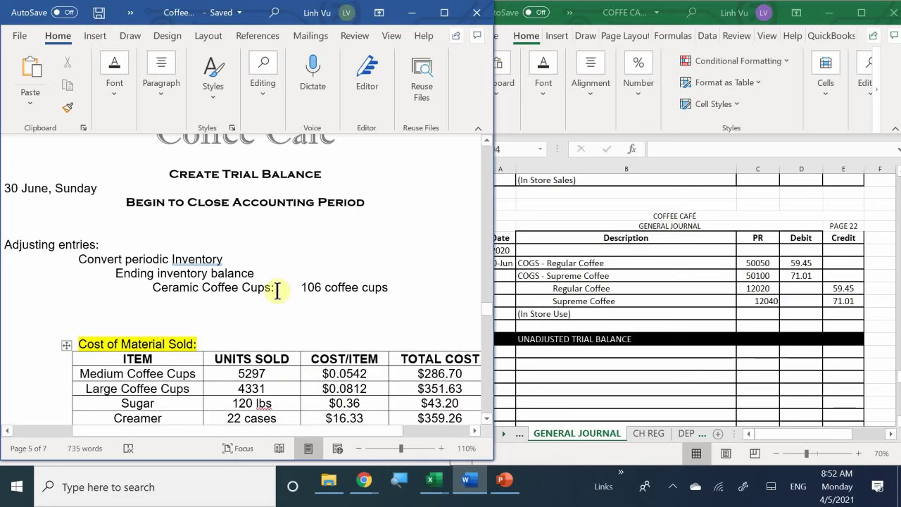
drag(300, 288, 400, 288)
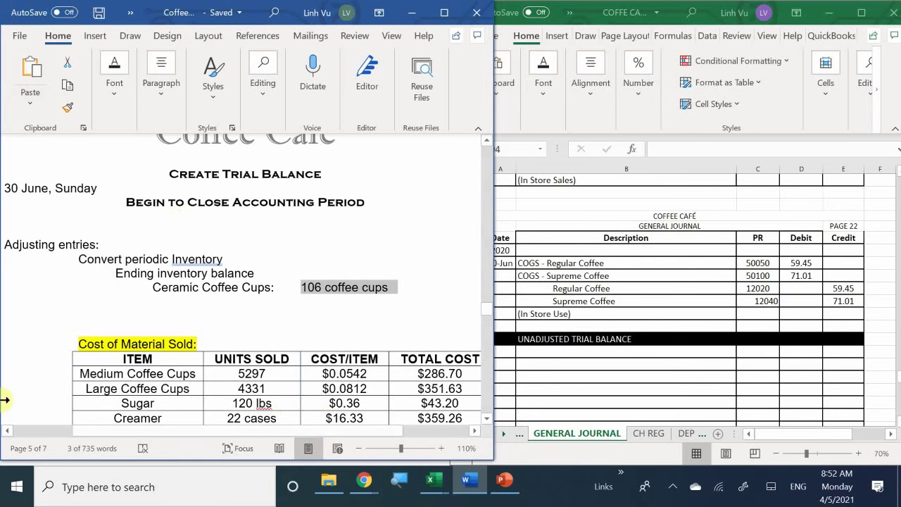
- Switch to the Excel workbook COFFEE CAFE INVENTORY ANSWERS 1.4, showing the COFFEE MUGS sheet
click(434, 481)
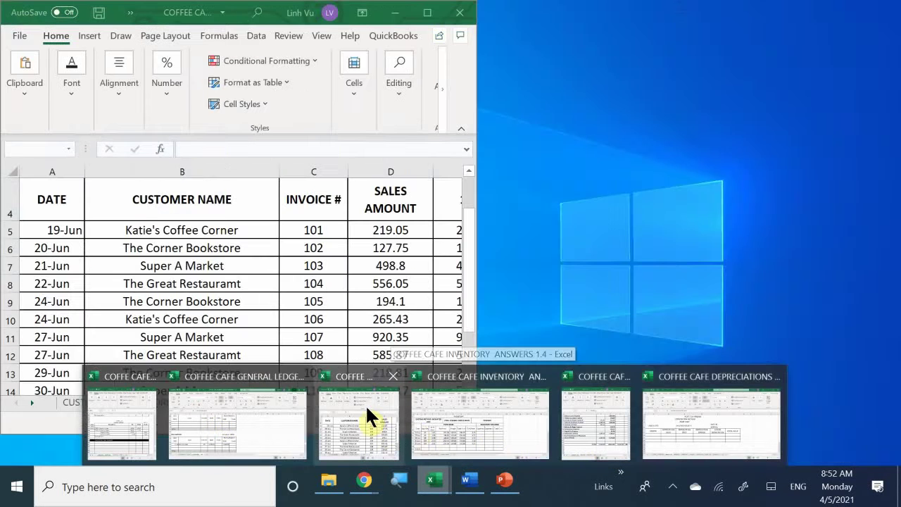
click(367, 407)
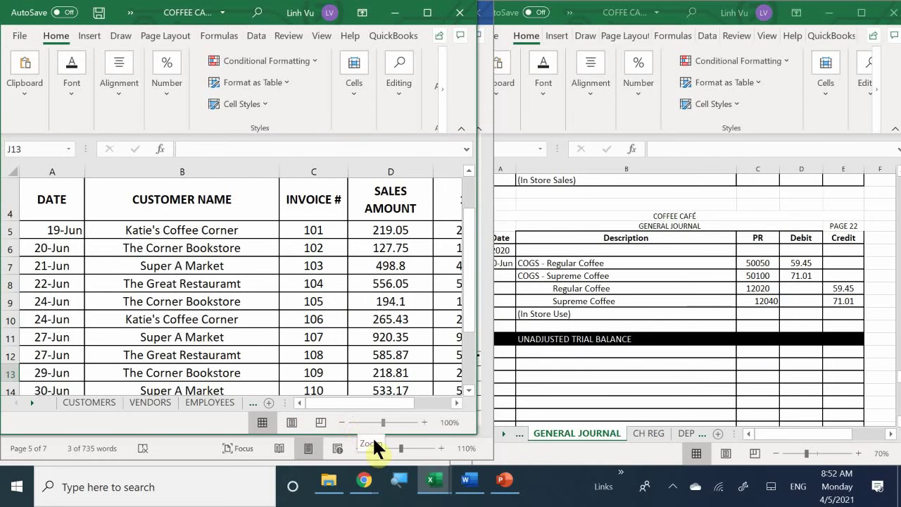
mouse_move(445, 484)
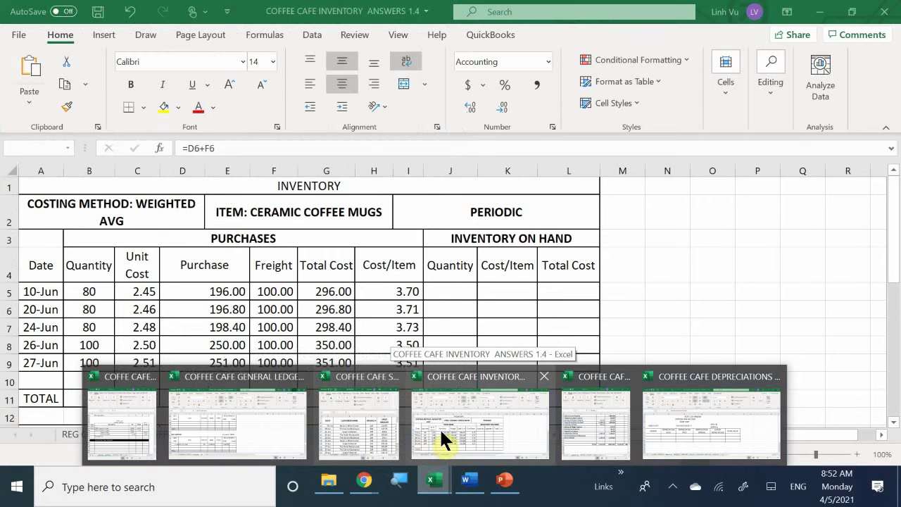
click(440, 431)
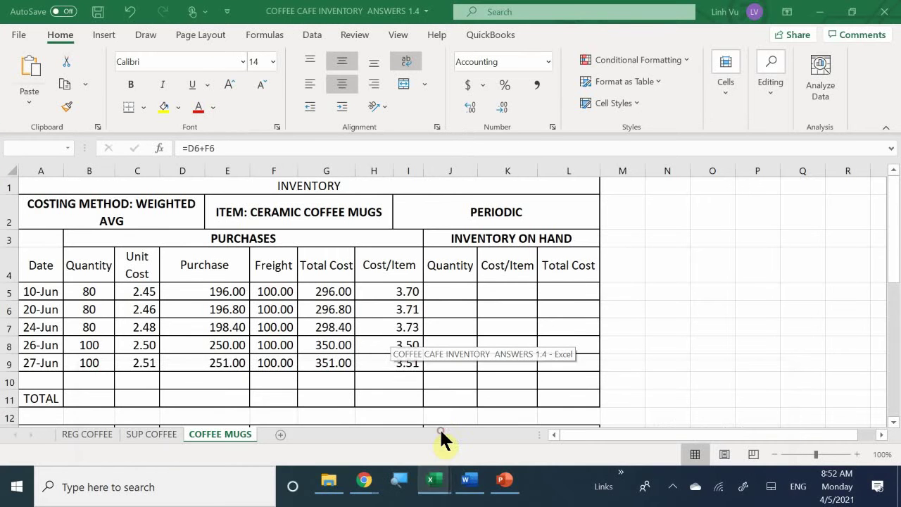
- Enter 106 as the Ending Balance quantity in cell C25 of the COFFEE MUGS sheet
scroll(345, 292, down, 4)
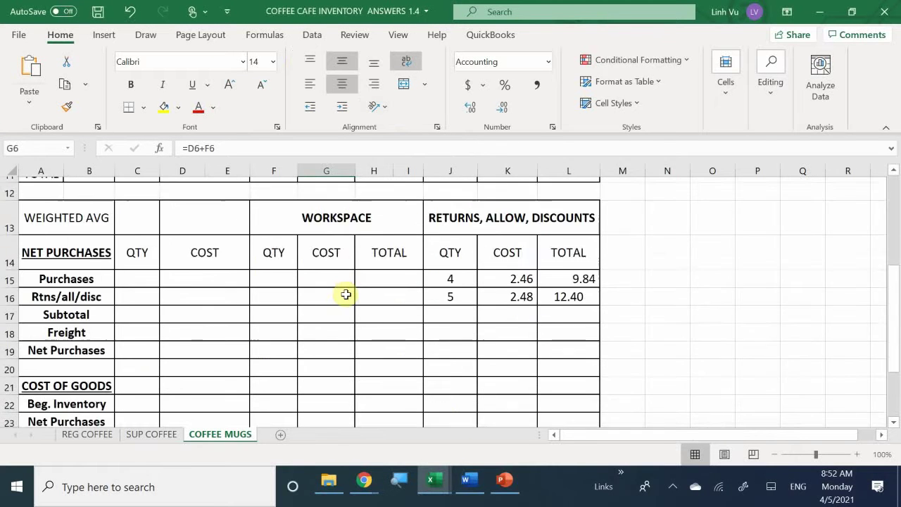
scroll(345, 292, up, 5)
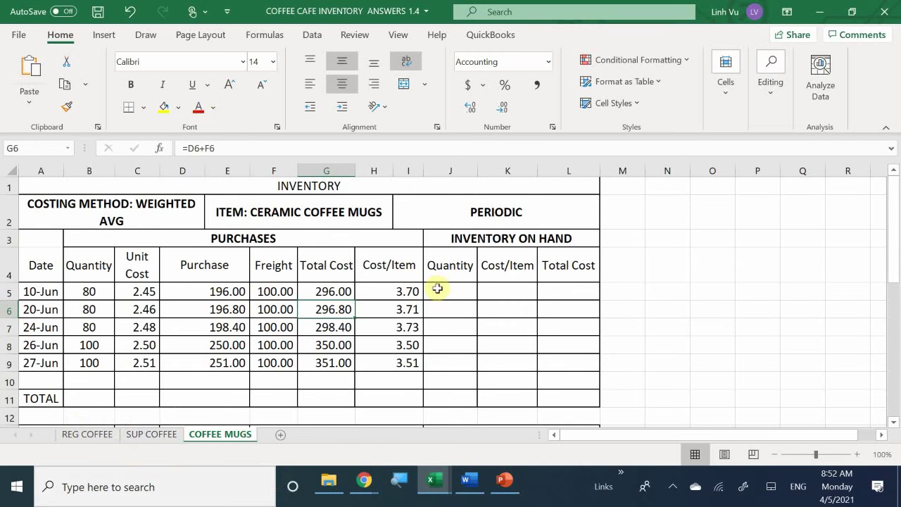
click(857, 455)
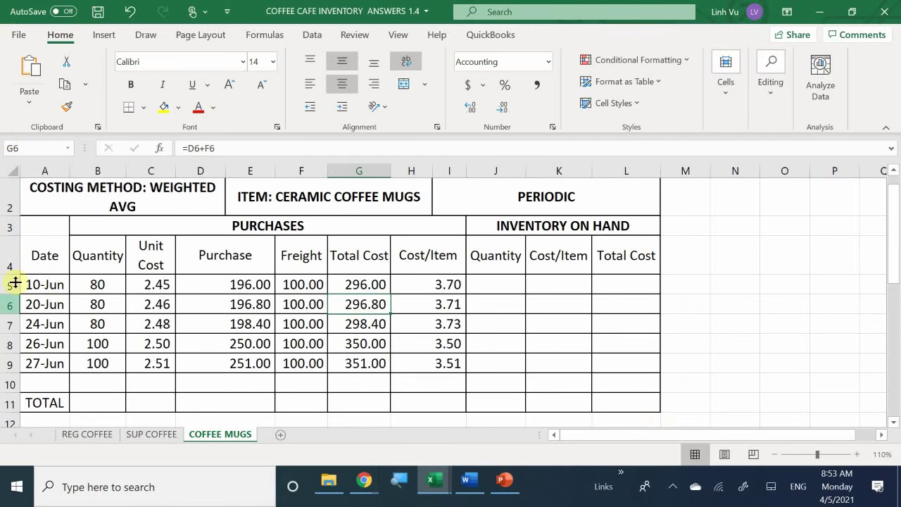
scroll(155, 380, down, 9)
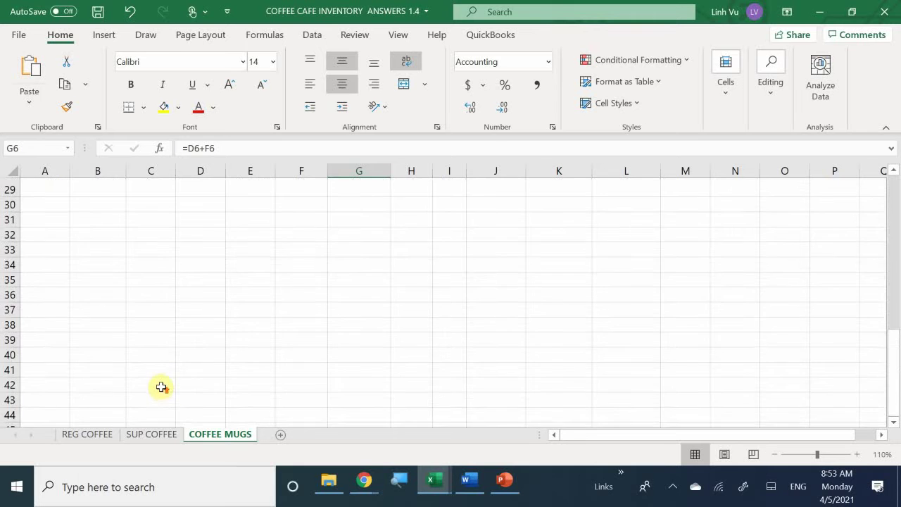
scroll(161, 386, up, 4)
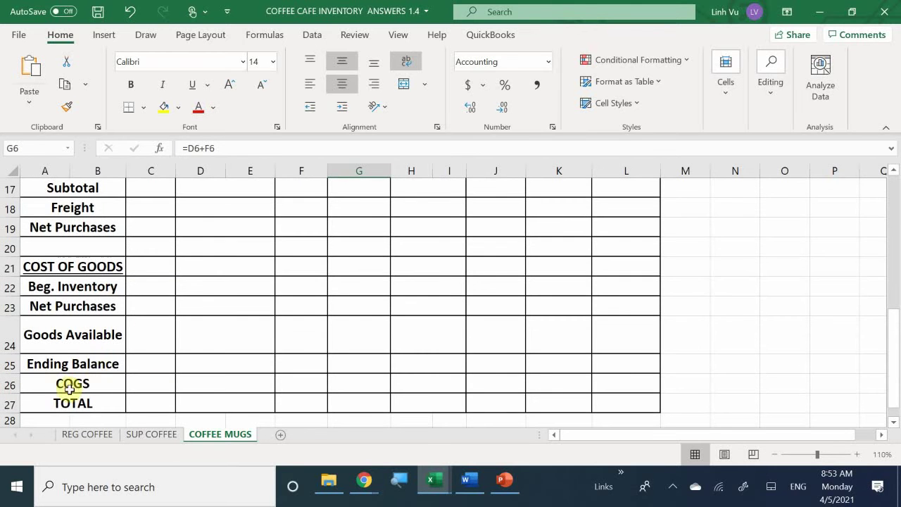
scroll(115, 407, down, 1)
scroll(116, 403, up, 1)
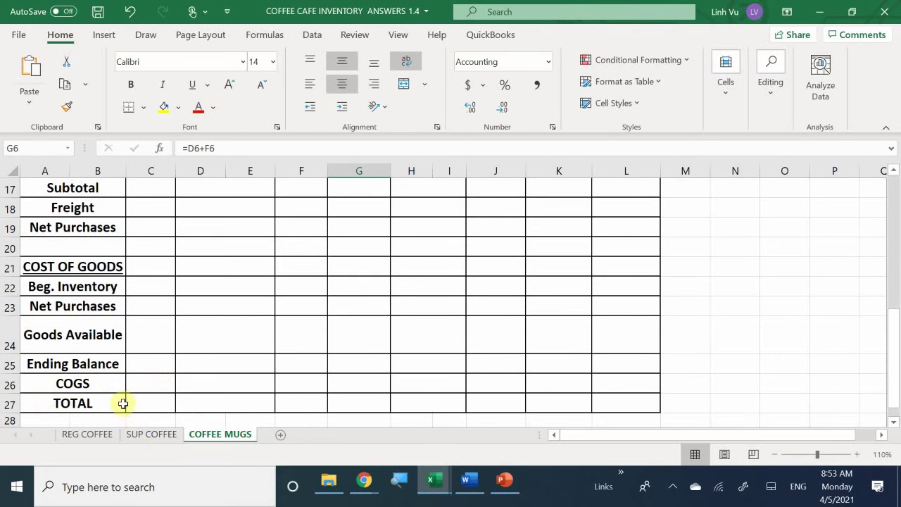
click(158, 371)
text(106)
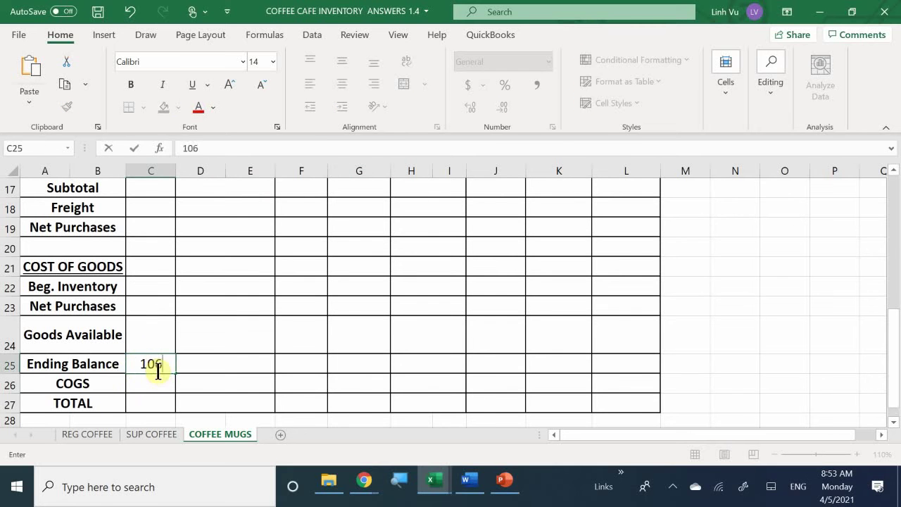
key(Return)
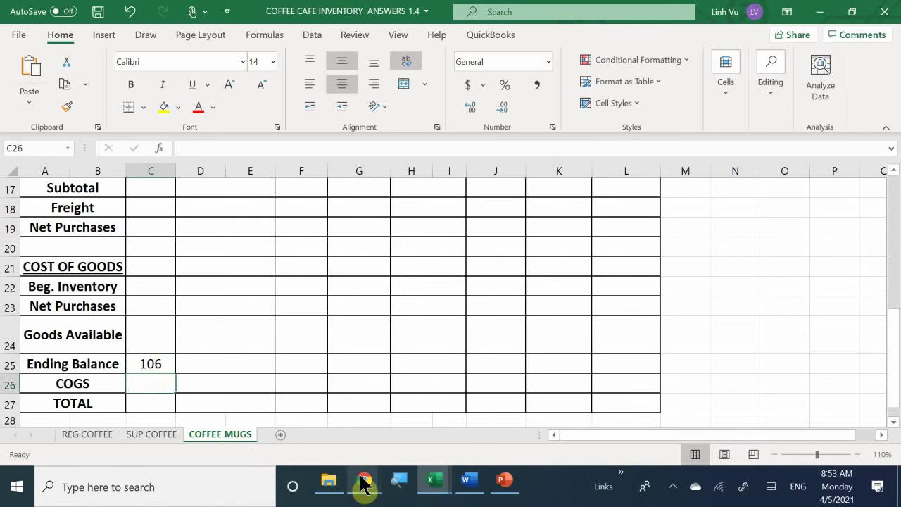
- Switch to the Google Meet call in Chrome, admit the waiting participant, and return to the Excel inventory workbook
mouse_move(362, 484)
click(328, 456)
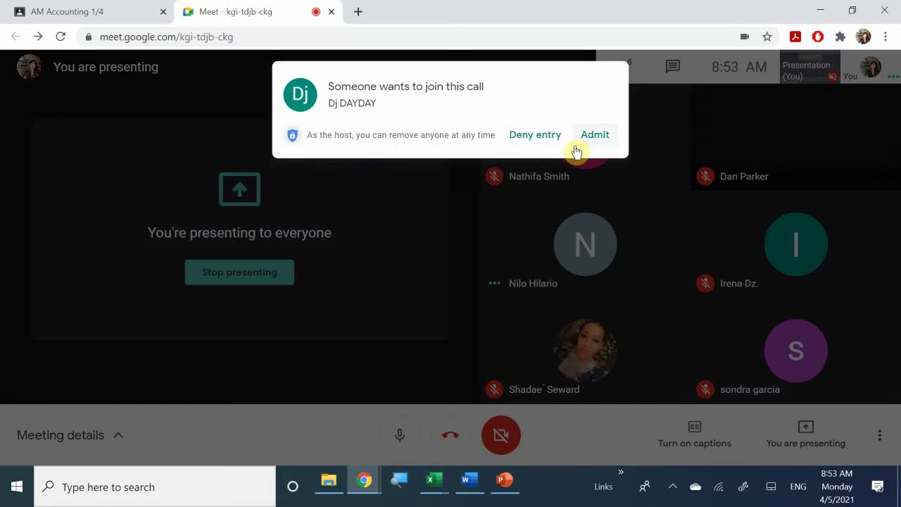
click(597, 135)
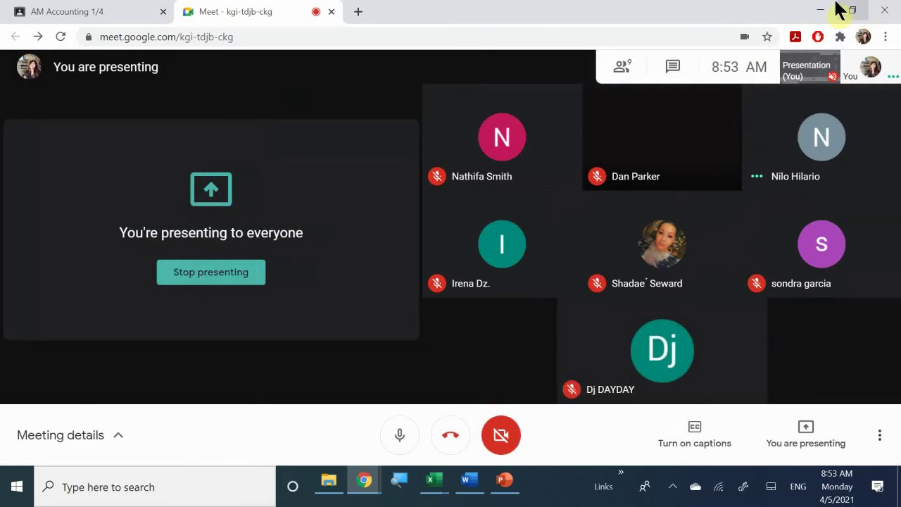
click(821, 10)
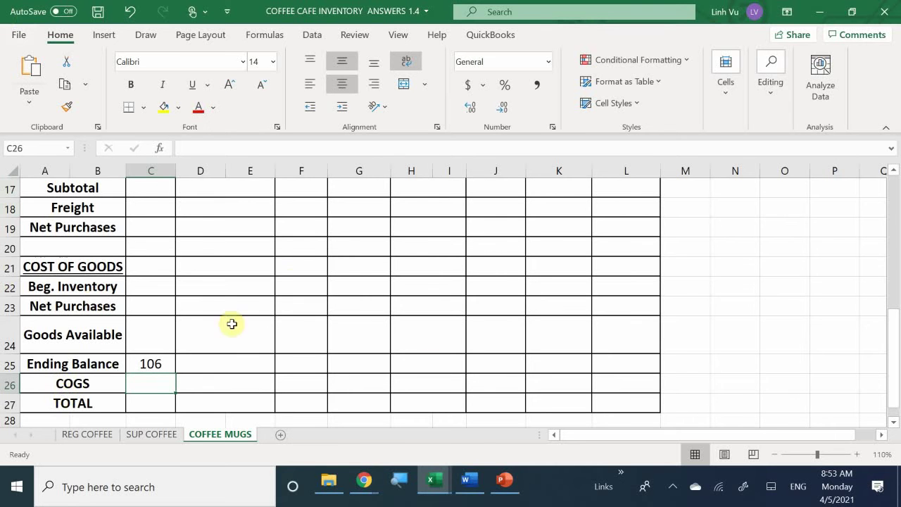
- Total the ceramic mugs' purchase quantities in cell B11 by summing B5:B9, and keep the total cell selected
scroll(250, 343, up, 4)
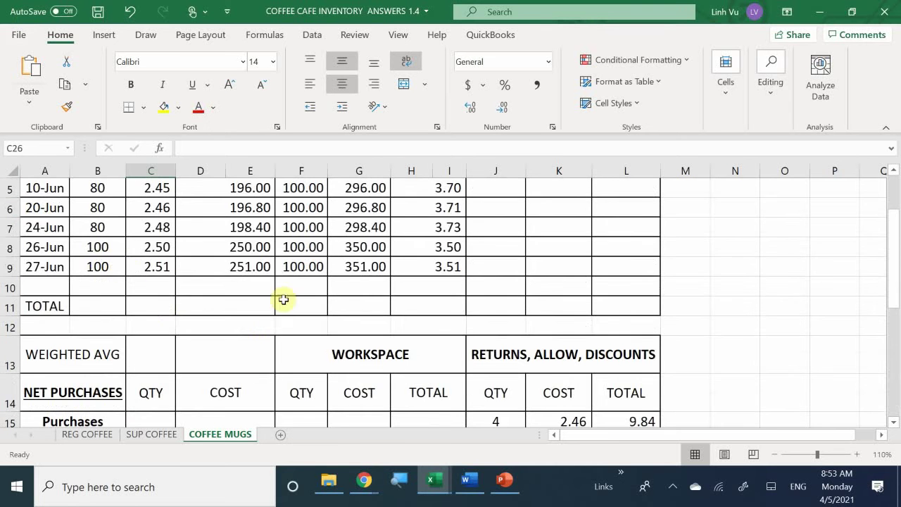
scroll(285, 338, up, 1)
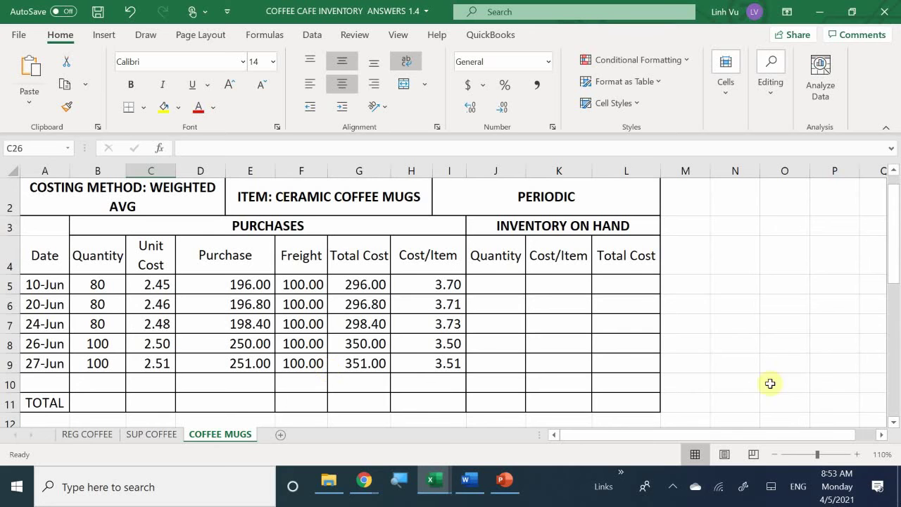
click(774, 454)
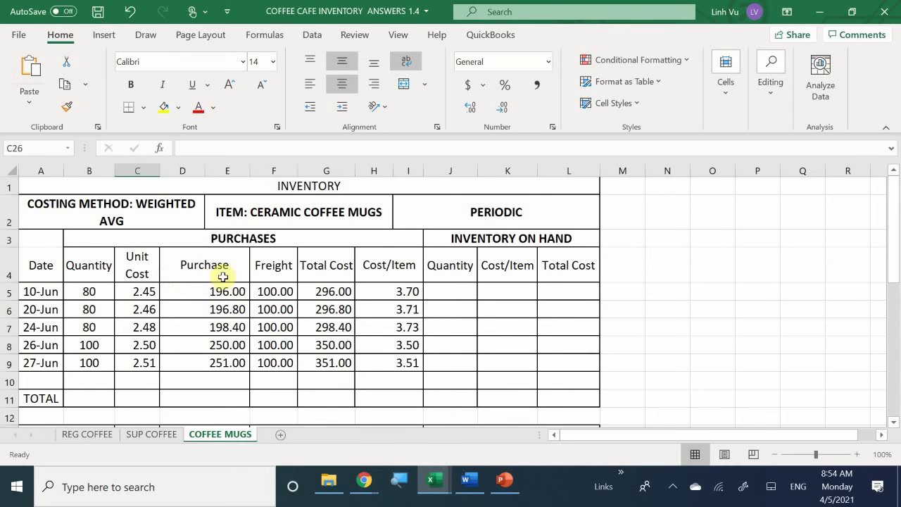
scroll(95, 261, down, 1)
scroll(96, 262, up, 1)
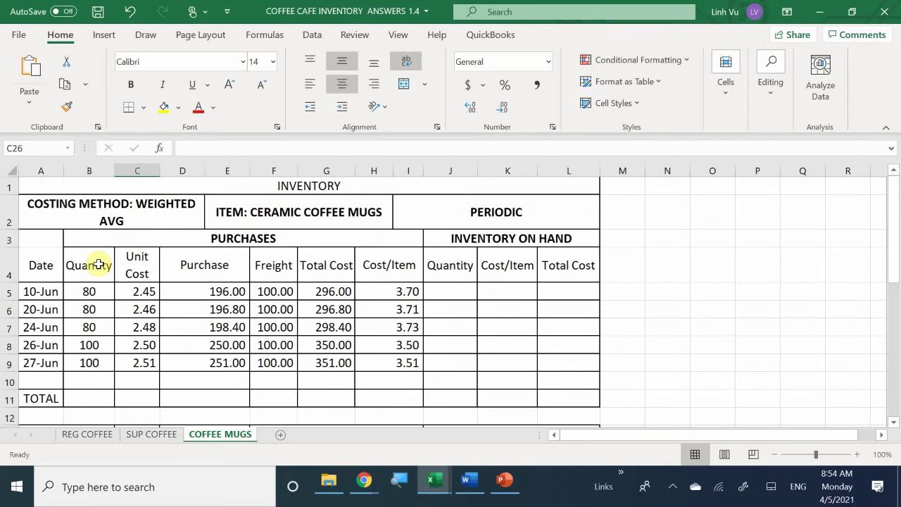
click(95, 402)
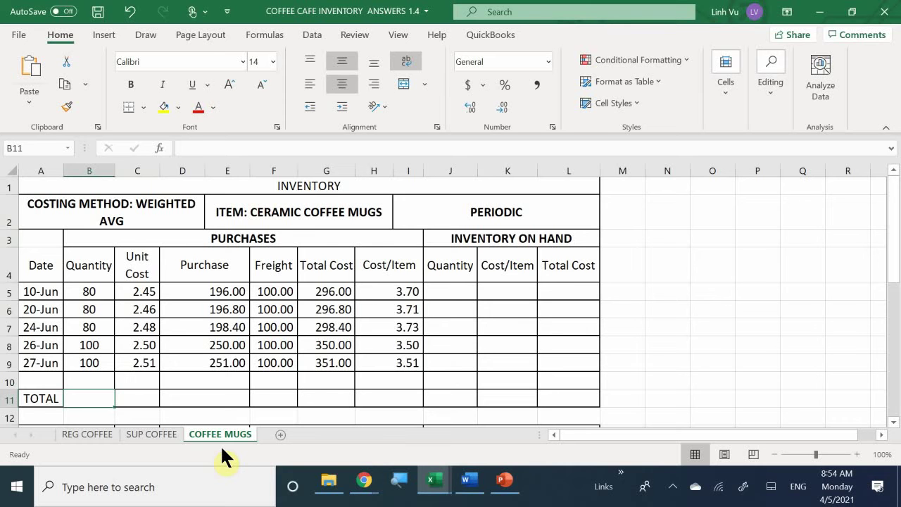
text(=sy)
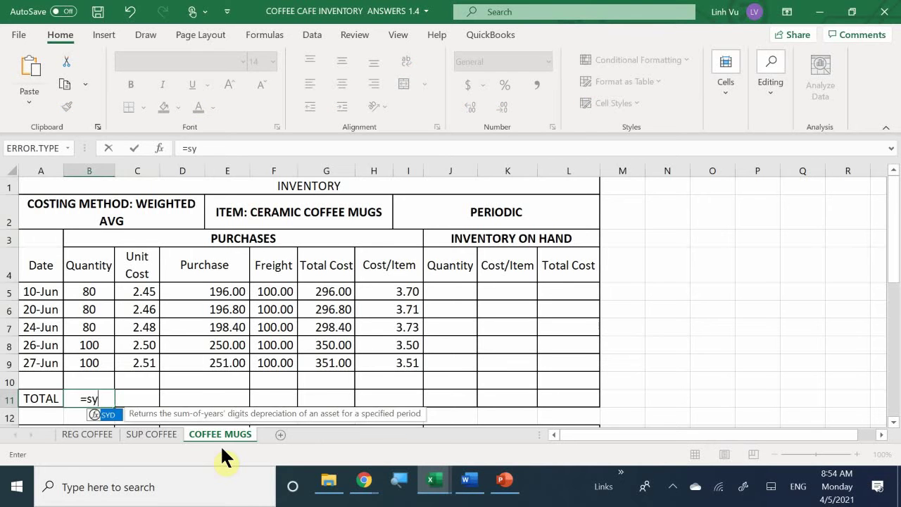
key(BackSpace)
text(um*)
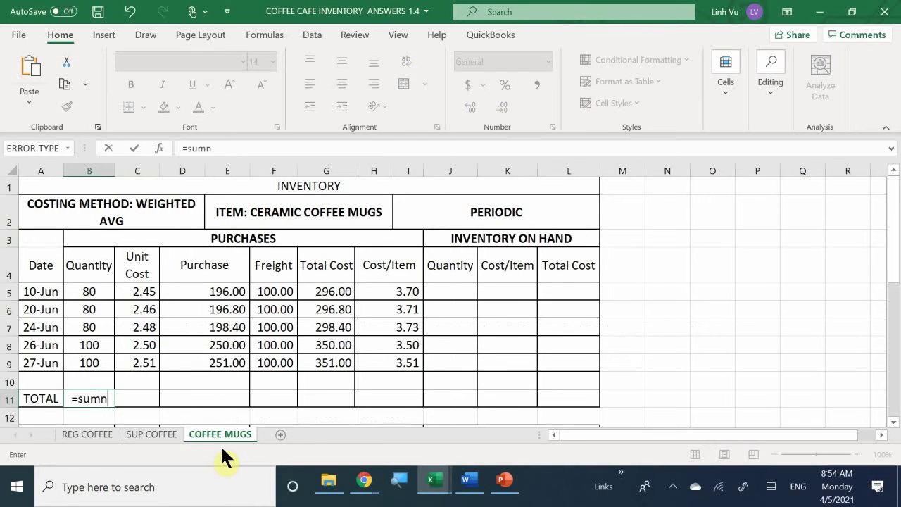
key(BackSpace)
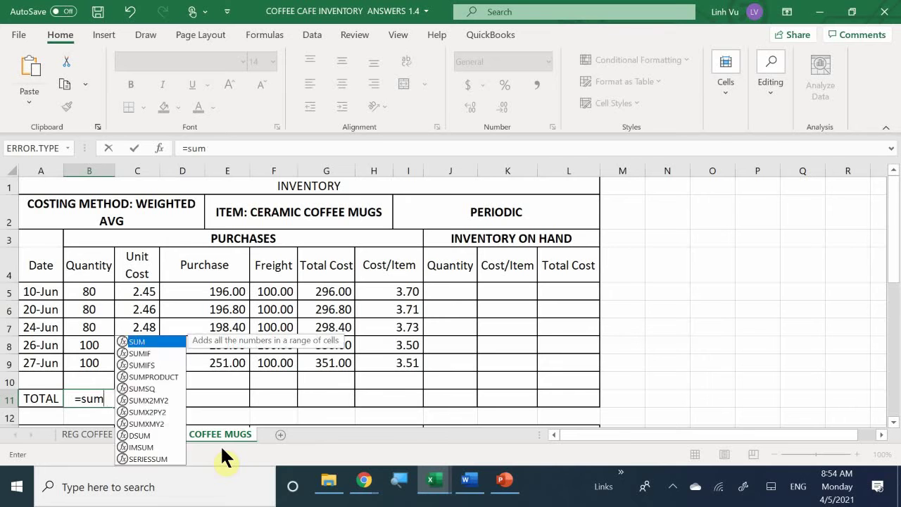
text(()
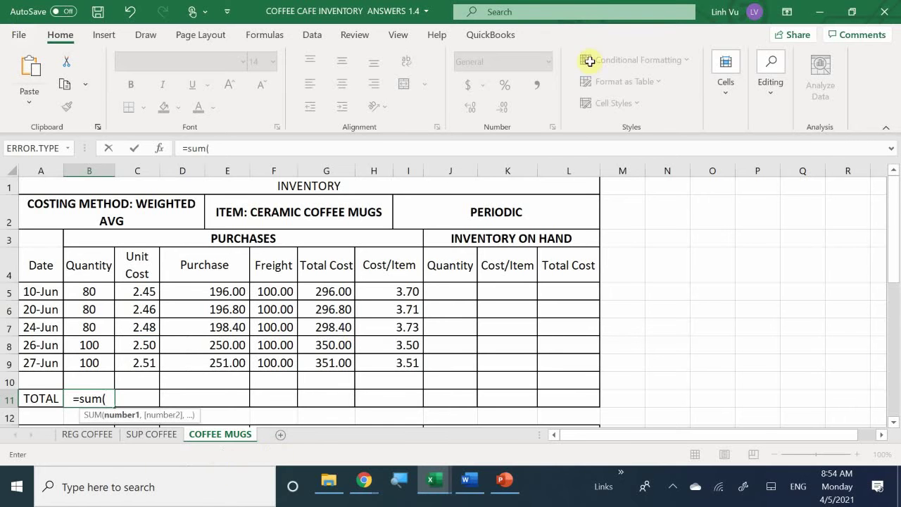
drag(92, 296, 97, 371)
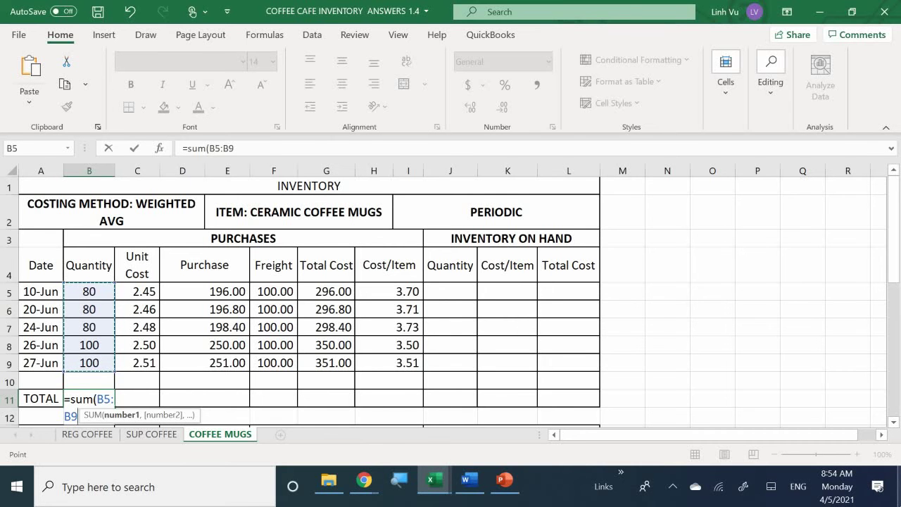
key(Return)
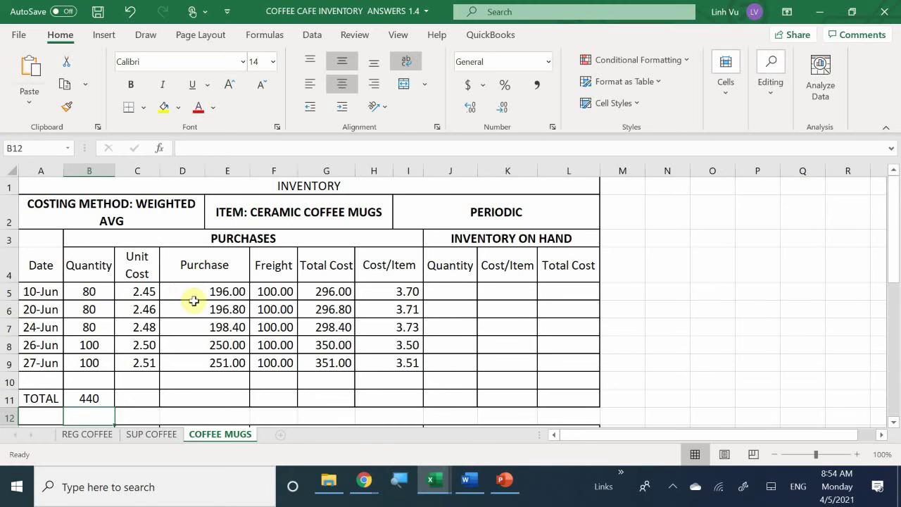
click(87, 395)
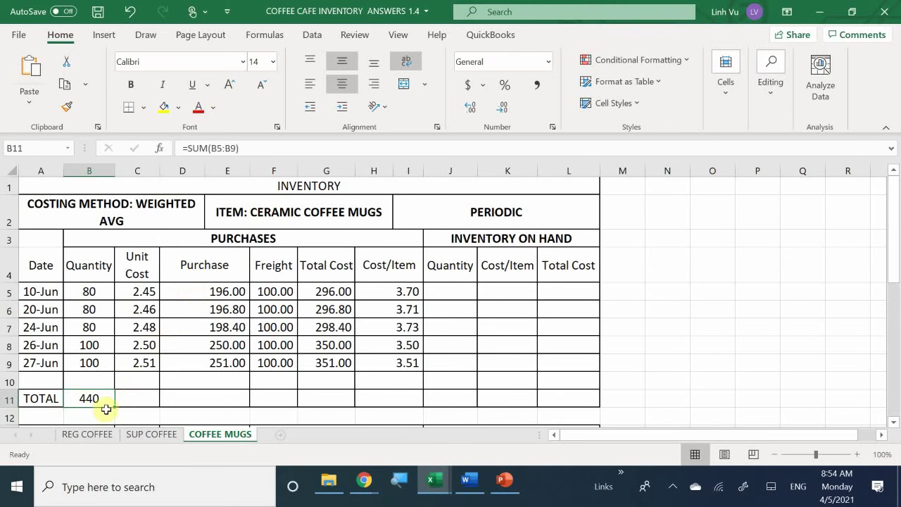
drag(115, 406, 127, 350)
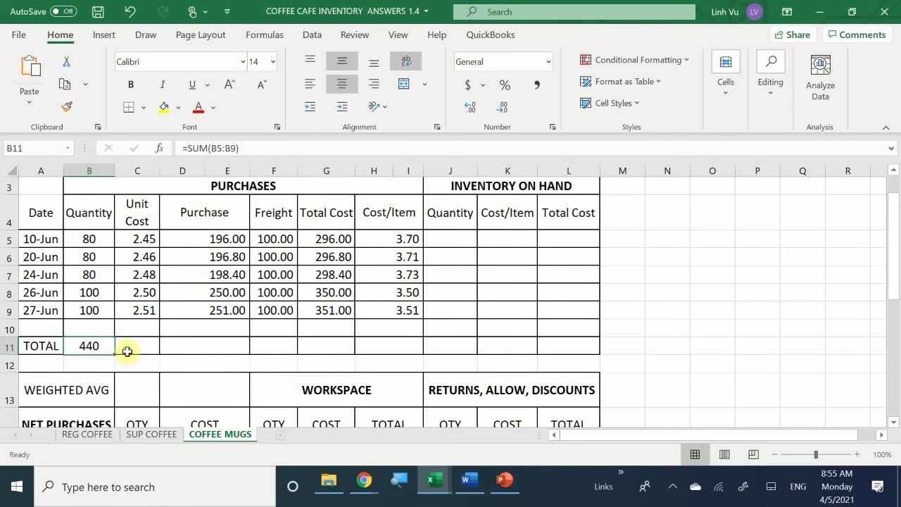
- Total the ceramic mugs' purchase amounts in cell D11 by summing D5:E9
click(189, 349)
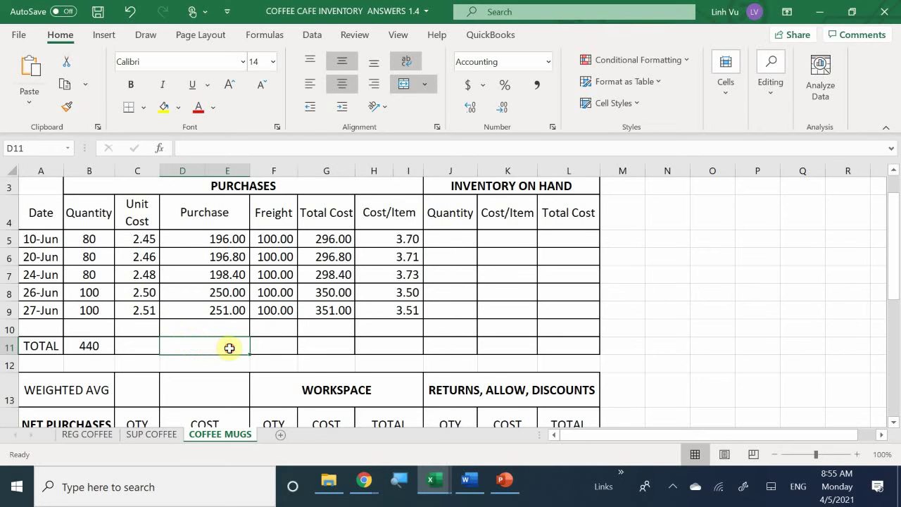
text(=su)
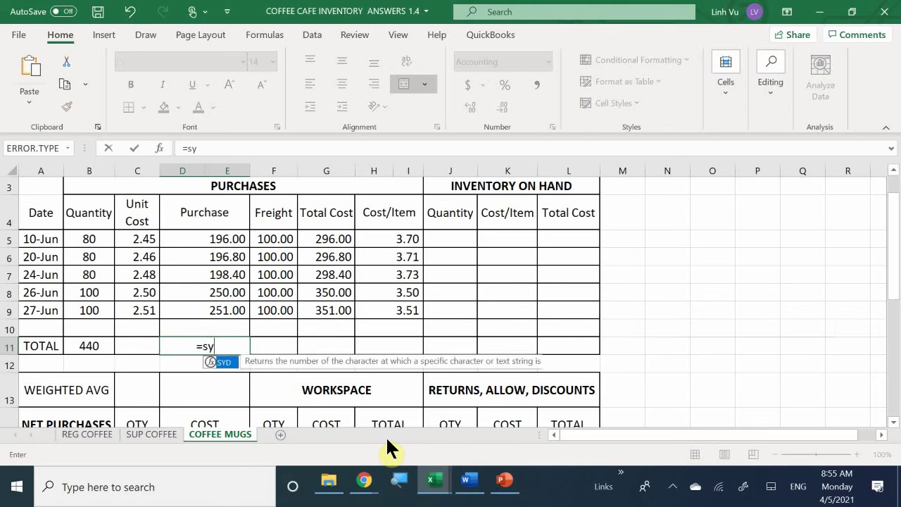
text(mn)
key(BackSpace)
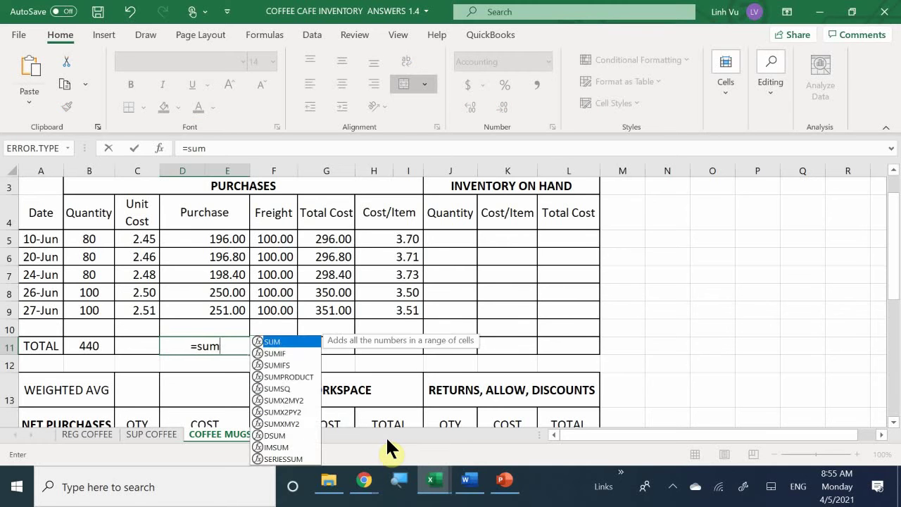
text(&)
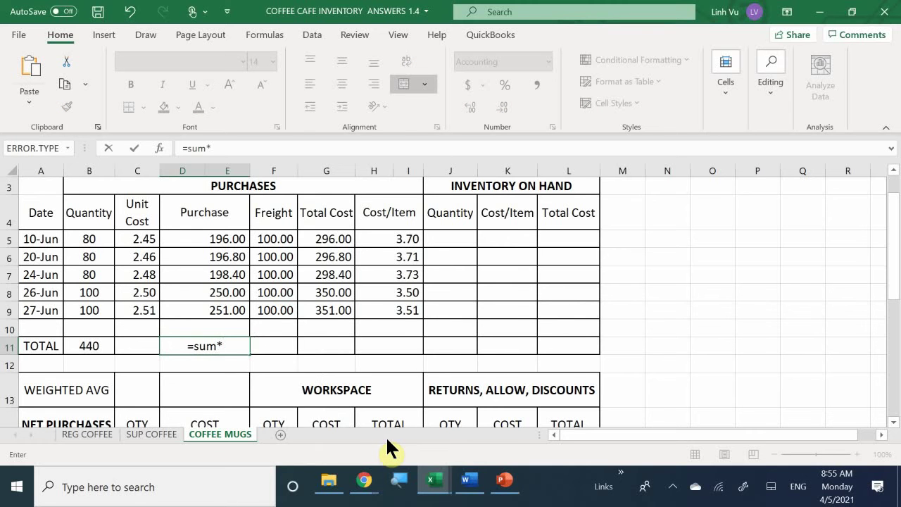
key(BackSpace)
text(*)
key(BackSpace)
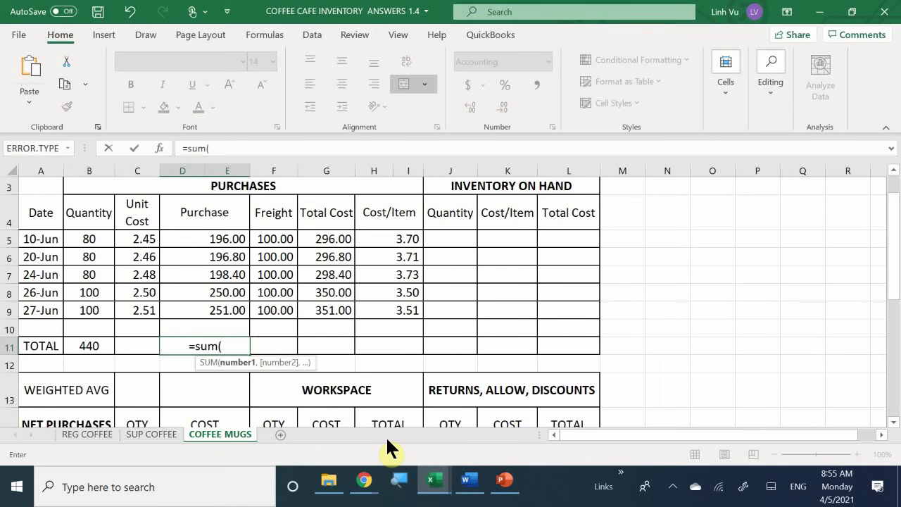
key(Up)
key(Up)
key(shift+Up)
key(shift+Up)
key(shift+Up)
key(shift+Up)
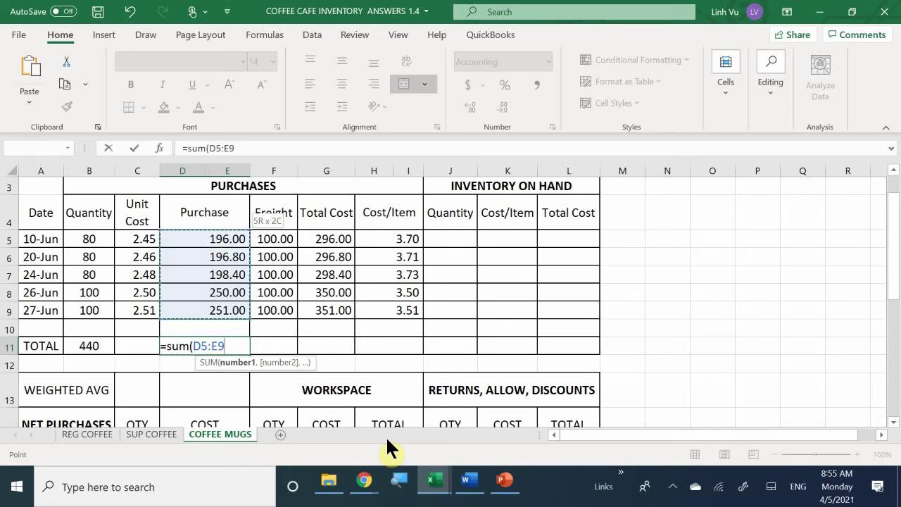
key(Return)
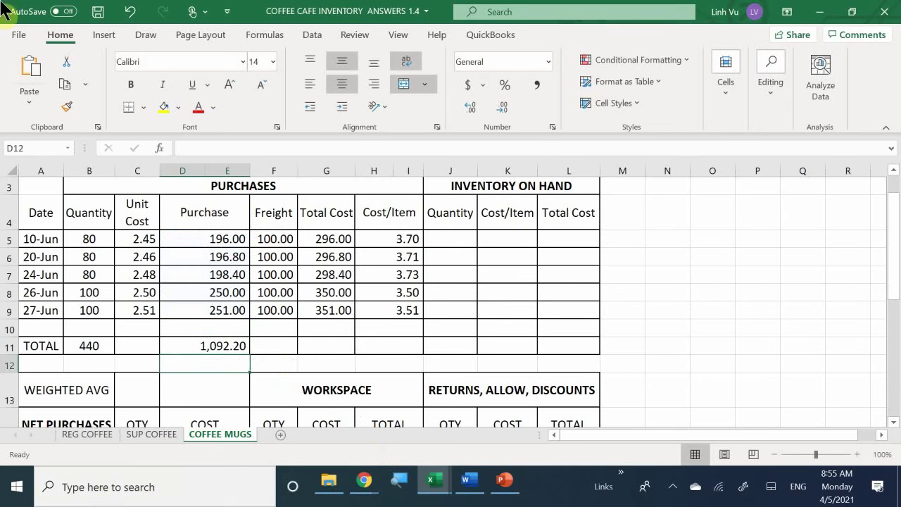
- Try to fill the purchase total formula from D11 across the Freight and Total Cost columns, and clear the filled cell
click(231, 344)
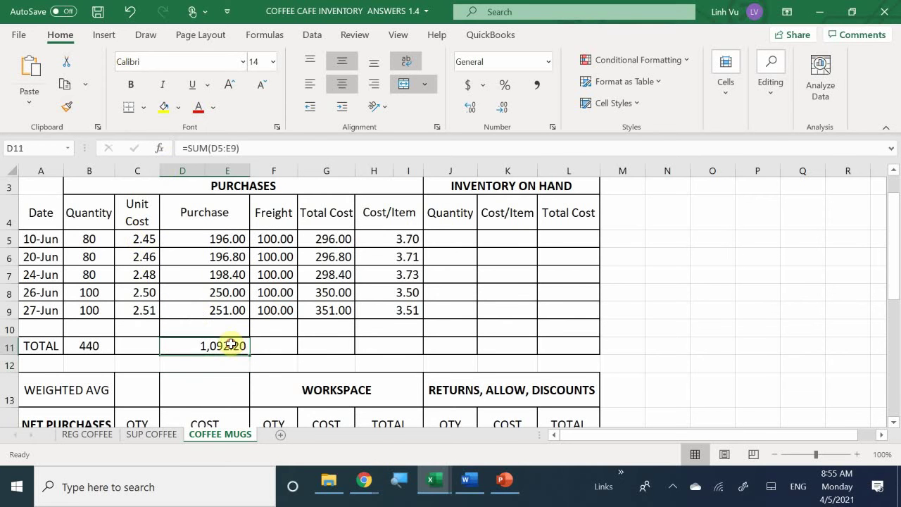
drag(251, 355, 290, 354)
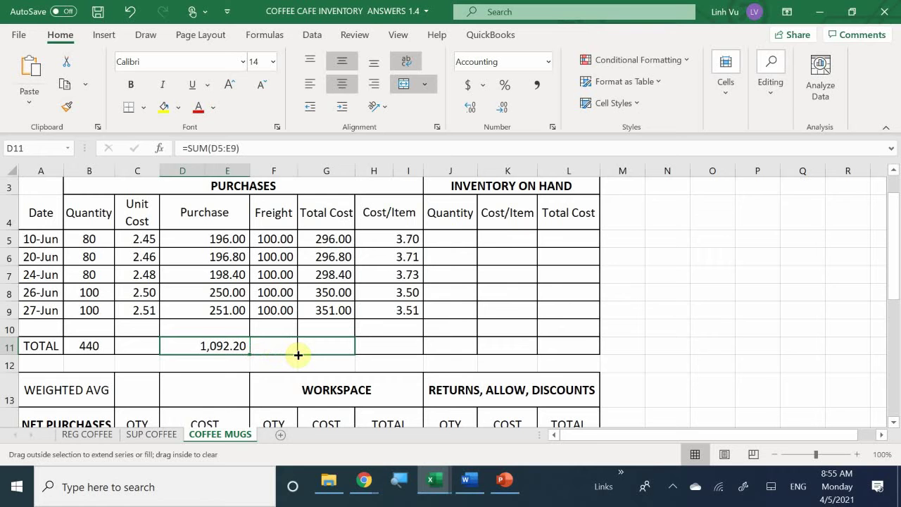
drag(297, 354, 298, 357)
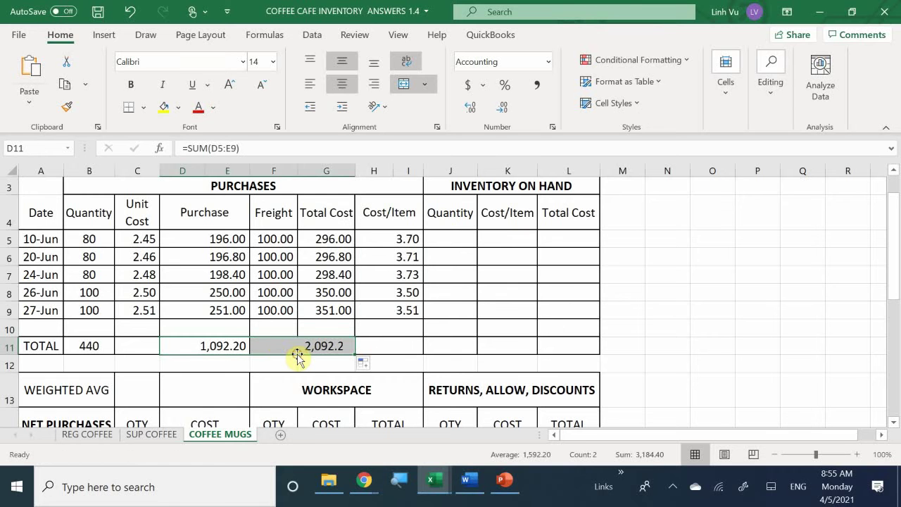
click(304, 347)
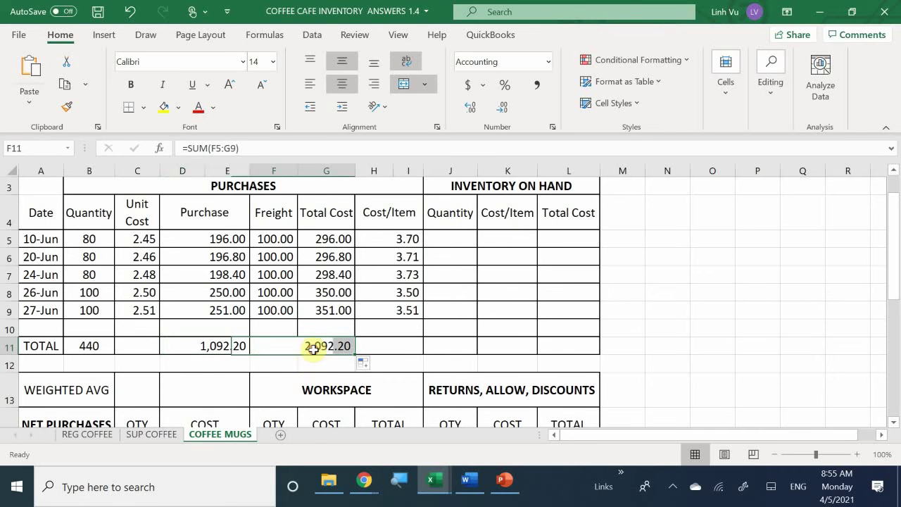
key(BackSpace)
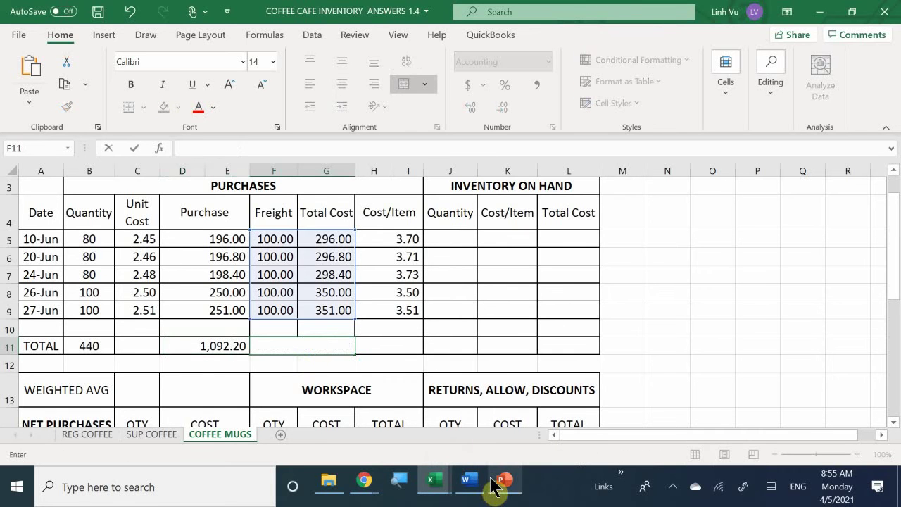
key(Return)
key(Up)
key(Left)
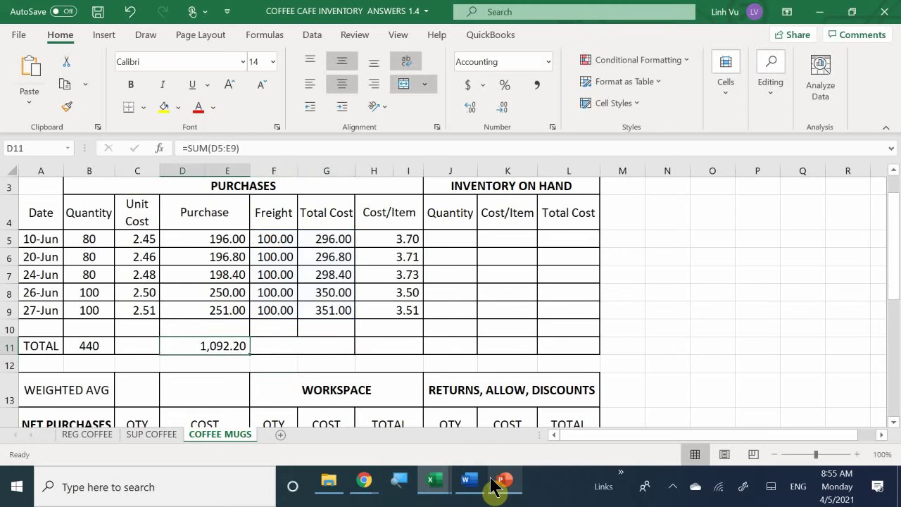
key(Right)
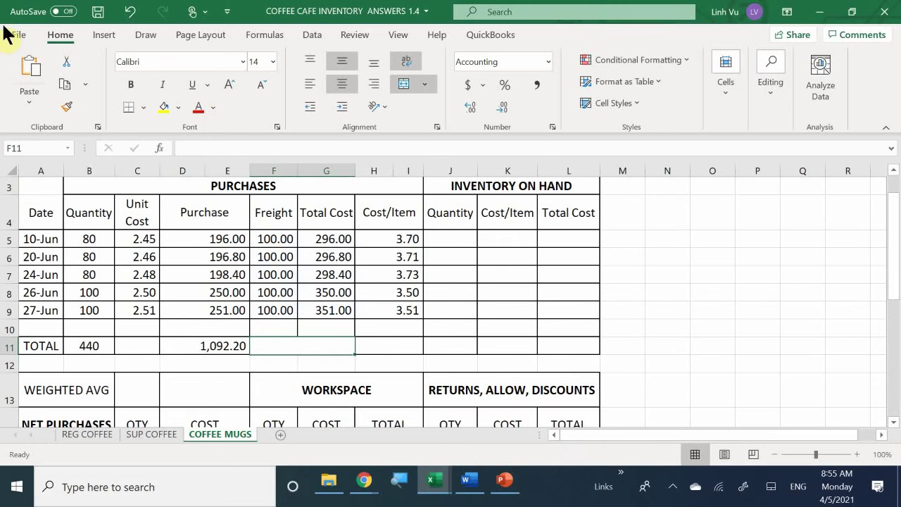
- Unmerge F11:G11 in the TOTAL row so Freight and Total Cost have separate cells
right_click(287, 349)
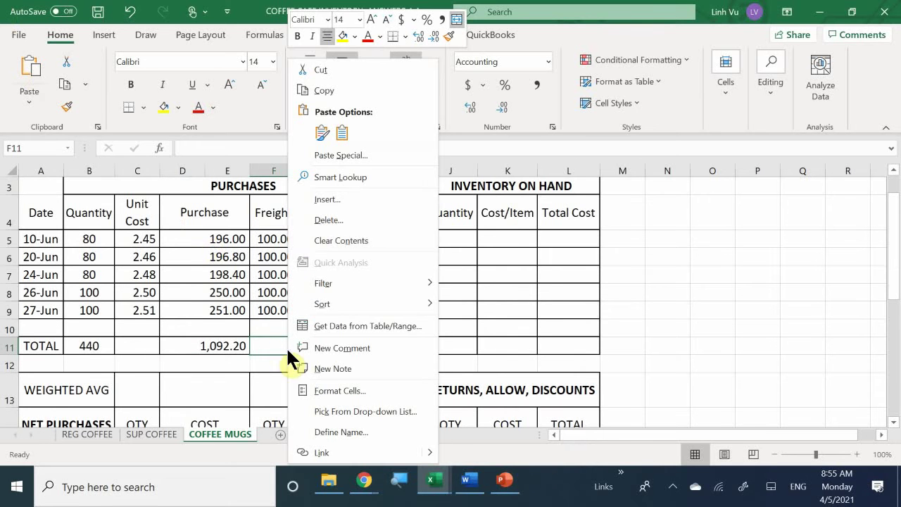
mouse_move(345, 312)
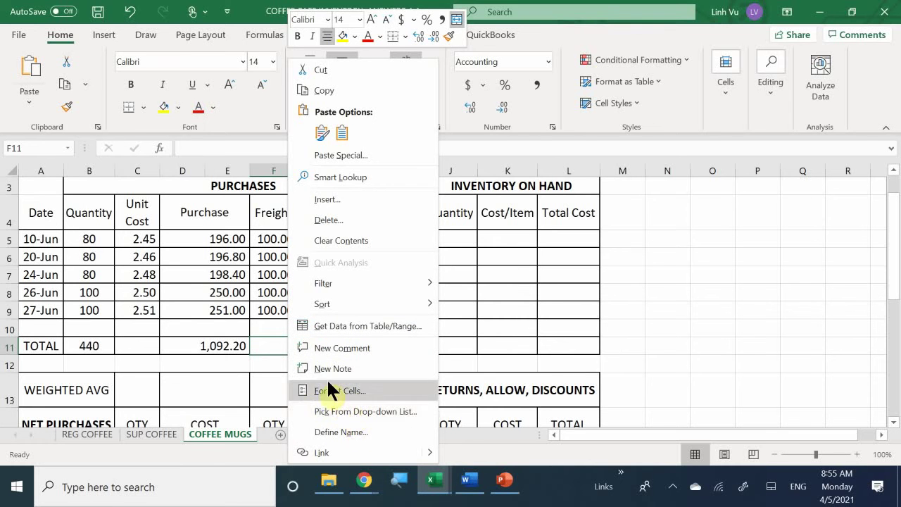
click(276, 346)
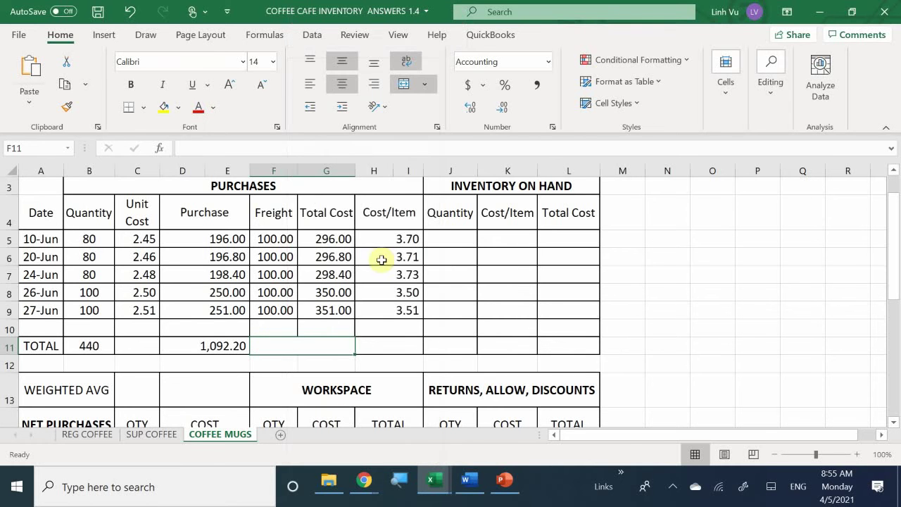
click(404, 84)
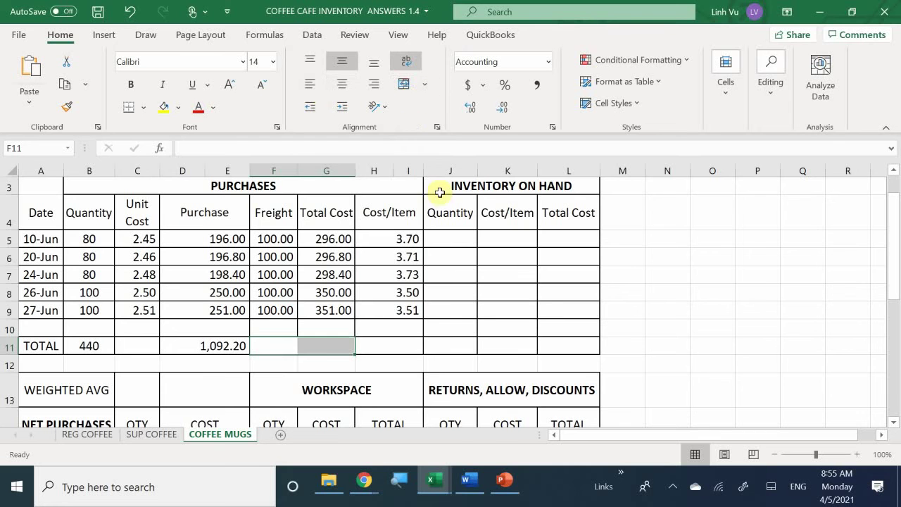
click(316, 342)
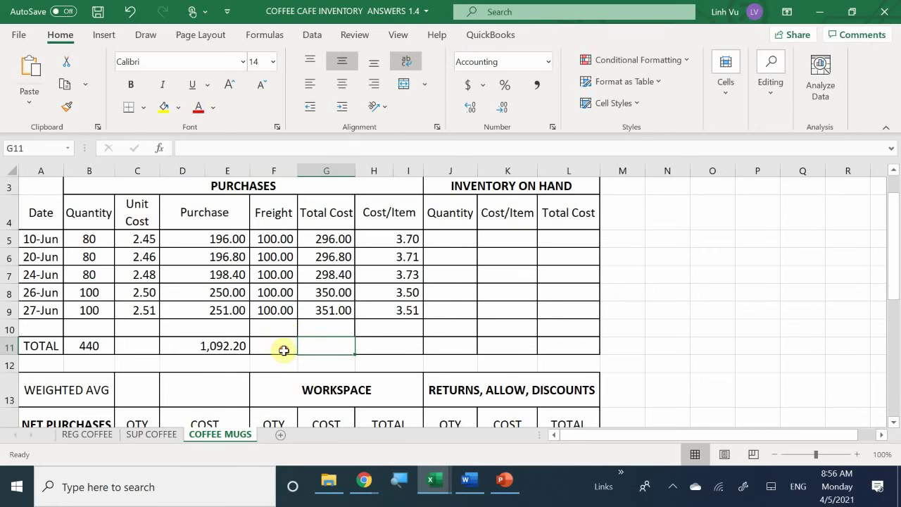
click(284, 350)
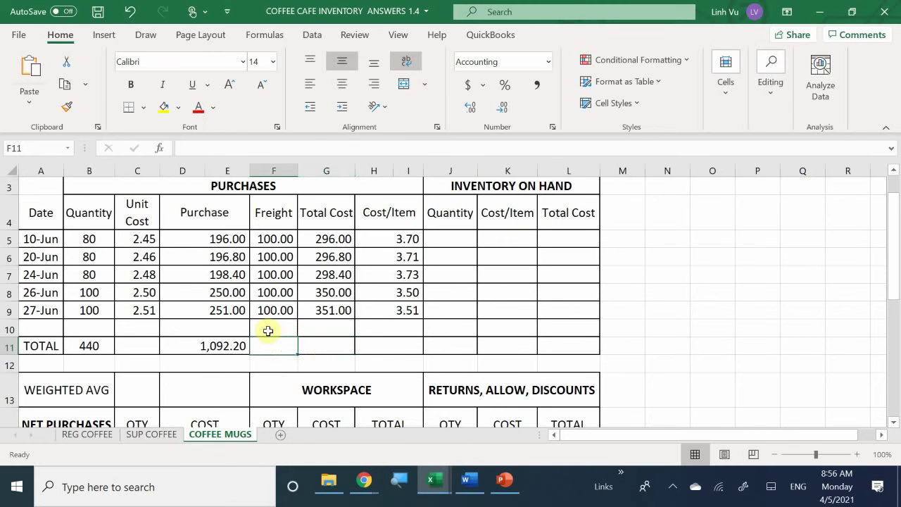
- Try again to fill the D11 total formula into the unmerged Freight and Total Cost cells, and undo the fill
click(239, 346)
drag(248, 355, 288, 359)
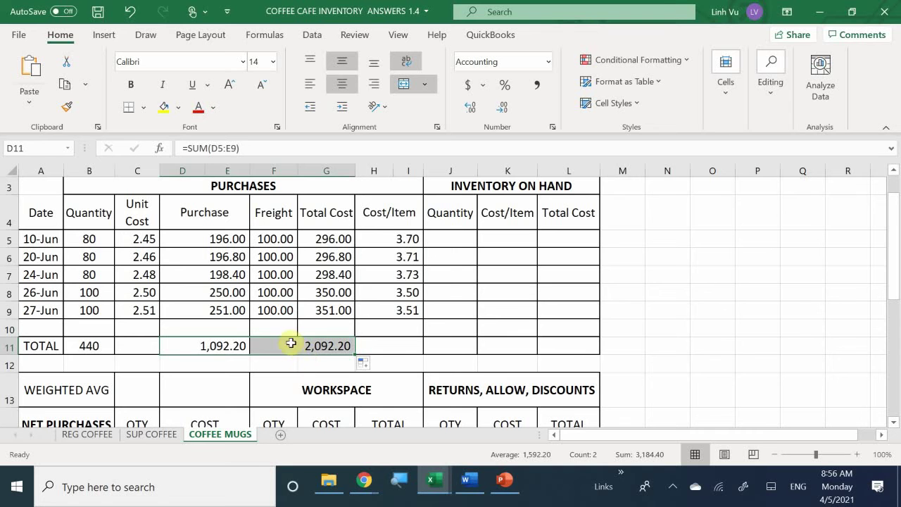
key(ctrl+z)
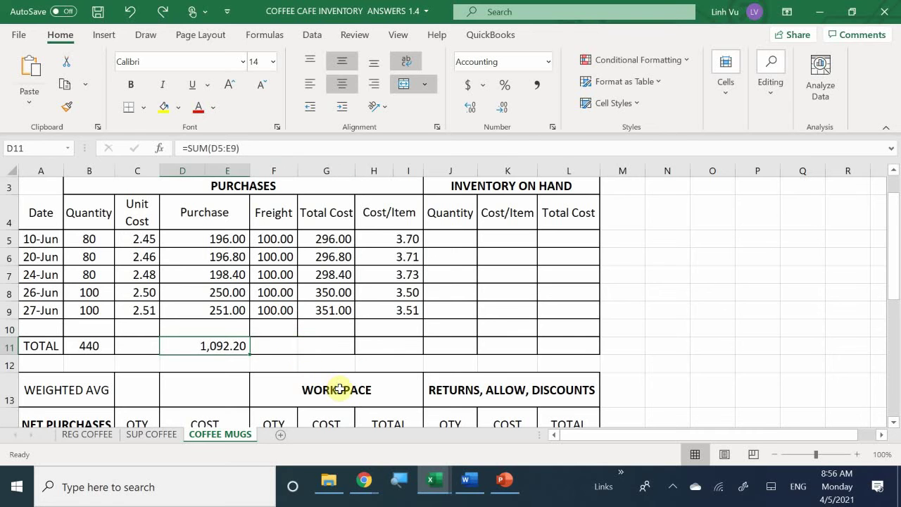
- Total the ceramic mugs' freight charges in cell F11 by summing F5:F9
click(288, 346)
mouse_move(276, 344)
mouse_down()
mouse_move(324, 348)
mouse_move(272, 338)
mouse_move(289, 350)
mouse_up()
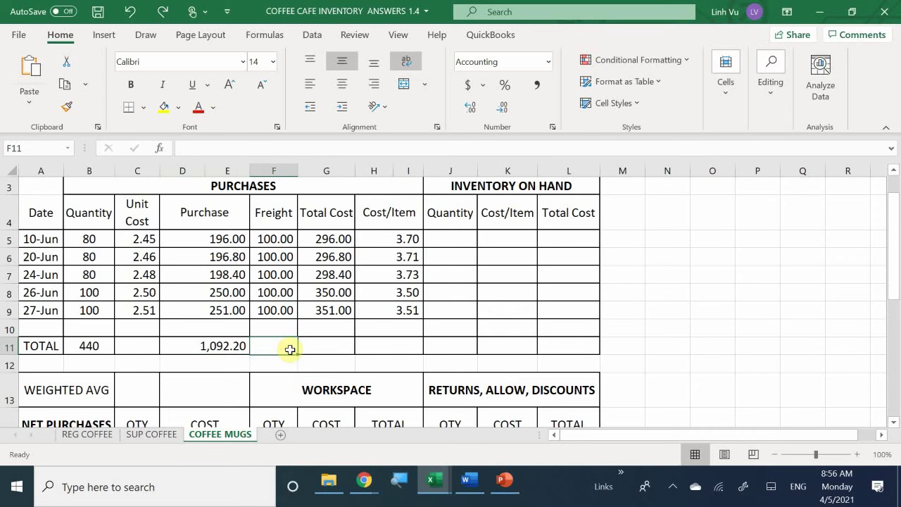
text(=)
key(Escape)
text(=sy)
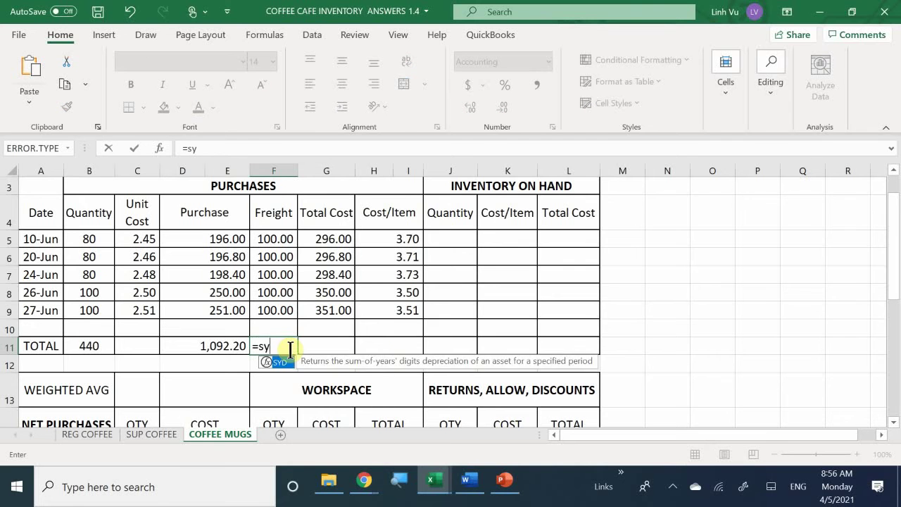
key(BackSpace)
text(um)
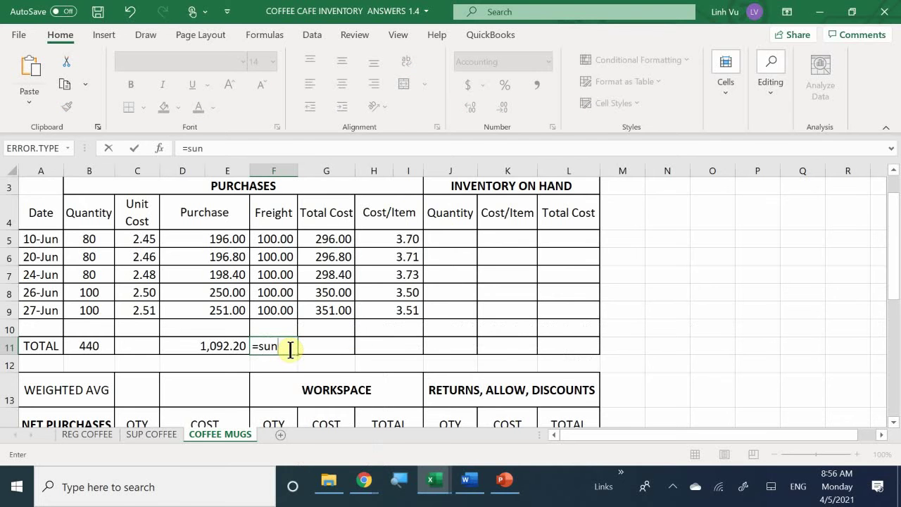
key(BackSpace)
text(m)
key(BackSpace)
text(m)
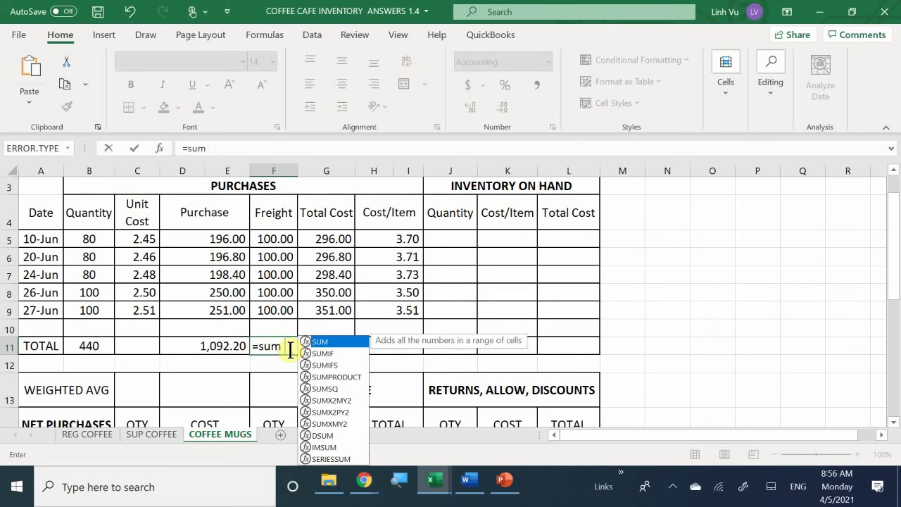
text(()
key(Up)
key(Up)
key(shift+Up)
key(shift+Up)
key(shift+Up)
key(shift+Up)
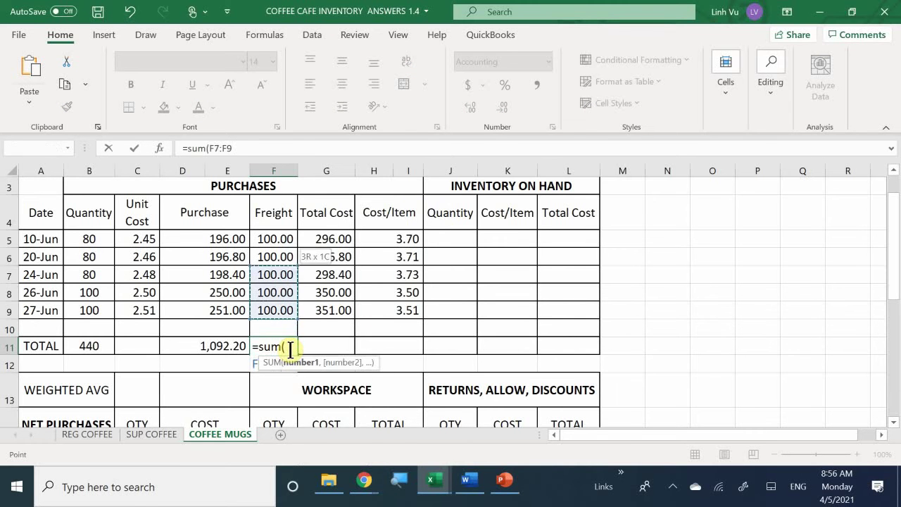
key(Tab)
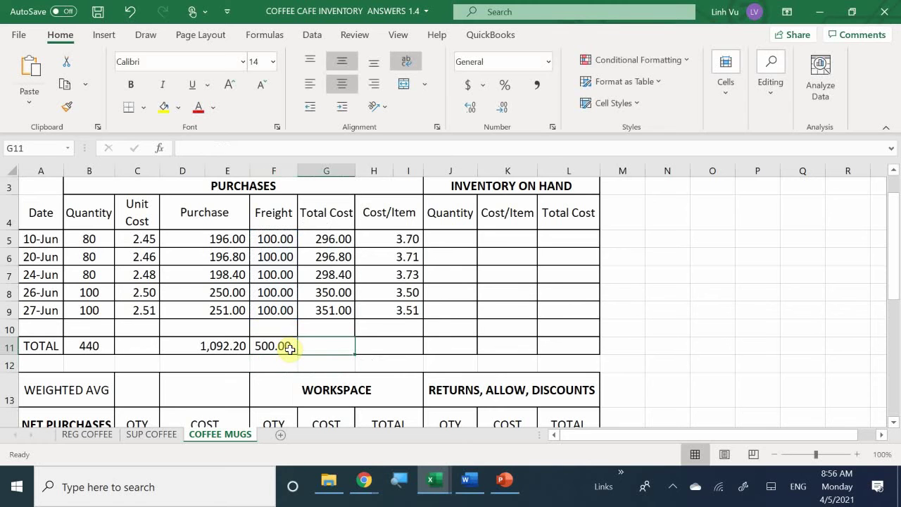
- Total the ceramic mugs' Total Cost column in cell G11 by summing G5:G9
text(=)
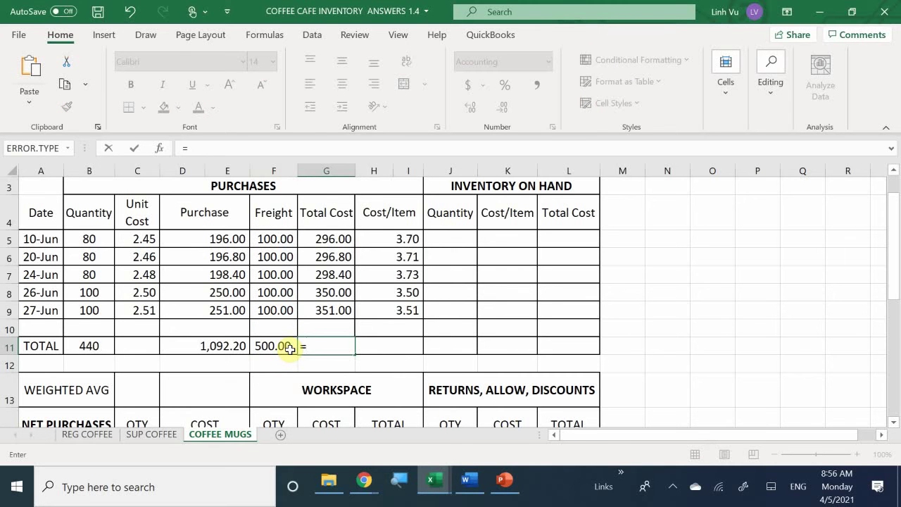
text(syn)
key(BackSpace)
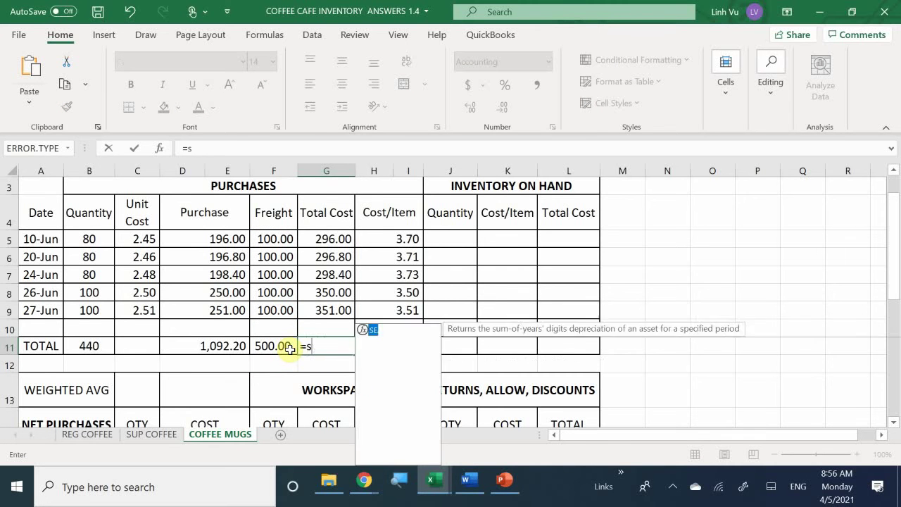
key(BackSpace)
text(um)
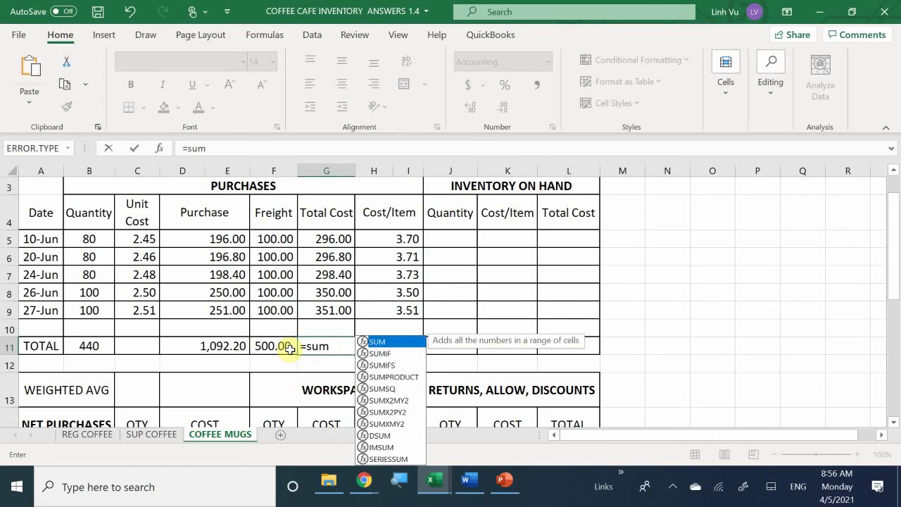
text(()
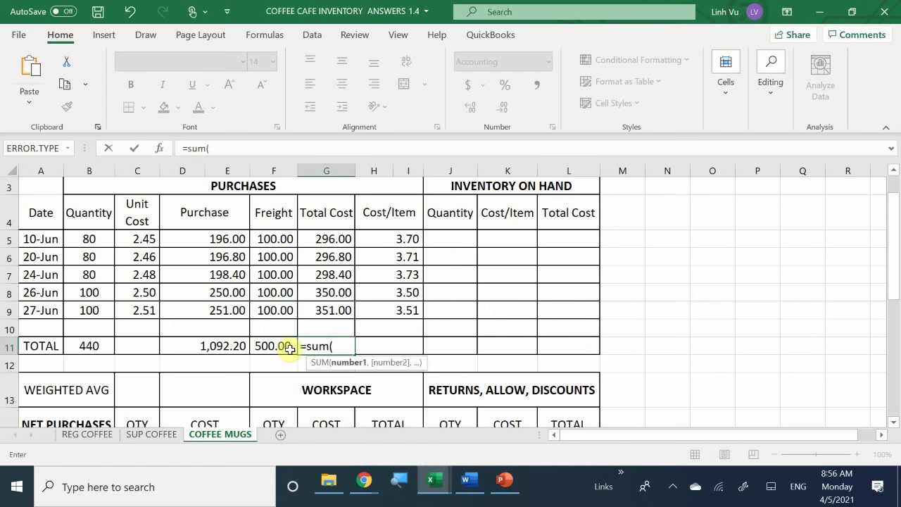
key(Up)
key(Up)
key(shift+Up)
key(shift+Up)
key(shift+Up)
key(shift+Up)
key(Return)
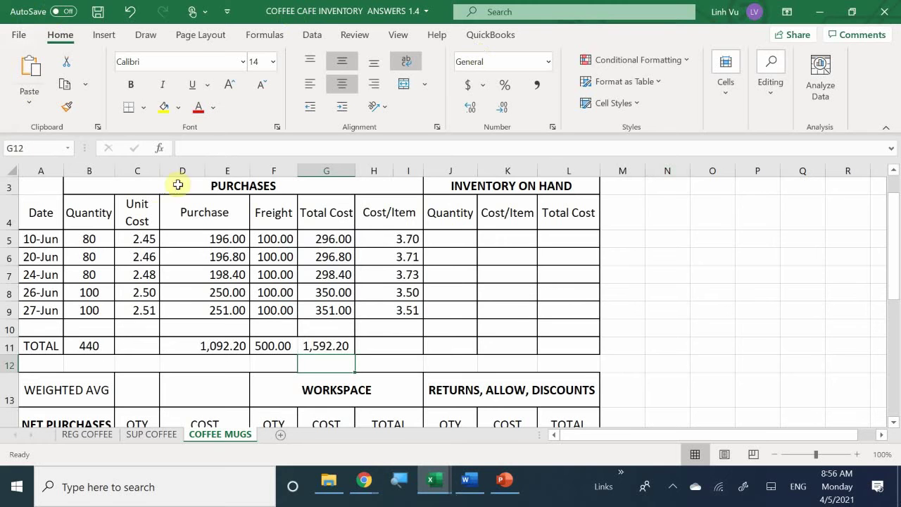
click(201, 304)
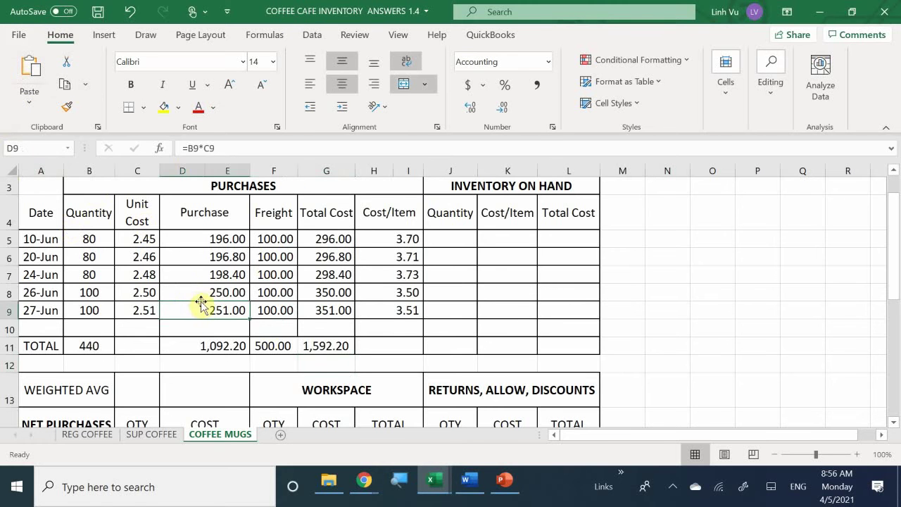
scroll(199, 306, up, 1)
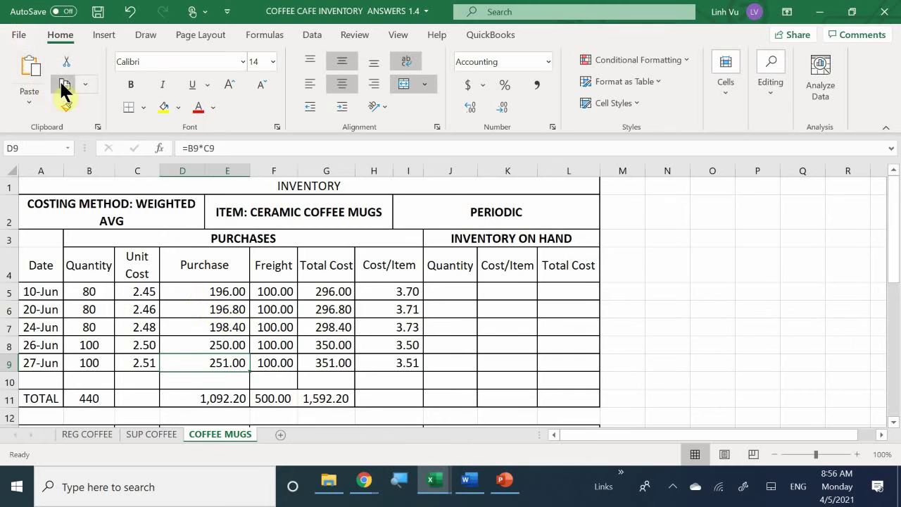
- Total the returned mugs' quantities in cell J20 of the returns, allowances and discounts section by summing J15:J17
scroll(150, 290, down, 1)
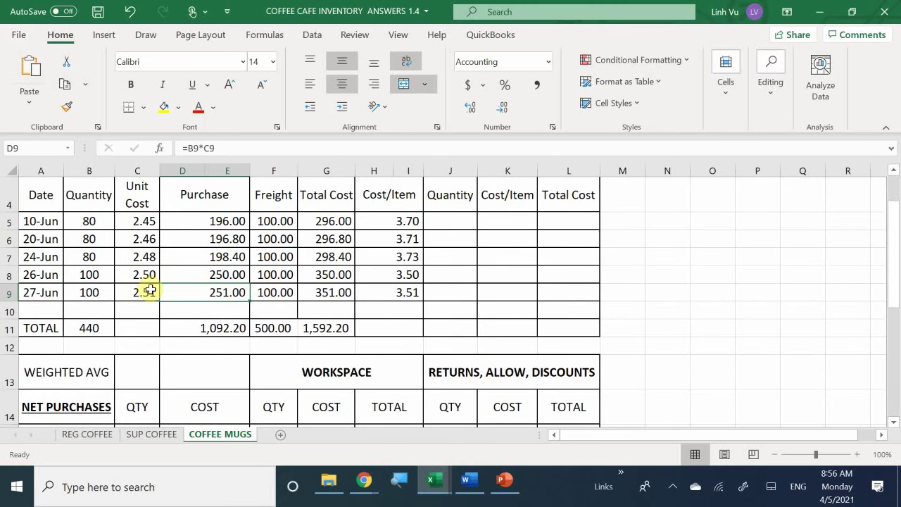
scroll(150, 290, down, 1)
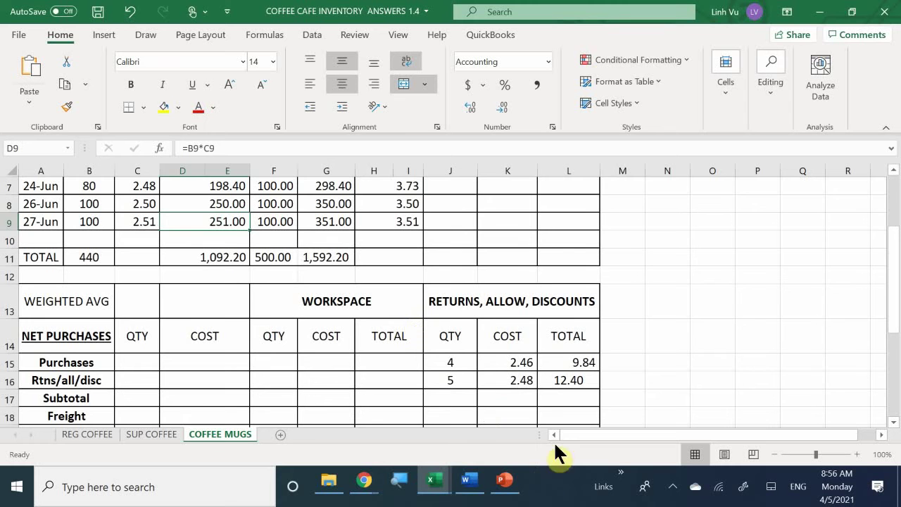
scroll(479, 397, down, 2)
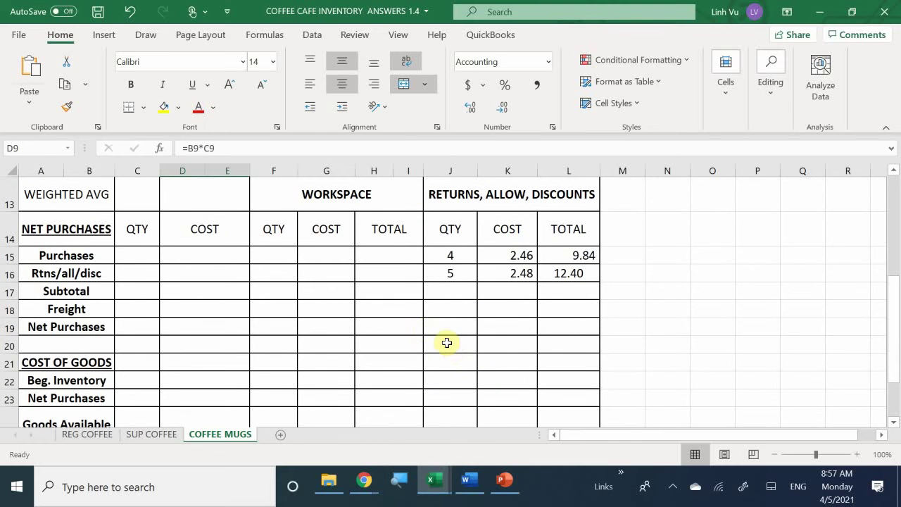
scroll(446, 343, down, 1)
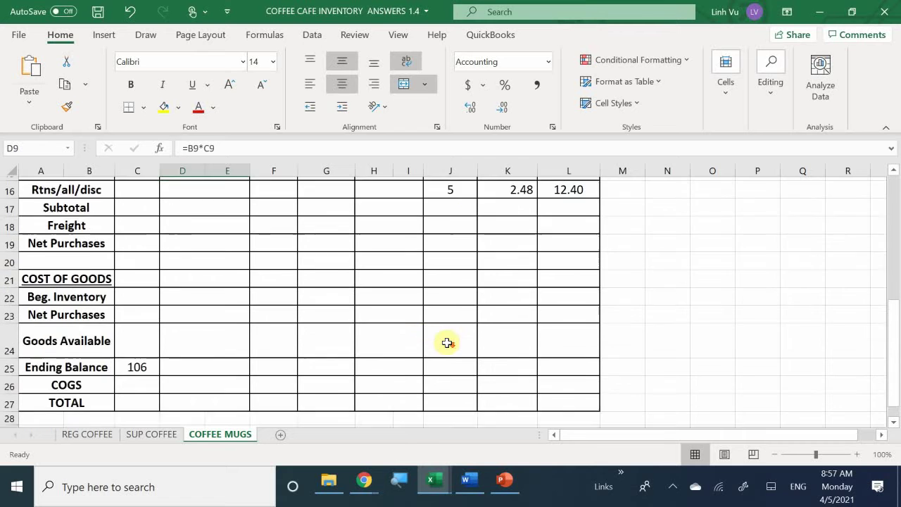
scroll(447, 343, up, 2)
scroll(447, 343, down, 1)
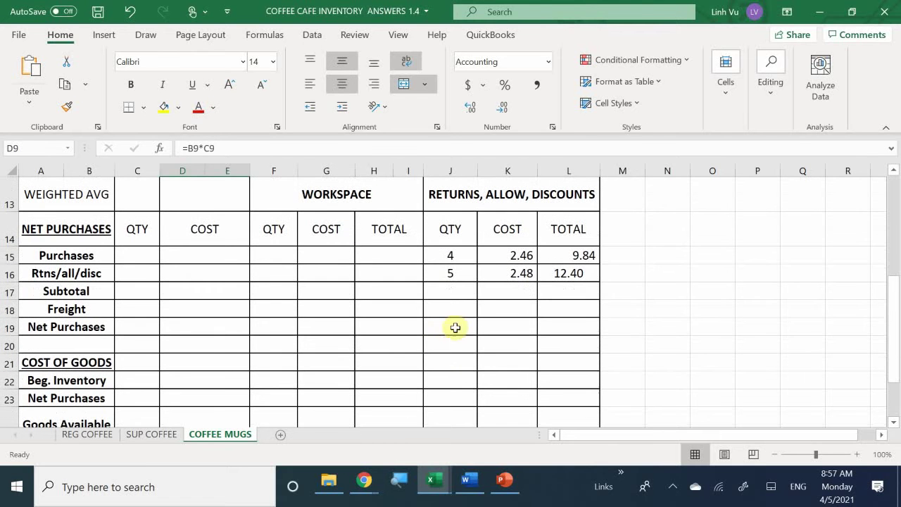
click(452, 338)
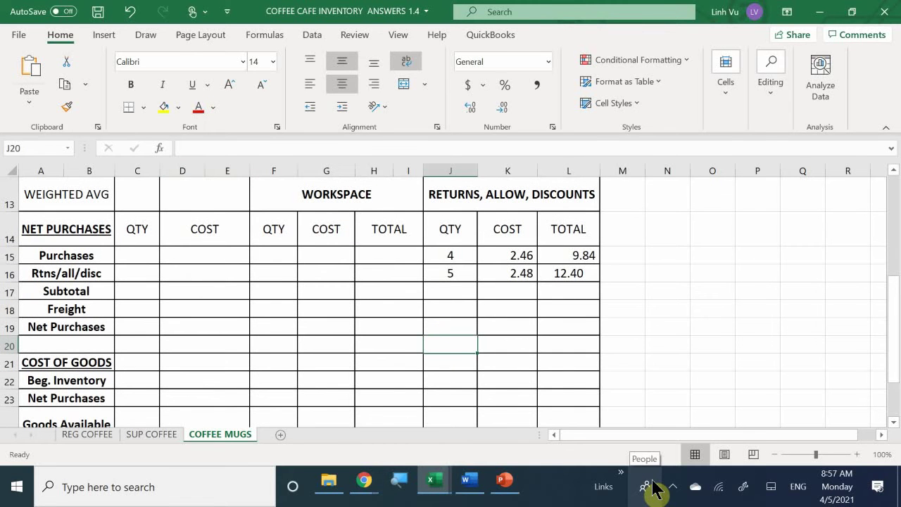
text(=suy)
key(BackSpace)
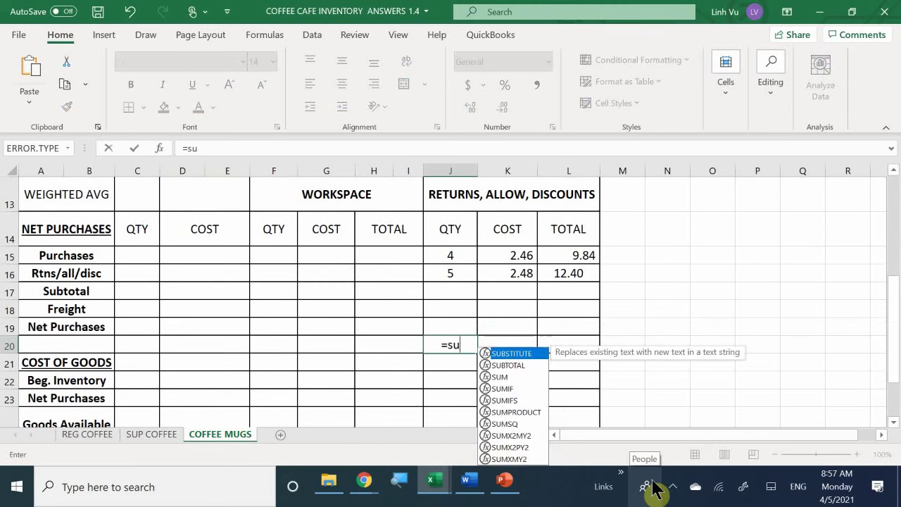
text(n)
key(BackSpace)
text(n)
key(BackSpace)
text(m*)
key(BackSpace)
text(()
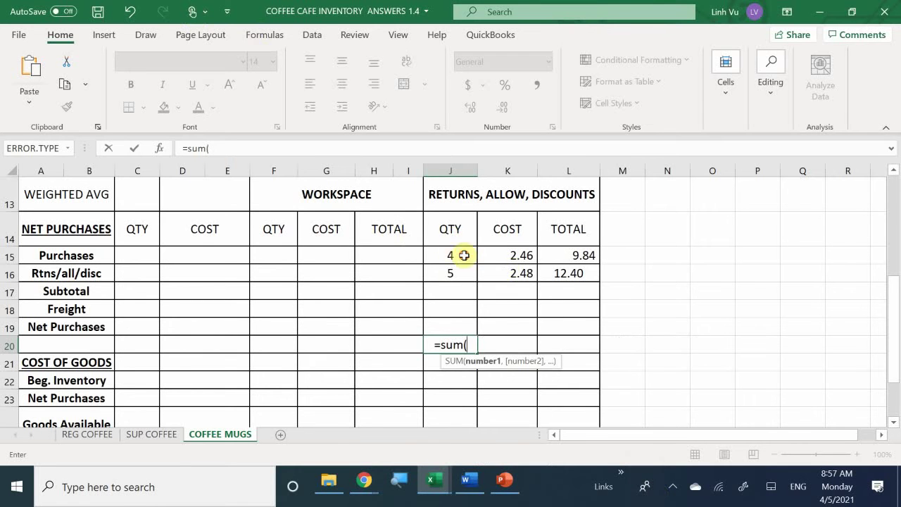
drag(463, 255, 476, 288)
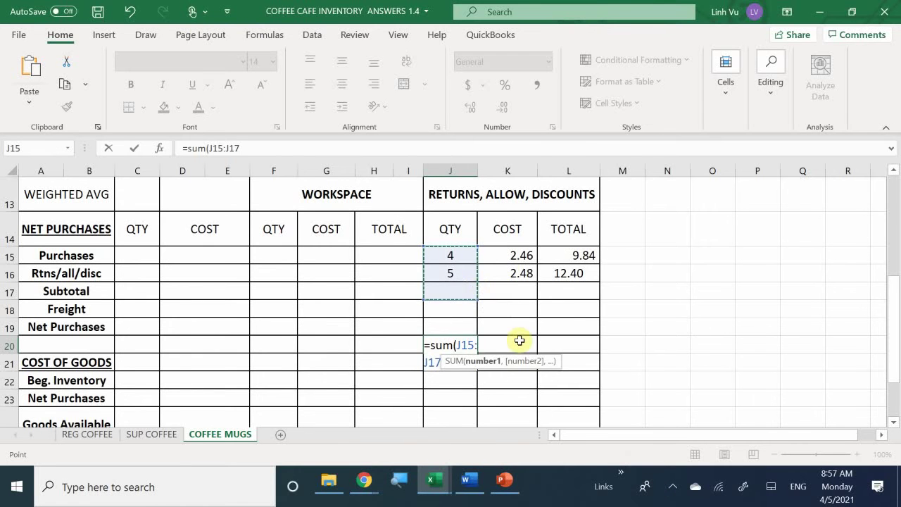
key(Return)
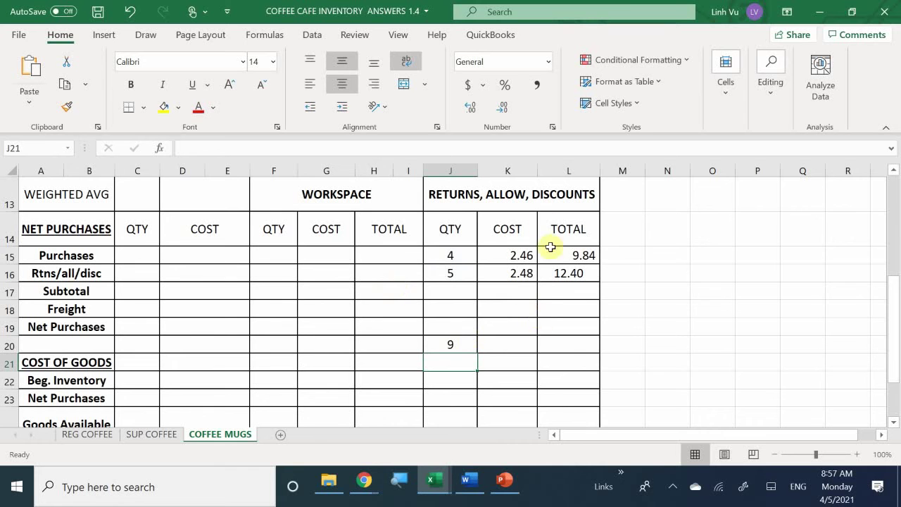
- Total the returns, allowances and discounts TOTAL column in cell L20 by summing L15:L17
click(569, 345)
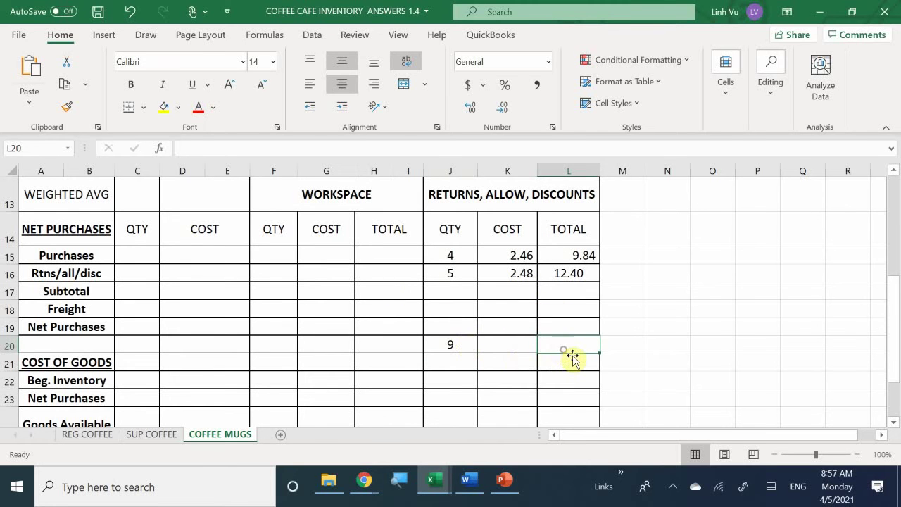
text(=su)
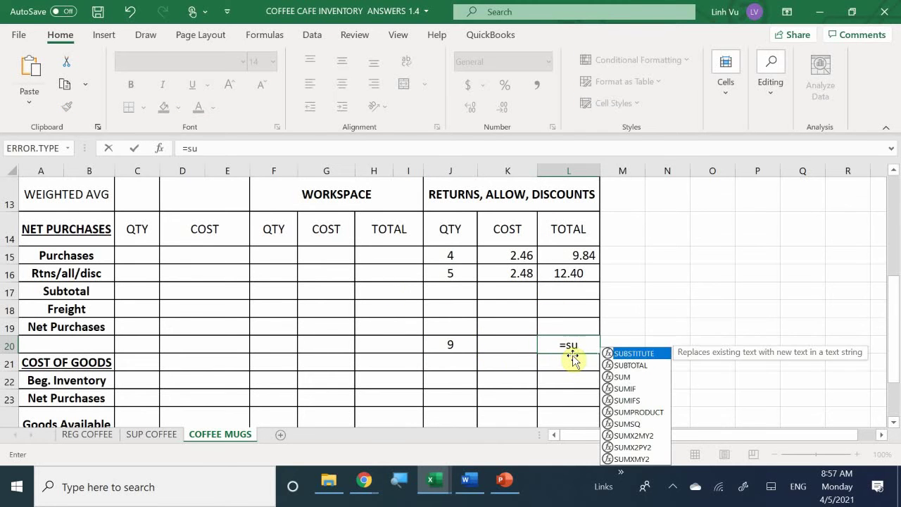
text(m*)
key(BackSpace)
text(*)
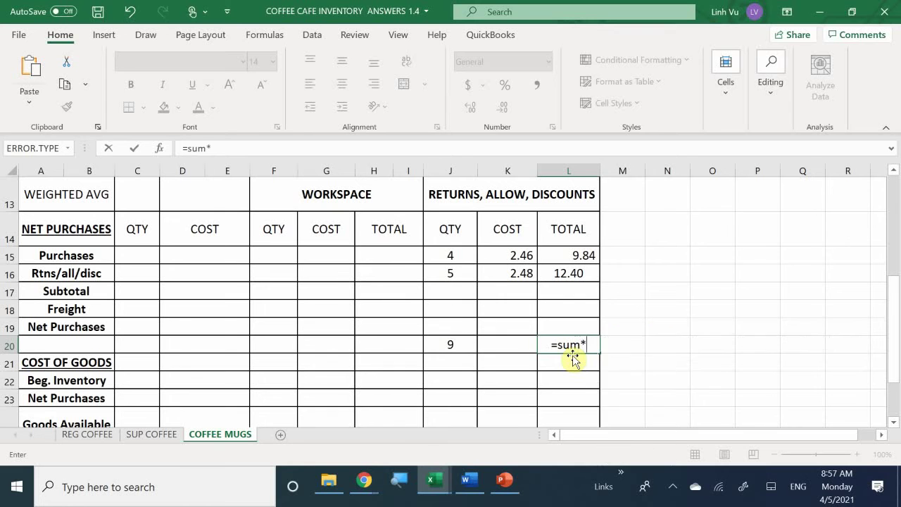
key(BackSpace)
text(()
key(Up)
key(Up)
key(Up)
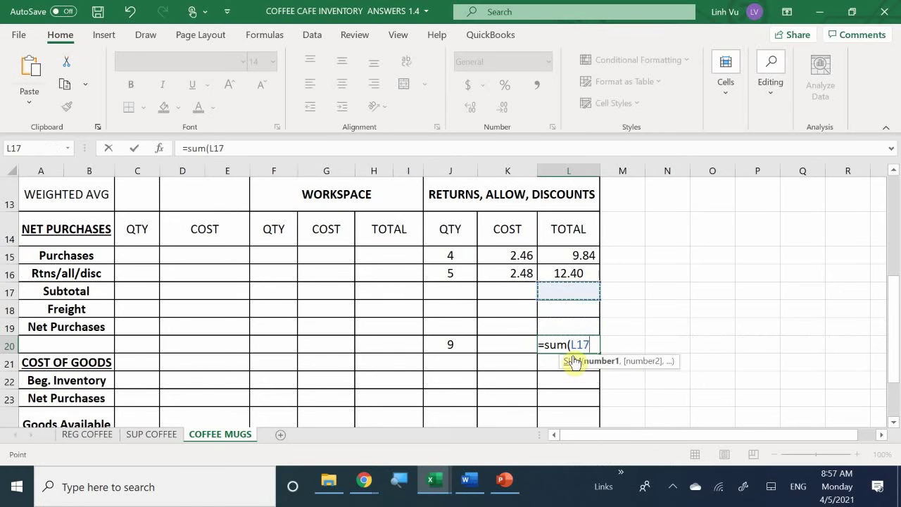
key(Up)
key(Up)
key(shift+Down)
key(shift+Down)
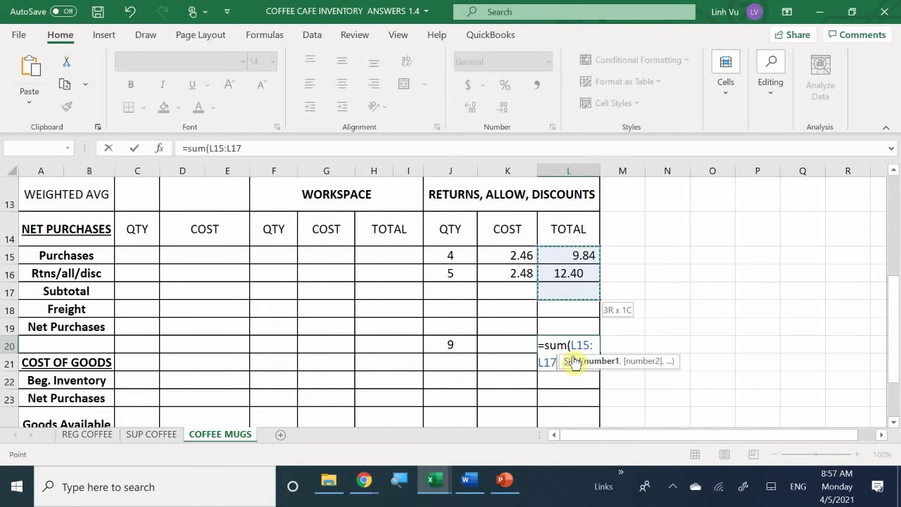
key(Return)
key(Up)
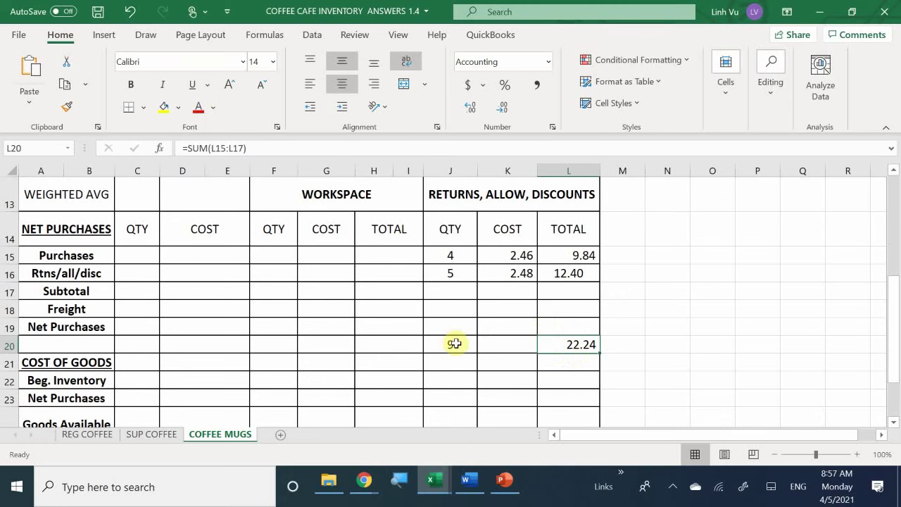
- Highlight the returns totals in cells J20:L20 with a yellow fill
drag(450, 344, 559, 366)
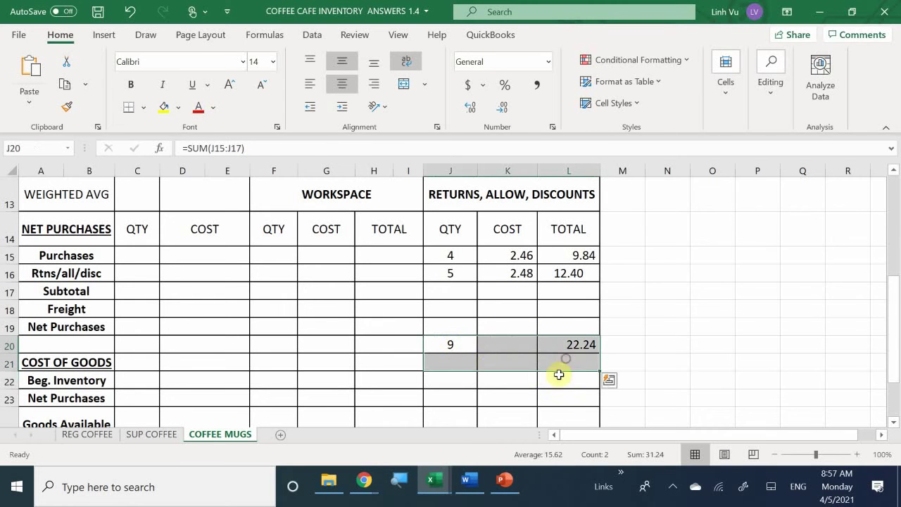
click(558, 378)
drag(455, 341, 549, 345)
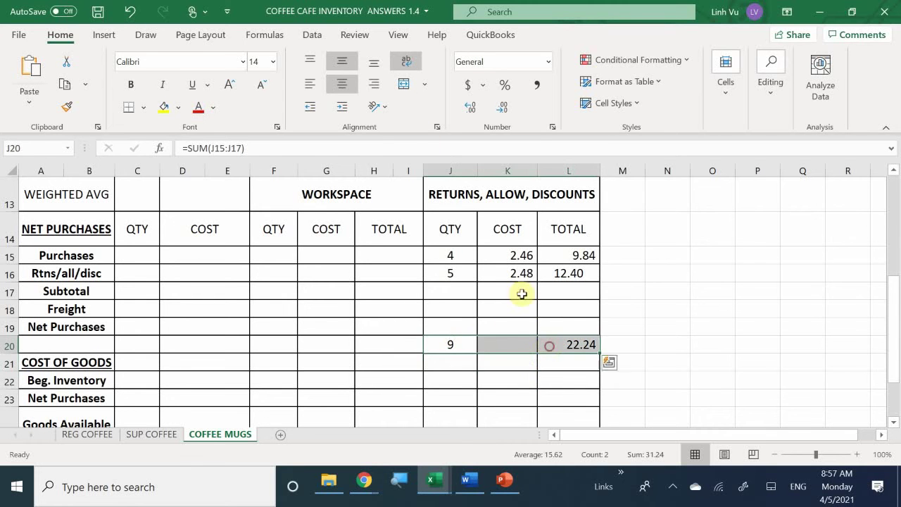
click(164, 111)
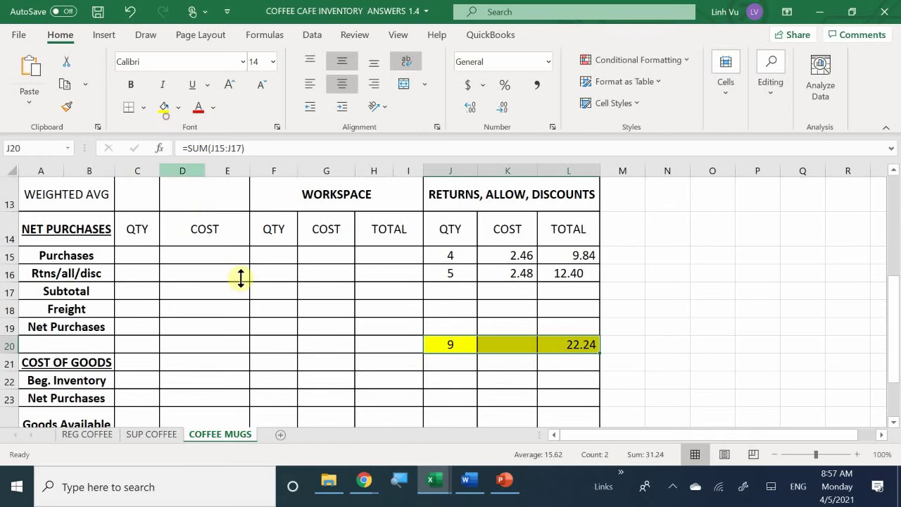
- Link the Purchases quantity in C15 of the Net Purchases section to the total quantity in B11
click(145, 274)
scroll(150, 307, up, 3)
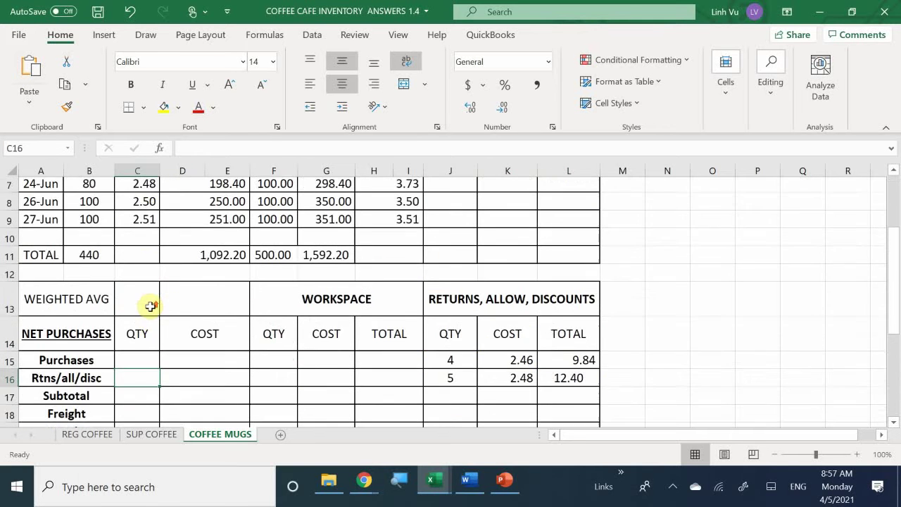
scroll(128, 261, down, 2)
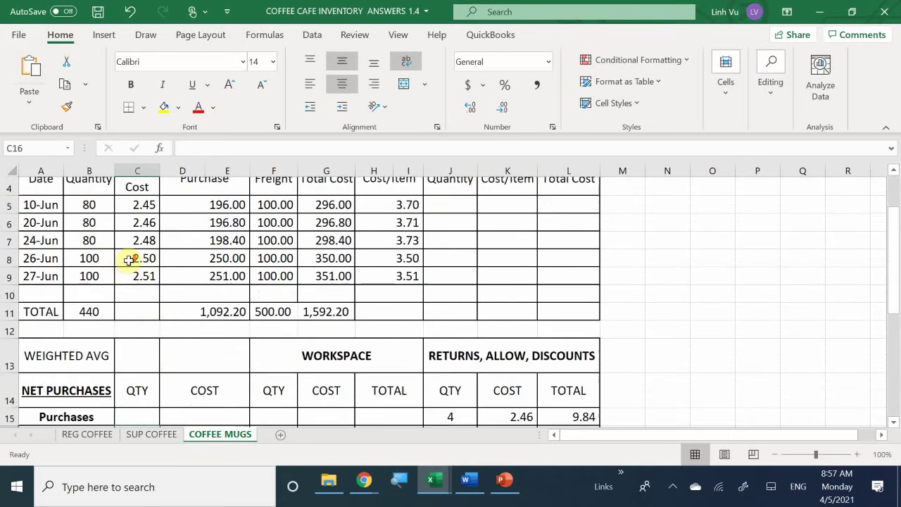
click(149, 309)
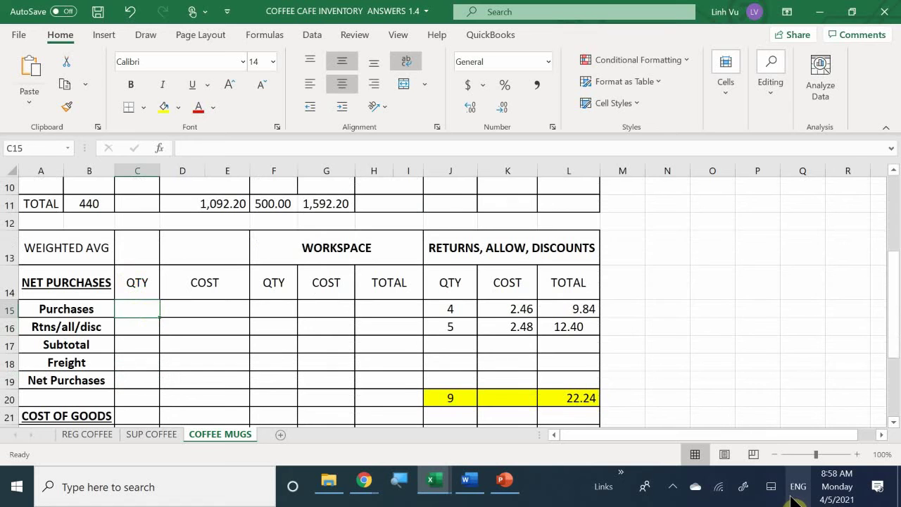
text(=)
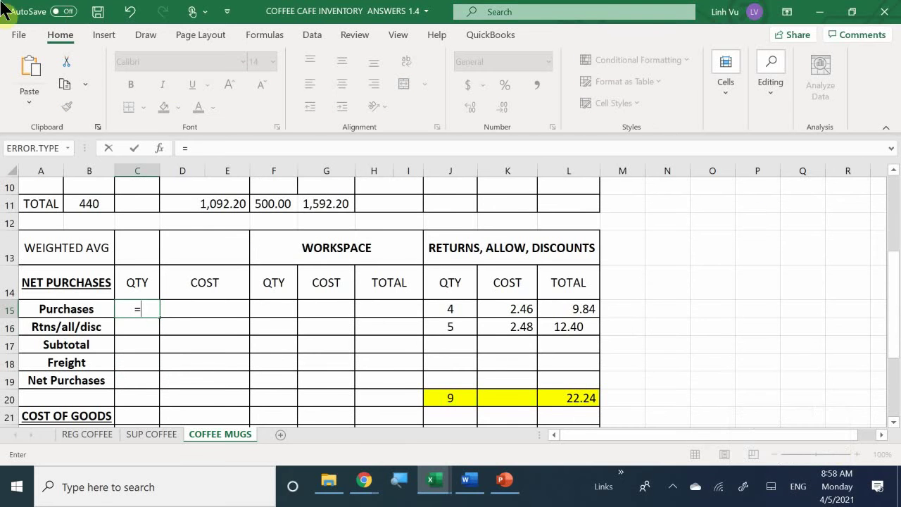
click(88, 203)
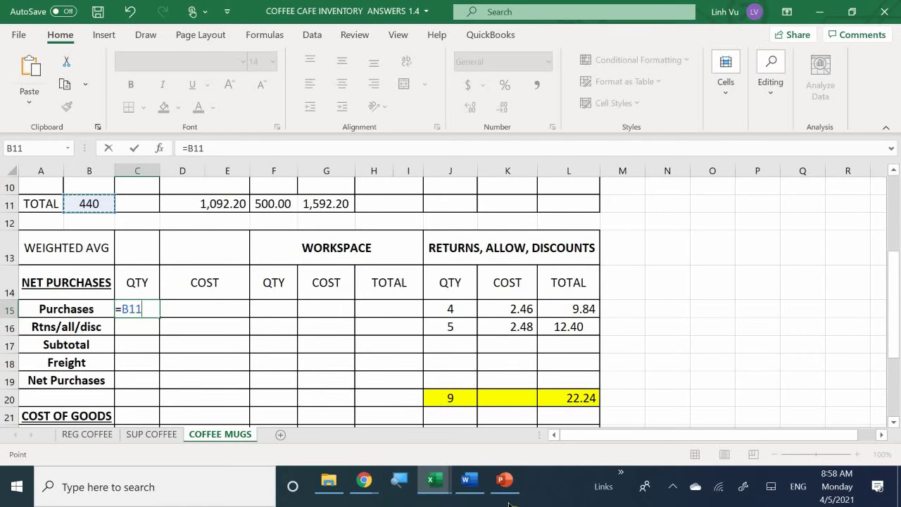
key(Return)
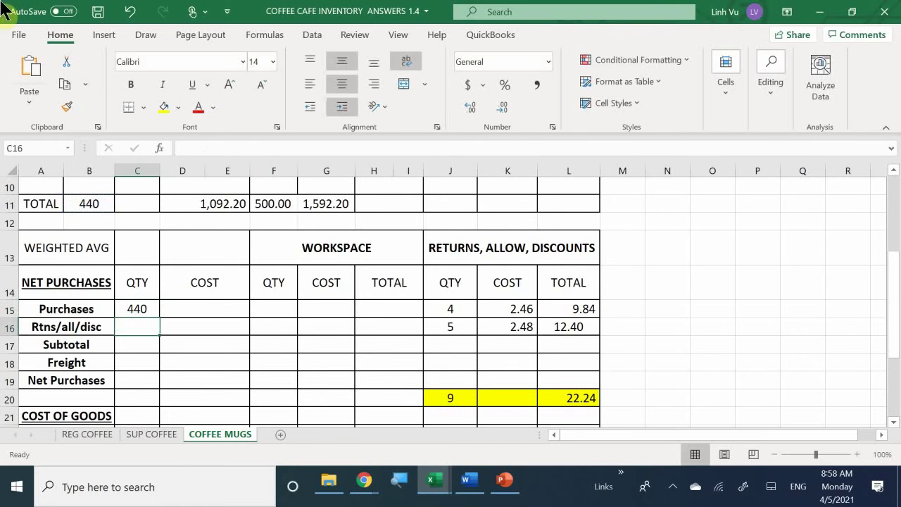
- Link the Purchases cost in D15 to the purchase total in D11
click(191, 311)
text(=)
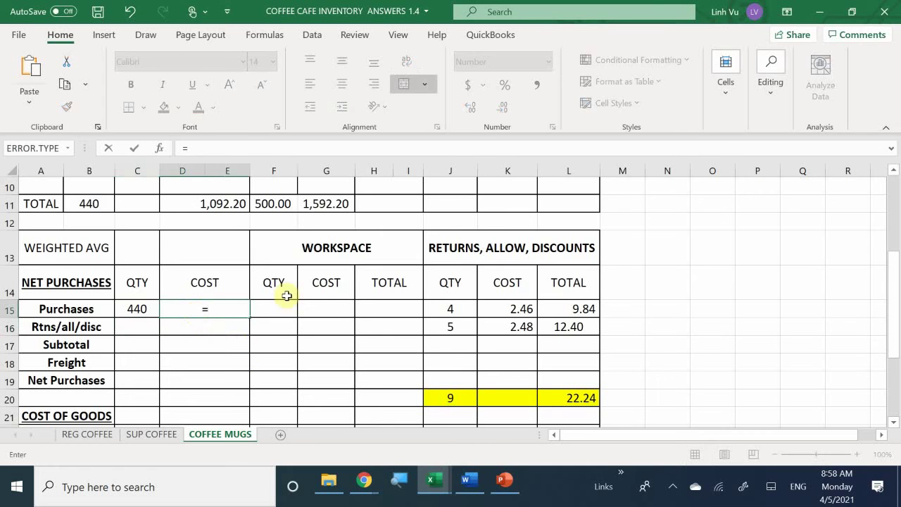
click(178, 199)
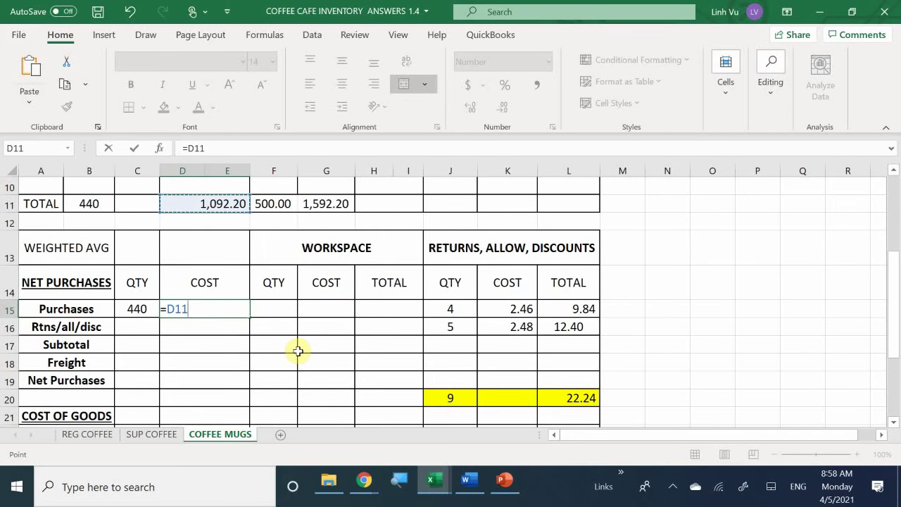
key(Return)
- Link the Rtns/all/disc quantity in C16 to the returned quantity total in J20
key(Left)
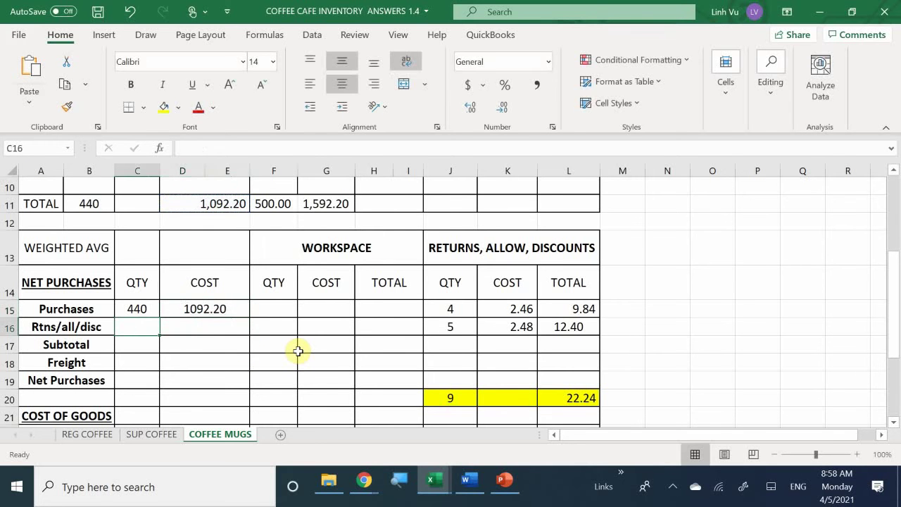
text(=)
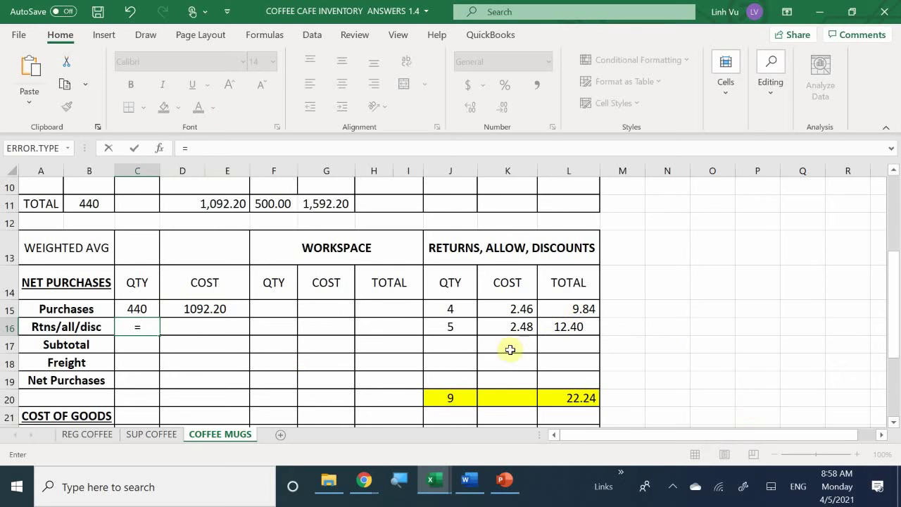
click(454, 398)
key(Return)
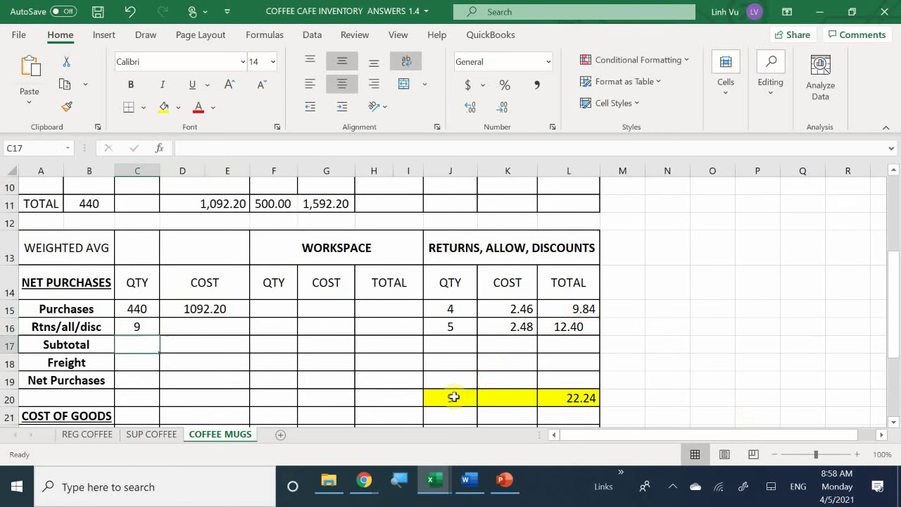
- Link the Rtns/all/disc cost in D16 to the returns cost total in L20
key(Up)
key(Right)
text(=)
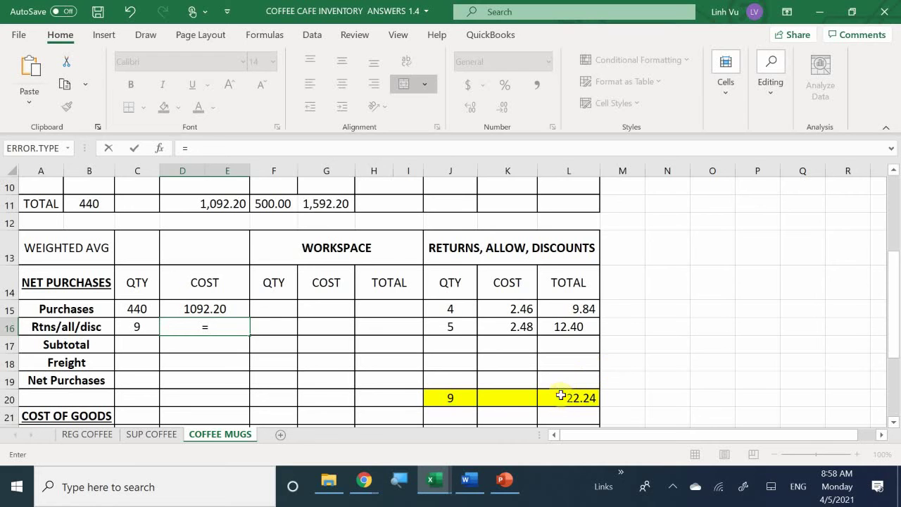
click(563, 398)
key(Return)
- Calculate the Subtotal quantity in C17 as the Purchases quantity minus the Rtns/all/disc quantity (=C15-C16)
key(Down)
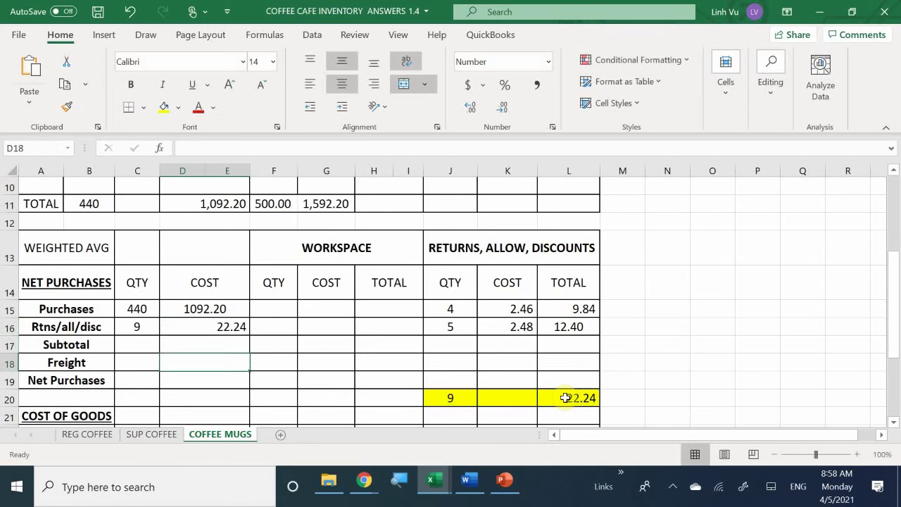
key(Left)
key(Up)
text(=)
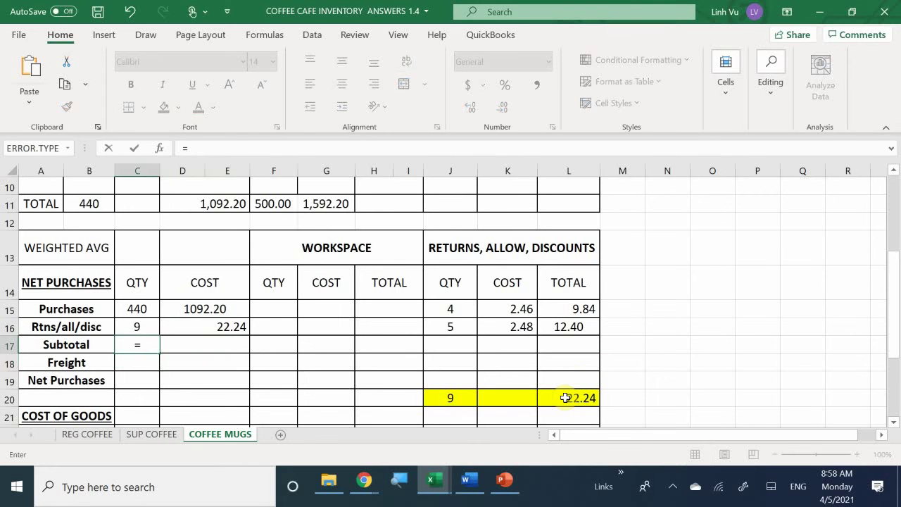
key(Up)
key(Up)
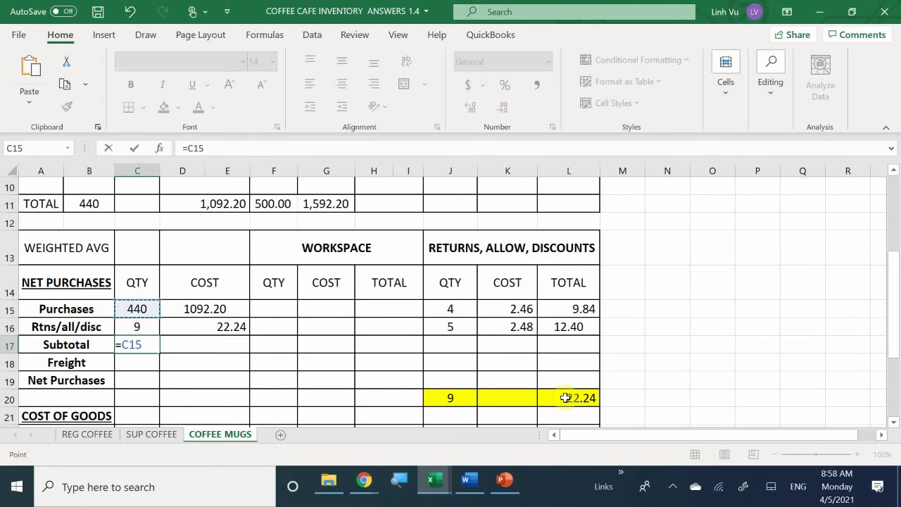
text(-)
key(Up)
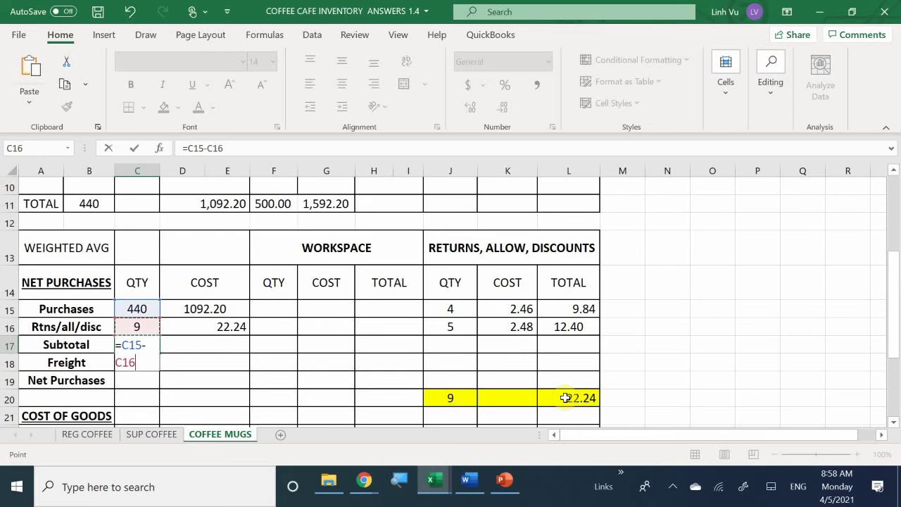
key(Return)
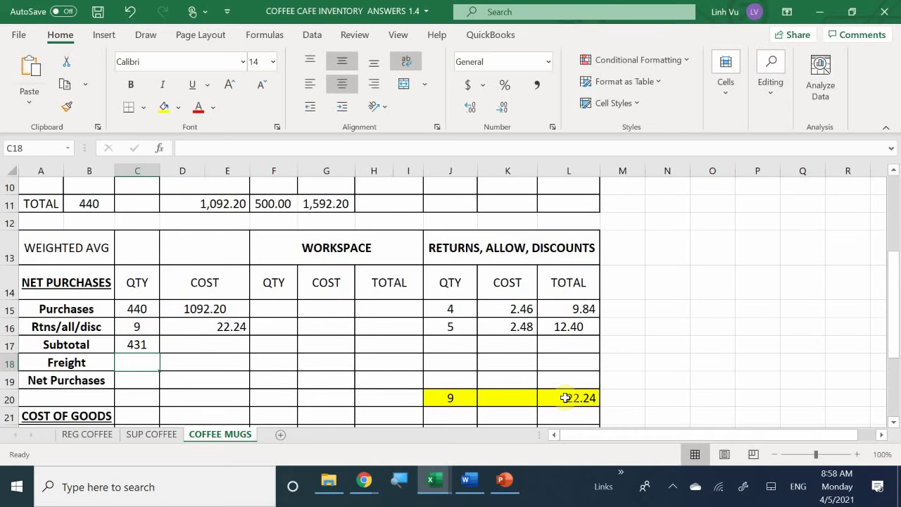
- Calculate the Subtotal cost in D17 as the Purchases cost minus the Rtns/all/disc cost (=D15-D16)
key(Up)
key(Right)
text(=)
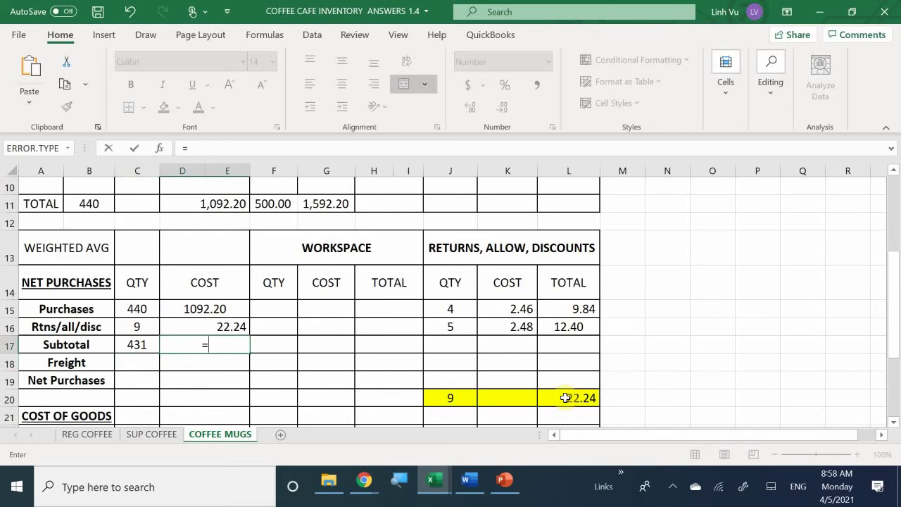
key(Up)
key(Up)
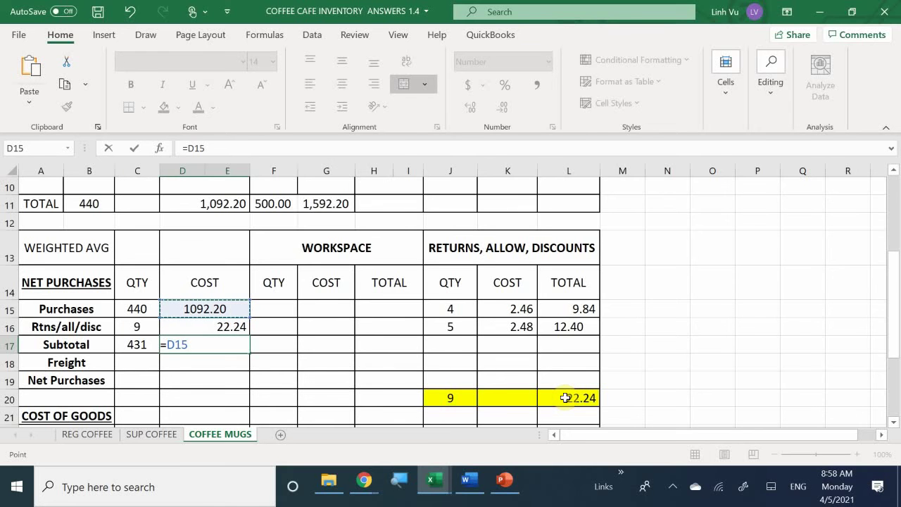
text(-)
key(Up)
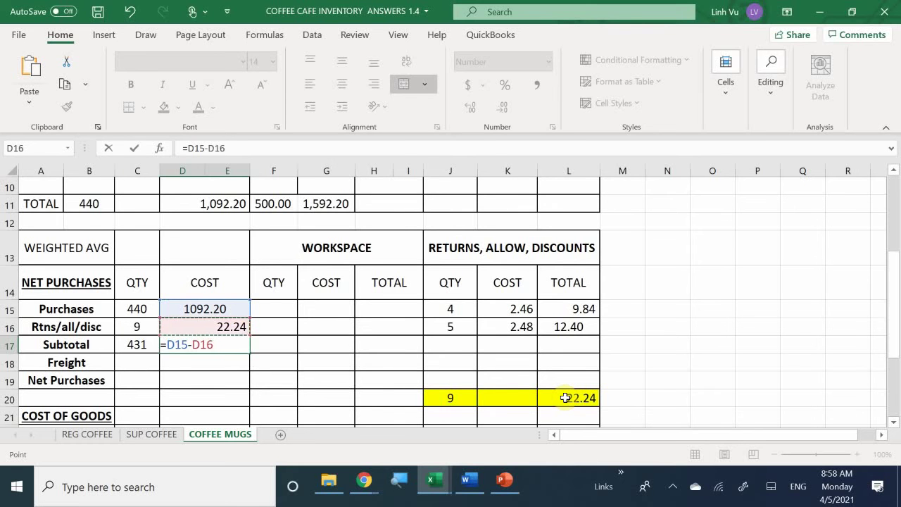
key(Return)
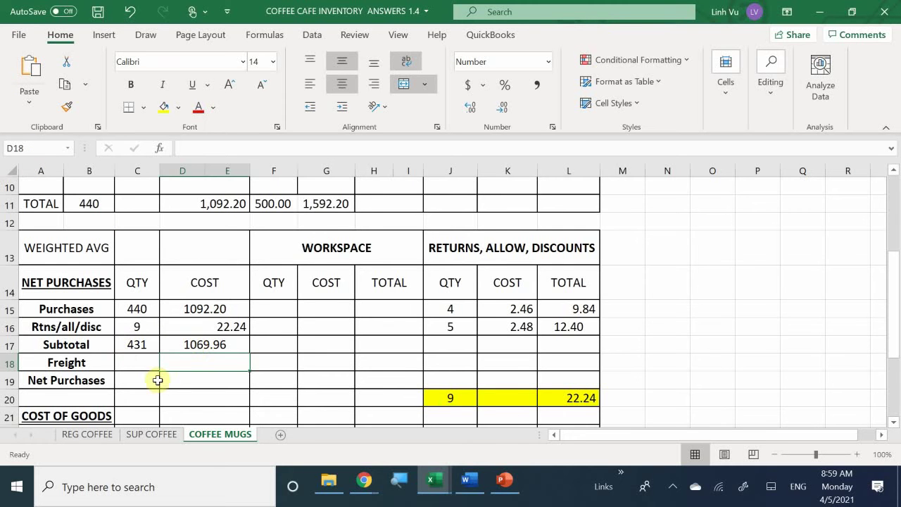
- Enter 0 as the Freight quantity in C18 of the Net Purchases section
click(131, 362)
mouse_move(365, 486)
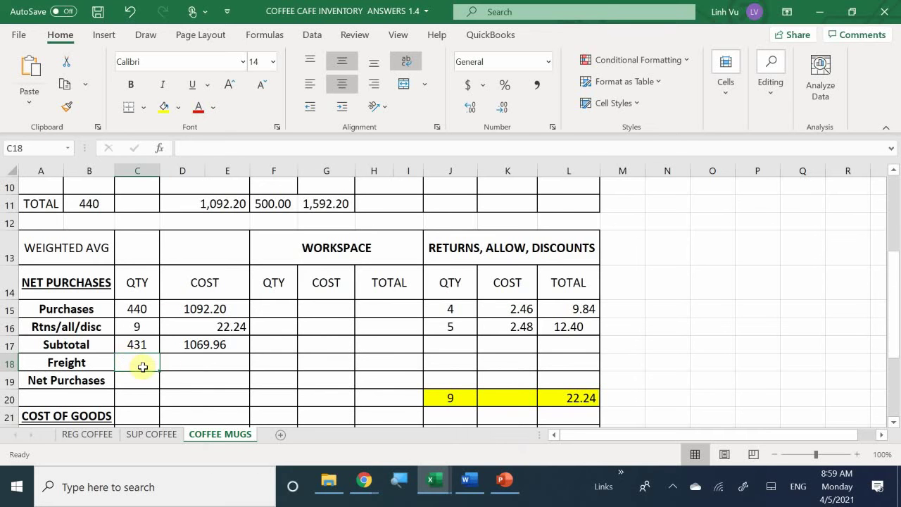
key(F2)
text(0)
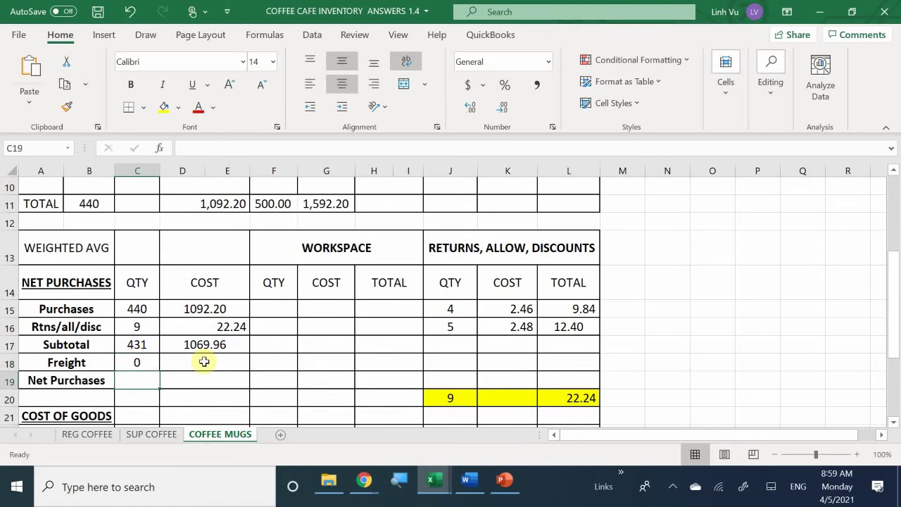
- Link the Freight cost in D18 to the freight total in F11
click(204, 361)
text(=)
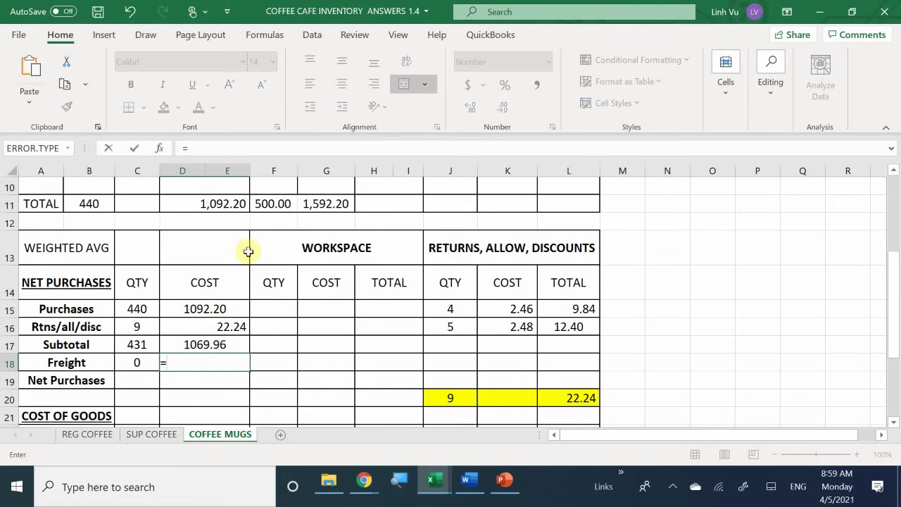
click(268, 203)
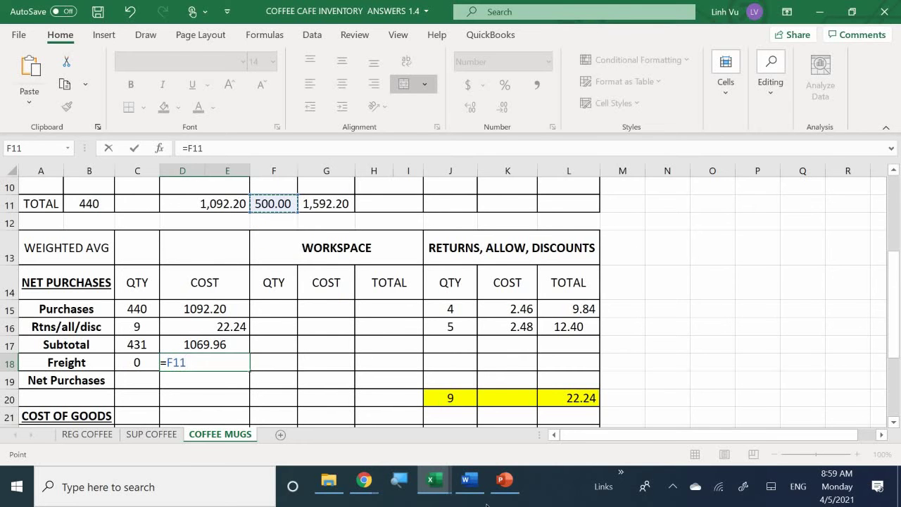
key(Return)
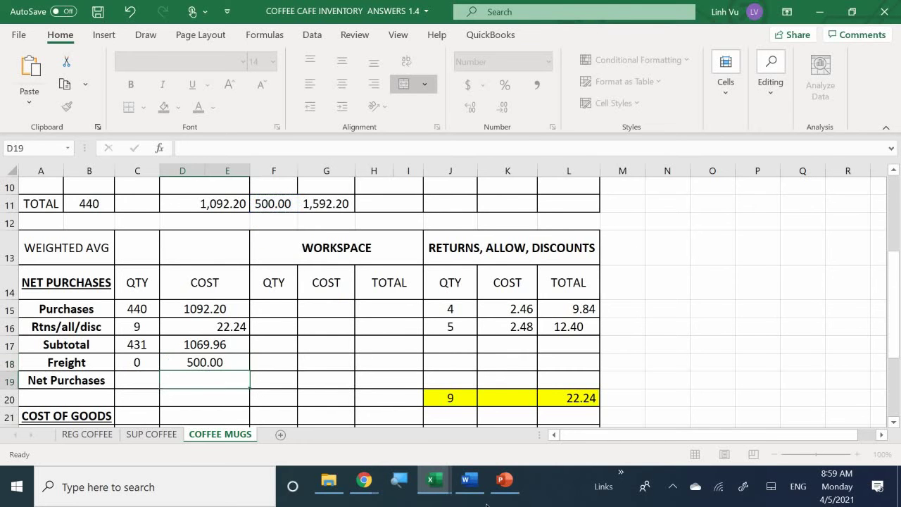
- Calculate the Net Purchases quantity in C19 by adding the Subtotal and Freight quantities (=C17+C18)
text(=)
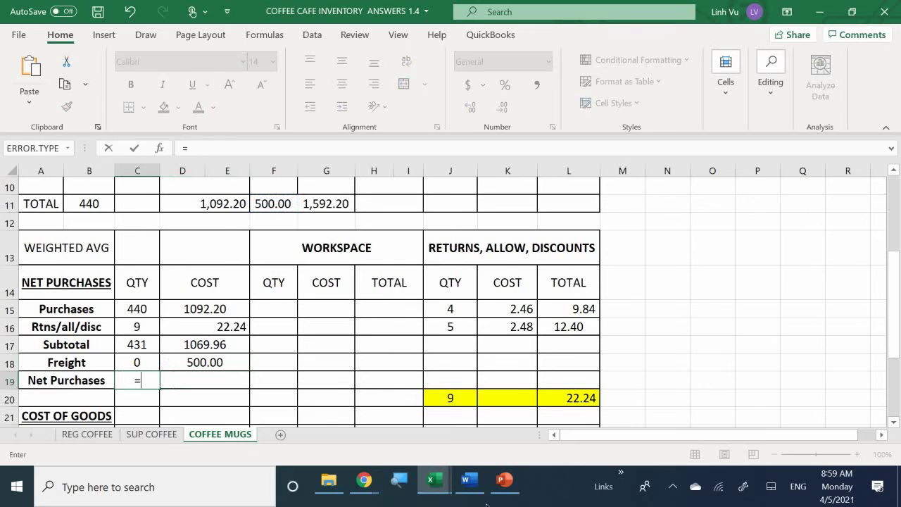
key(Up)
key(Up)
text(+)
key(Up)
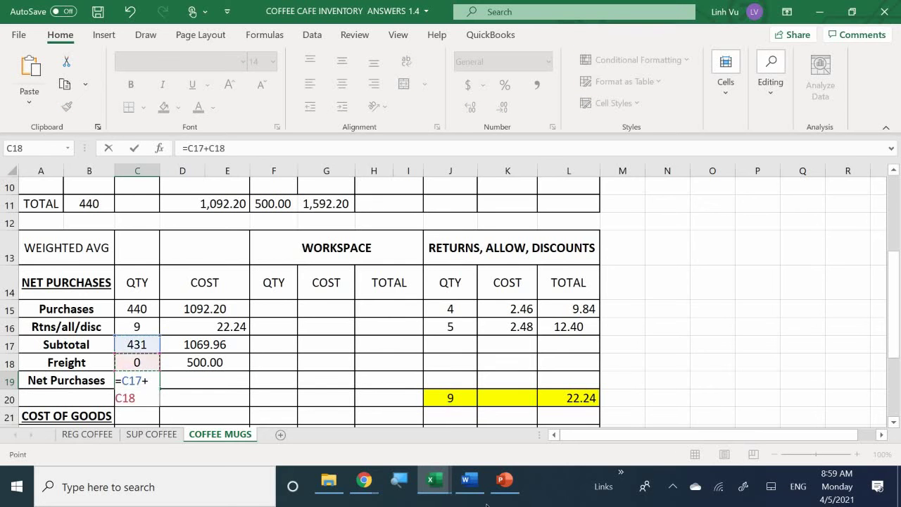
key(Return)
- Calculate the Net Purchases cost in D19 by adding the Subtotal and Freight costs (=D17+D18)
key(Right)
key(Up)
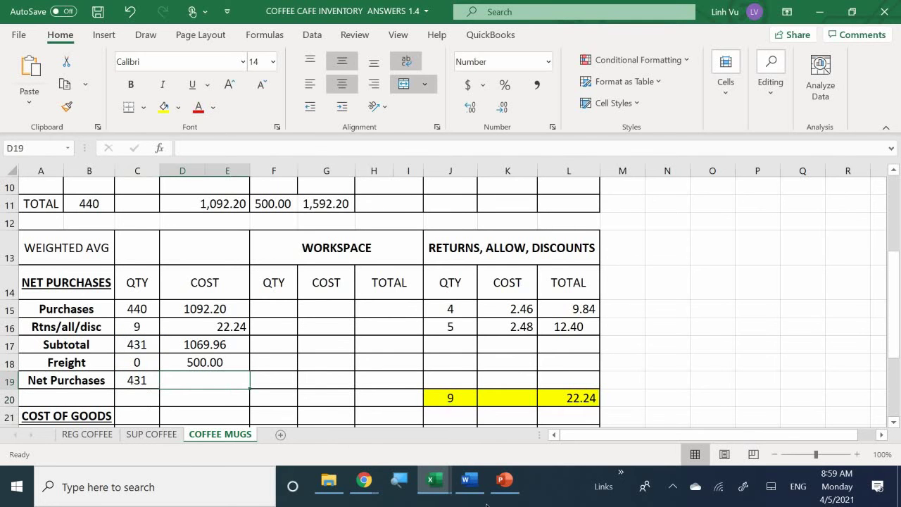
text(=)
key(Up)
key(Up)
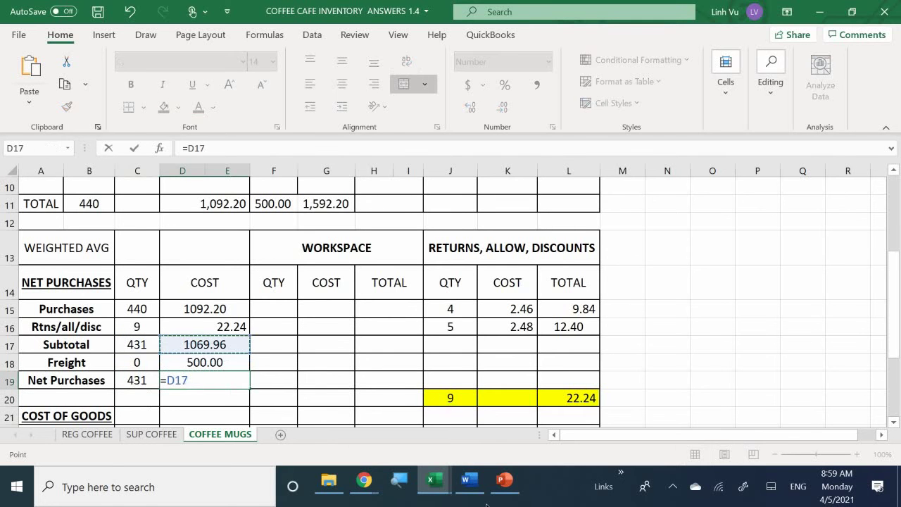
text(+)
key(Up)
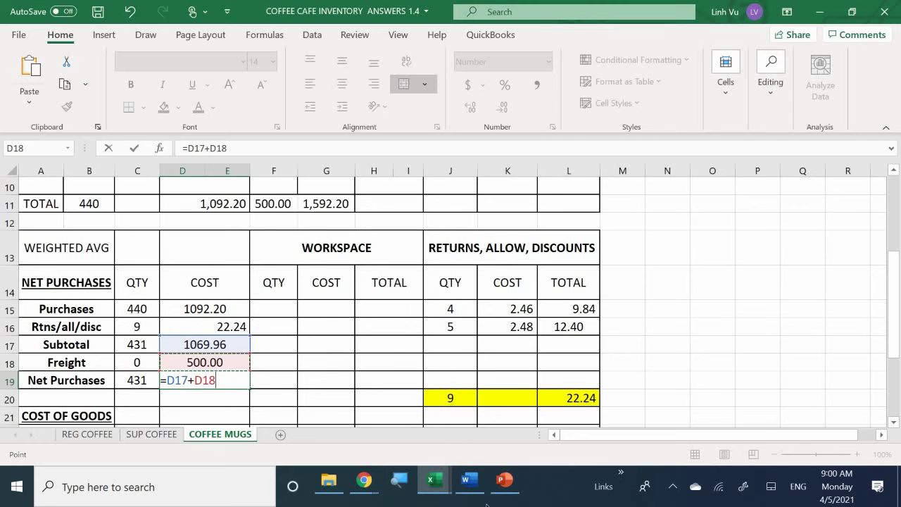
key(Return)
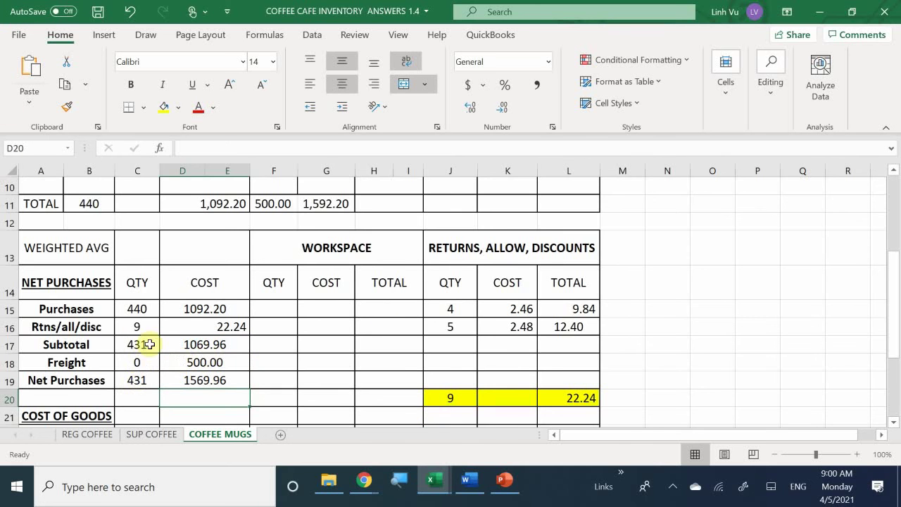
- Enter 0 for both the Beg. Inventory quantity in C22 and cost in D22 of the Cost of Goods section
scroll(150, 344, down, 2)
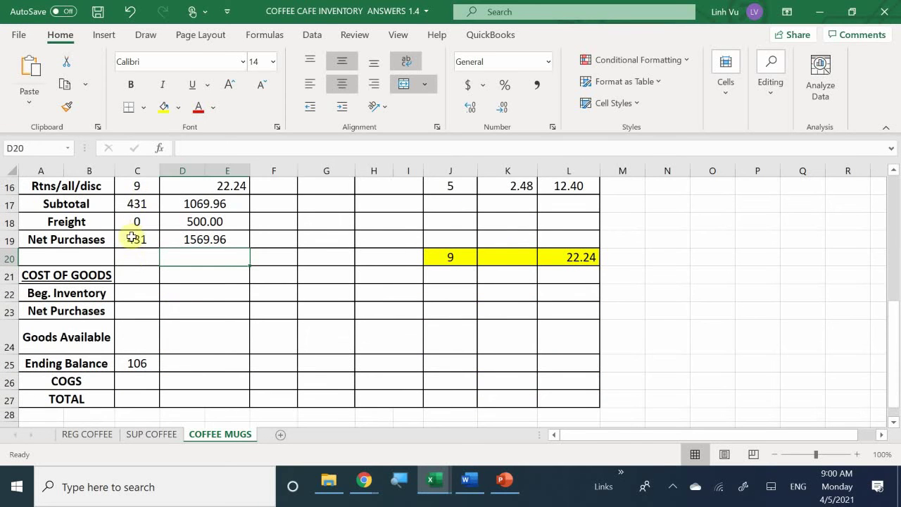
click(146, 298)
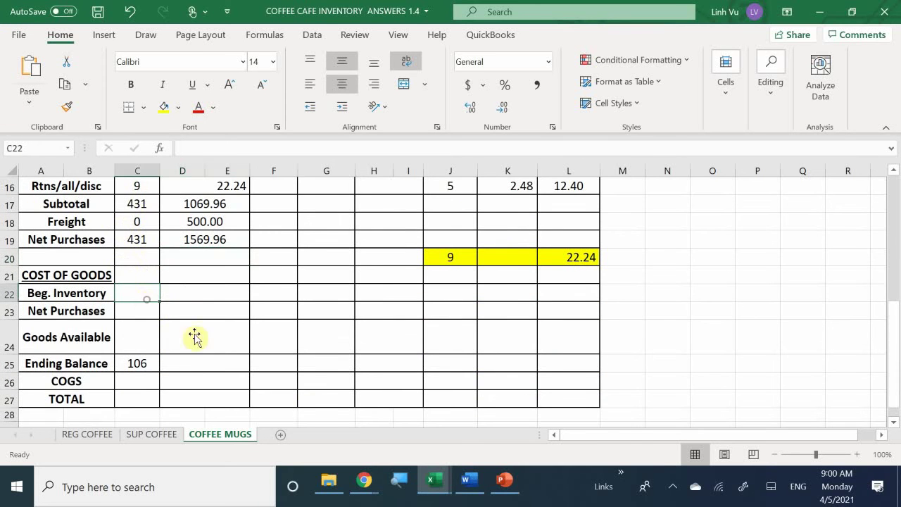
text(0)
key(Tab)
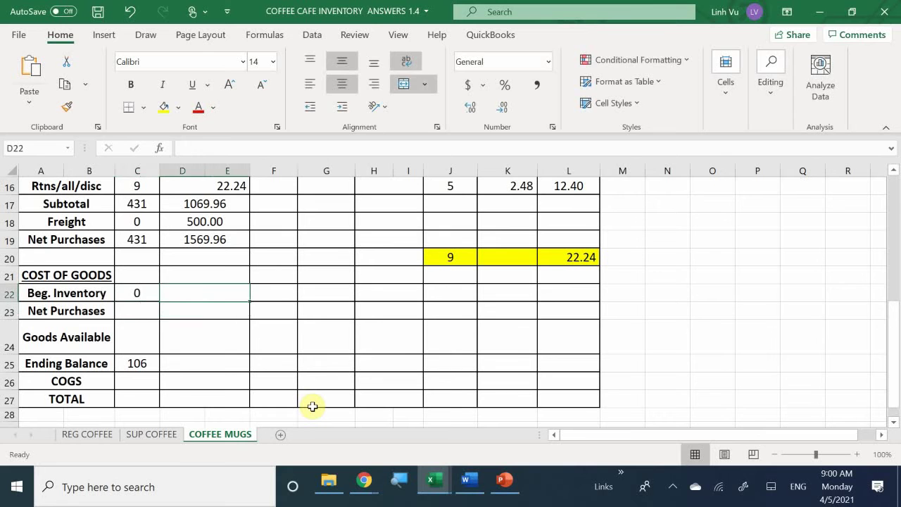
text(0)
key(Return)
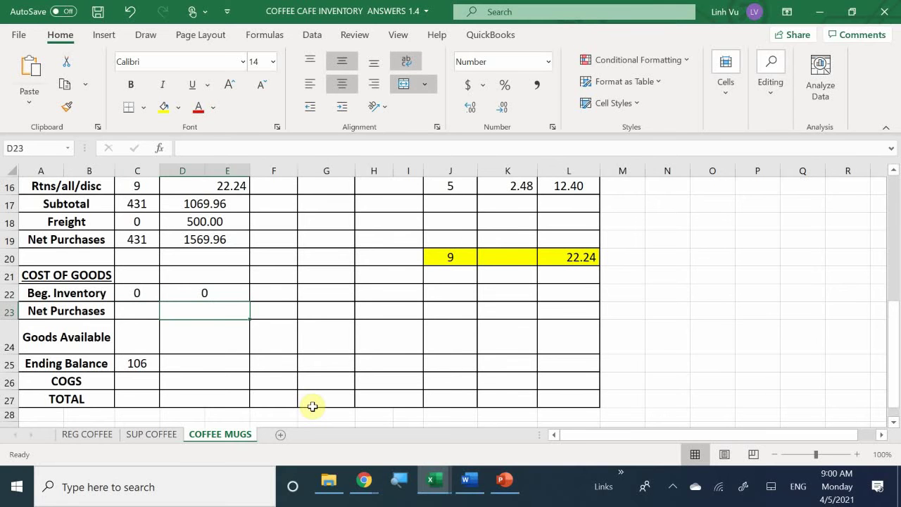
- Link the Net Purchases quantity in C23 of the Cost of Goods section to C19
key(Left)
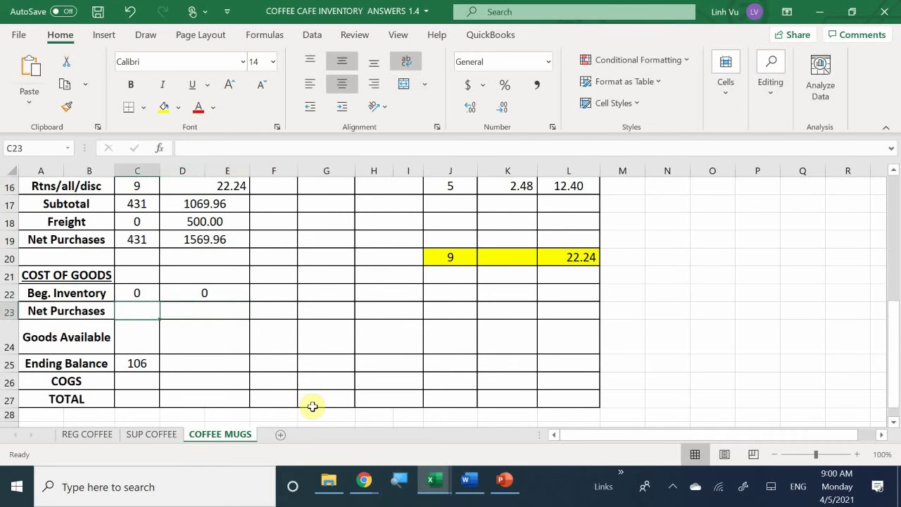
text(=)
key(Up)
key(Up)
key(Up)
key(Up)
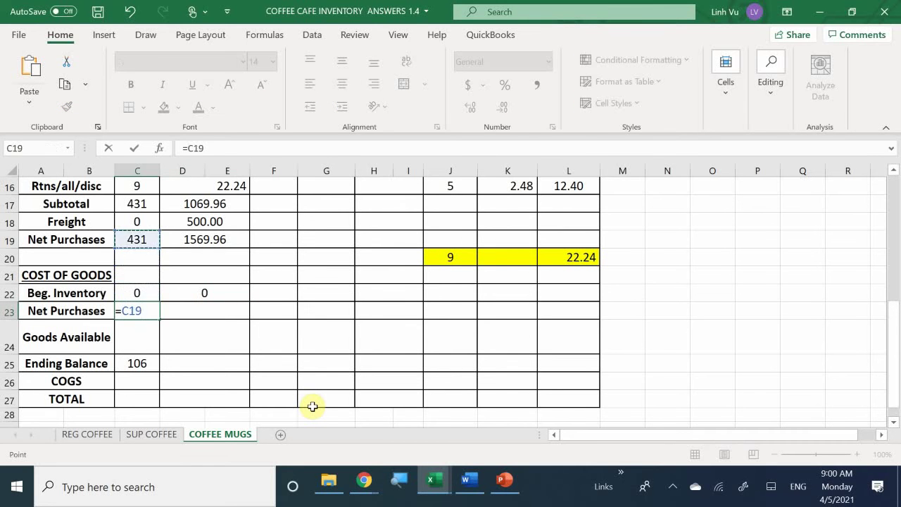
key(Return)
- Calculate the Goods Available quantity in C24 by adding the Beg. Inventory and Net Purchases quantities in C22 and C23
text(=)
key(Up)
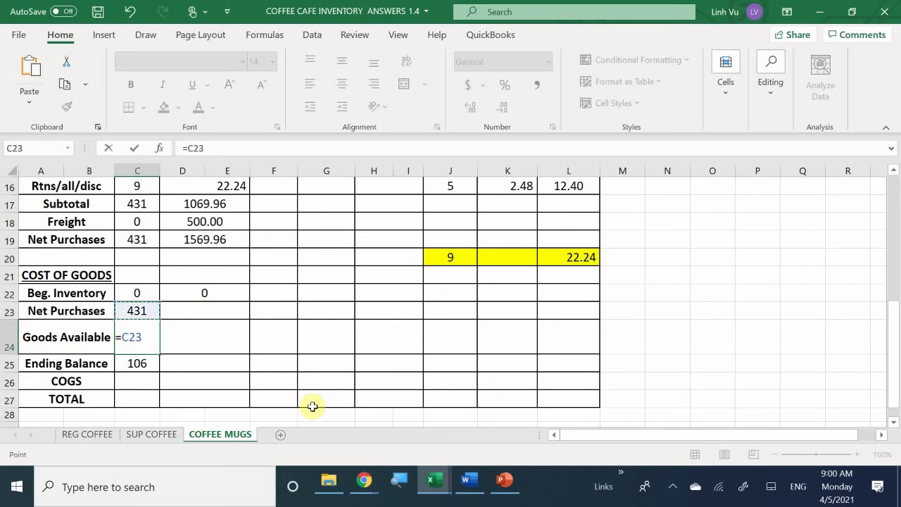
key(Up)
text(+)
key(Up)
key(Return)
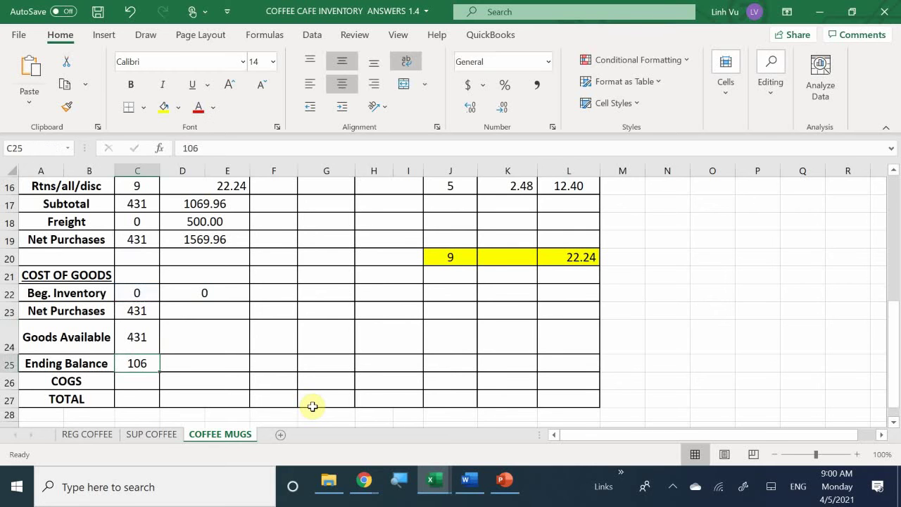
- Calculate the Goods Available cost in D24 by adding the Beg. Inventory and Net Purchases costs (=D22+D23)
key(Up)
key(Right)
text(=)
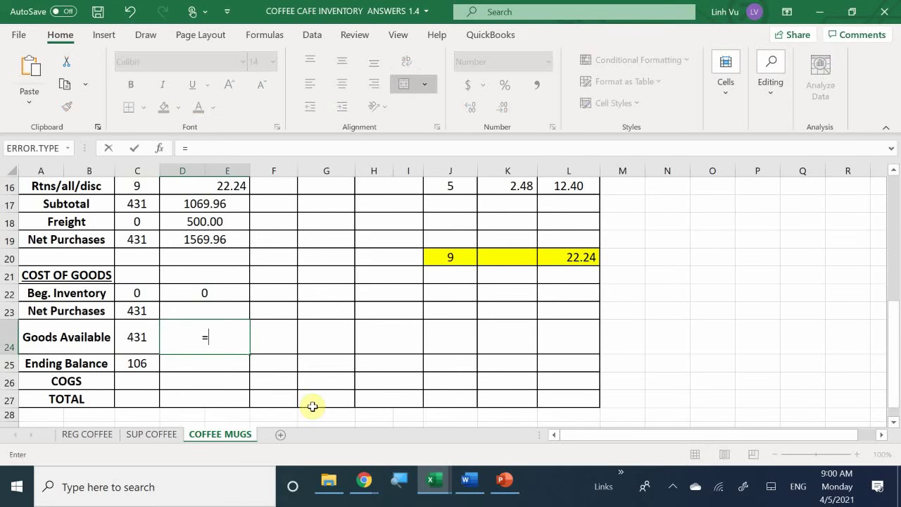
key(Up)
key(Up)
text(+)
key(Up)
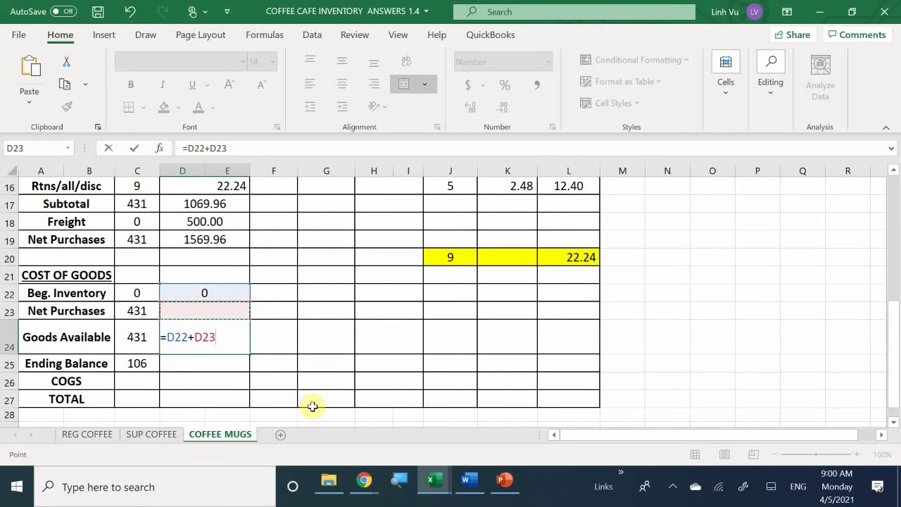
key(Return)
- Link the Net Purchases cost in D23 of the Cost of Goods section to D19
key(Up)
key(Up)
text(=)
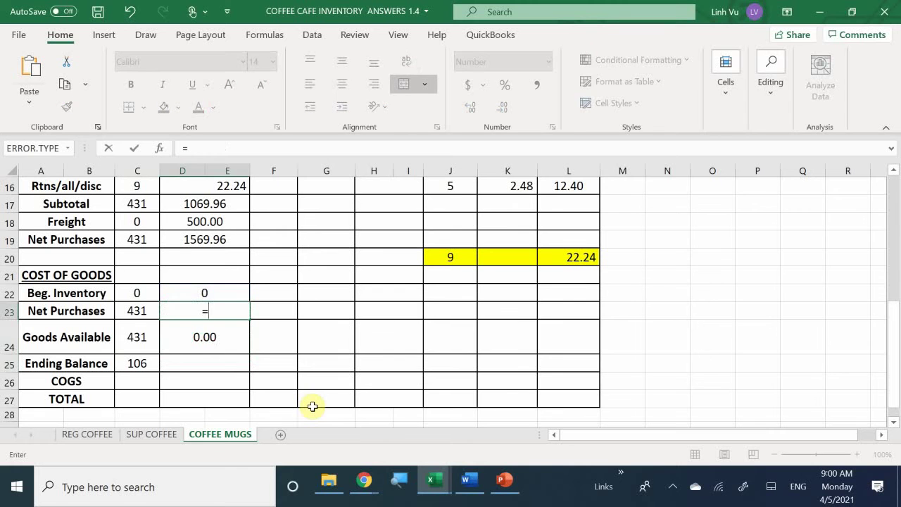
click(186, 238)
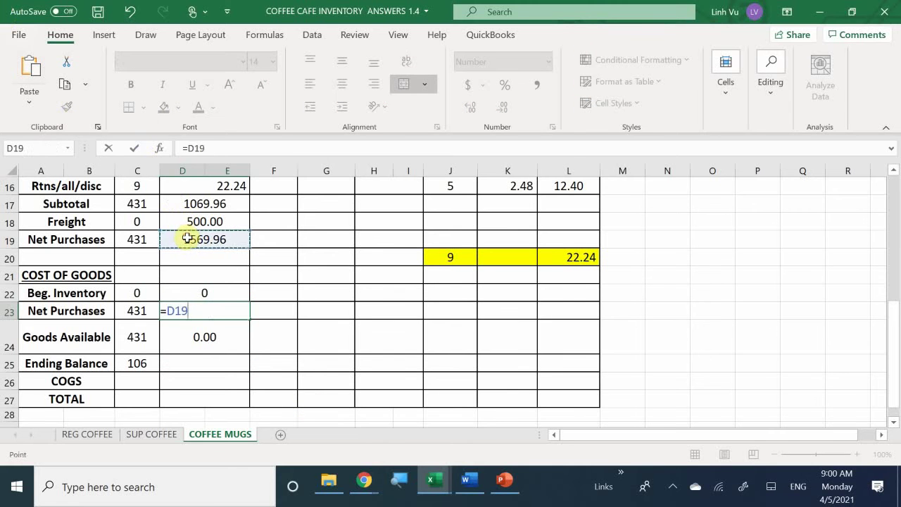
key(Return)
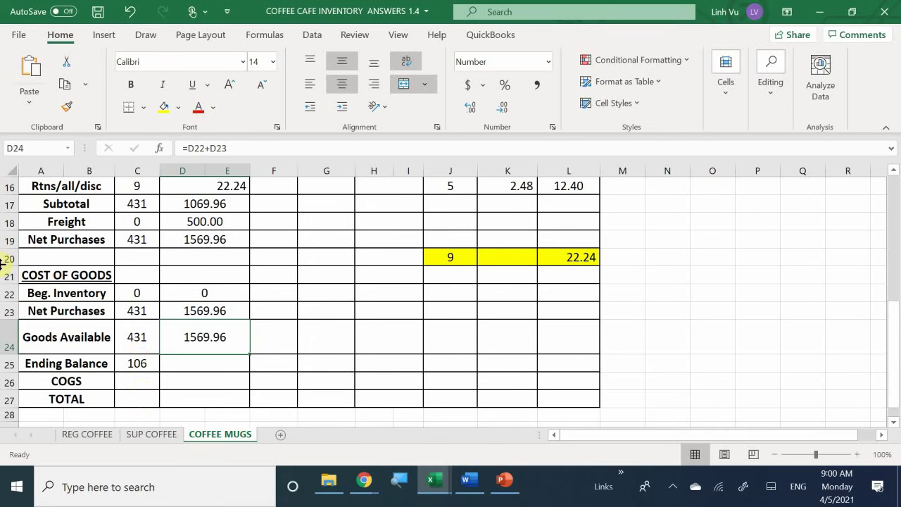
- Calculate the COGS quantity in C26 by subtracting the Ending Balance from Goods Available (=C24-C25)
click(136, 381)
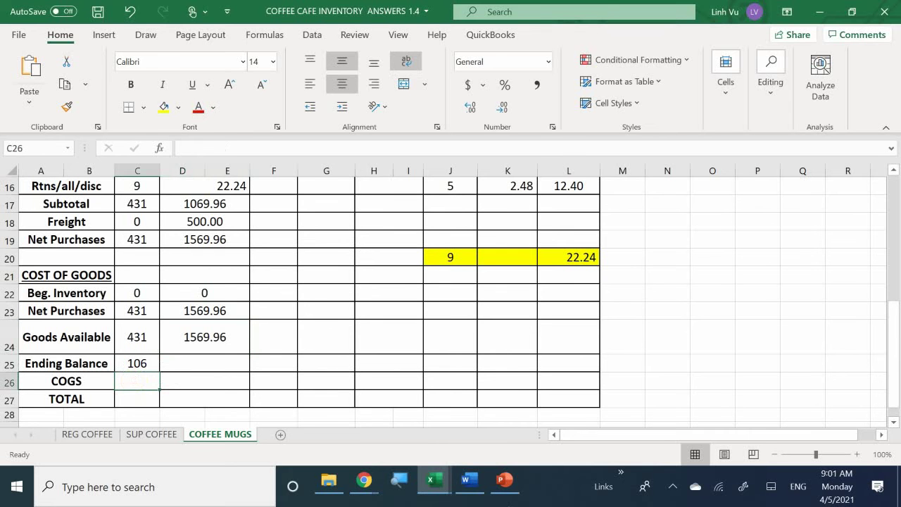
text(=)
click(137, 362)
click(139, 338)
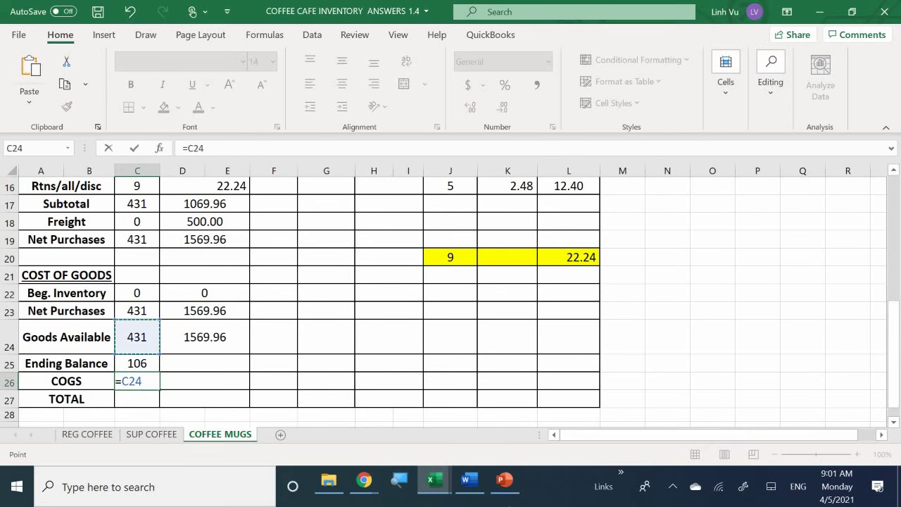
text(-)
click(137, 362)
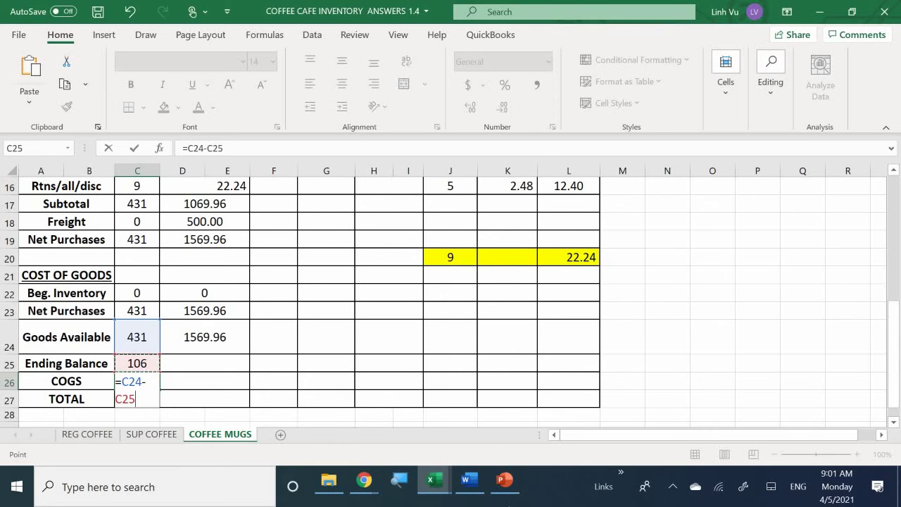
key(Return)
- Review the Goods Available quantity and cost against the Net Purchases section and the total purchase cost in G11
click(204, 381)
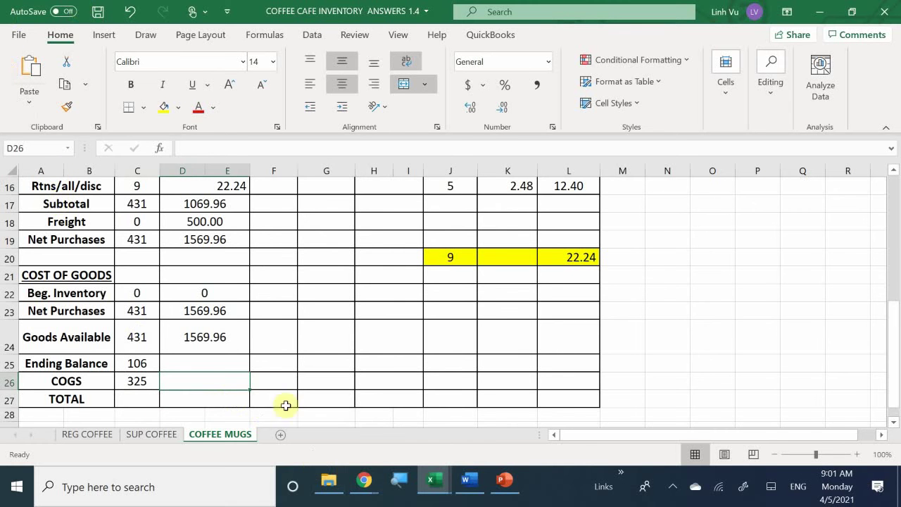
scroll(292, 321, up, 4)
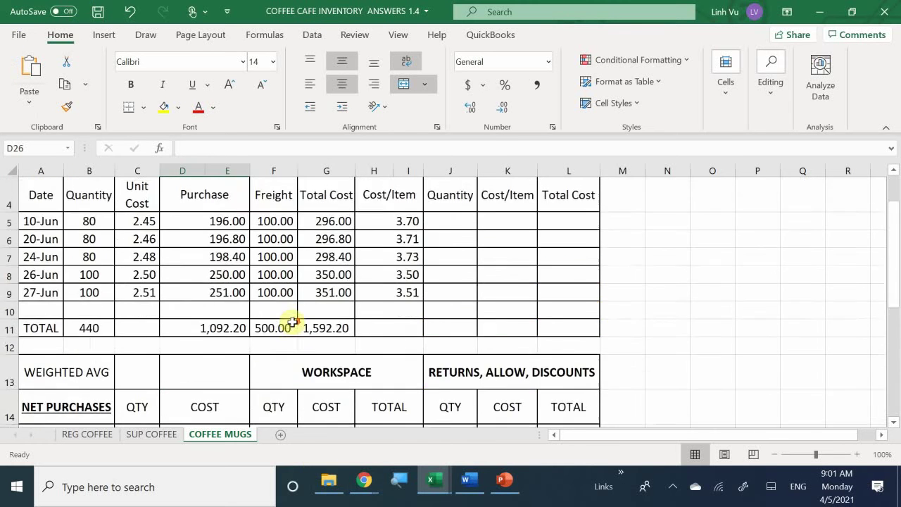
scroll(292, 322, down, 3)
scroll(292, 321, down, 1)
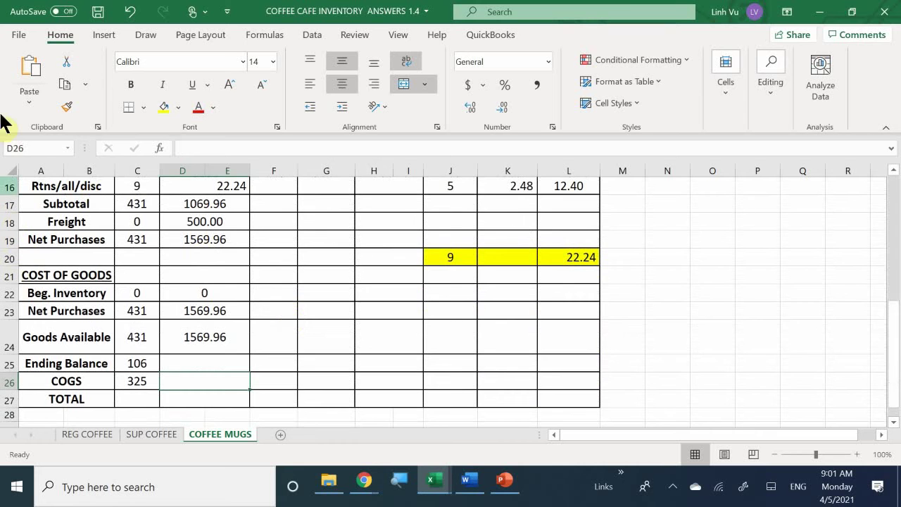
click(147, 313)
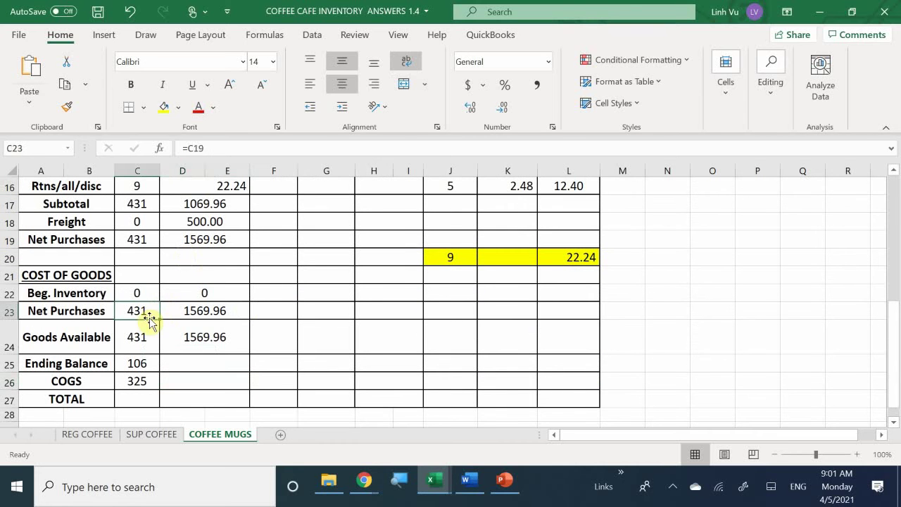
click(147, 337)
click(204, 335)
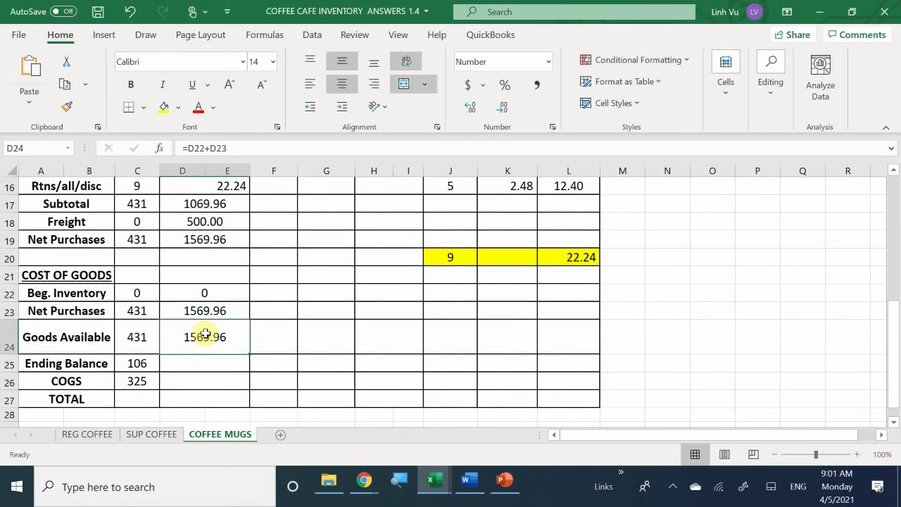
scroll(204, 336, up, 2)
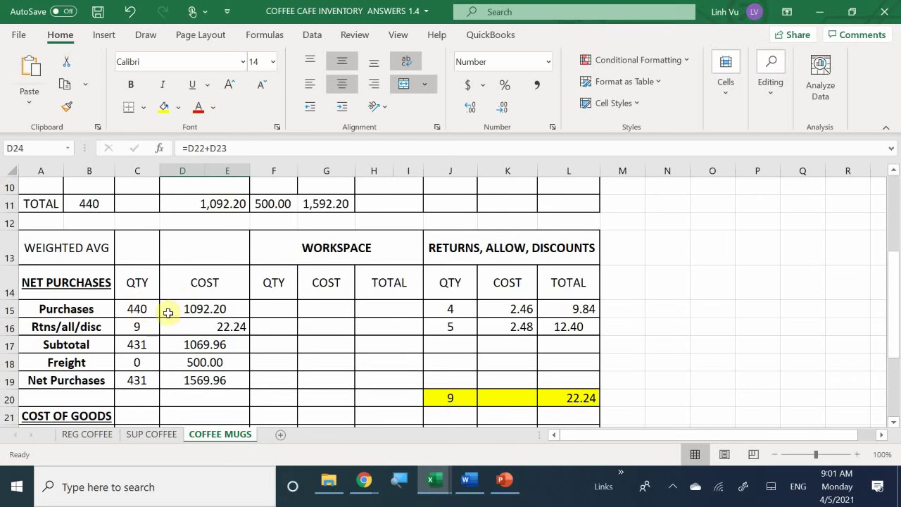
click(317, 206)
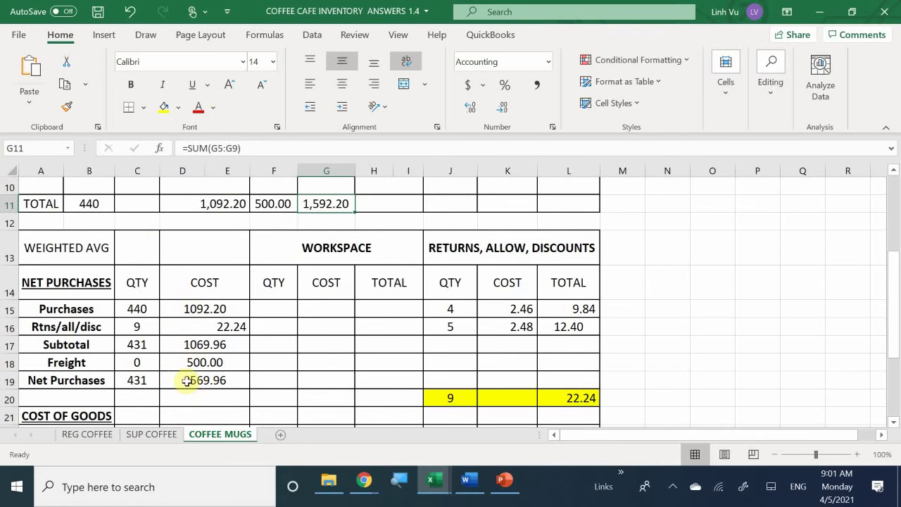
scroll(185, 377, down, 2)
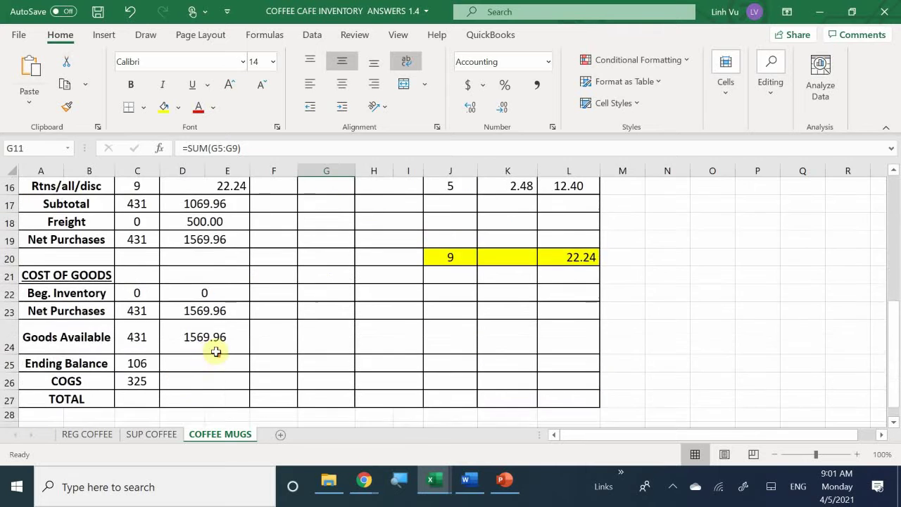
- Link the Workspace quantity in F18 to the Goods Available quantity in C24
scroll(216, 352, up, 1)
click(279, 309)
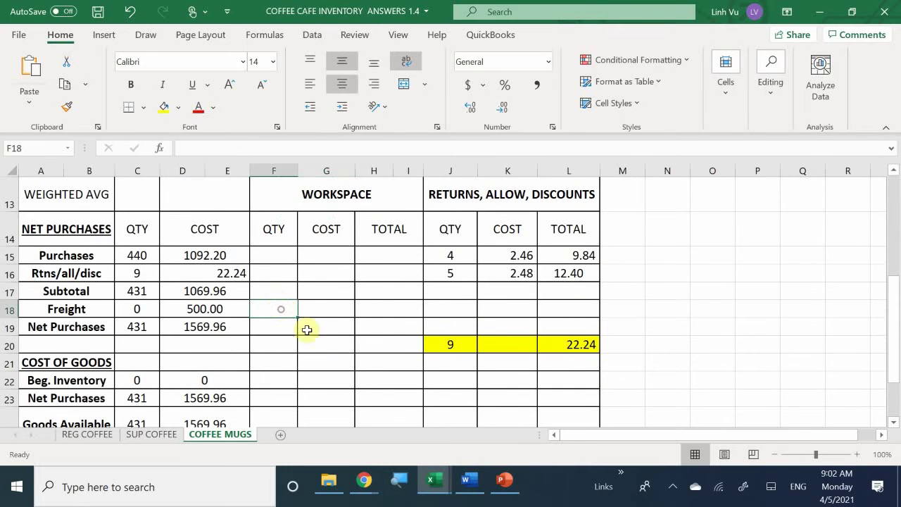
text(=)
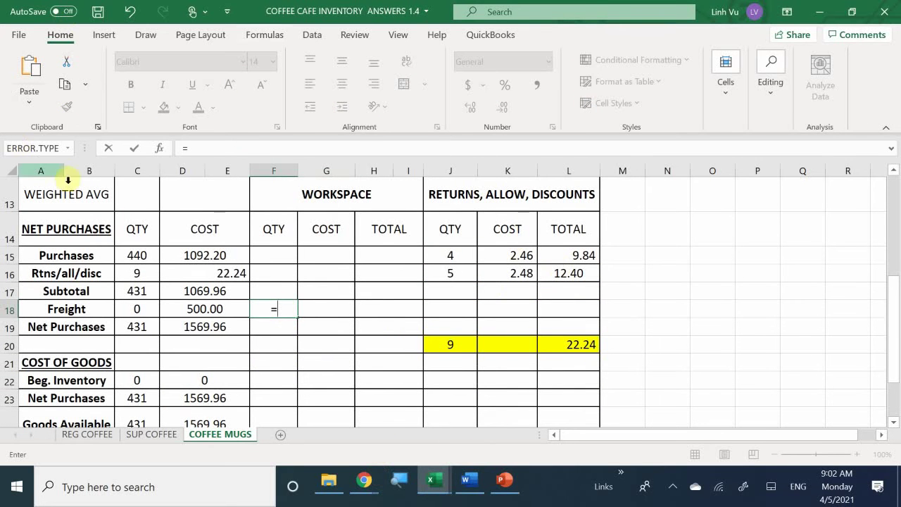
scroll(138, 345, down, 1)
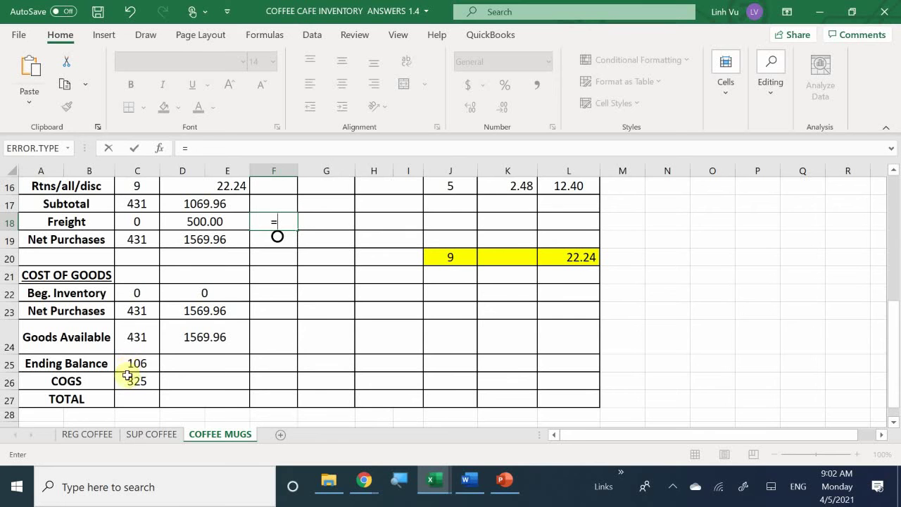
click(136, 338)
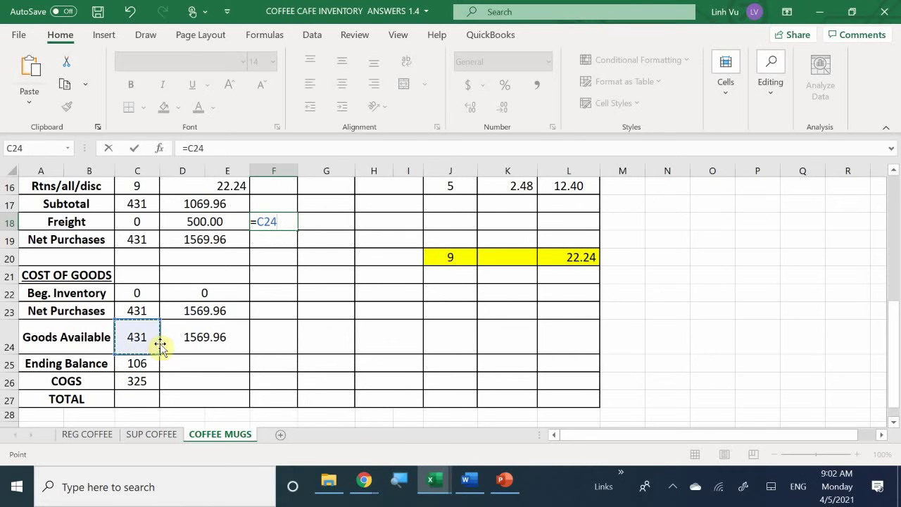
key(Return)
- Link the Workspace total in H18 to the Goods Available cost in D24
key(Right)
key(Right)
key(Up)
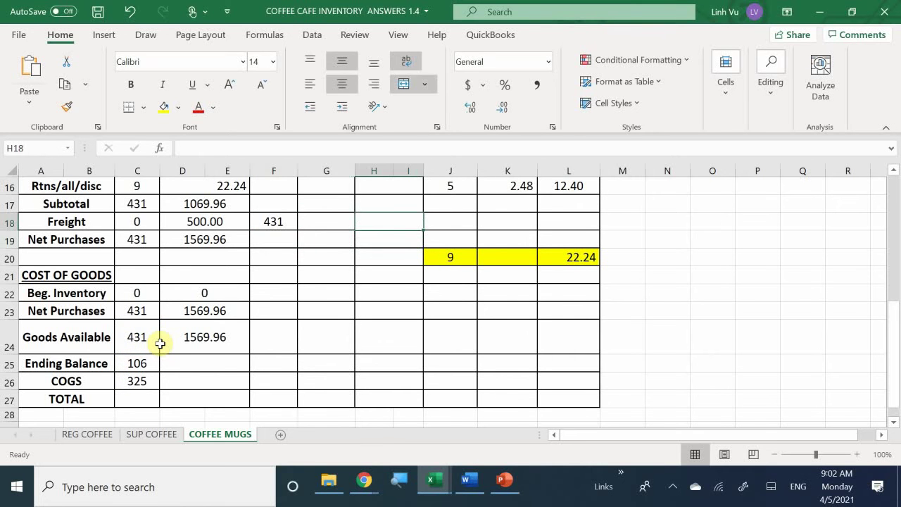
text(=)
click(200, 338)
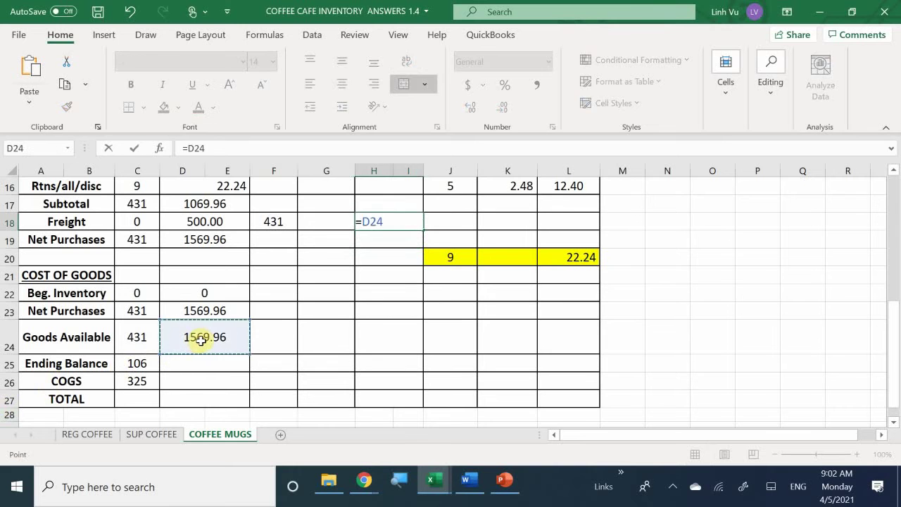
key(Return)
- Calculate the weighted-average unit cost in G18 by dividing the Workspace total by the quantity (=H18/F18)
key(Left)
key(Up)
text(=)
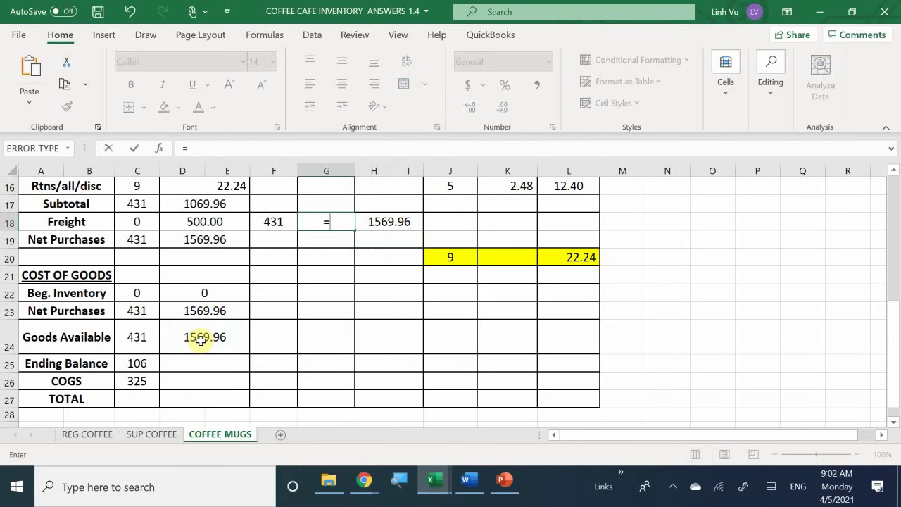
key(Right)
text(/)
key(Left)
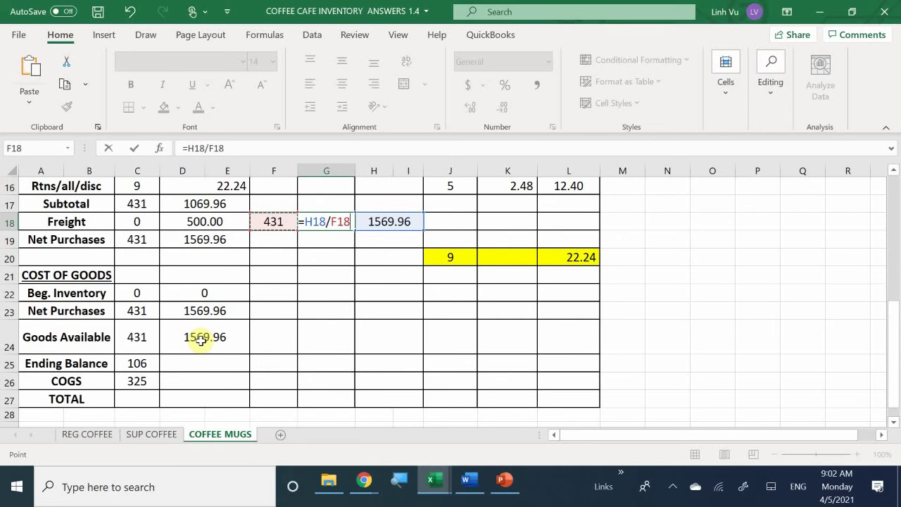
key(Return)
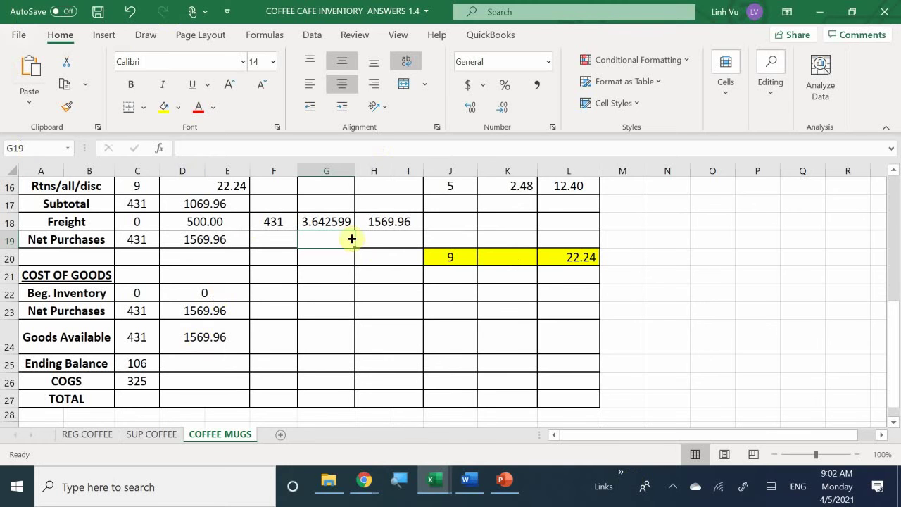
click(327, 221)
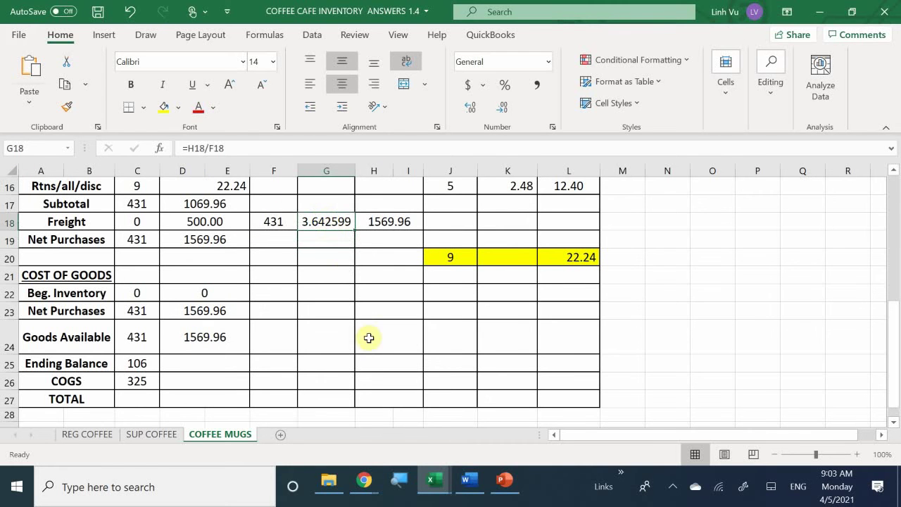
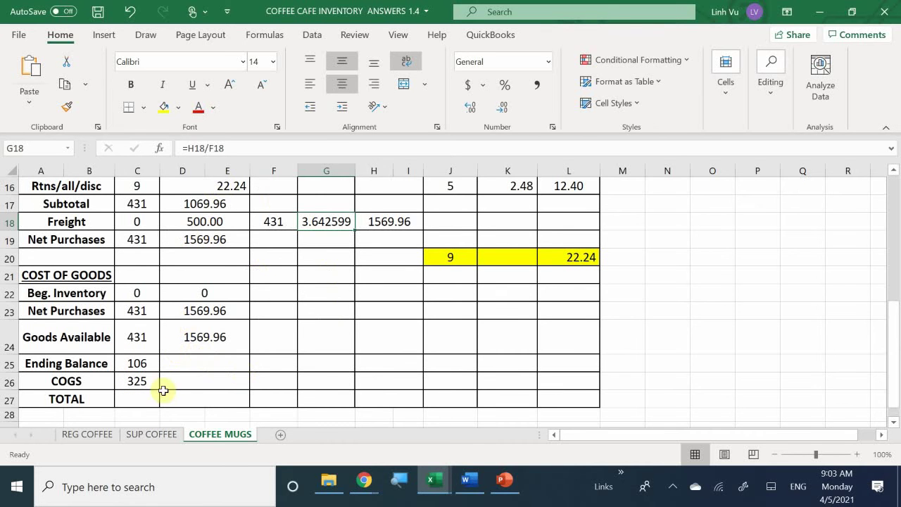
- Link the Workspace quantity in F26 of the COGS row to the COGS quantity in C26
click(272, 383)
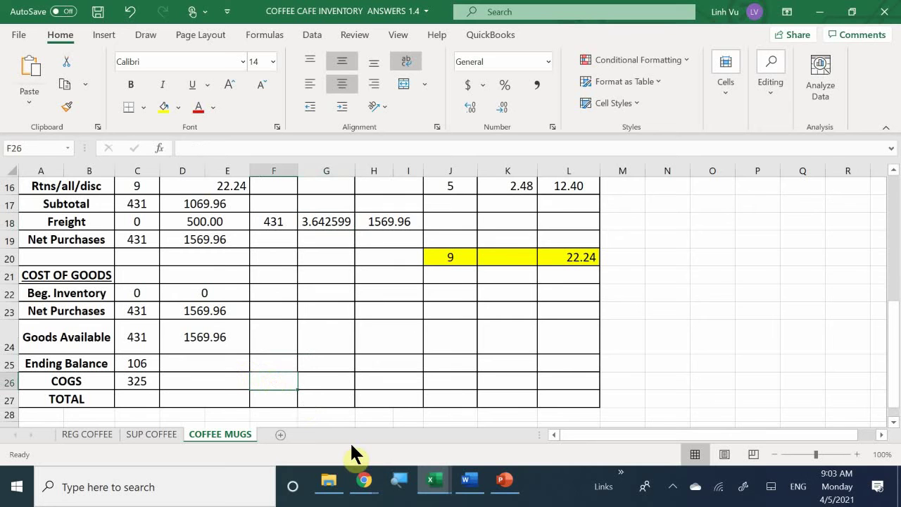
text(=)
key(Left)
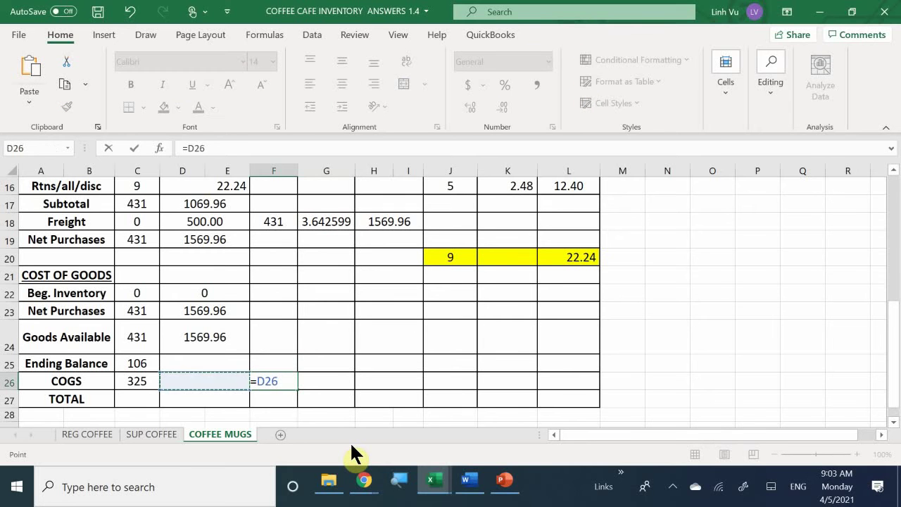
key(Left)
key(Return)
- Link the Workspace unit cost in G26 of the COGS row to the weighted-average cost in G18
key(Right)
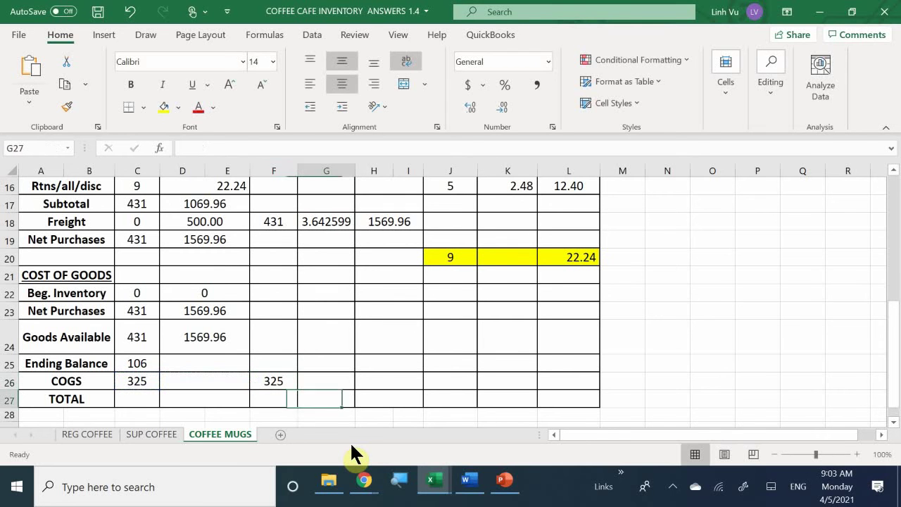
key(Up)
text(=)
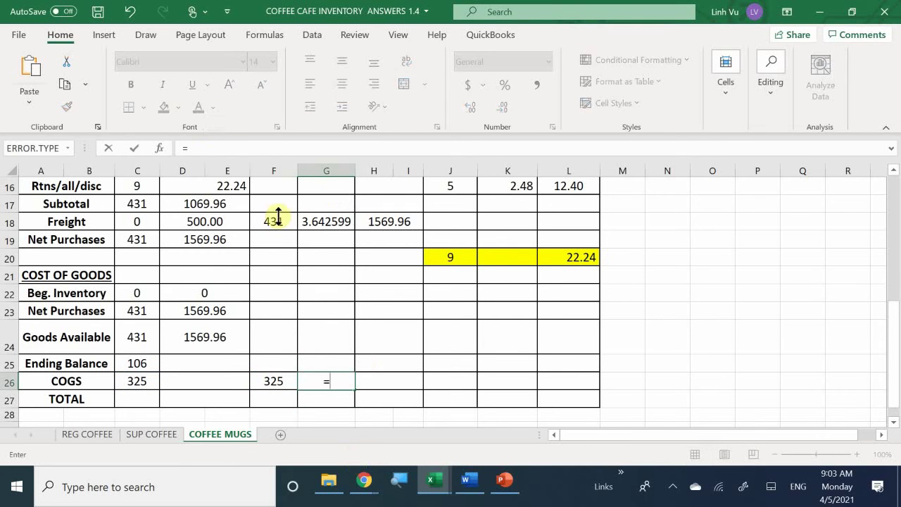
click(337, 224)
key(Return)
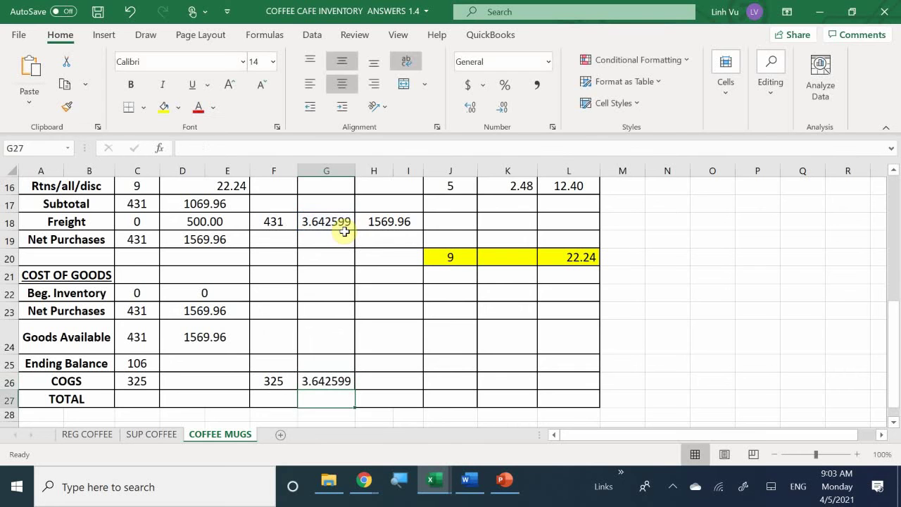
- Calculate the COGS total in H26 as quantity times unit cost rounded to two decimals, =ROUND(F26*G26,2)
key(Right)
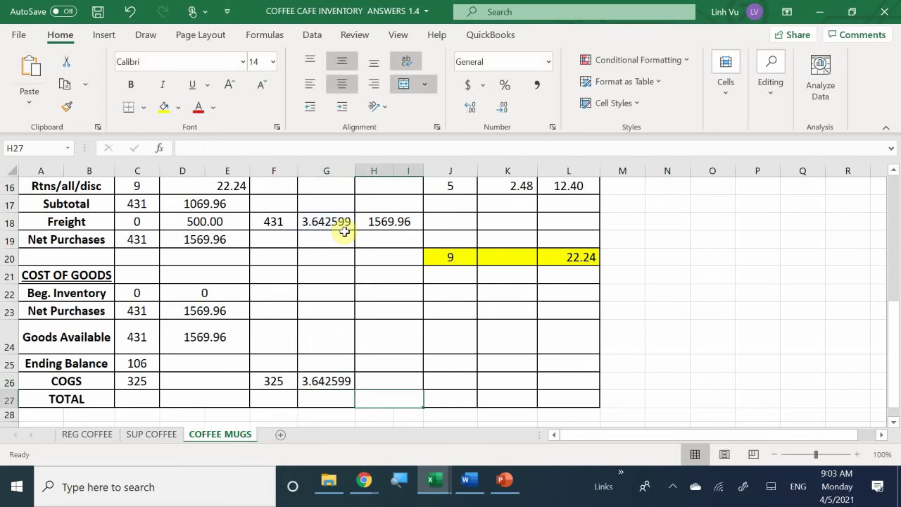
key(Up)
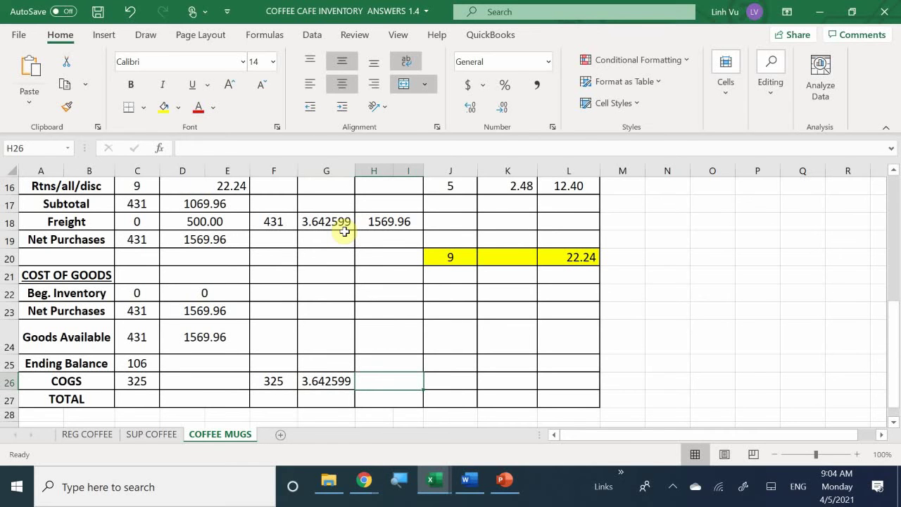
text(=)
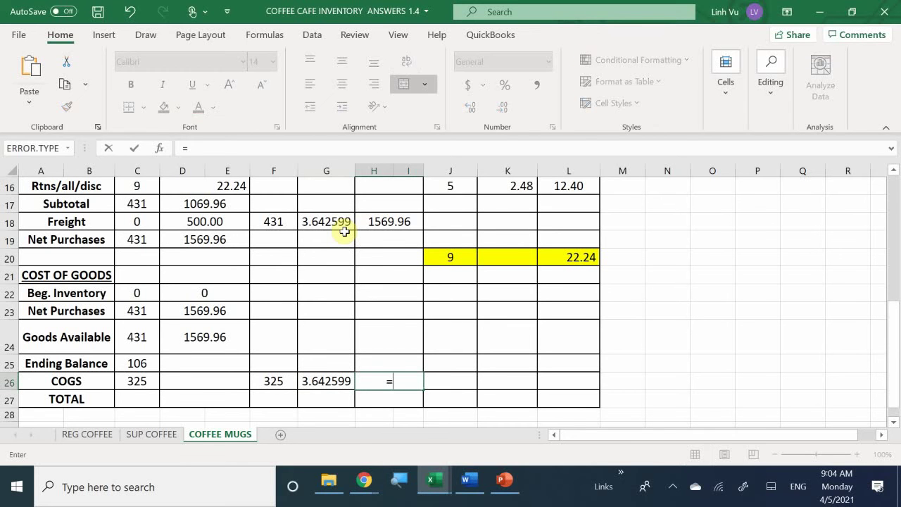
text(round()
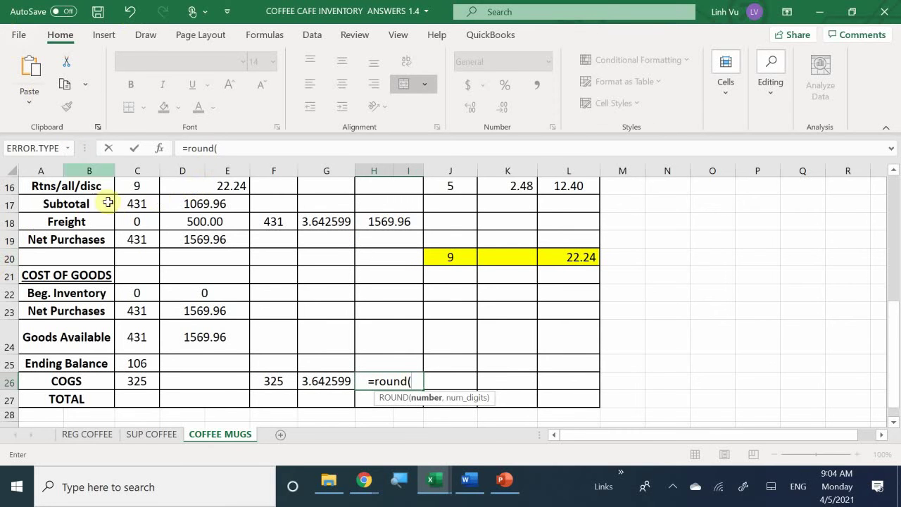
click(273, 381)
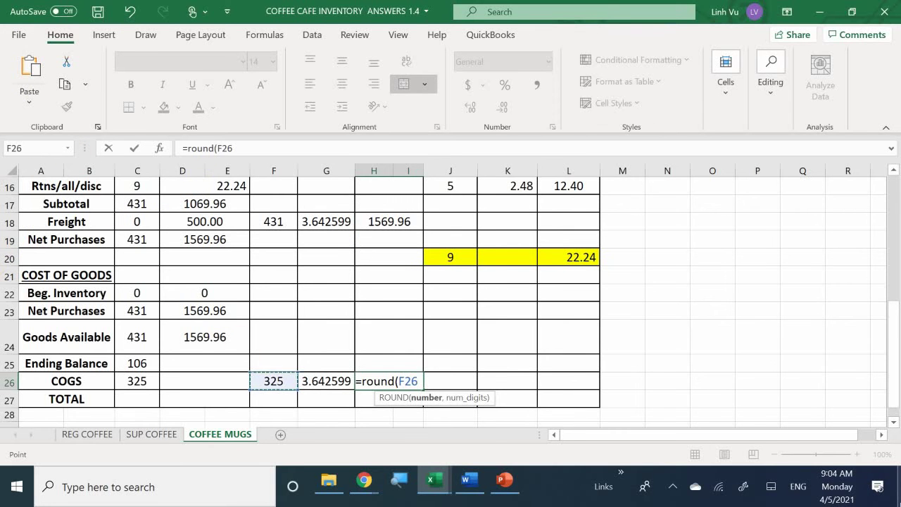
text(*)
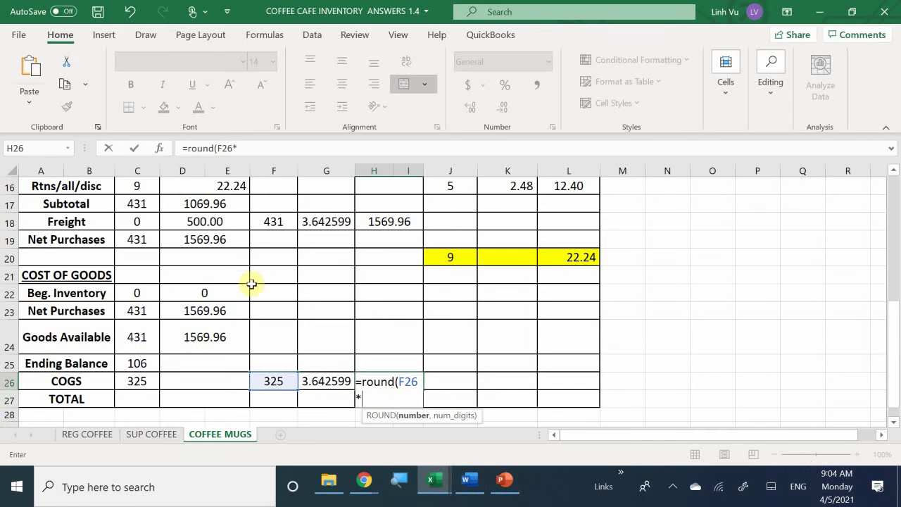
click(331, 385)
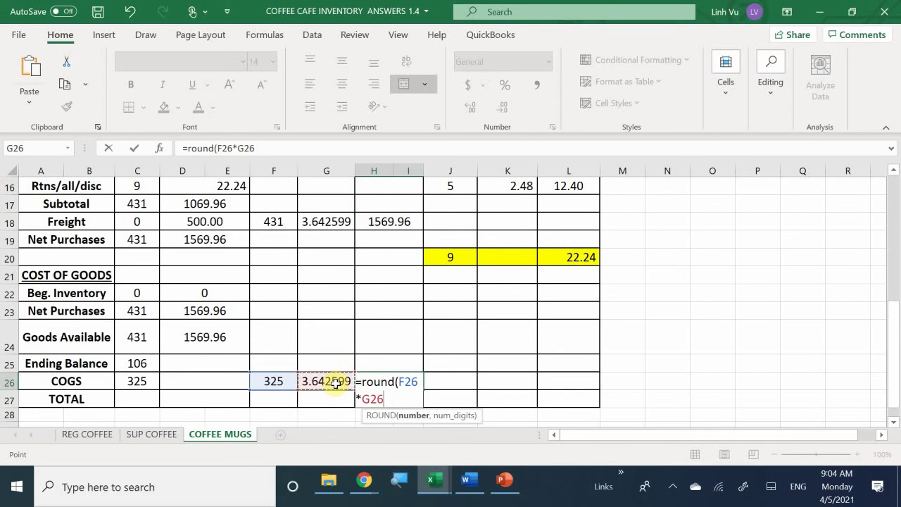
text(m)
key(BackSpace)
text(,)
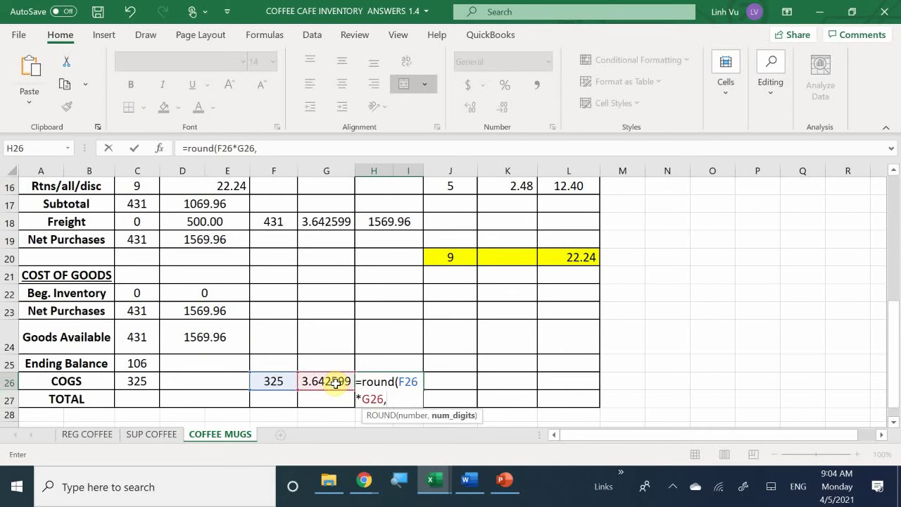
text(2()
key(BackSpace)
text())
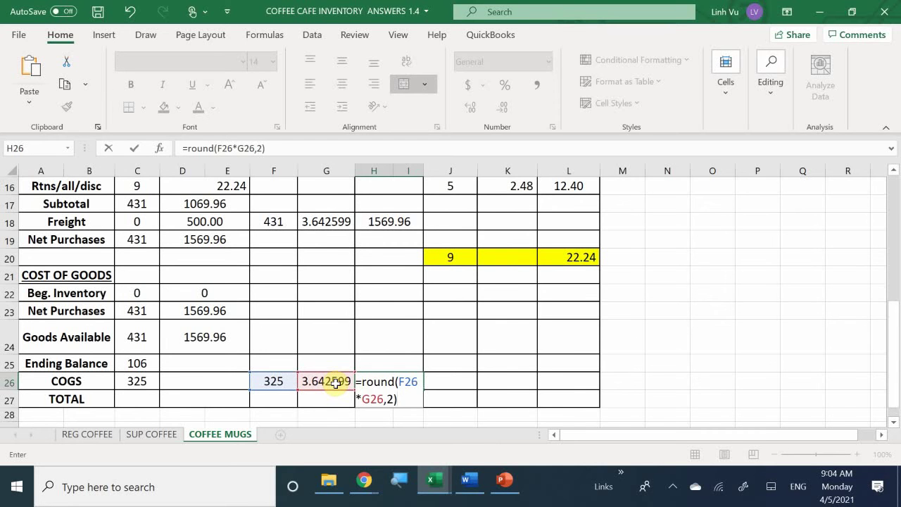
key(Return)
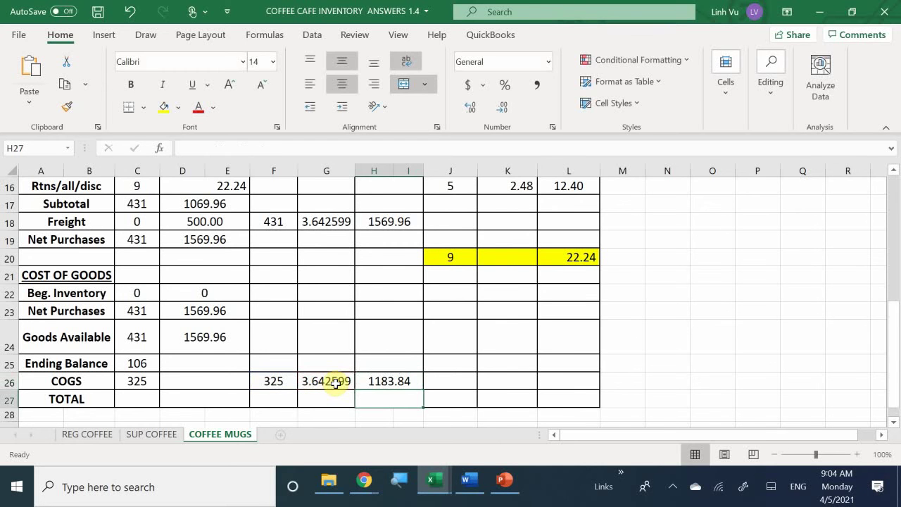
- Link the COGS cost in D26 to the Workspace total in H26
scroll(335, 382, up, 3)
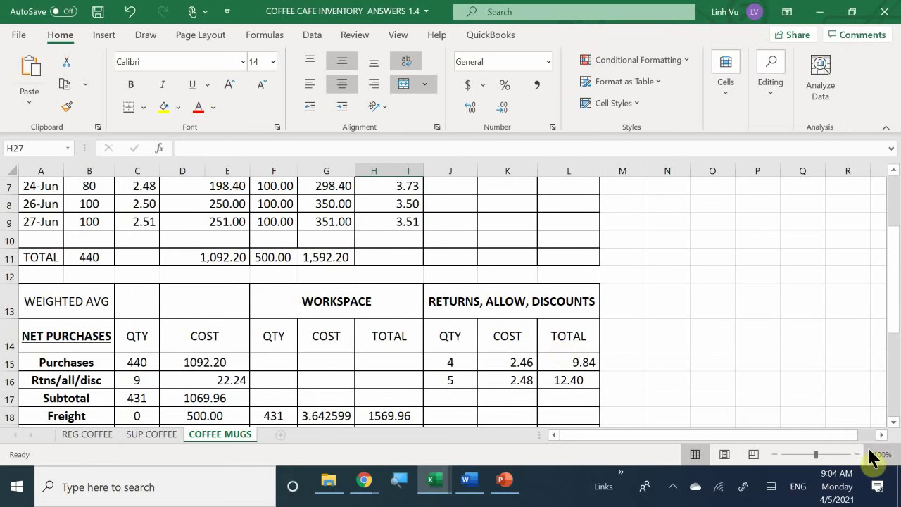
scroll(667, 337, down, 3)
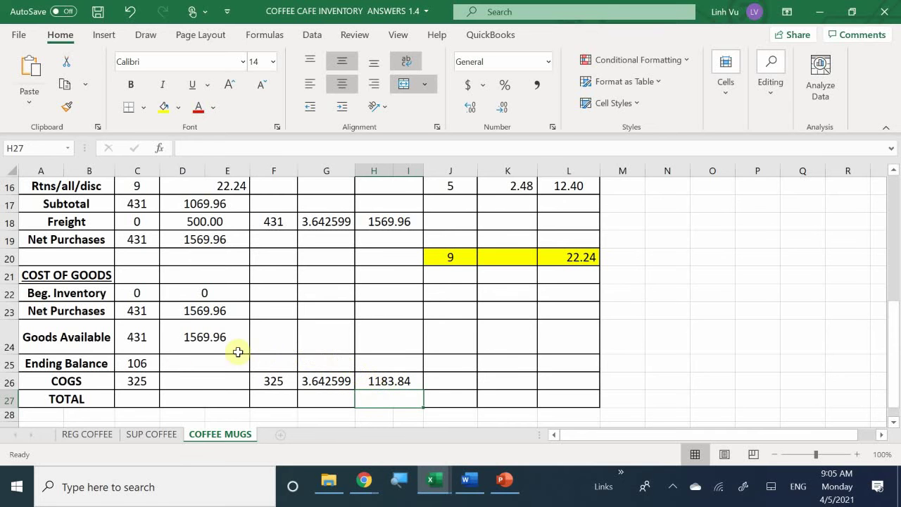
click(196, 381)
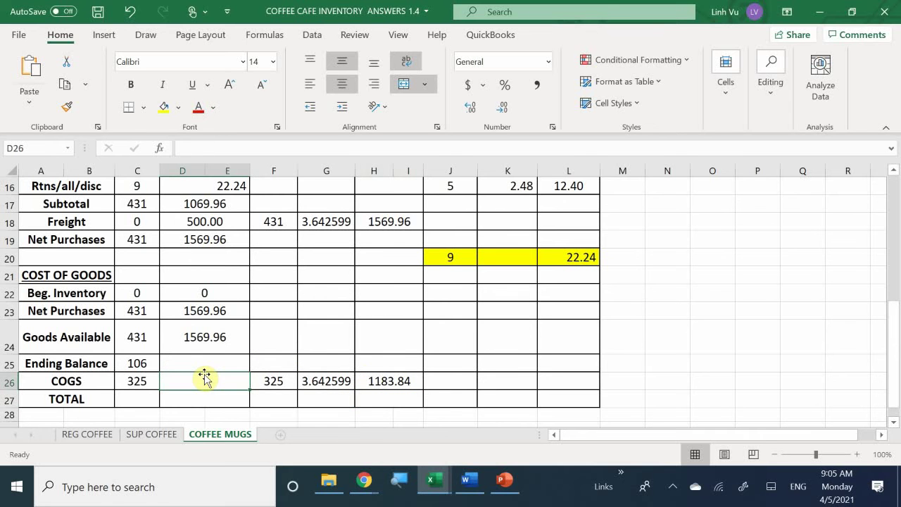
text(=)
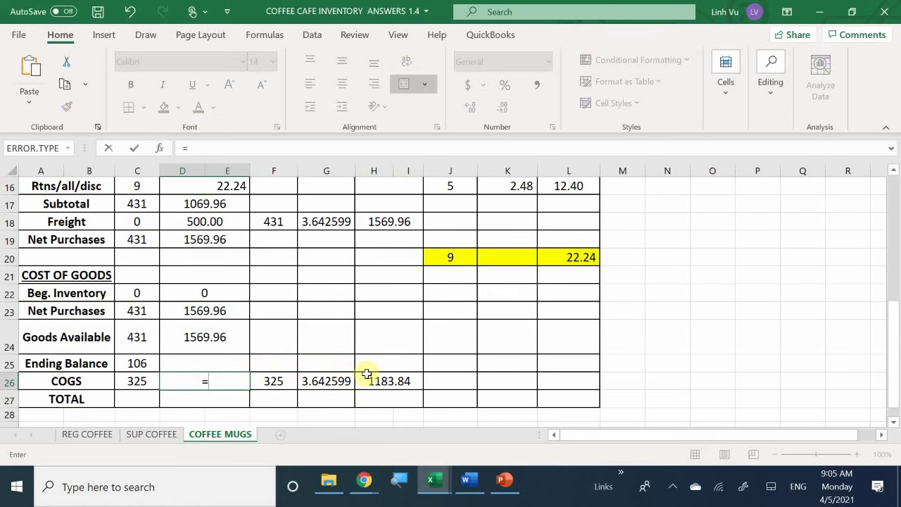
click(381, 381)
key(Return)
- Calculate the Ending Balance cost in D25 by subtracting COGS from Goods Available (=D24-D26)
key(Up)
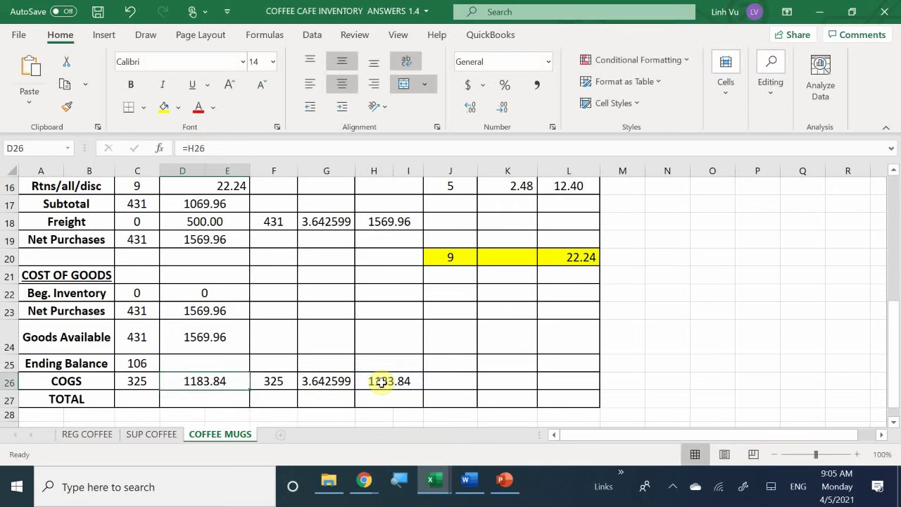
key(Up)
text(=)
key(Up)
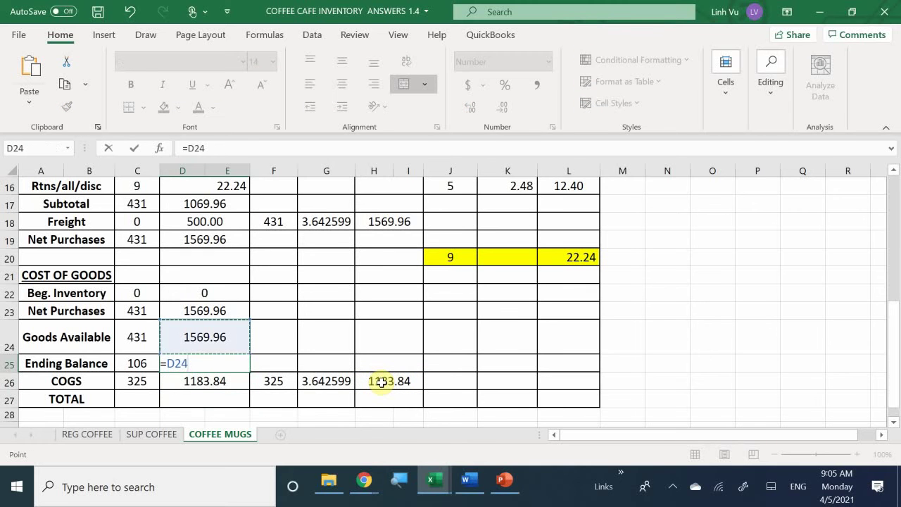
text(-)
key(Down)
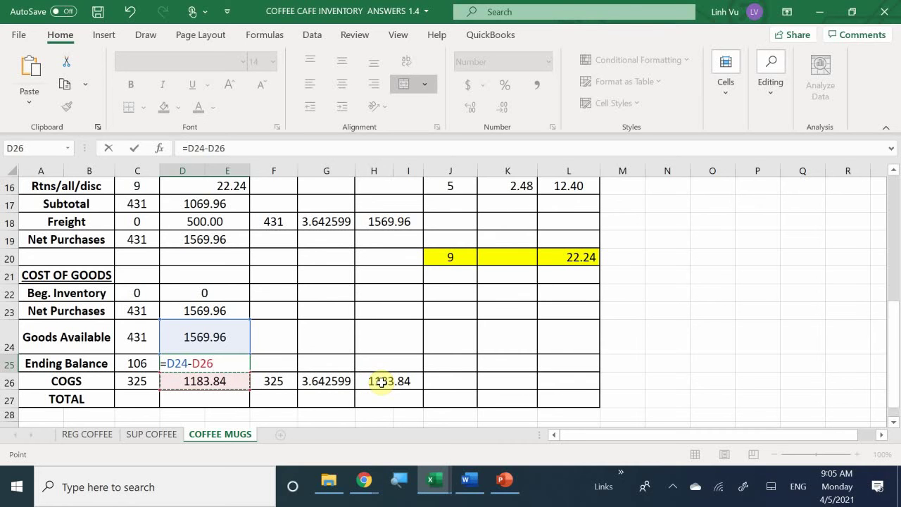
key(Return)
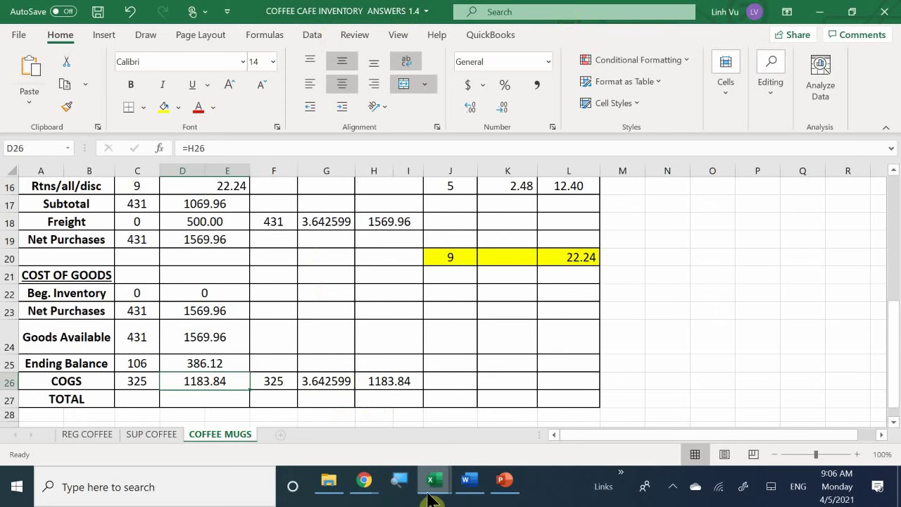
- Switch to the General Journal workbook and date a new entry 6/30 in A895, below the UNADJUSTED TRIAL BALANCE line
mouse_move(433, 481)
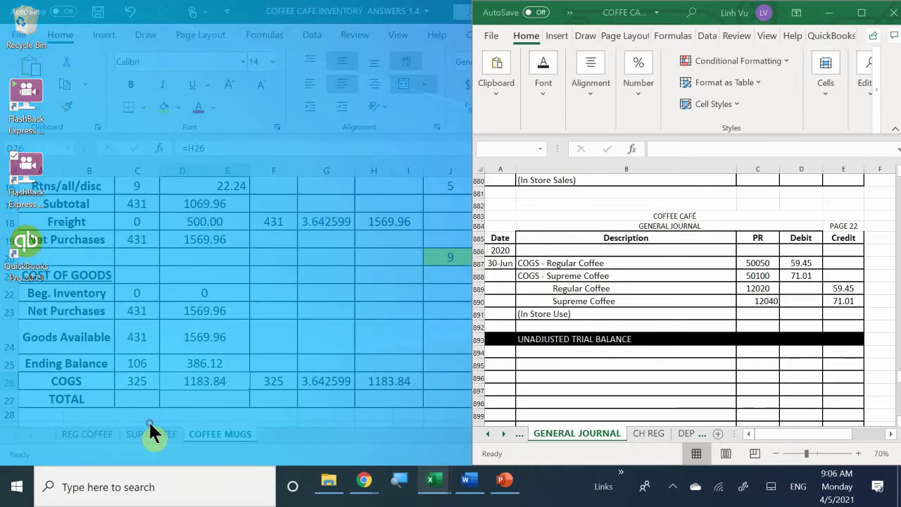
click(149, 420)
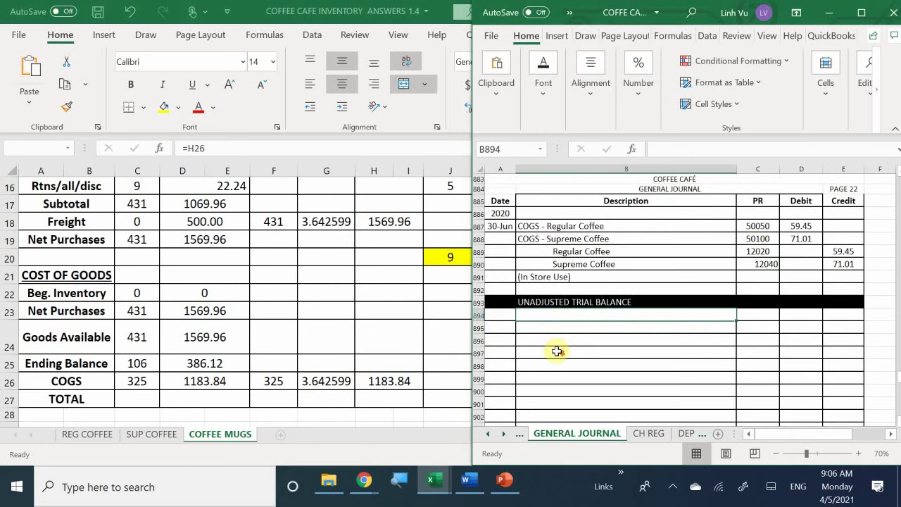
click(504, 327)
scroll(567, 350, down, 1)
scroll(573, 355, up, 1)
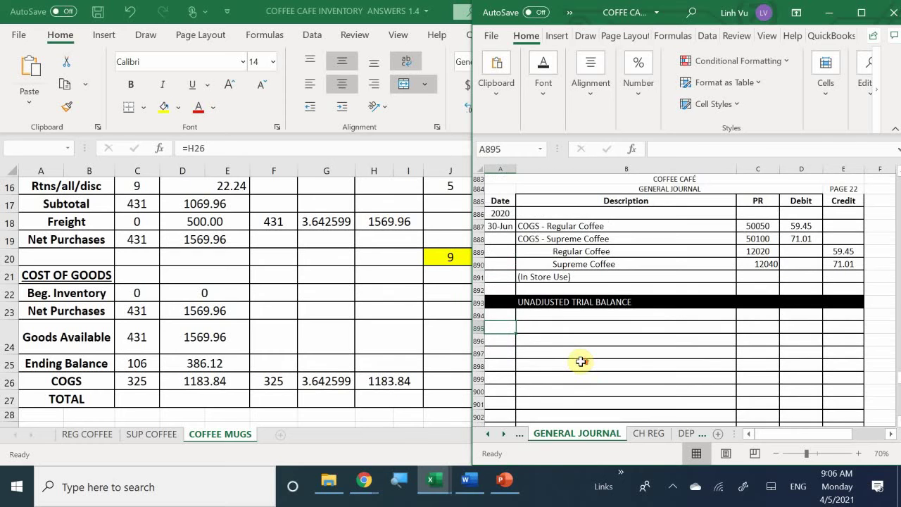
text(6/230)
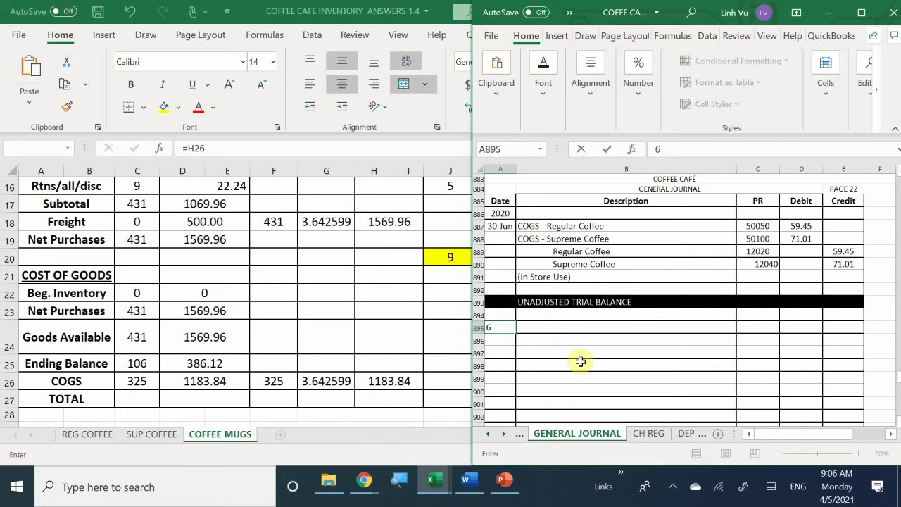
key(BackSpace)
key(BackSpace)
key(BackSpace)
text(30)
key(Return)
key(Up)
key(Right)
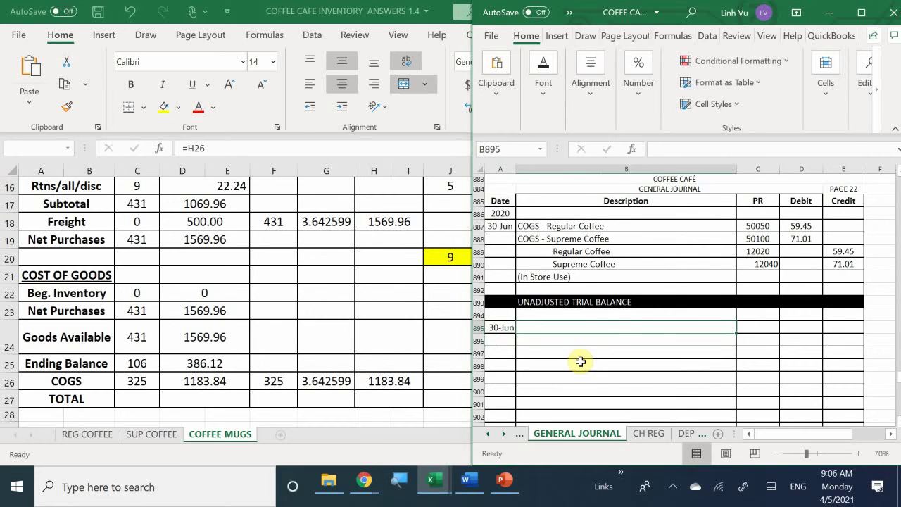
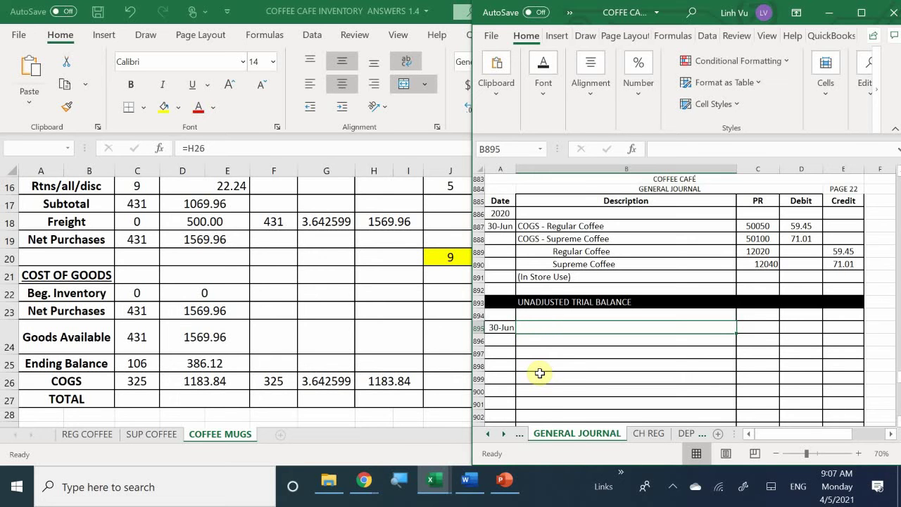
- Enter Ceramic Coffee Mugs as the entry's first account in row 895, with posting reference 121050
text(C)
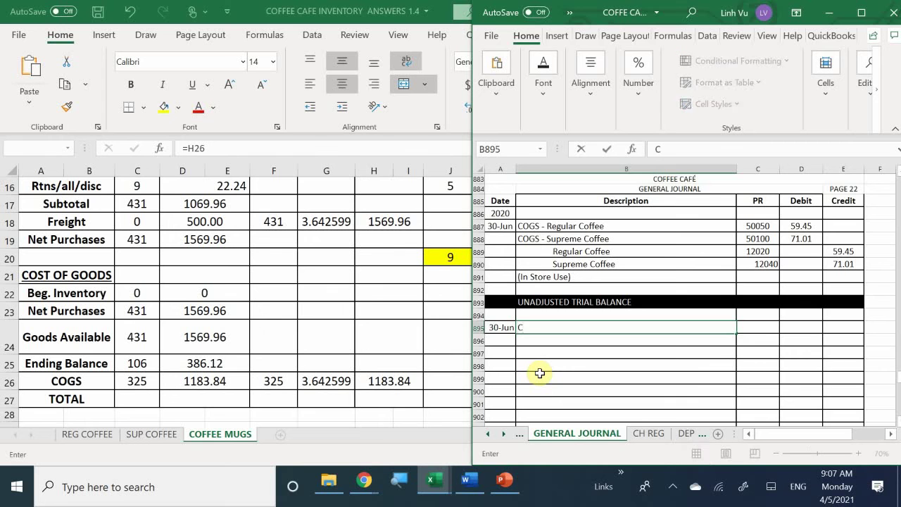
text(eramic Coffee M)
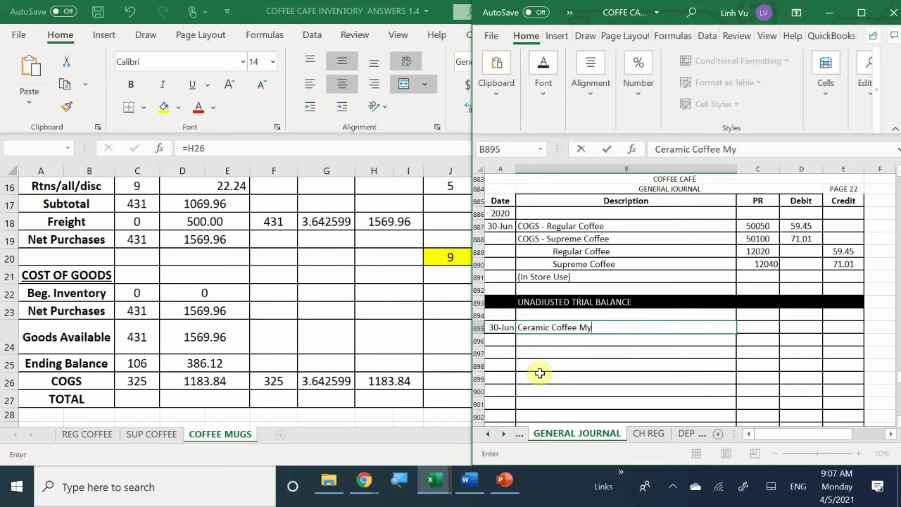
text(ugs)
key(Tab)
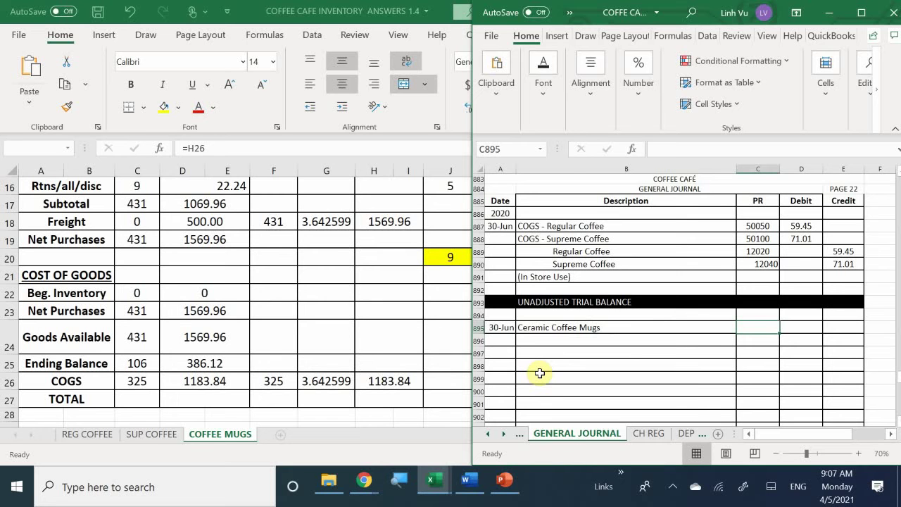
text(121050)
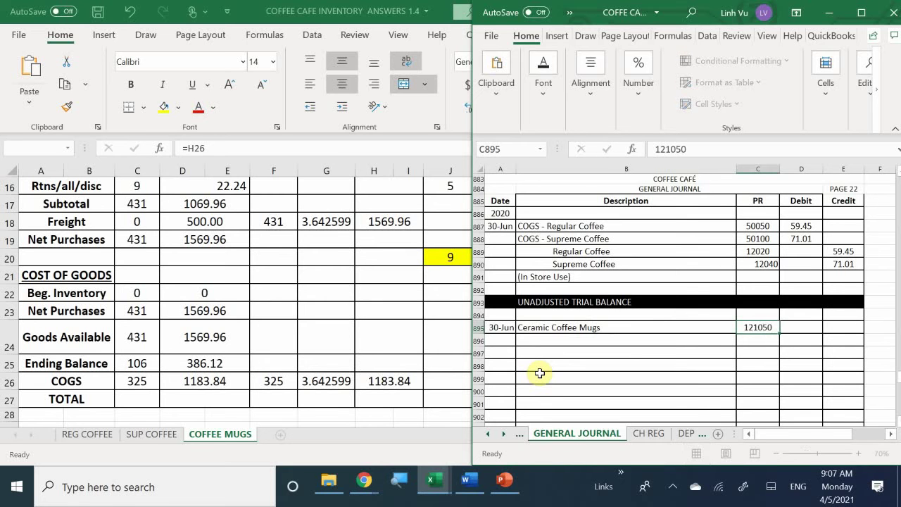
key(Return)
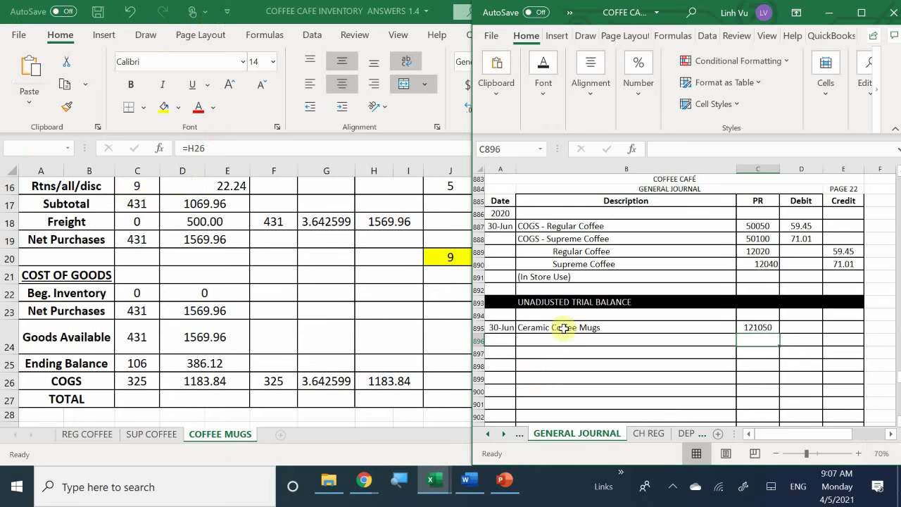
- Enter COGS - Ceramic Coffee Mugs as the second account in row 896, with posting reference 50150
click(538, 343)
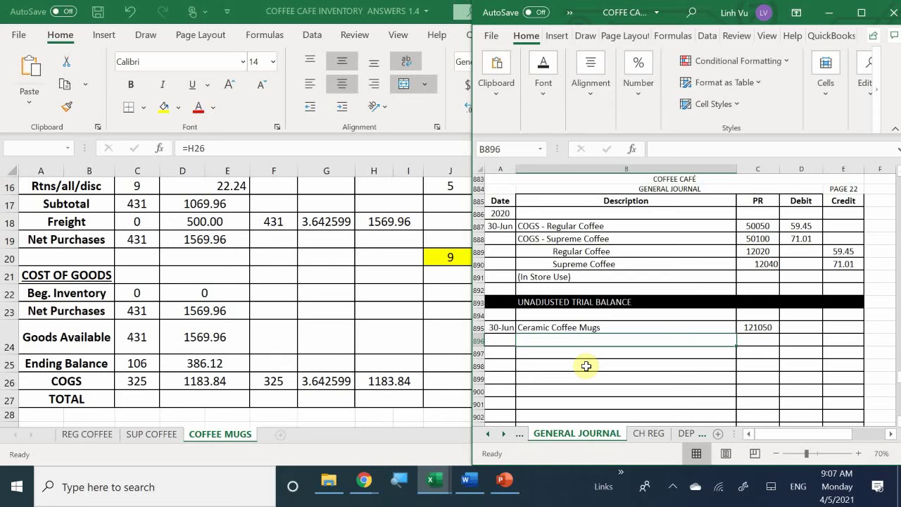
text(C)
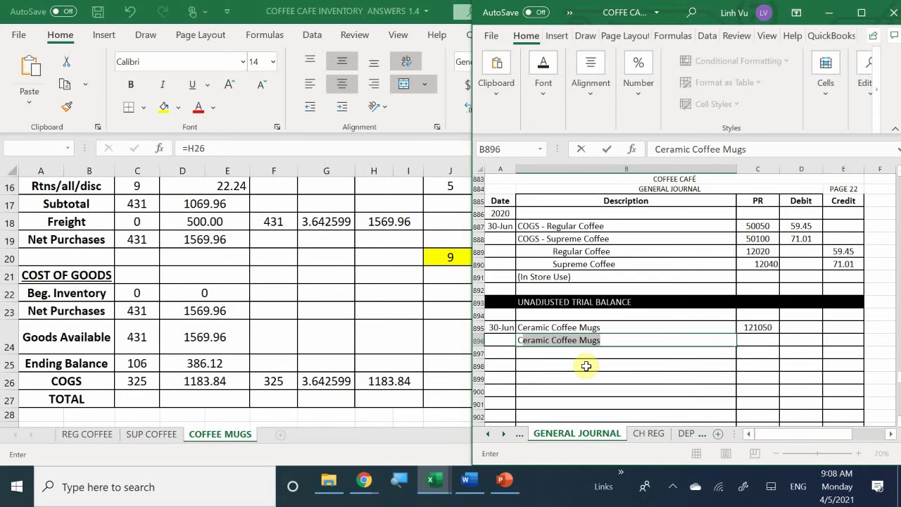
text(OGS - )
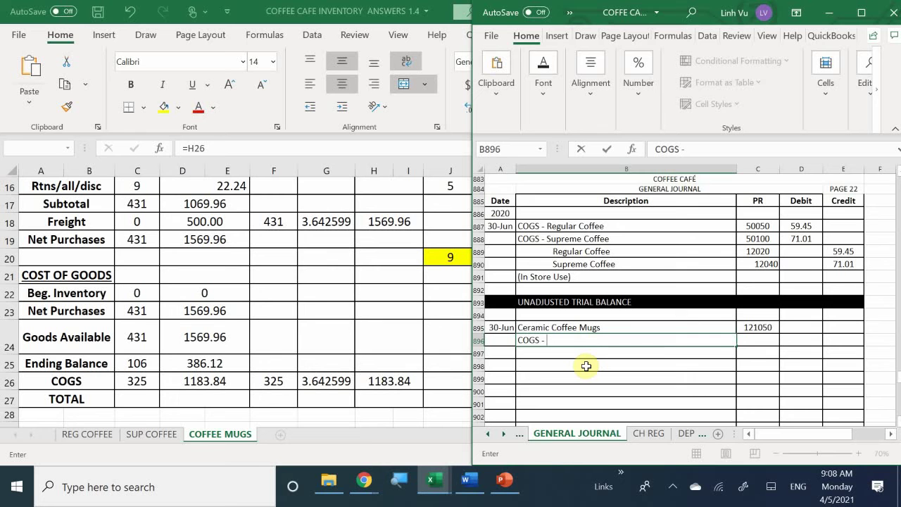
text(Ceramic Coffe)
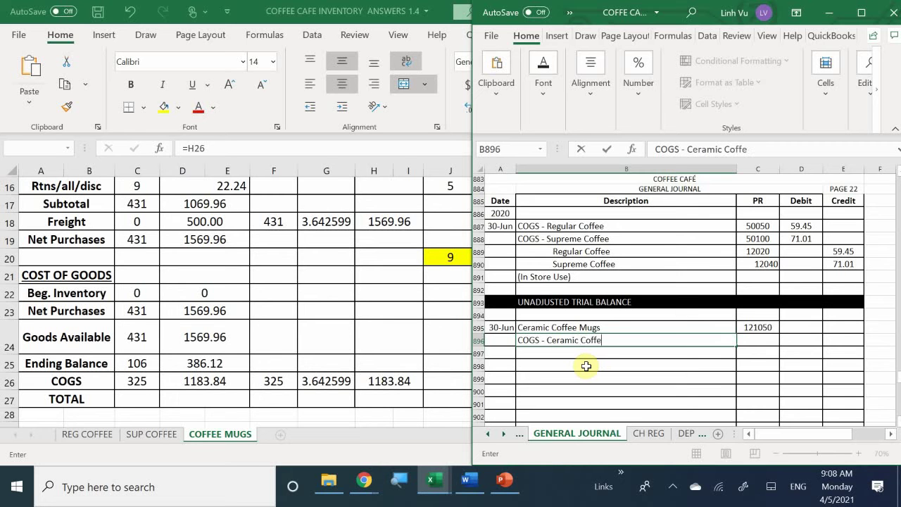
text(e Mugs)
key(BackSpace)
key(BackSpace)
text(f)
key(BackSpace)
text(h)
key(BackSpace)
text(gs)
key(Tab)
text(50)
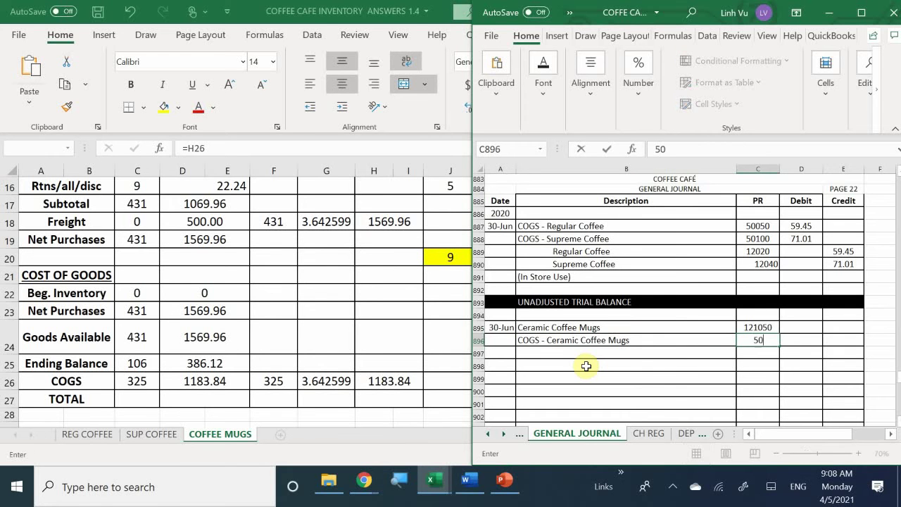
text(150)
key(Return)
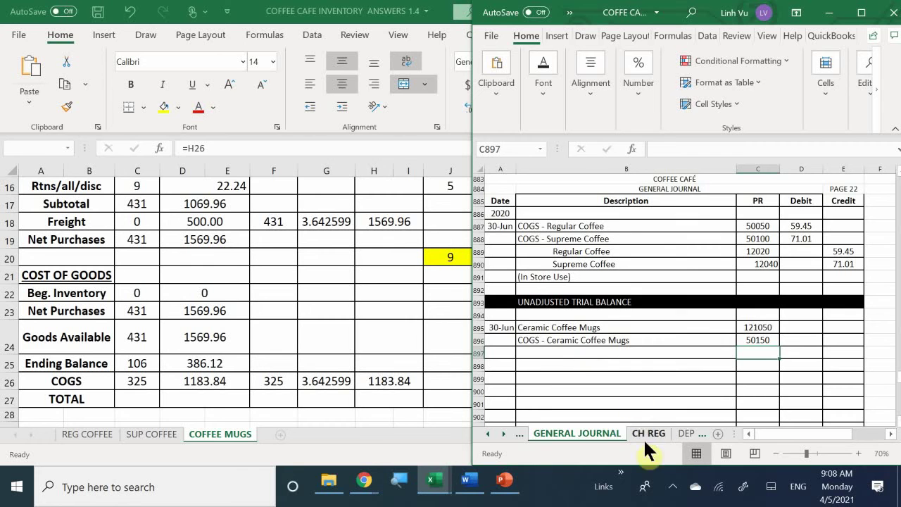
- Correct the posting reference of Ceramic Coffee Mugs in C895 to 12050
scroll(565, 382, down, 1)
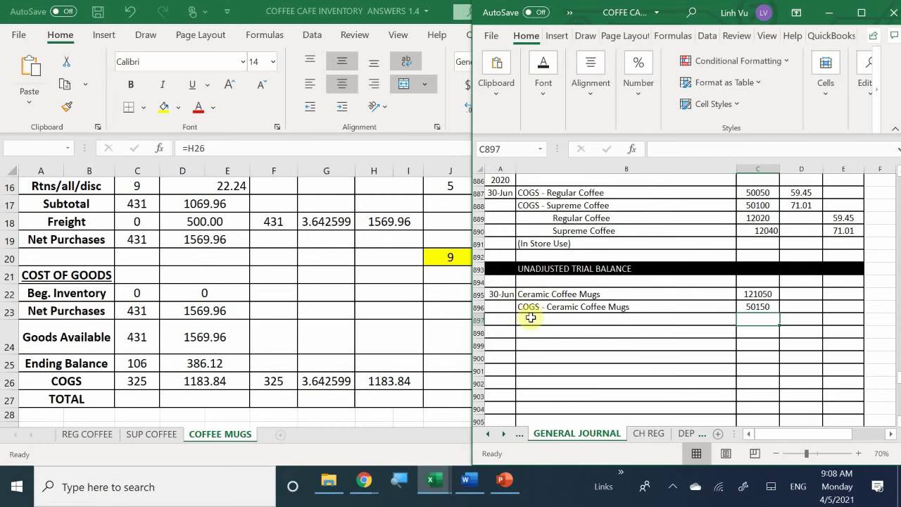
click(537, 322)
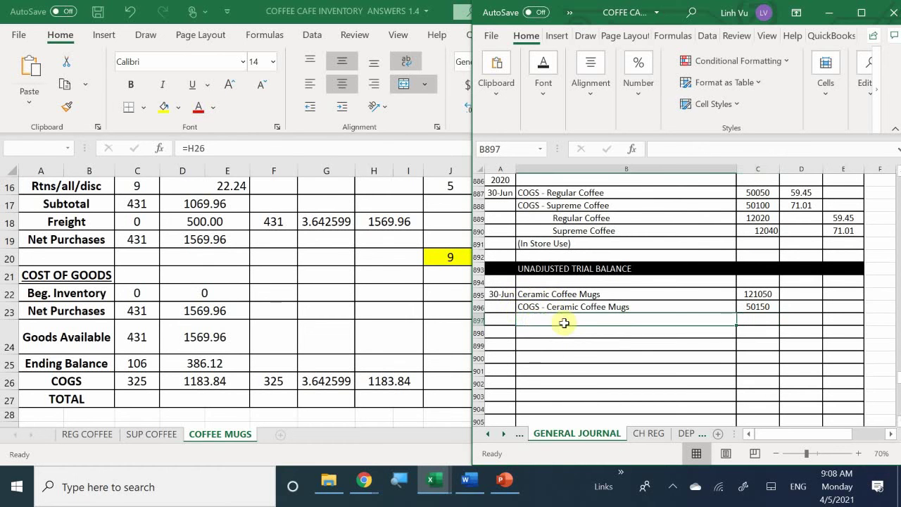
click(570, 334)
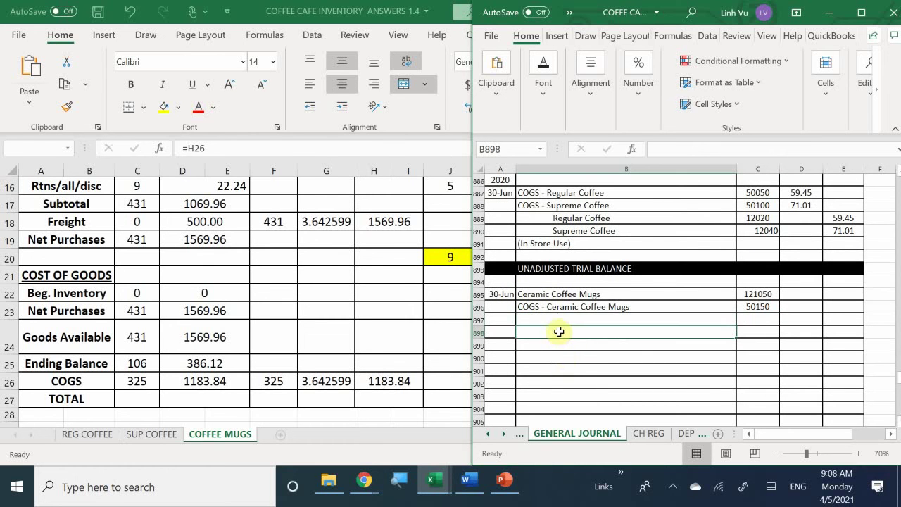
click(752, 294)
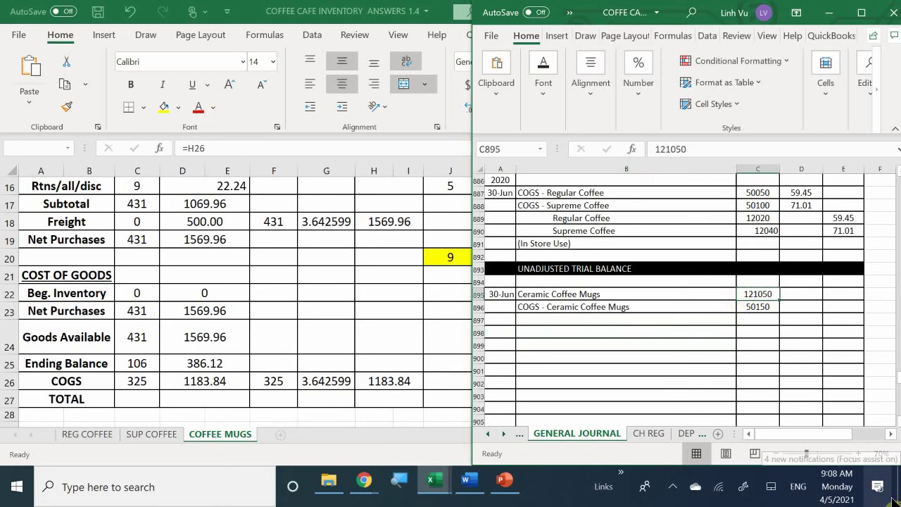
text(12050)
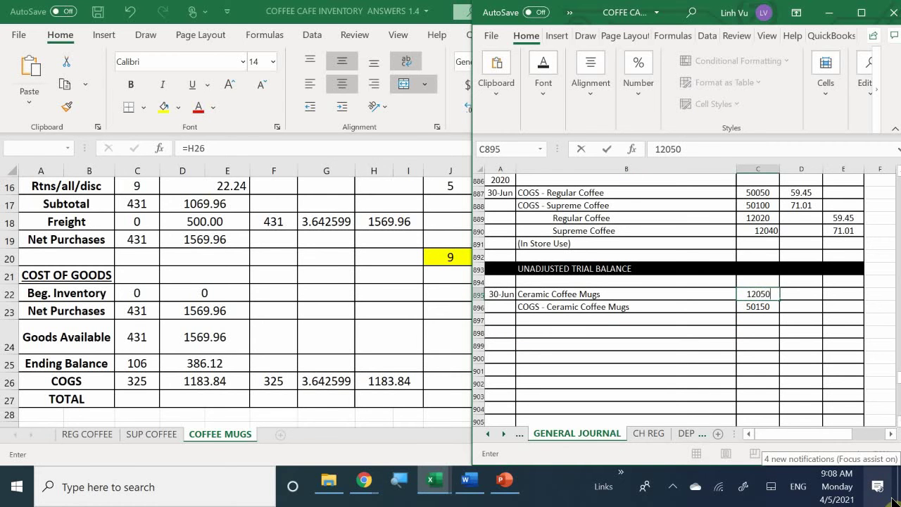
key(Return)
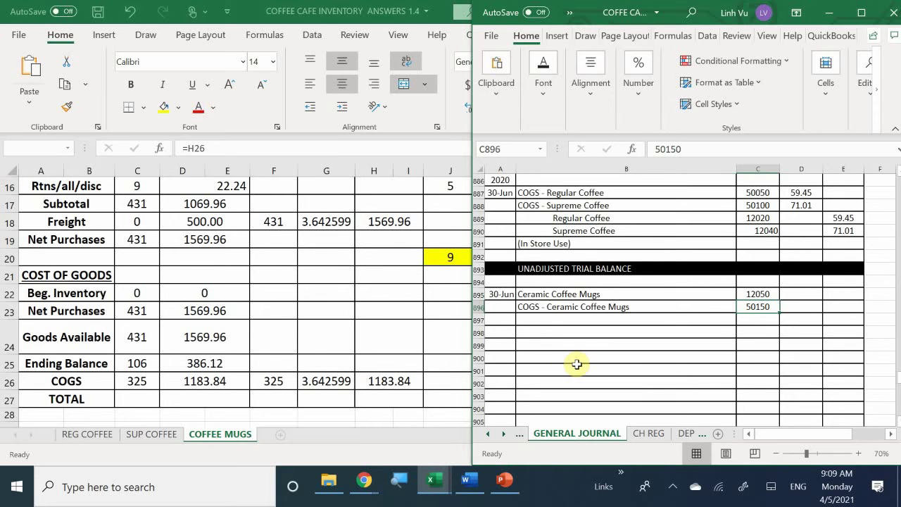
- Enter Purchase Expense as an indented credit account in B898, leaving row 897 blank above it
click(553, 334)
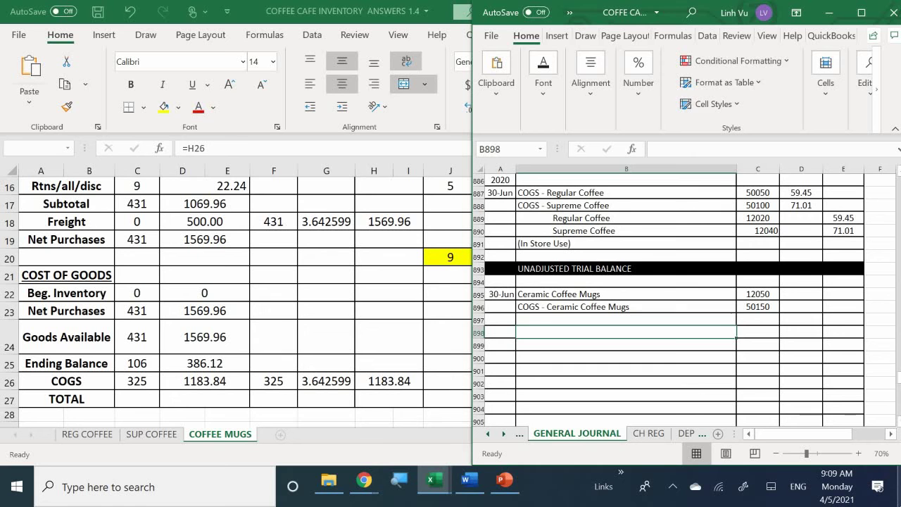
text(P)
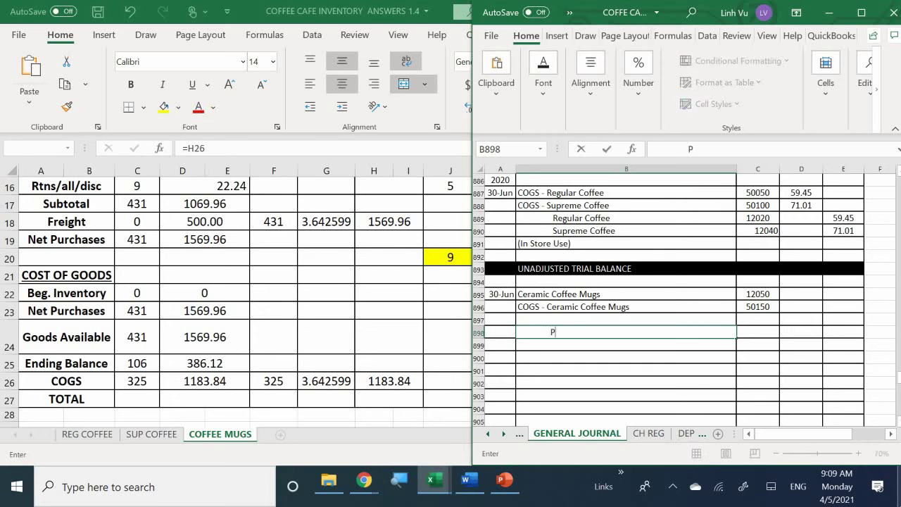
text(urchase Expense)
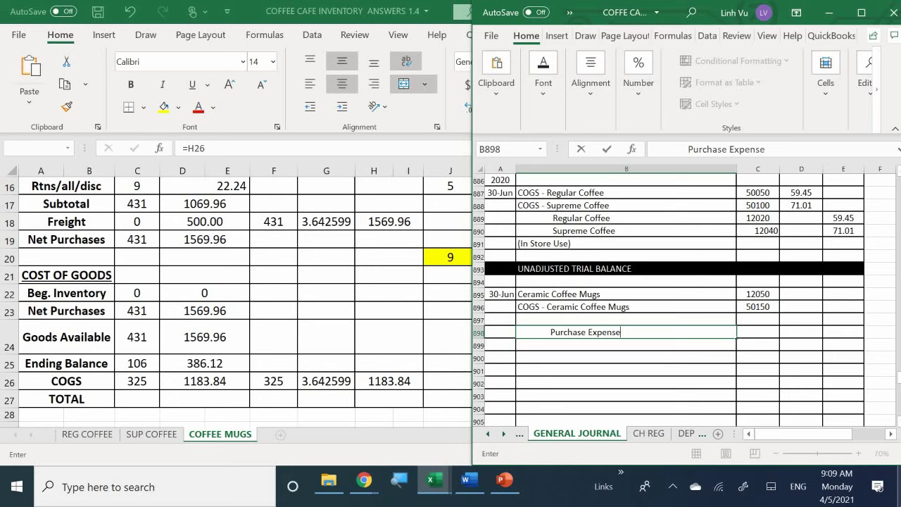
key(Tab)
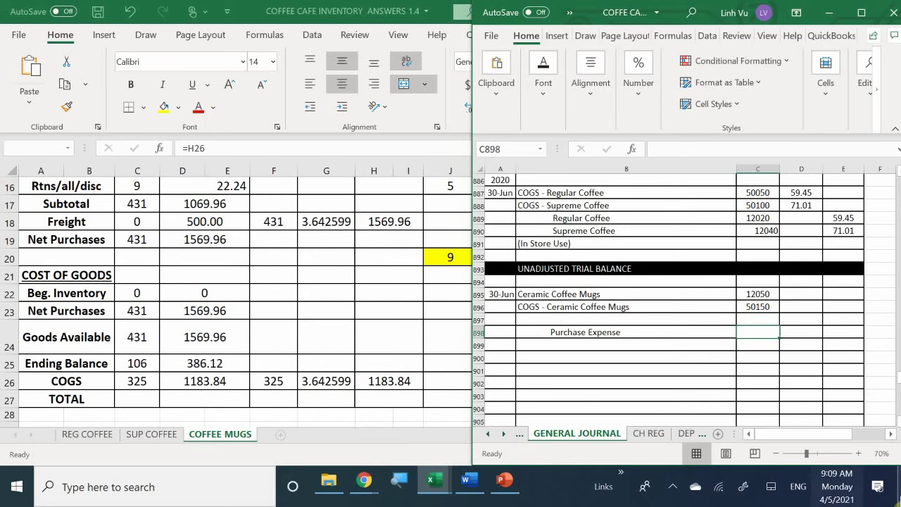
- Add Freight Expense as an indented credit account in row 899, with posting reference 60300
click(554, 346)
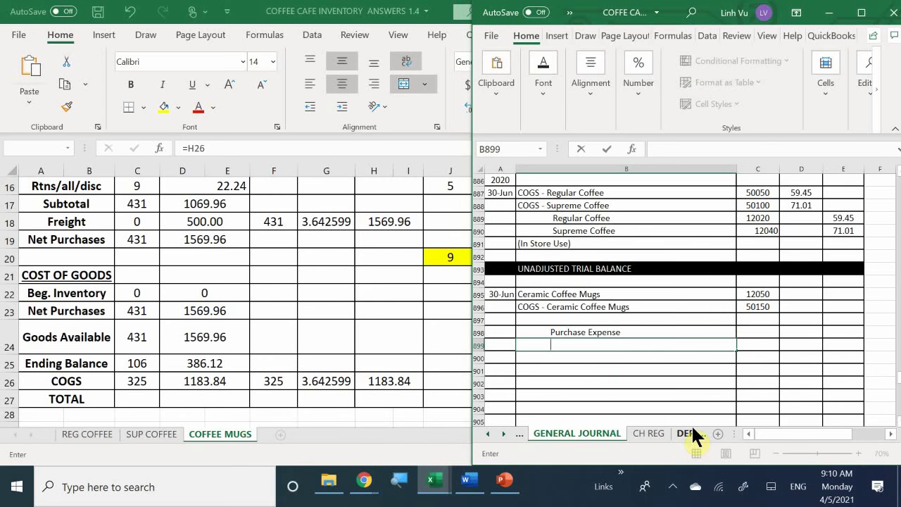
text(Freight Expense)
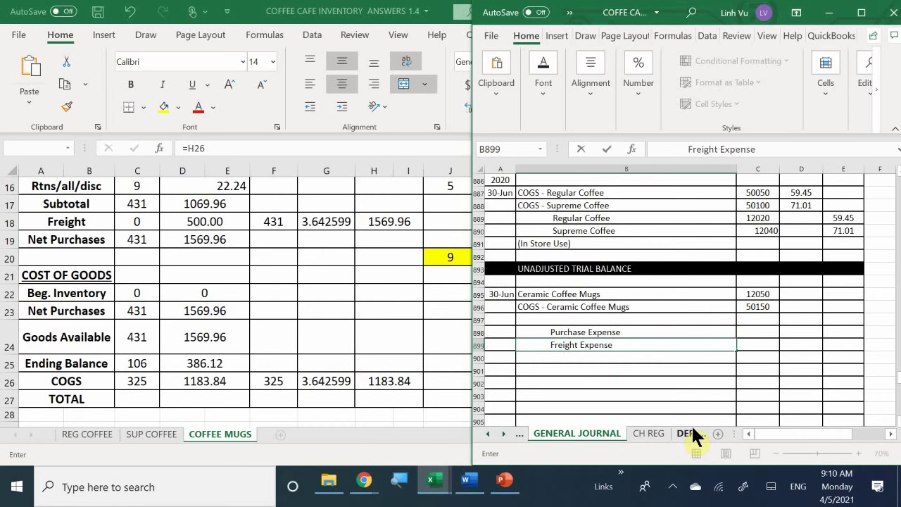
key(Tab)
text(60300)
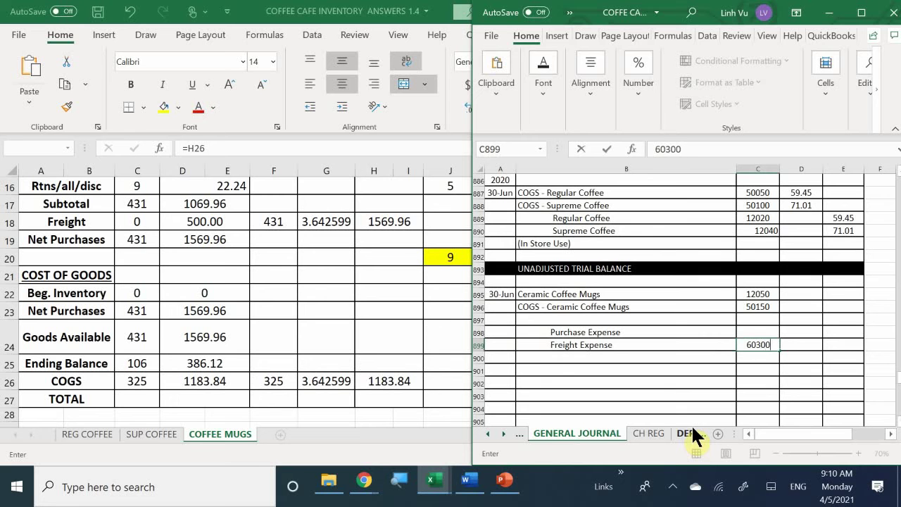
key(Return)
- Set the posting reference of Purchase Expense in C898 to 61000
key(Up)
key(Up)
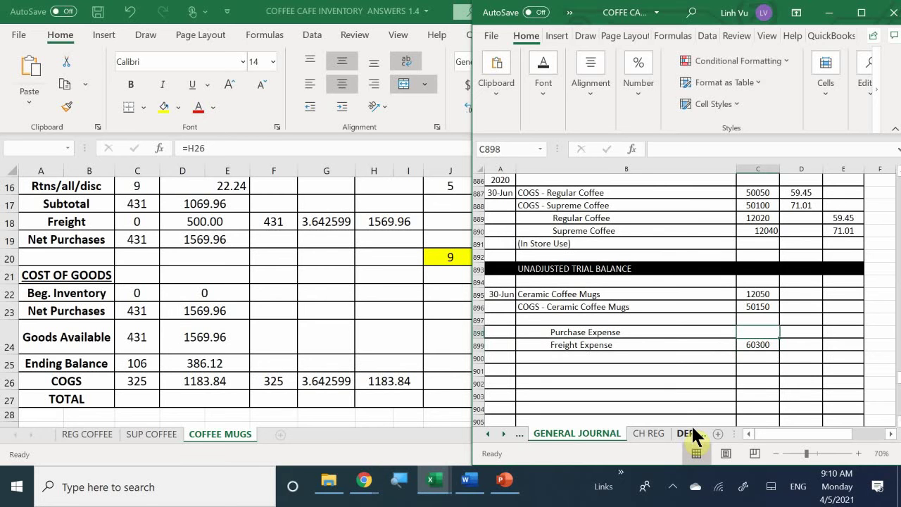
text(61000)
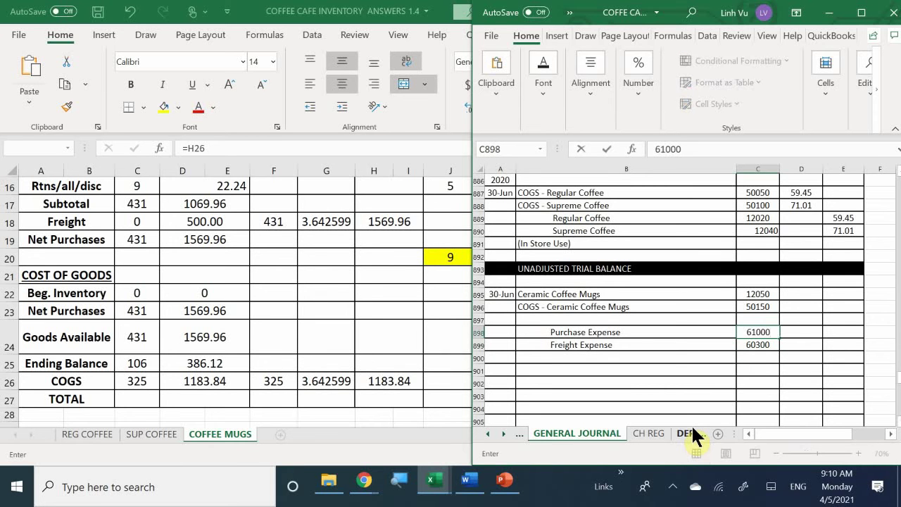
key(Return)
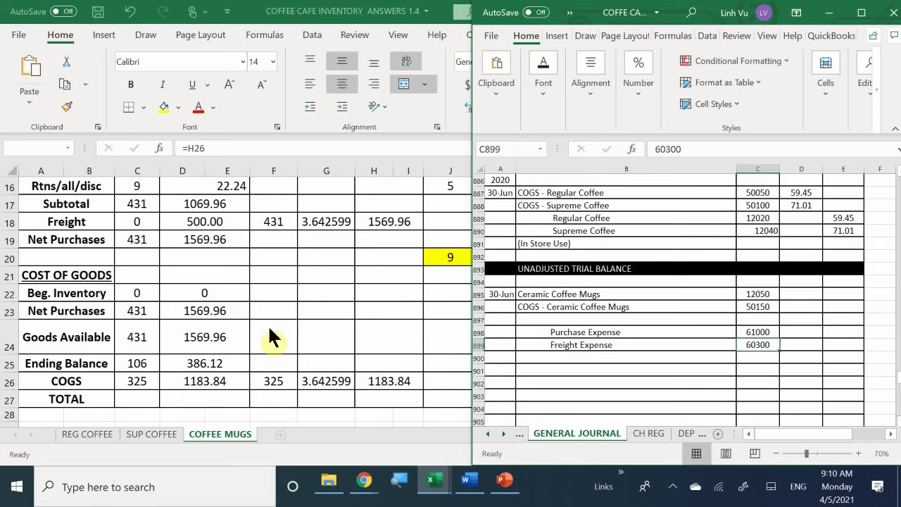
- Enter Purchases Returns & Allowances as the third debit account in row 897, with posting reference 61500
click(547, 320)
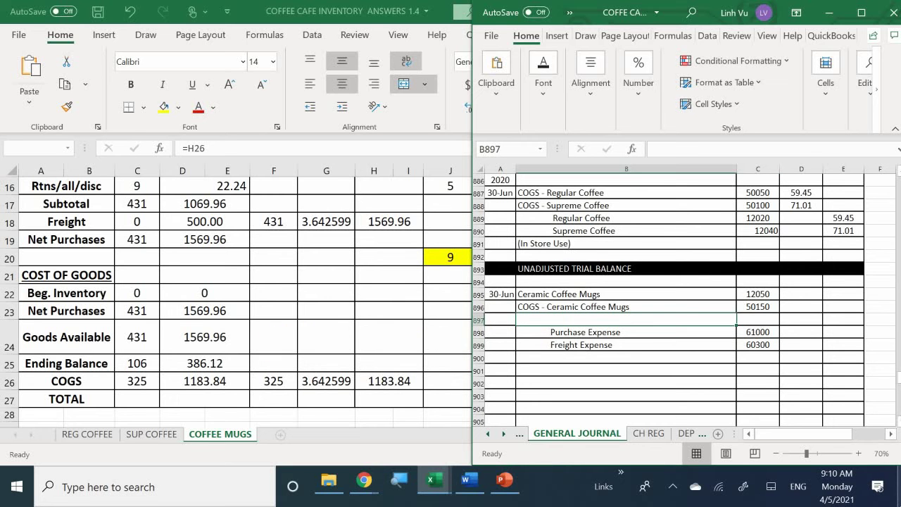
text(Purcges)
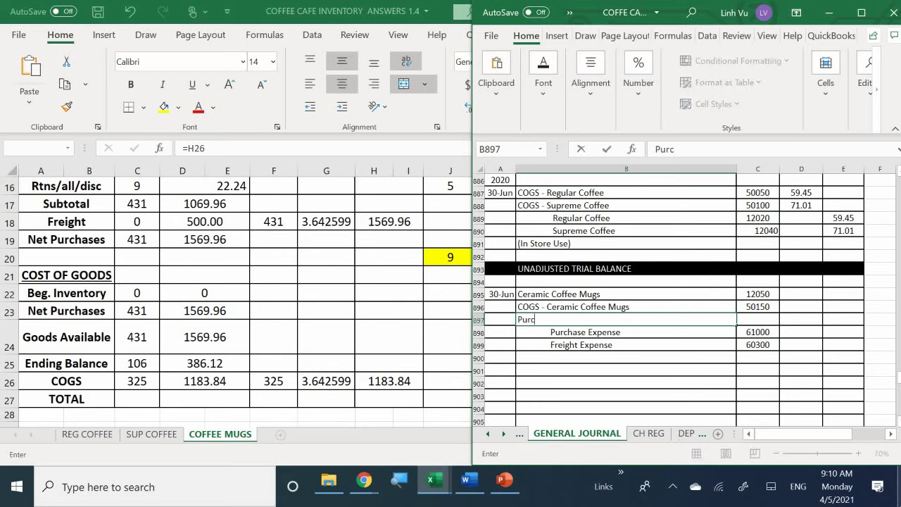
key(BackSpace)
key(BackSpace)
key(BackSpace)
text(hases Ret)
key(BackSpace)
key(BackSpace)
key(BackSpace)
text(Return)
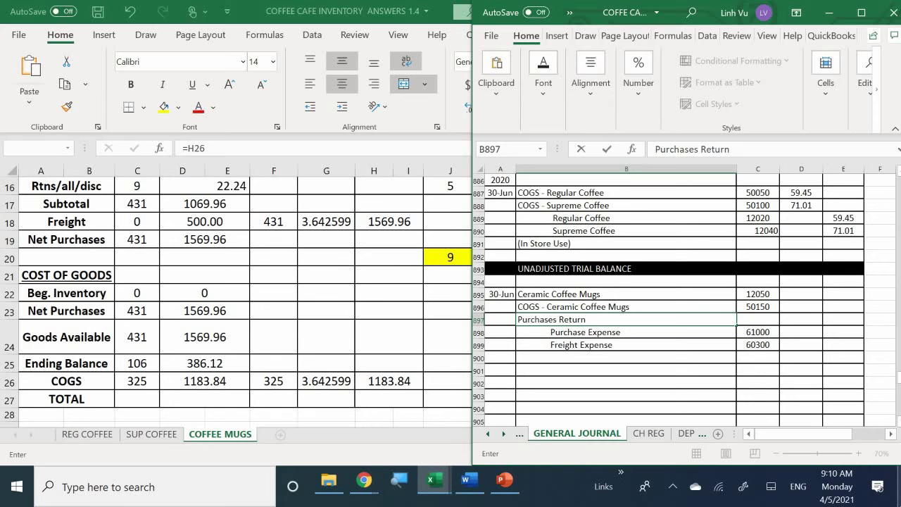
text(s & Allowances)
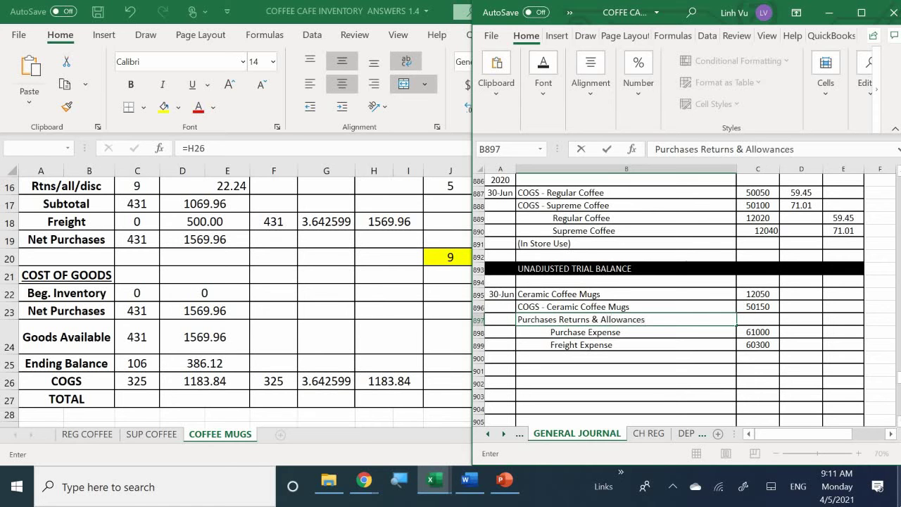
key(Tab)
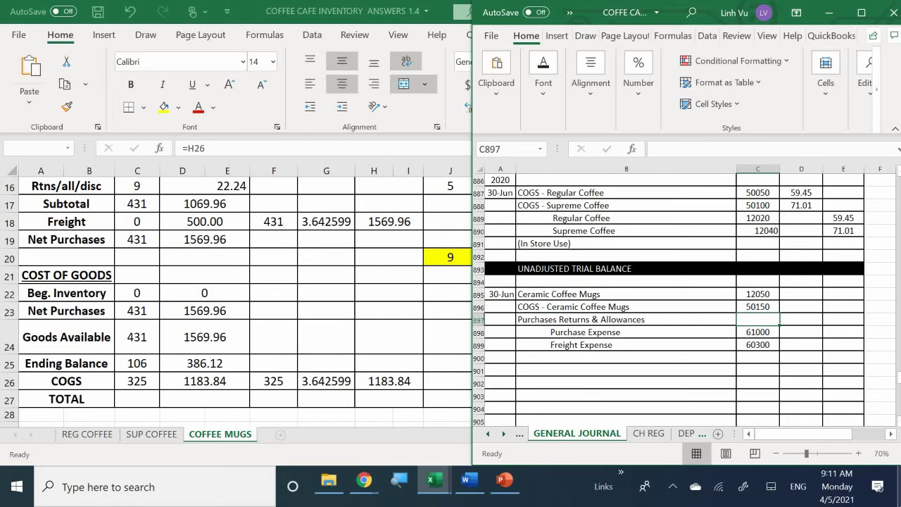
text(61)
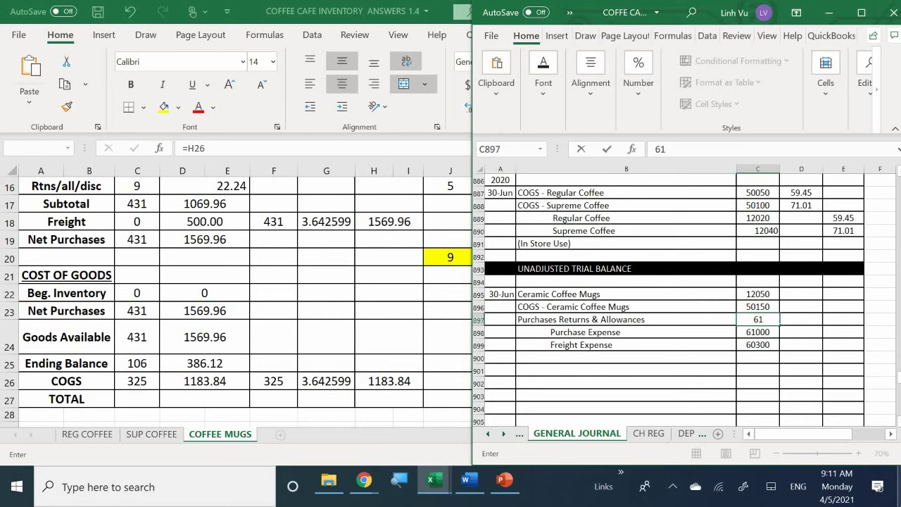
text(500)
key(Return)
- Debit Ceramic Coffee Mugs for 386.12 in D895 and COGS - Ceramic Coffee Mugs for 1183.84 in D896
key(Right)
key(Up)
key(Up)
key(Up)
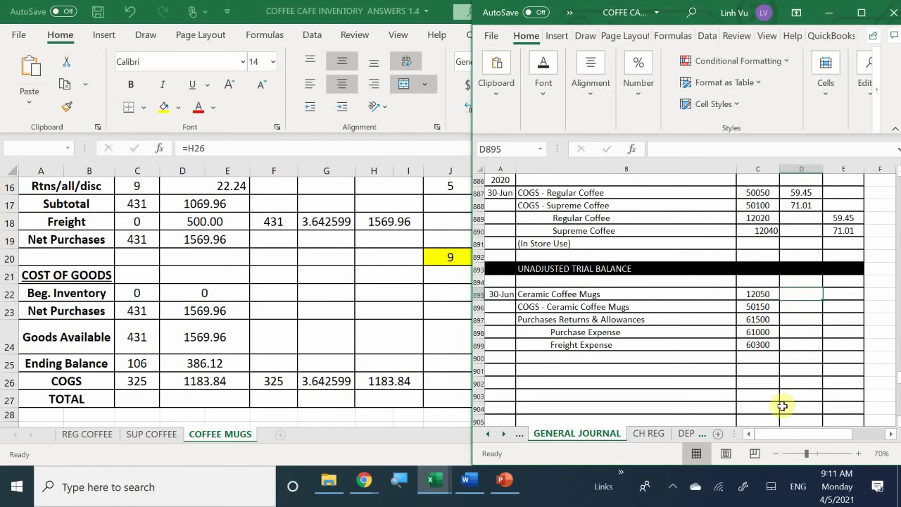
text(386.)
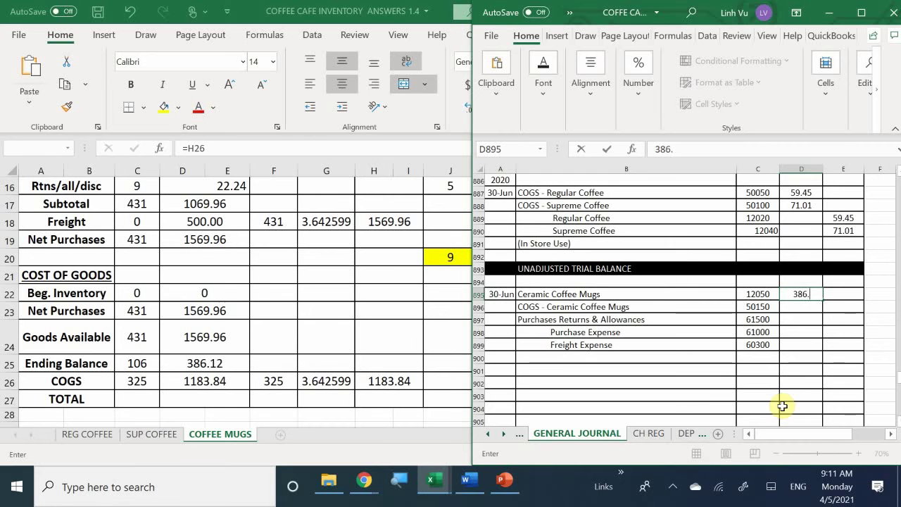
text(12)
key(Return)
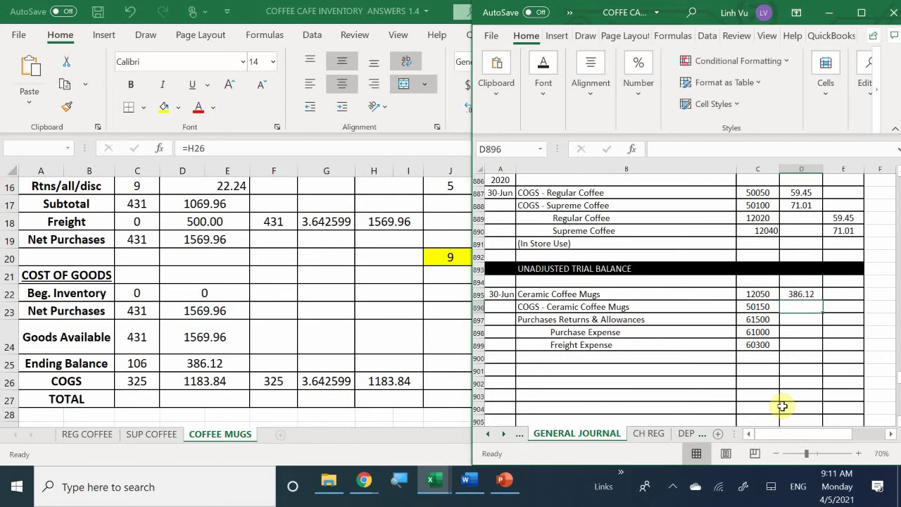
text(11)
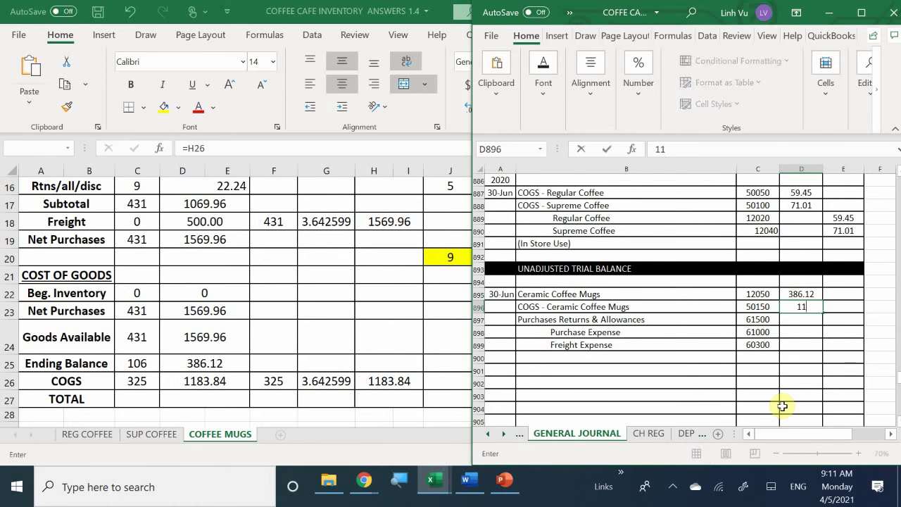
text(83.84)
key(Return)
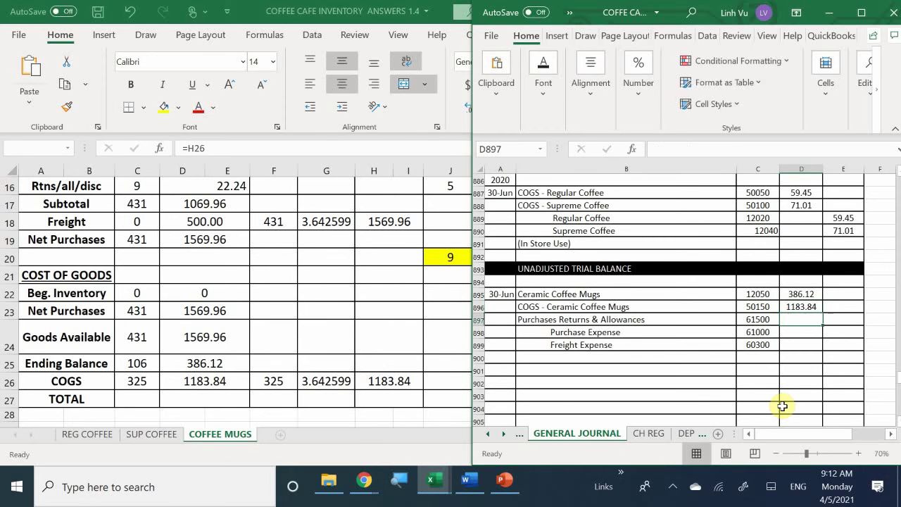
- Check the returns total in the inventory workbook and debit Purchases Returns & Allowances for 22.24 in D897
key(Right)
key(Left)
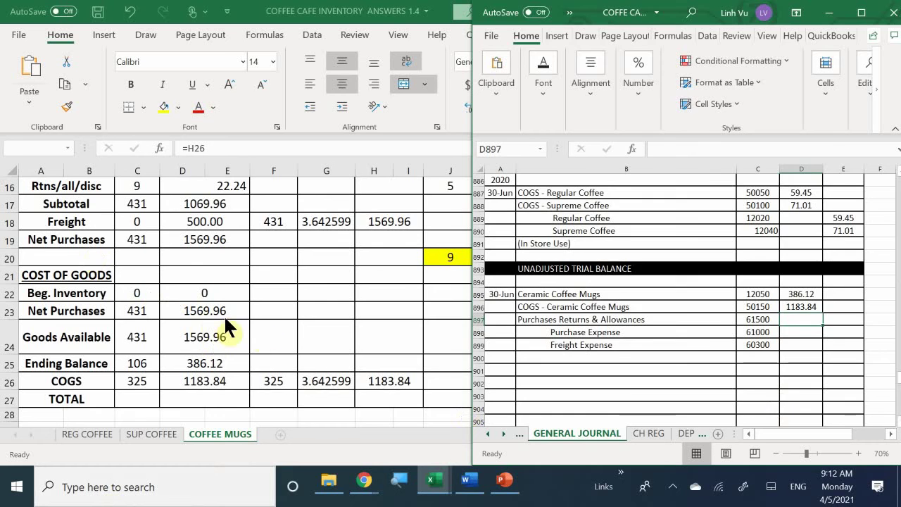
key(alt+Tab)
scroll(258, 323, up, 1)
scroll(258, 323, down, 1)
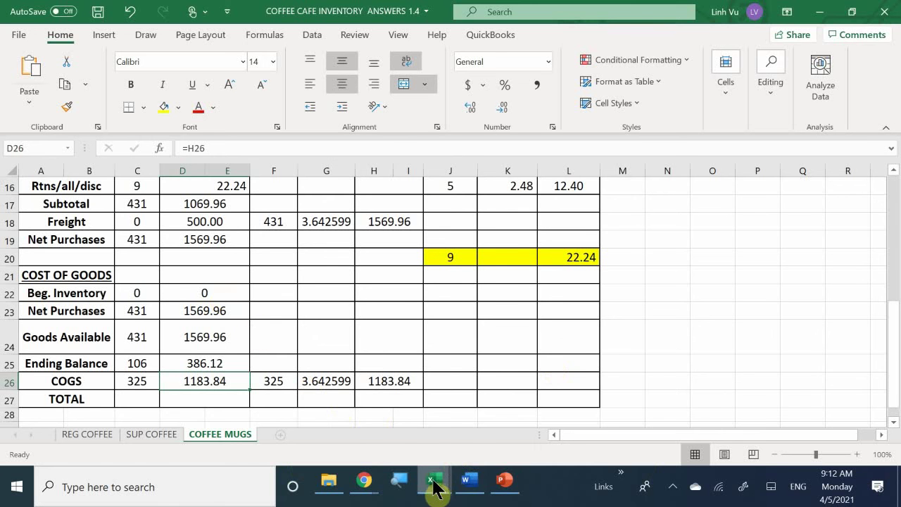
mouse_move(435, 488)
click(139, 412)
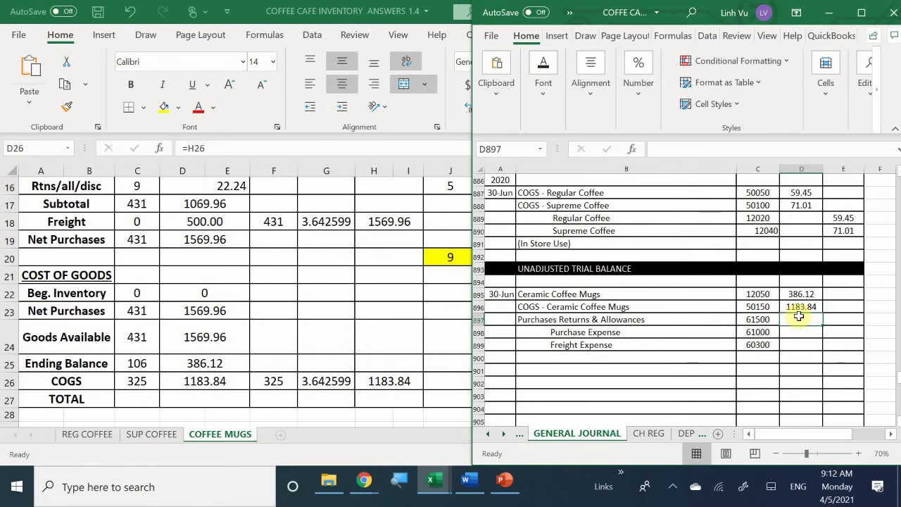
text(2)
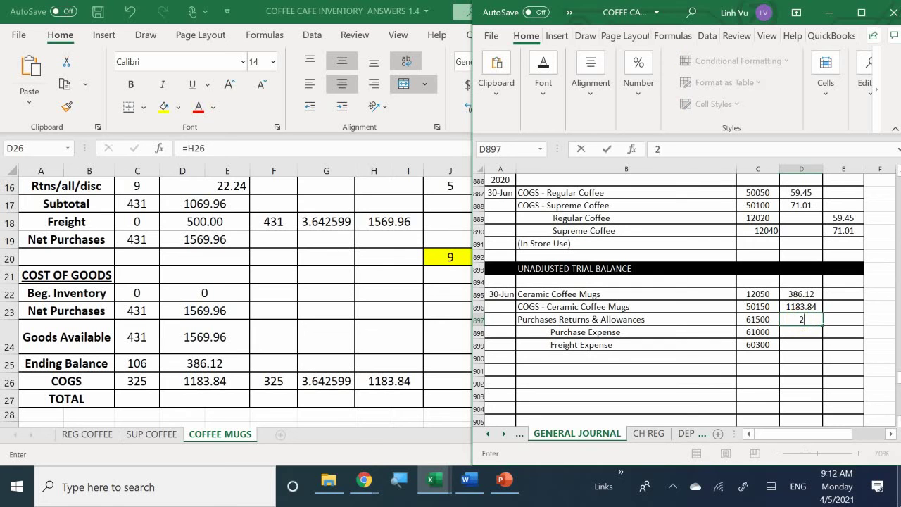
text(2.24)
key(Return)
- Check the mugs' purchases and freight costs in the inventory workbook, and credit Purchase Expense 1092.20 in E898 and Freight Expense 500.00 in E899
click(844, 332)
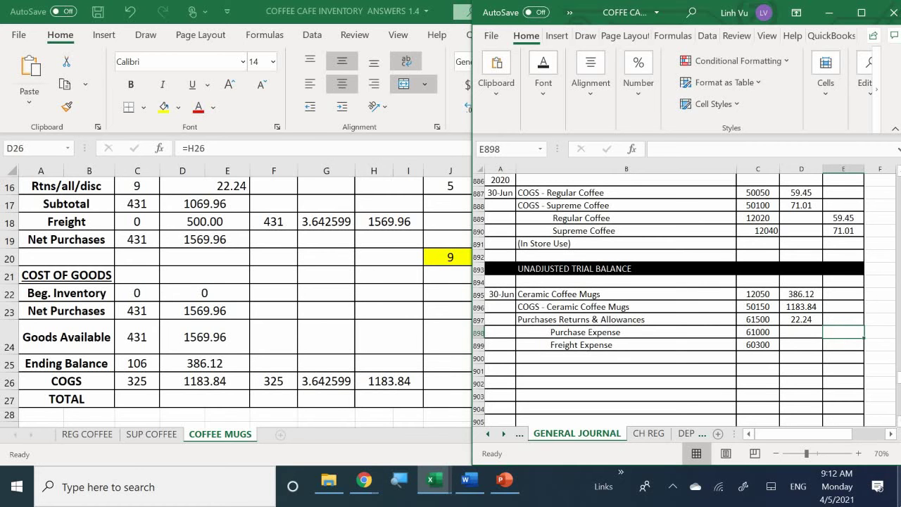
key(super+Up)
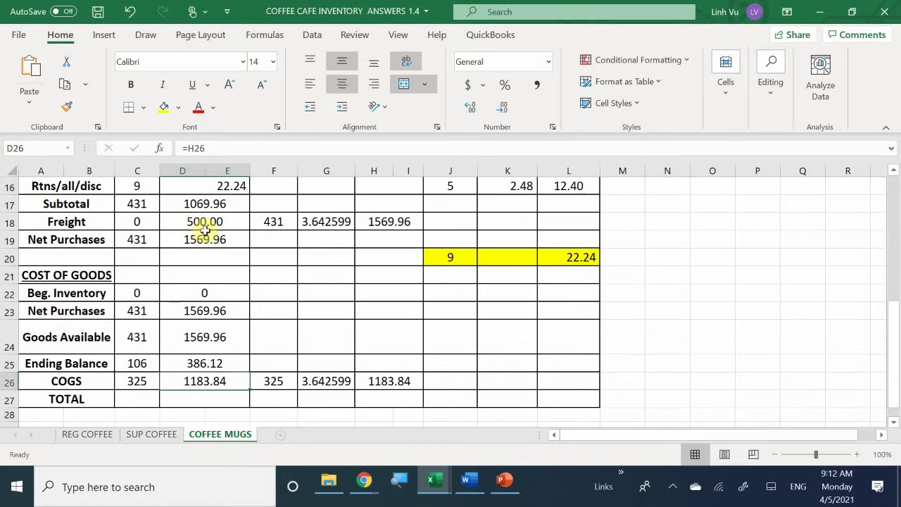
scroll(204, 231, up, 1)
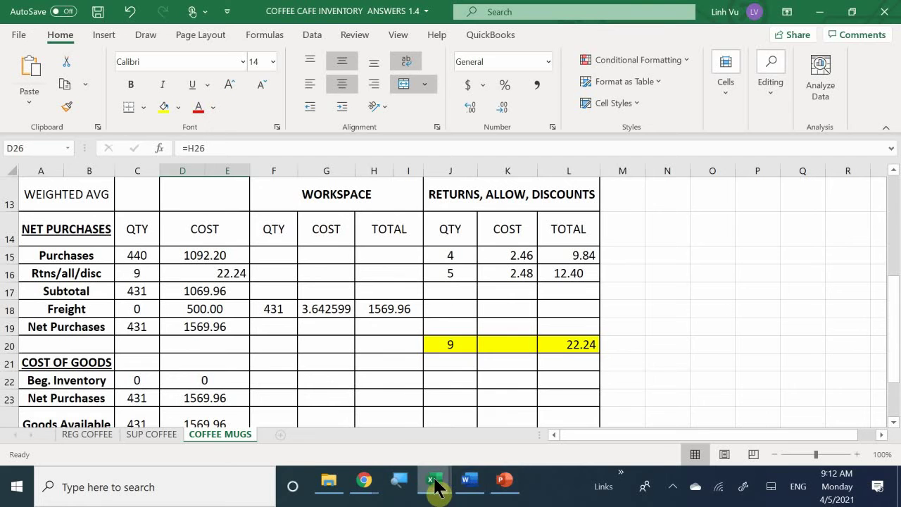
mouse_move(437, 486)
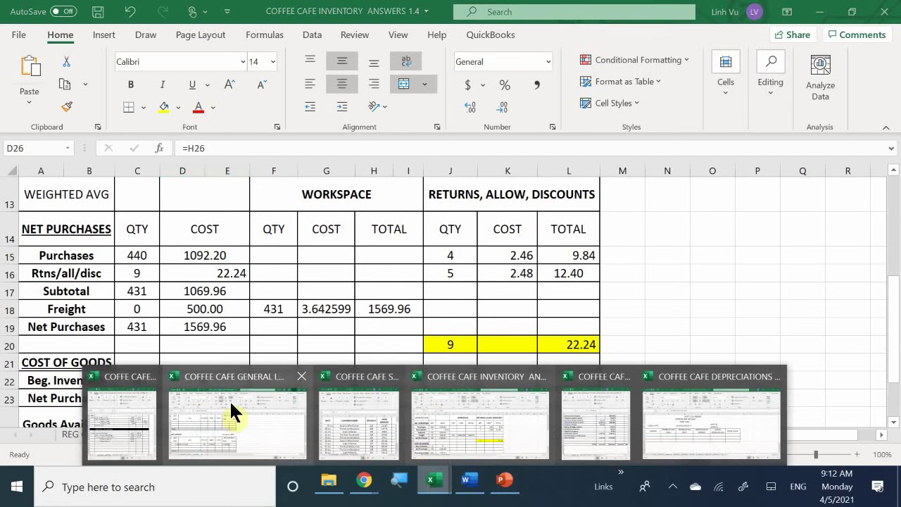
click(130, 412)
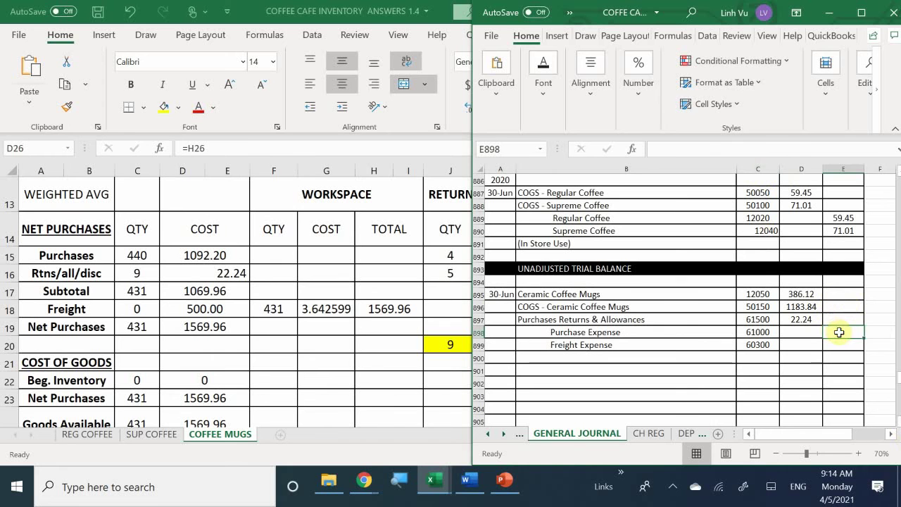
key(F2)
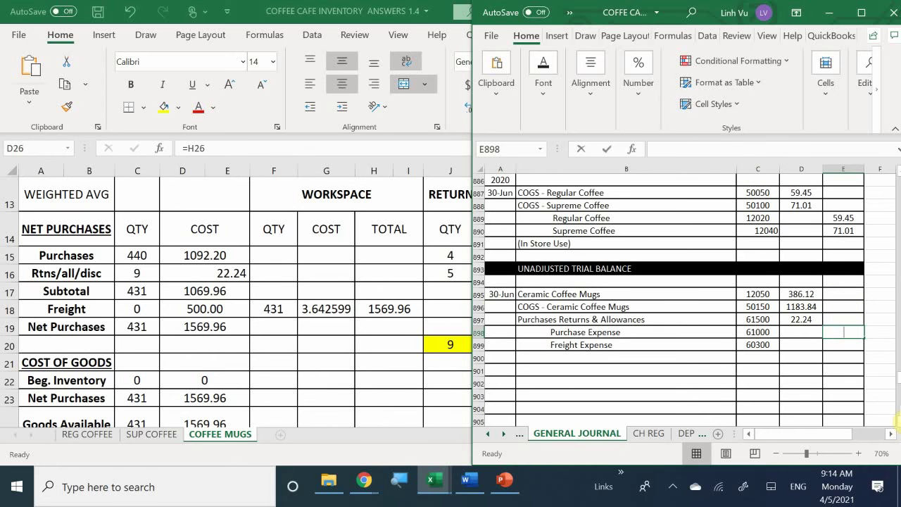
text(1092.)
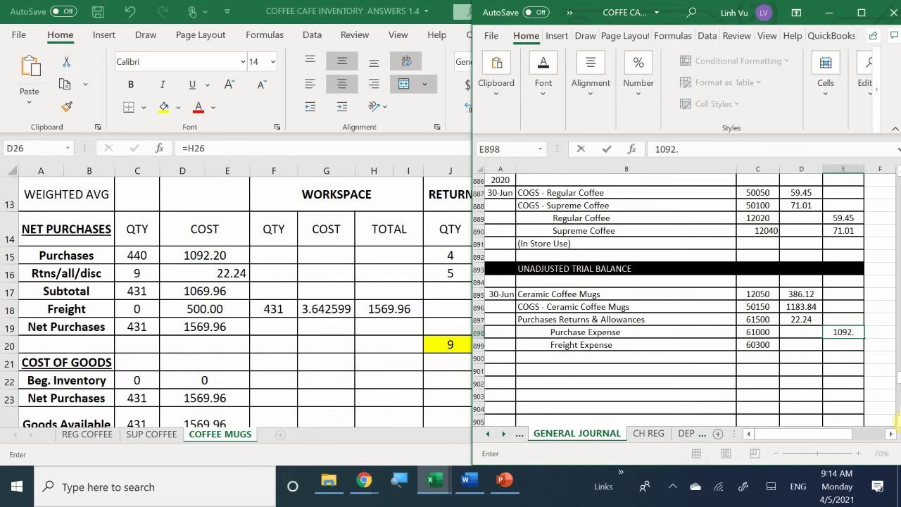
text(20)
key(Return)
text(500)
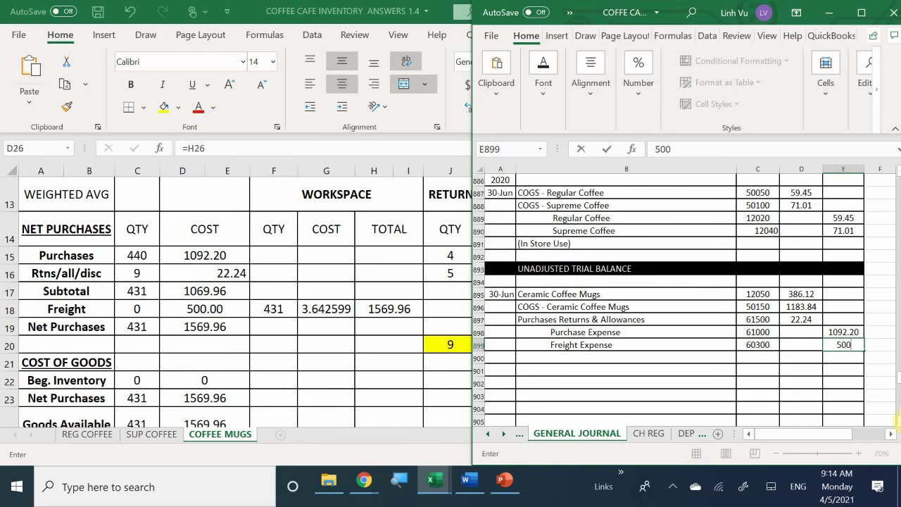
key(Return)
- Total the entry's debits in D901 with =SUM(D895:D899) and copy the formula to E901 to compare debits with credits
key(Down)
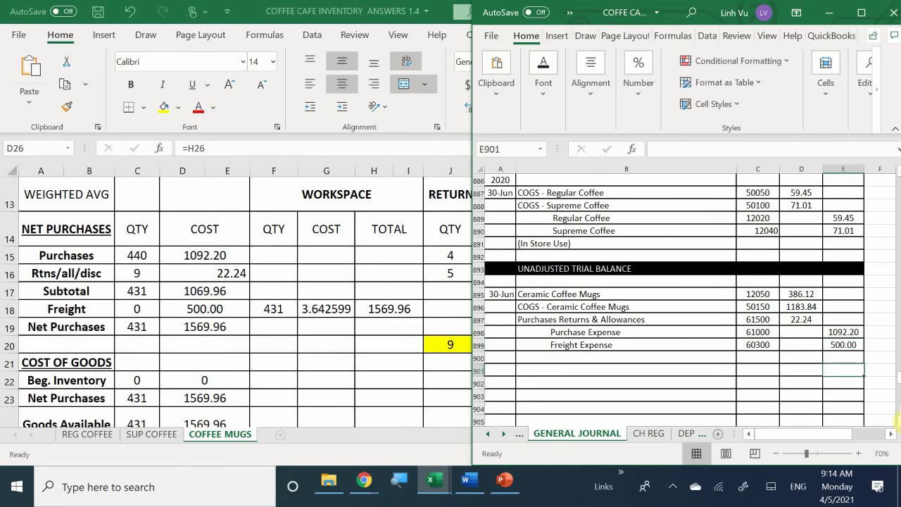
key(Left)
text(=su)
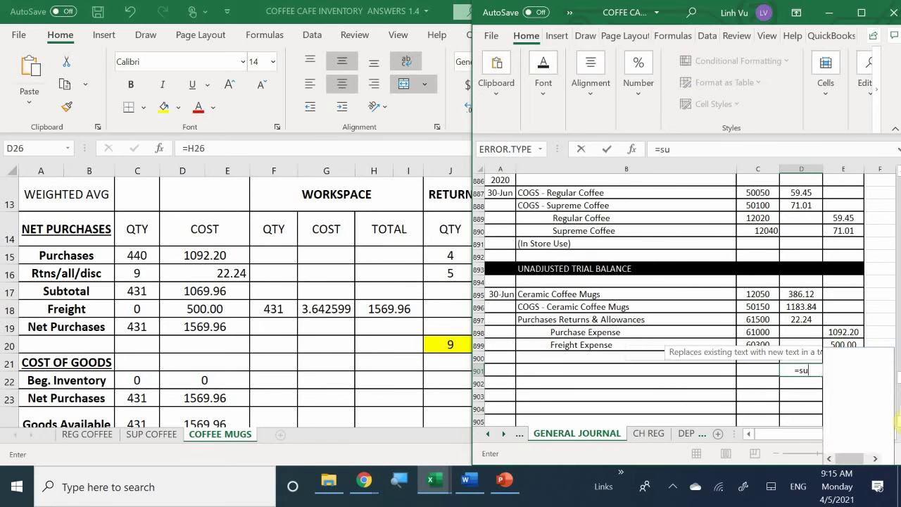
text(m*)
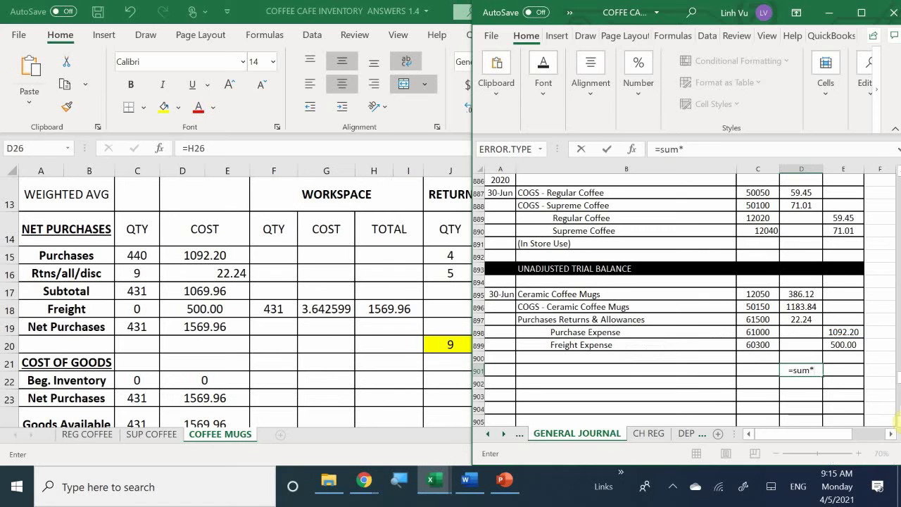
key(BackSpace)
text(()
key(Up)
key(Up)
key(Up)
key(Up)
key(Up)
key(Up)
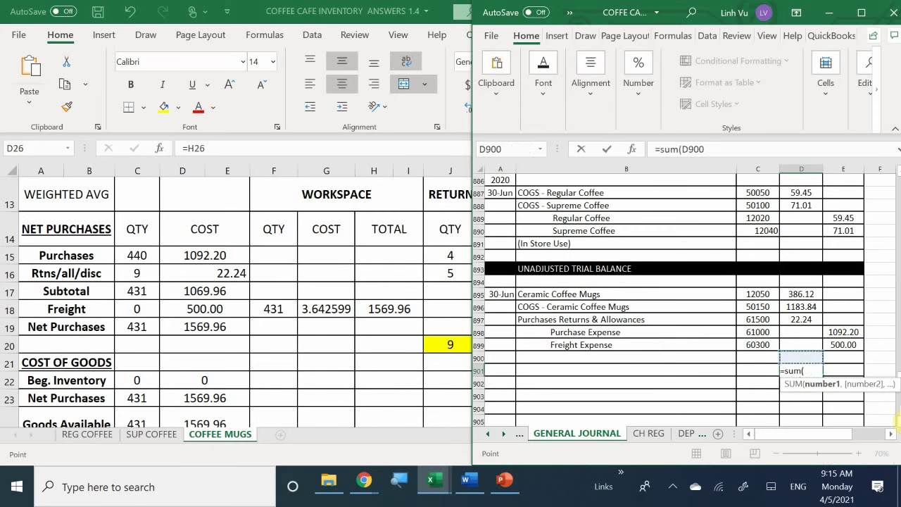
key(shift+Down)
key(shift+Down)
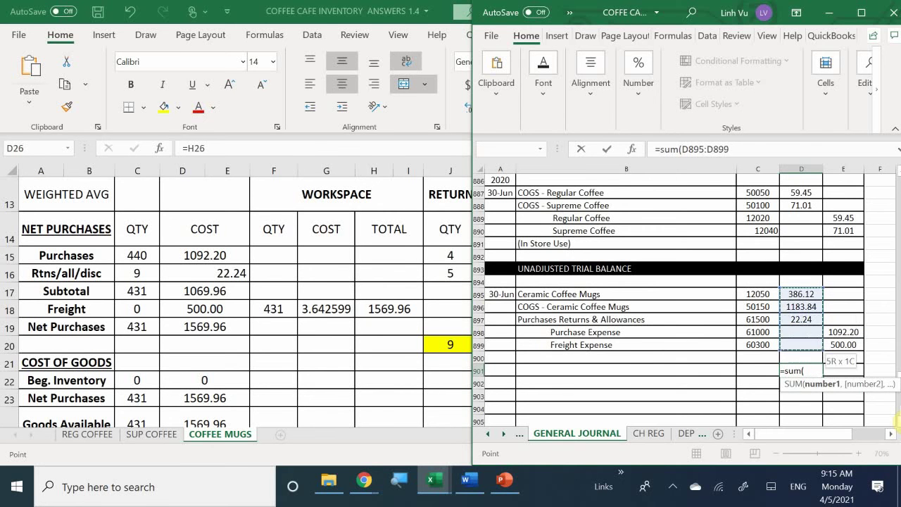
key(Return)
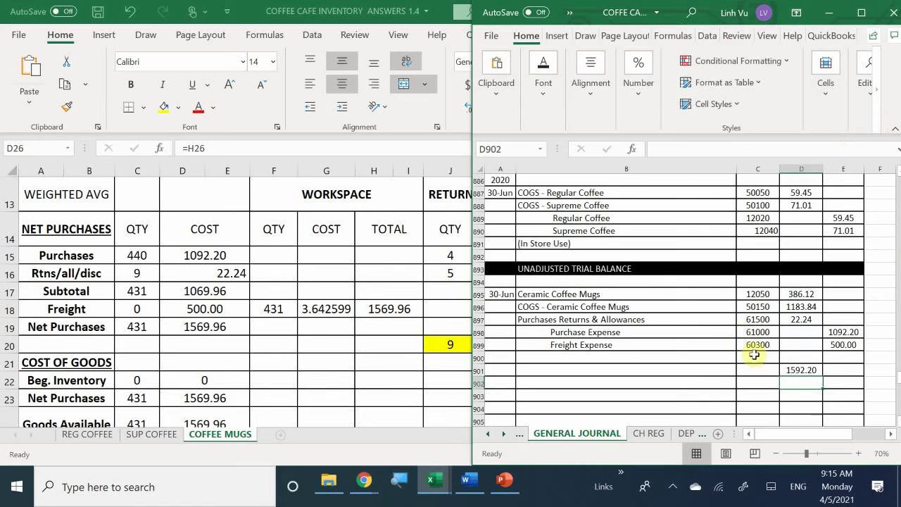
click(806, 370)
drag(817, 379, 850, 380)
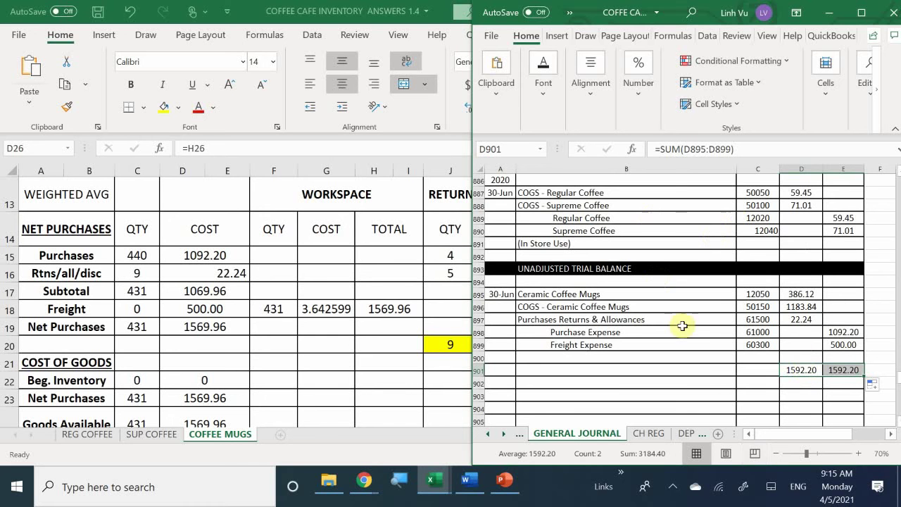
- Clear the temporary debit and credit totals from D901 and E901
click(798, 370)
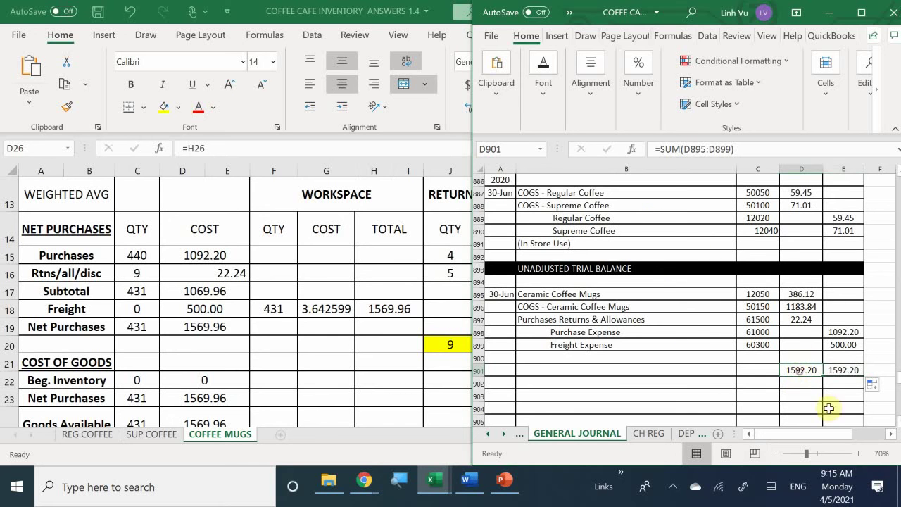
key(BackSpace)
key(Tab)
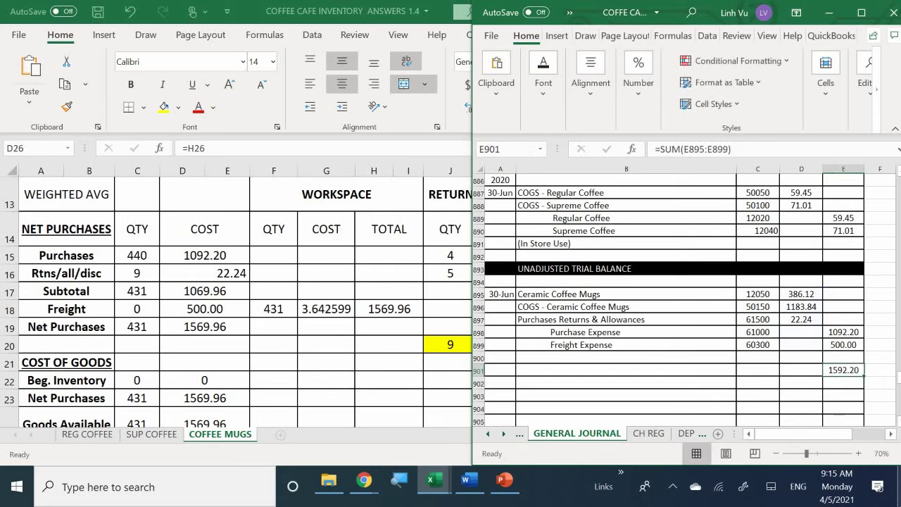
key(BackSpace)
key(Return)
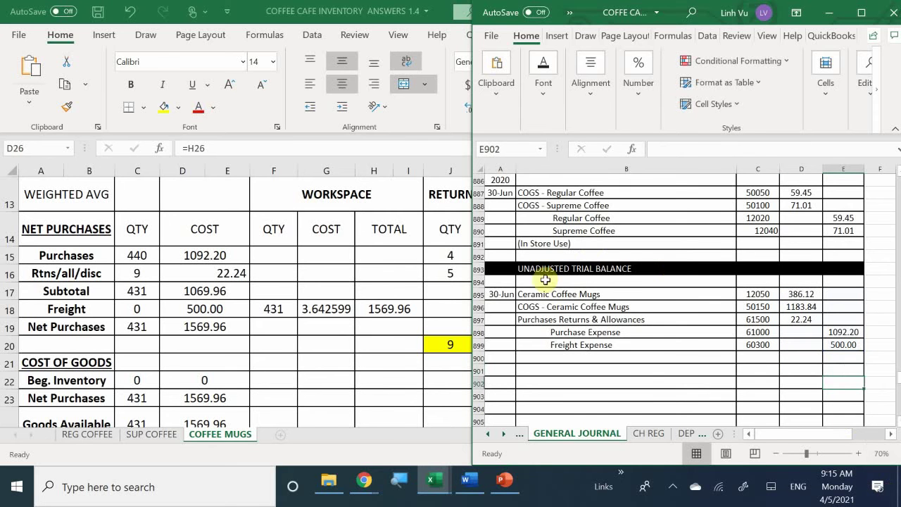
- Enter the explanation "(Adjustment Entry for Periodic Inventory)" in B900 below the Freight Expense line
click(536, 358)
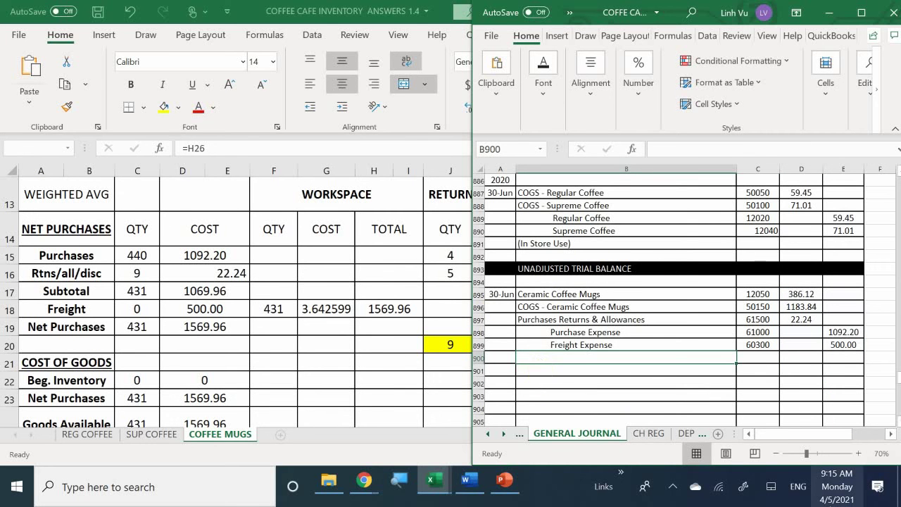
text(()
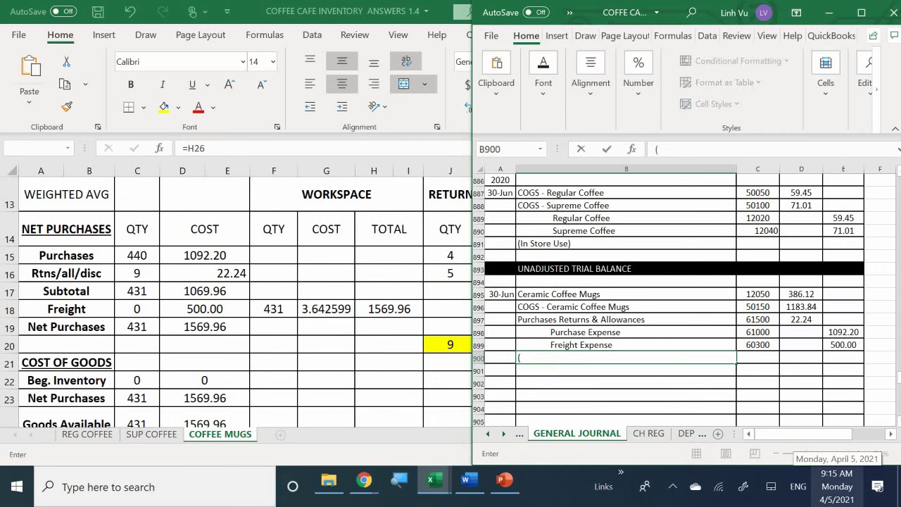
text(Adjust)
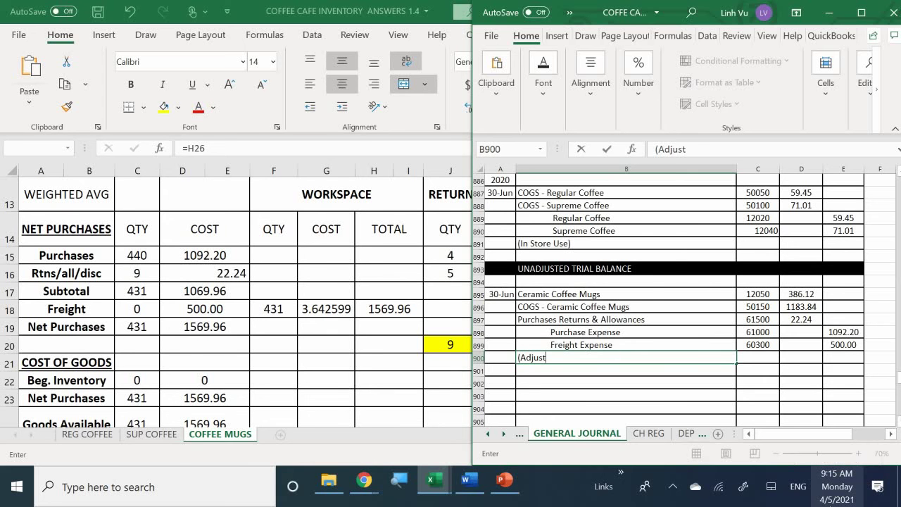
text(ment Entry for Per)
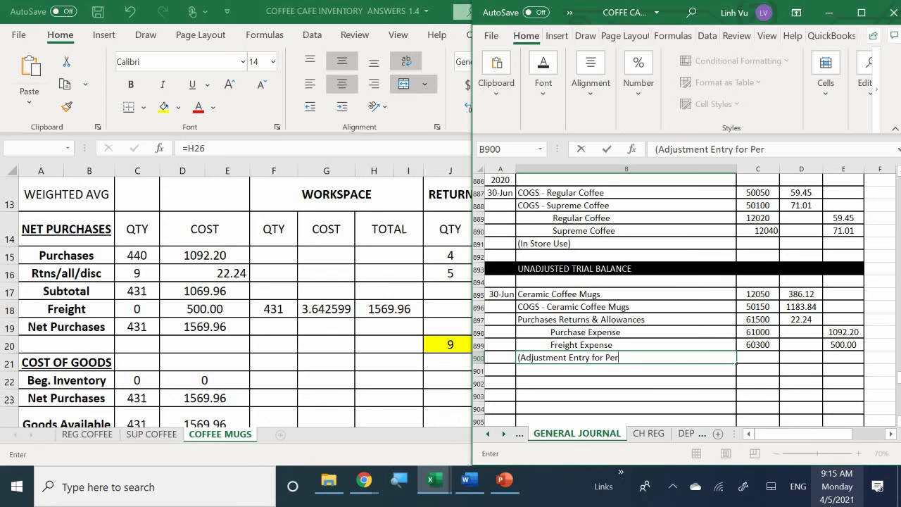
text(iodic Inv en)
key(BackSpace)
key(BackSpace)
key(BackSpace)
text(entory)
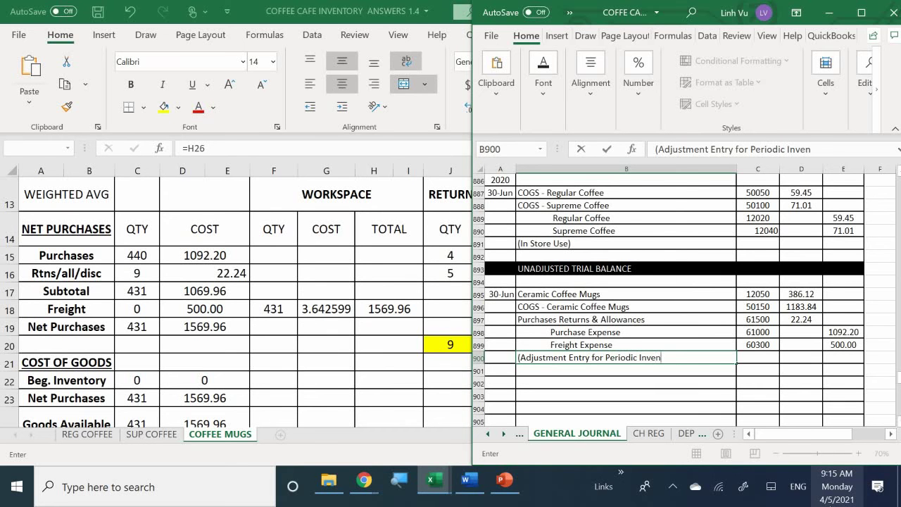
text())
key(Return)
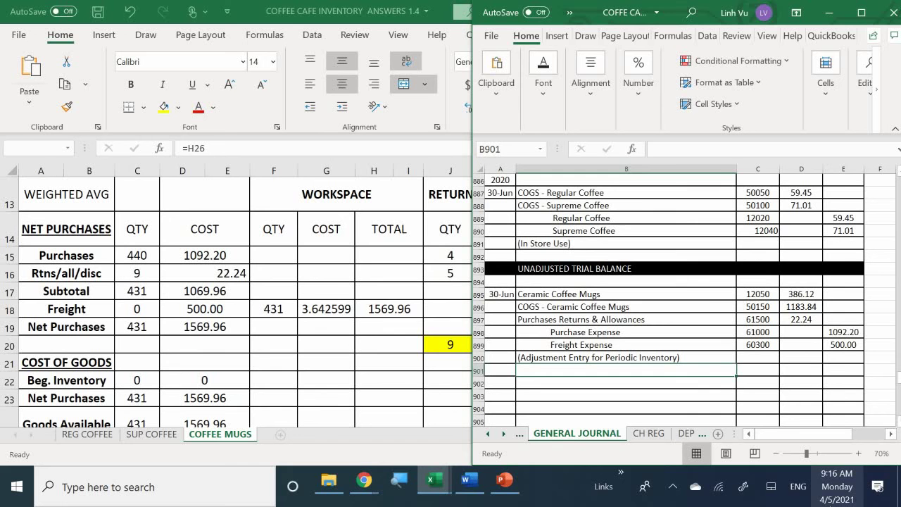
- Switch to the general ledger workbook and arrange its window at full height beside the general journal
click(426, 479)
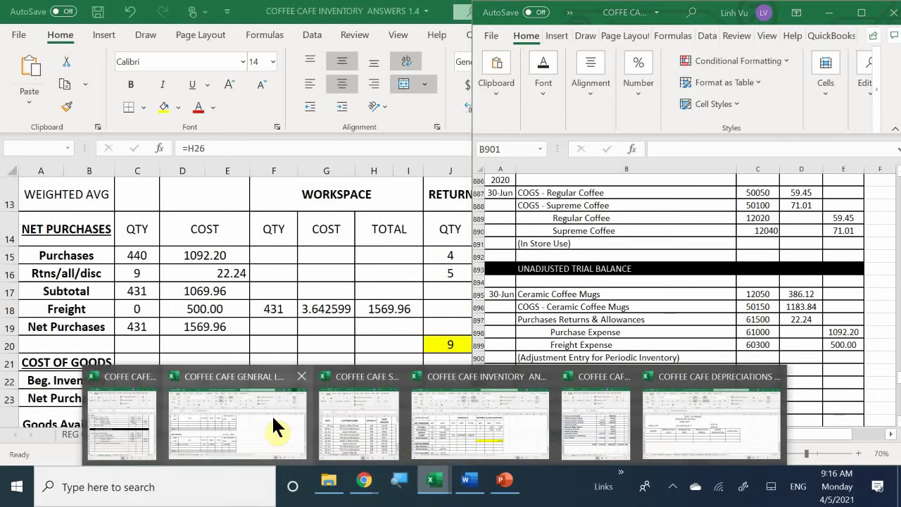
mouse_move(272, 414)
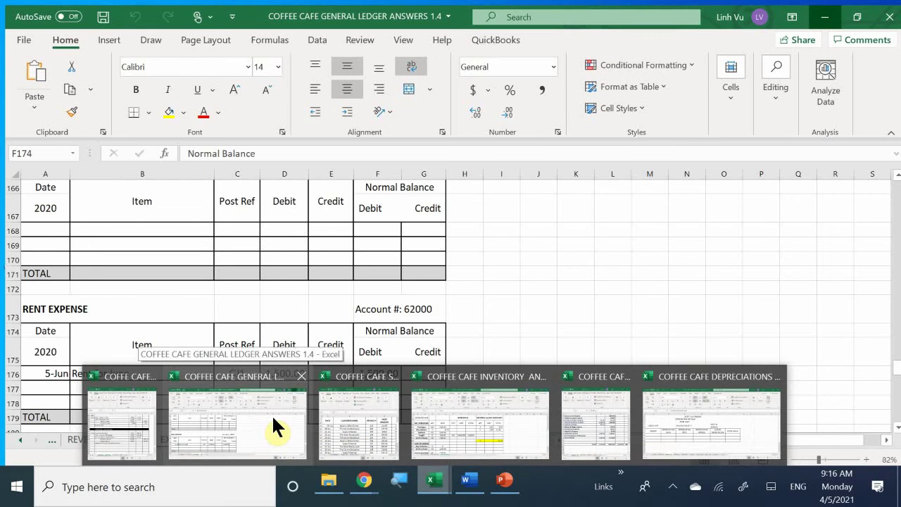
click(250, 423)
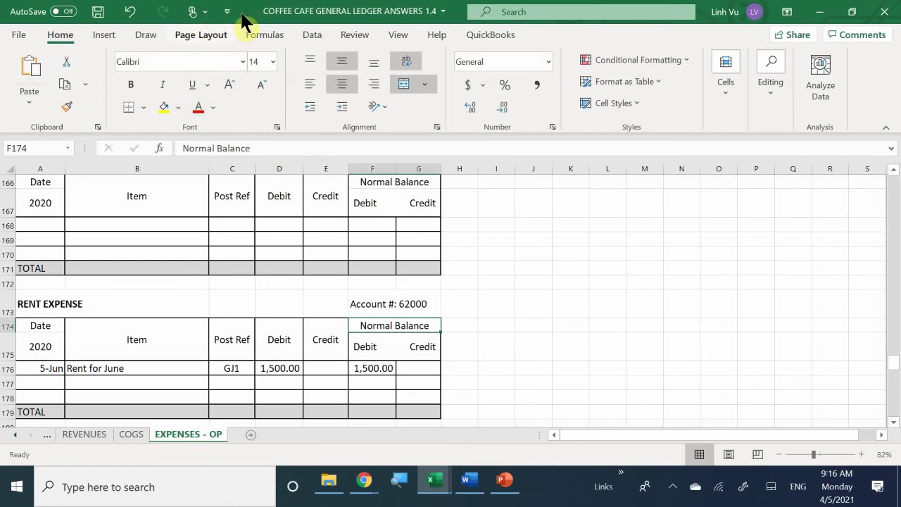
key(super+Down)
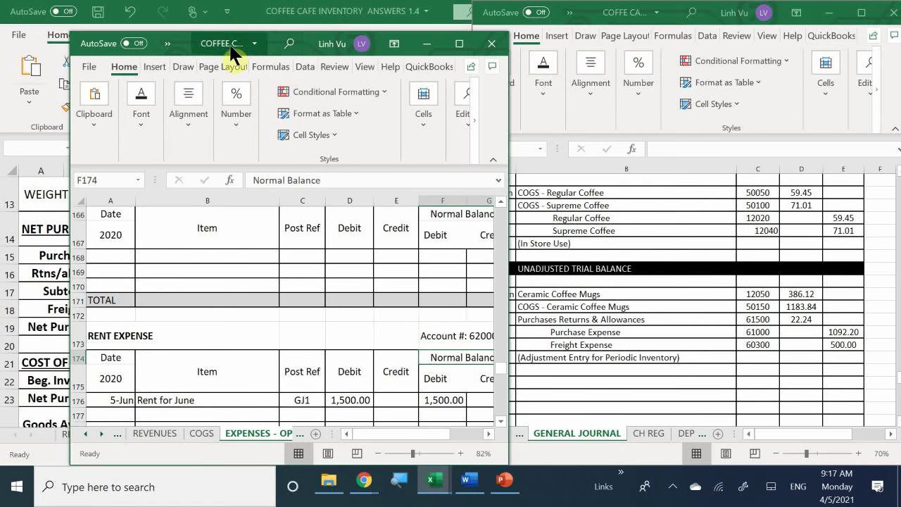
drag(236, 48, 147, 14)
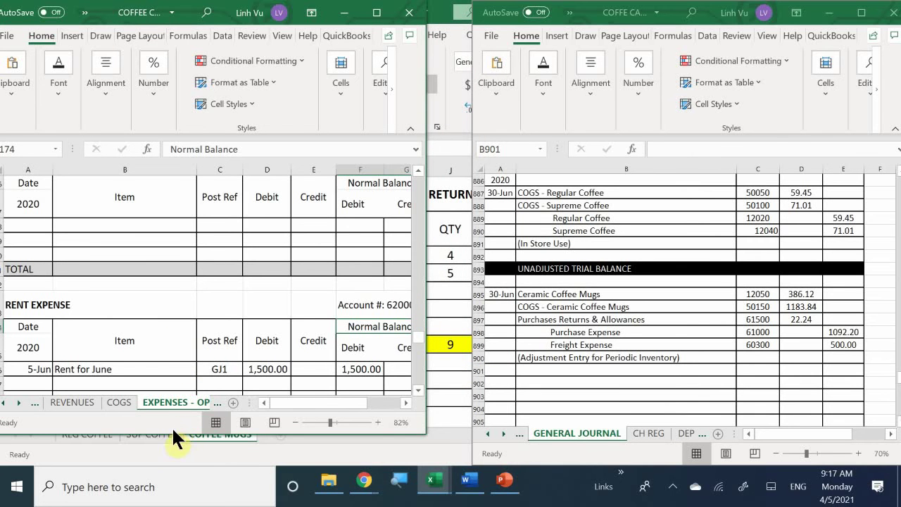
drag(173, 432, 186, 465)
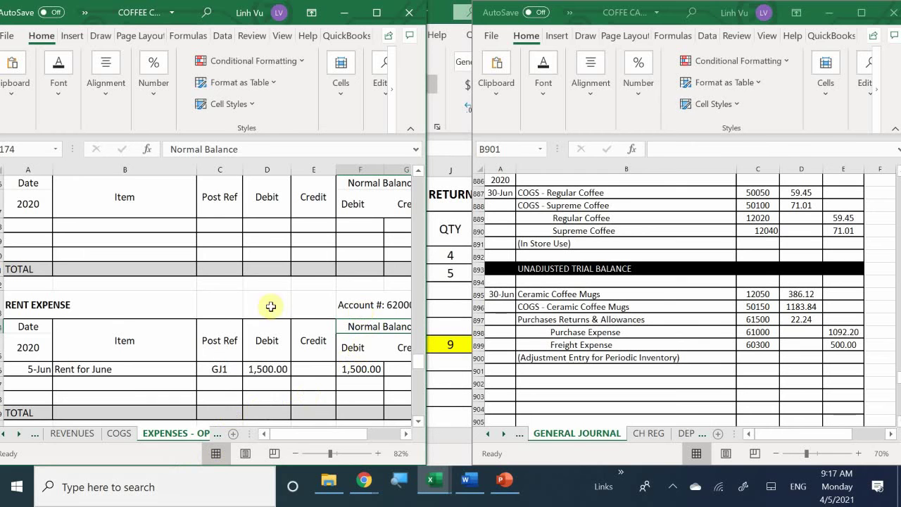
- Date the first line of the Ceramic Coffee Mugs account on the ASSETS sheet 6/30
click(4, 434)
click(4, 435)
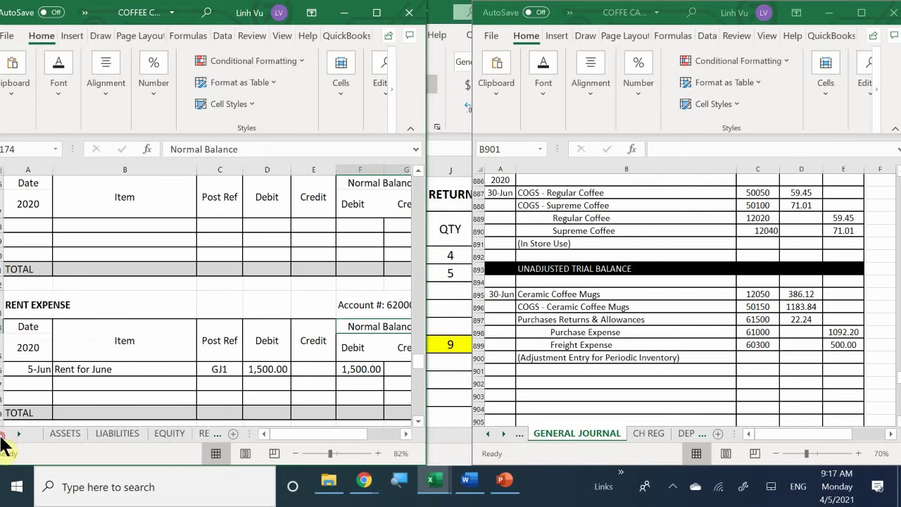
click(57, 434)
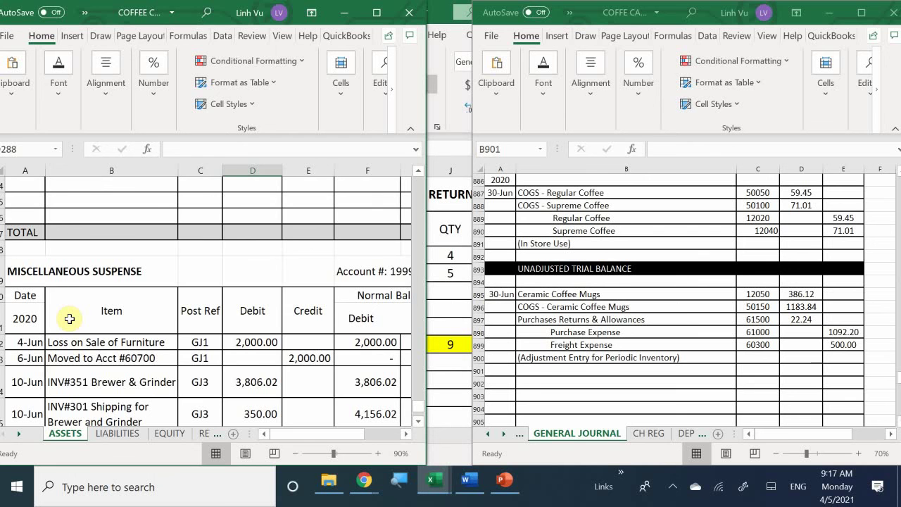
scroll(70, 319, up, 20)
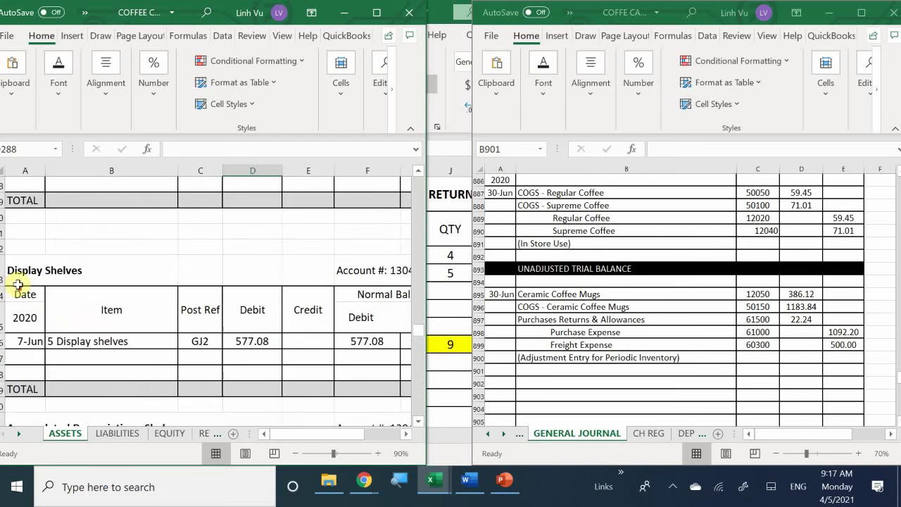
scroll(35, 293, up, 15)
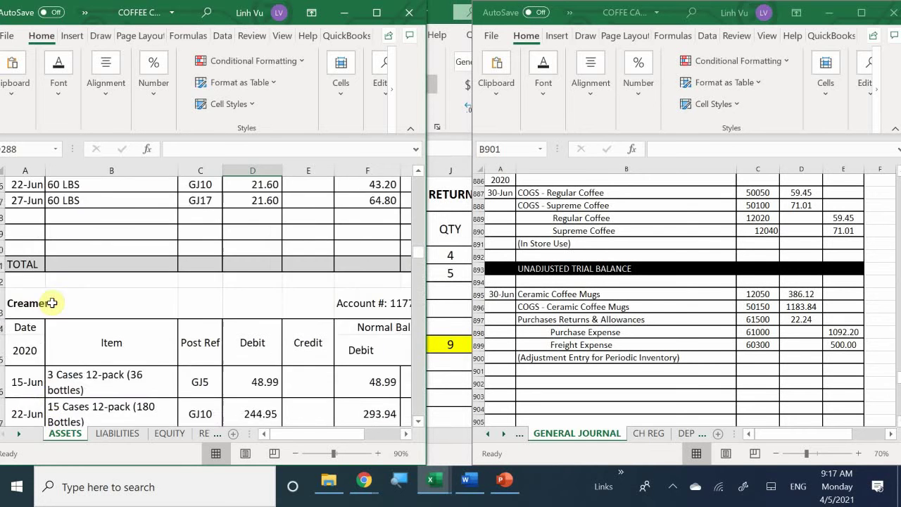
scroll(64, 304, up, 15)
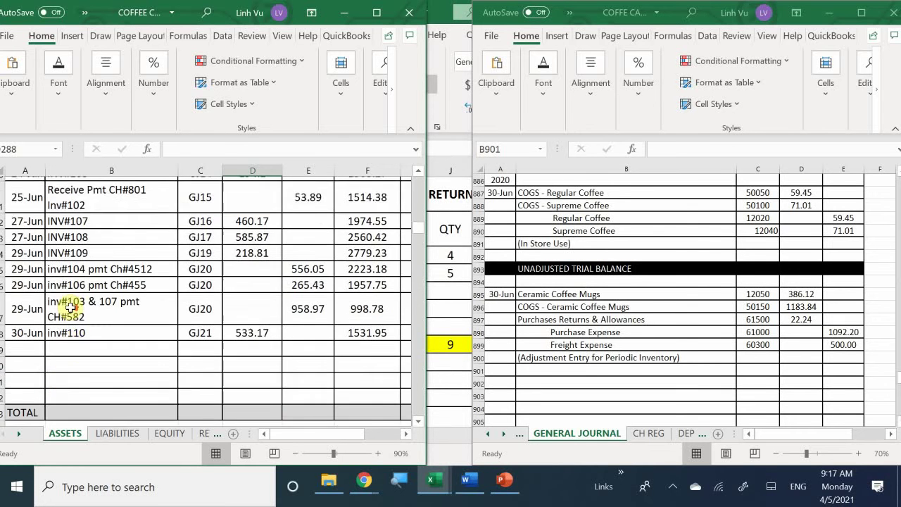
scroll(70, 307, down, 10)
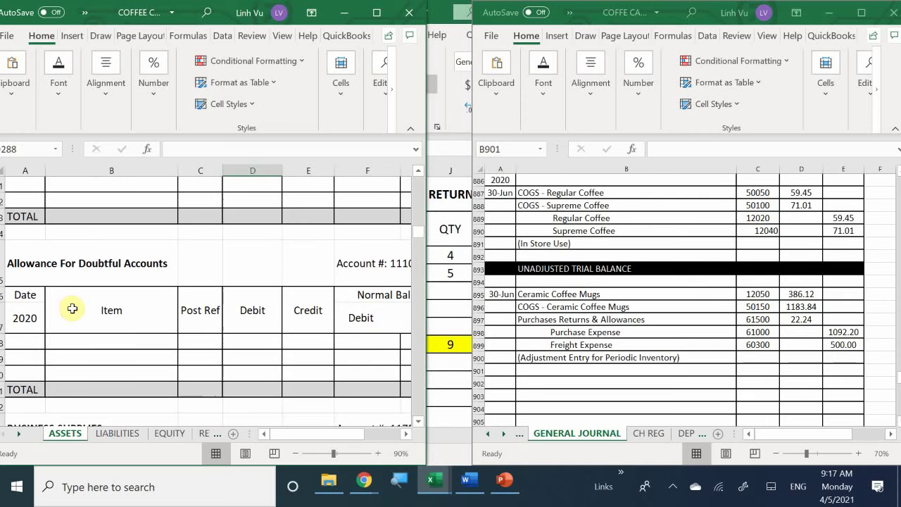
scroll(75, 310, down, 15)
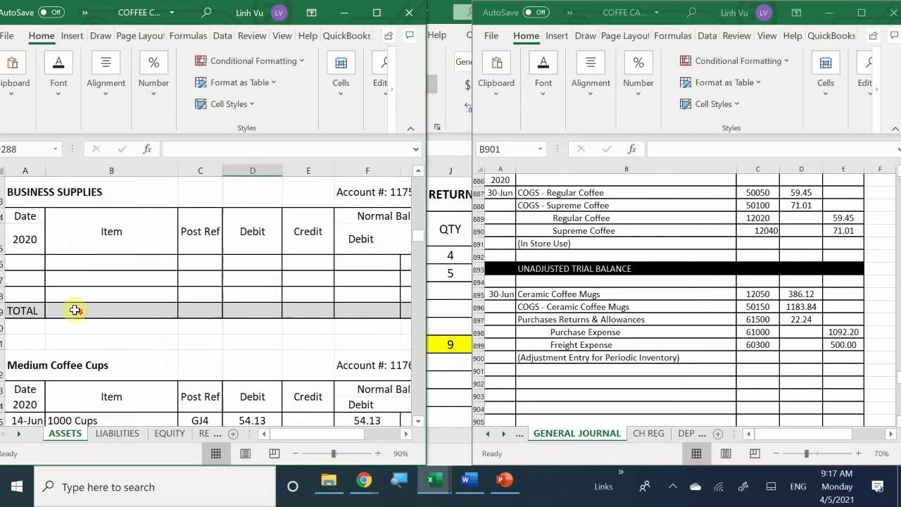
scroll(77, 313, down, 15)
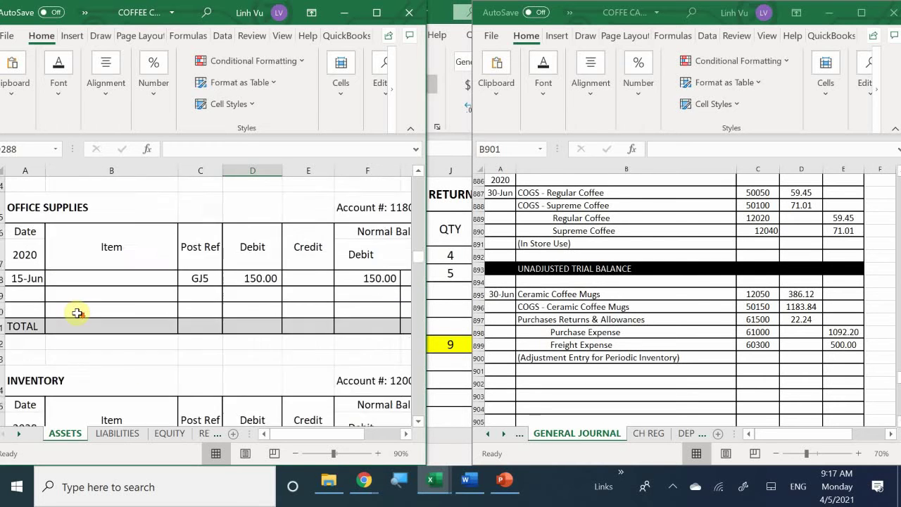
scroll(77, 314, down, 15)
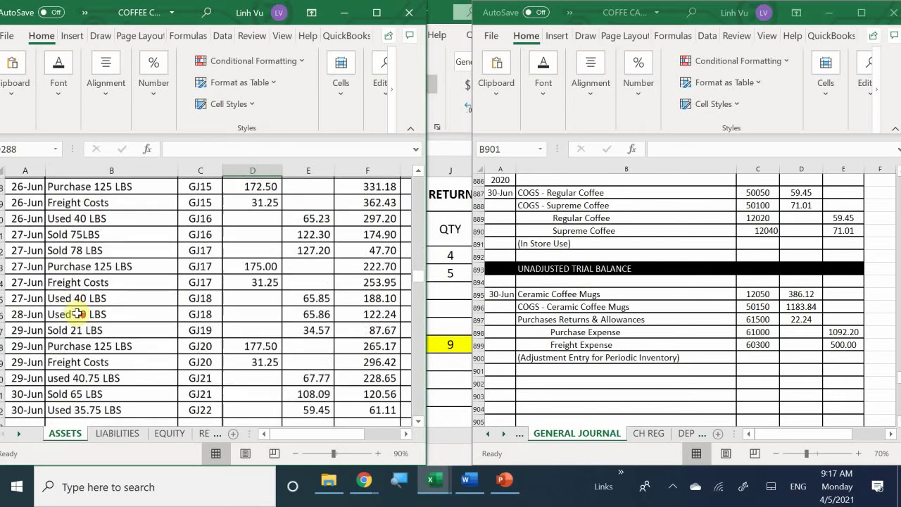
scroll(76, 313, down, 15)
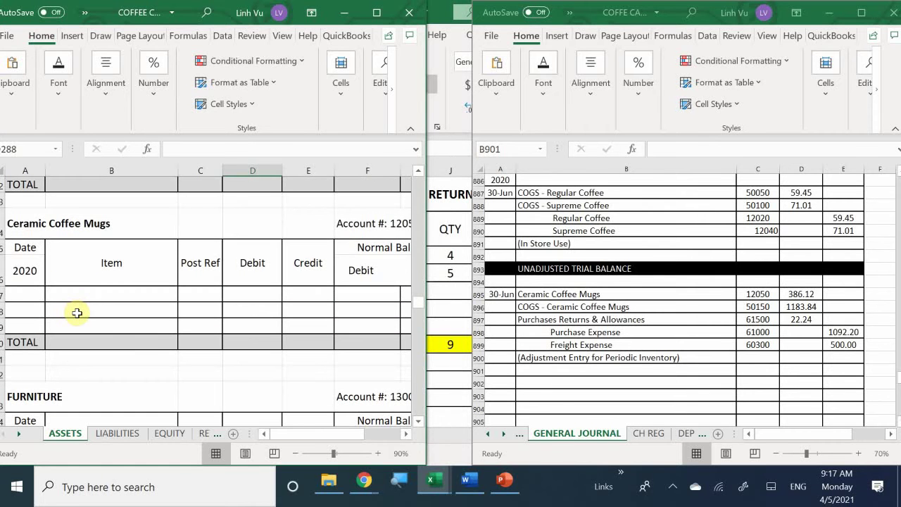
click(28, 293)
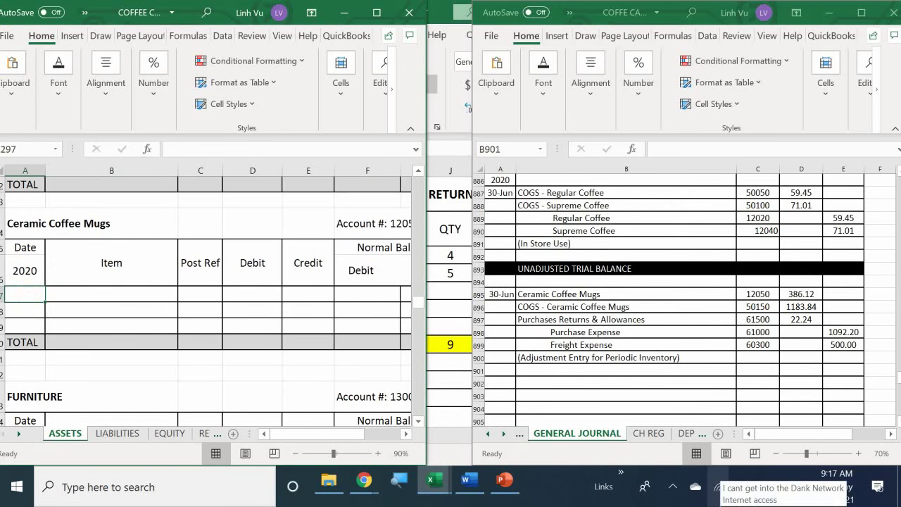
text(6/30)
key(Return)
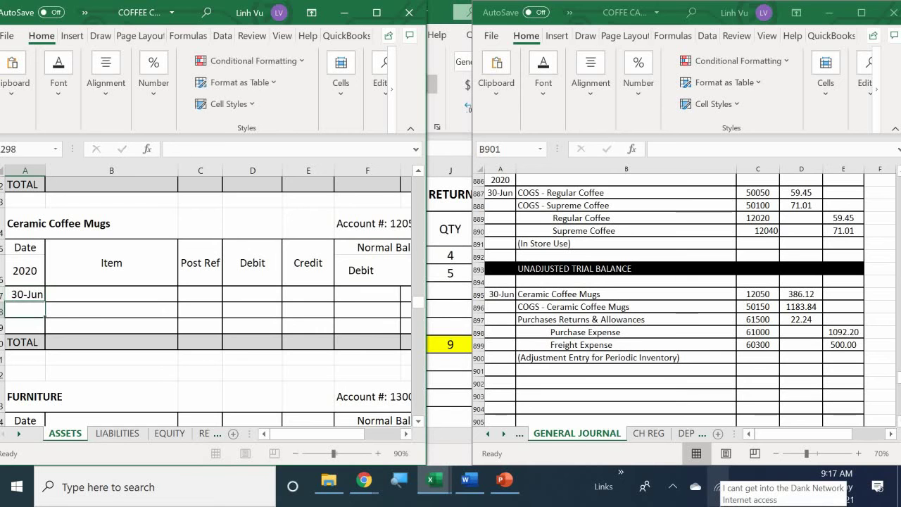
- Describe the 30 June line of the Ceramic Coffee Mugs account as "ADJ 106 Mugs"
key(Tab)
key(Up)
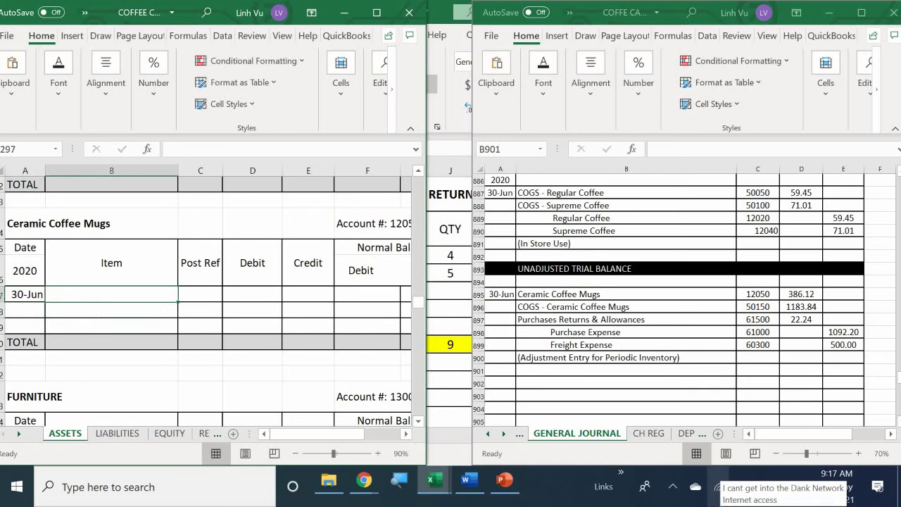
text(Adh)
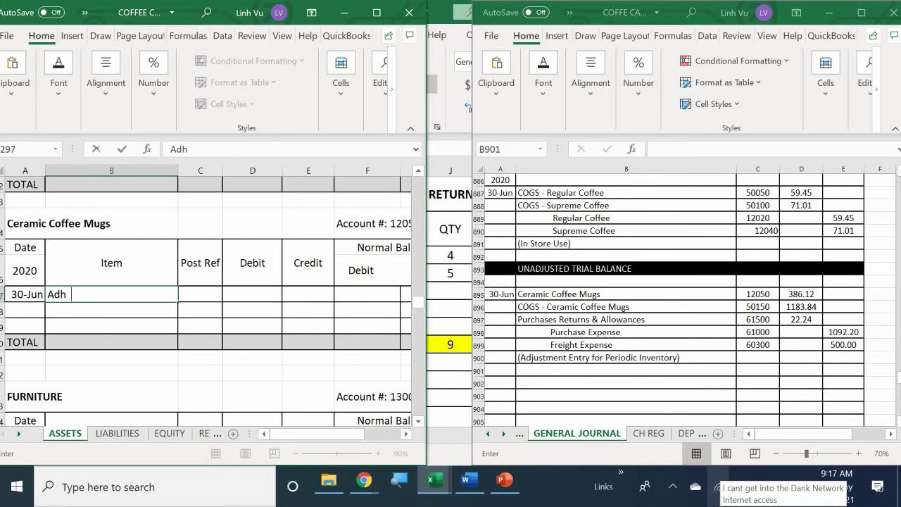
key(BackSpace)
text(DH)
key(BackSpace)
text(J)
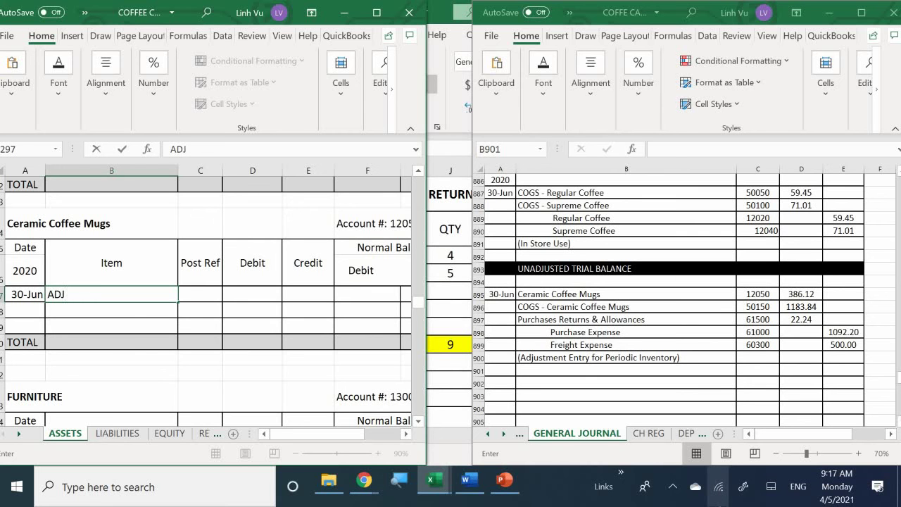
text( 10)
text(6 MN)
key(BackSpace)
text(MN)
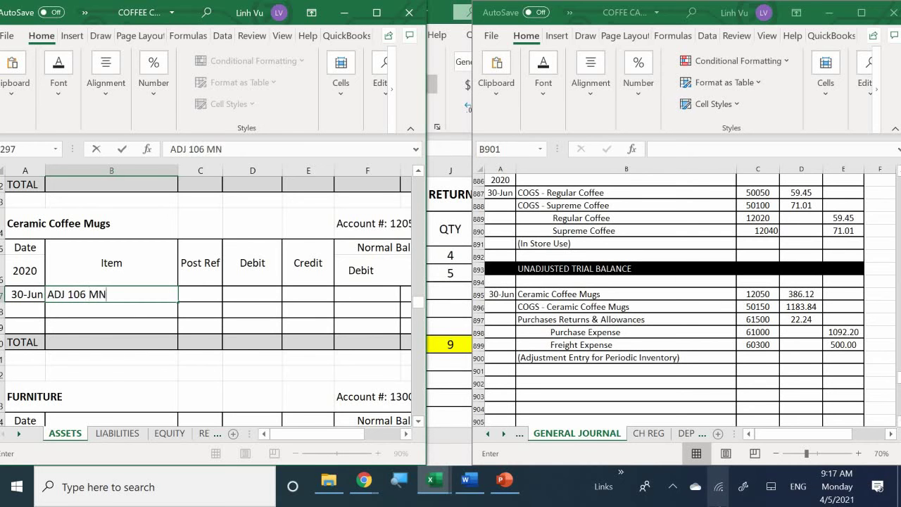
key(BackSpace)
text(u)
key(BackSpace)
text(ugs)
key(Return)
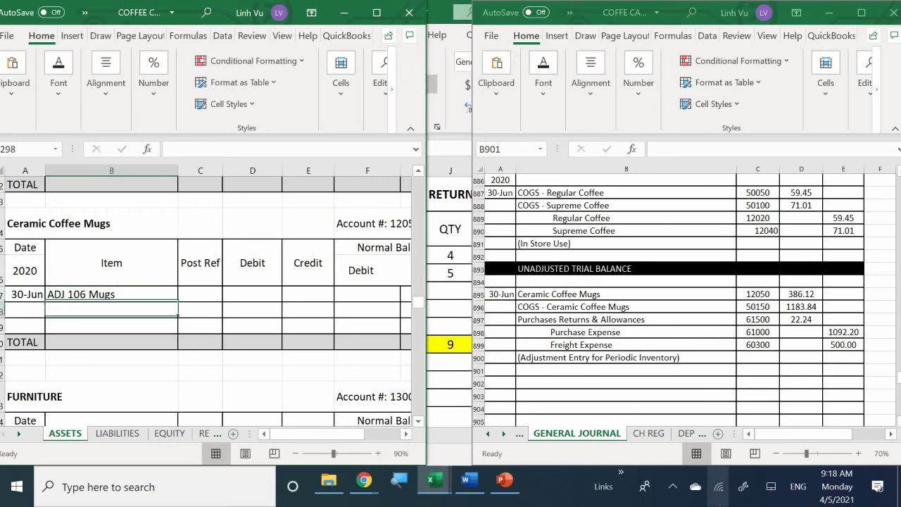
- Post a debit of 386.12 on the "ADJ 106 Mugs" line
key(Up)
key(Right)
key(Right)
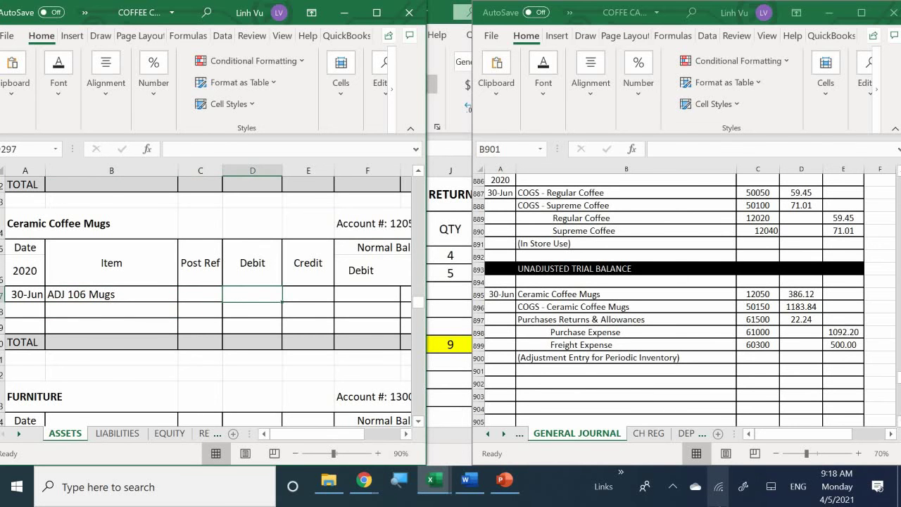
text(386.)
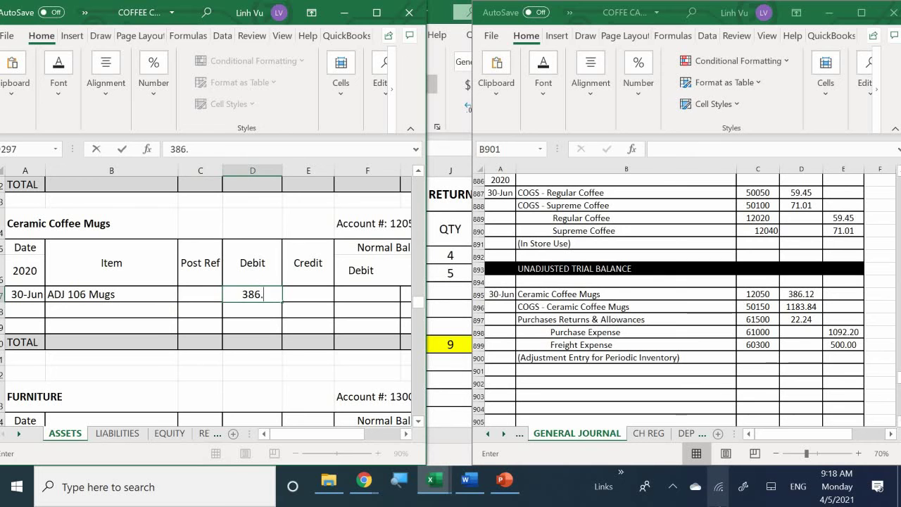
text(12)
key(Return)
- Link the debit balance of the "ADJ 106 Mugs" line to its debit amount with a formula
key(Right)
key(Right)
key(Up)
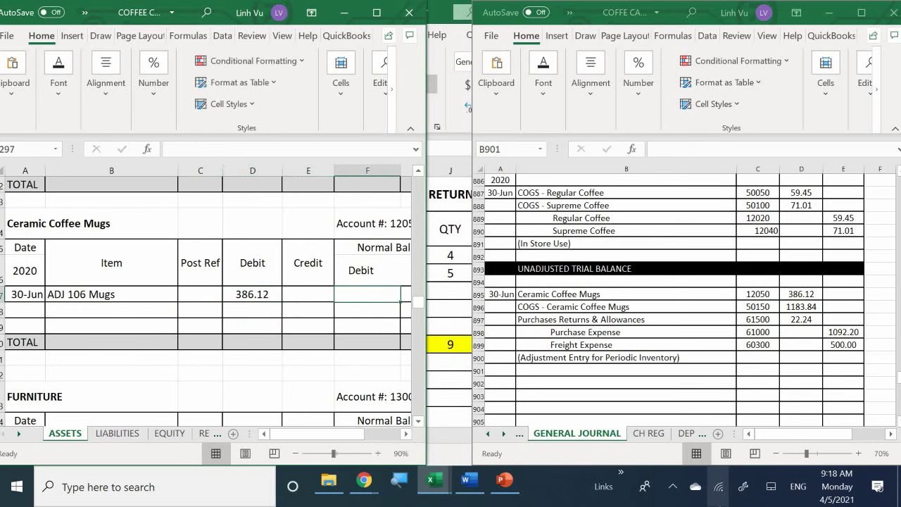
text(=)
key(Left)
key(Left)
key(Return)
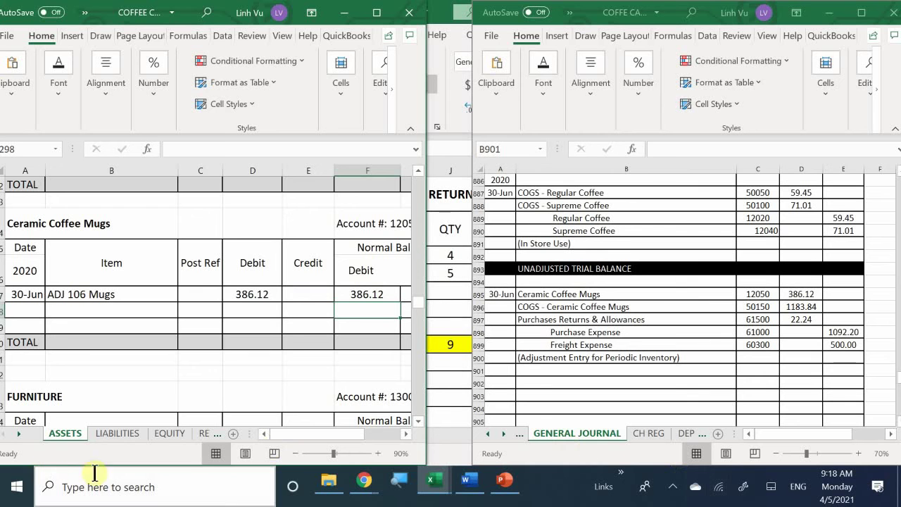
- Start a 6/30 line in the COGS – Ceramic Coffee Mugs account on the COGS sheet, described as "ADJ Sold 325 Mugs"
click(209, 433)
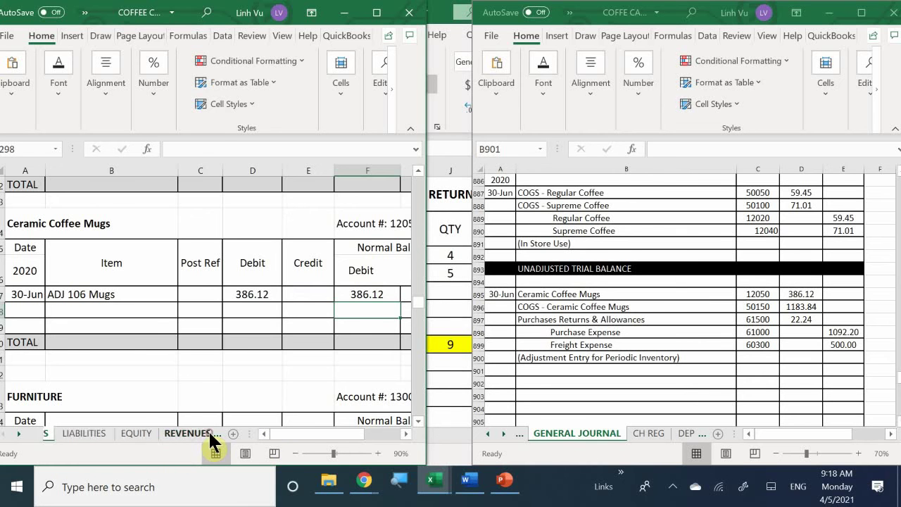
click(214, 434)
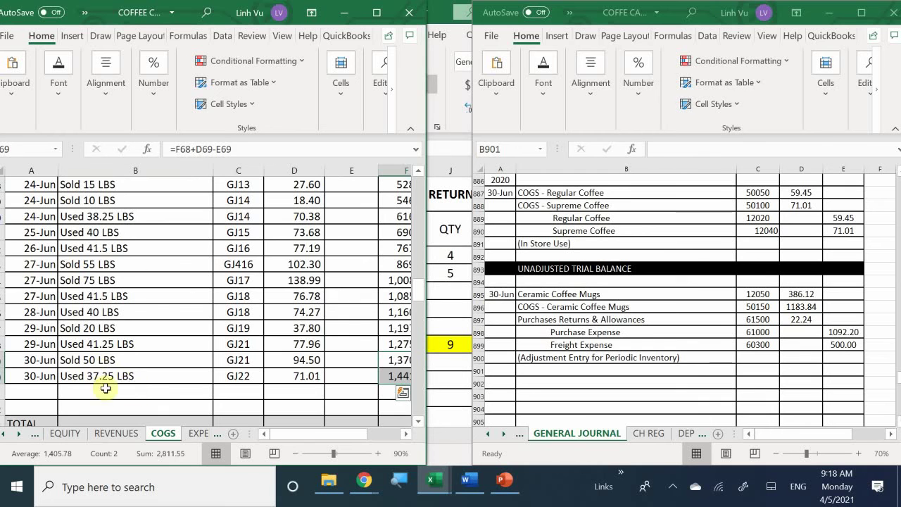
scroll(115, 342, down, 4)
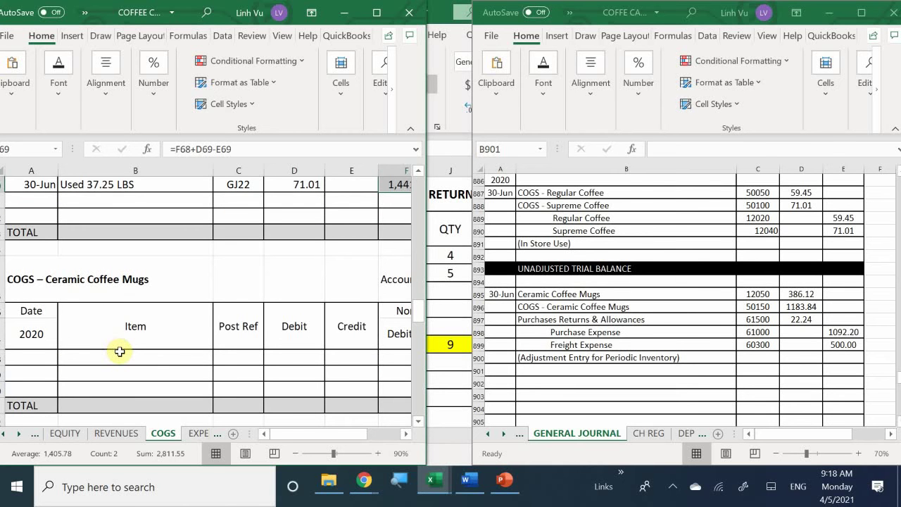
click(40, 358)
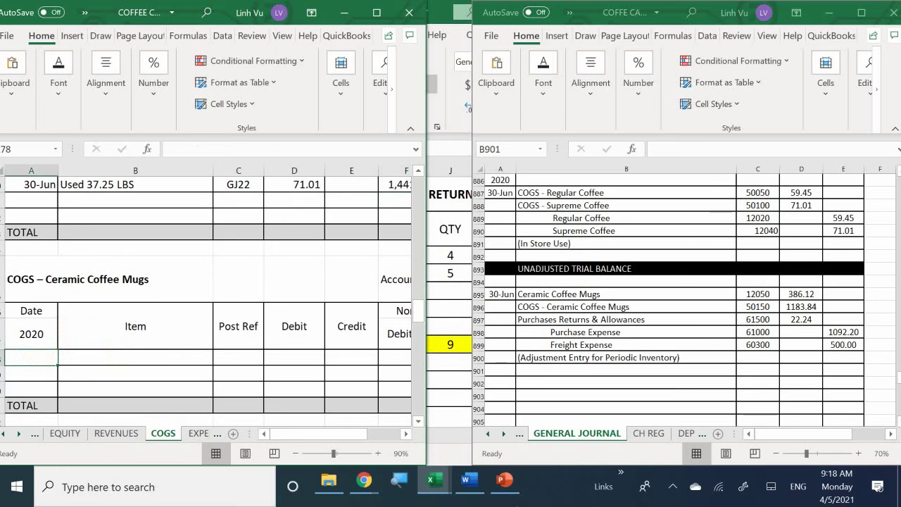
text(6/)
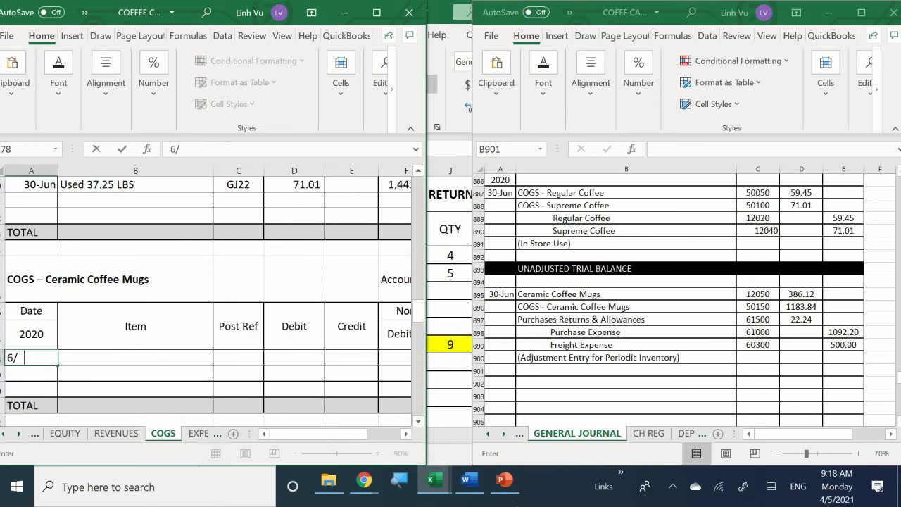
text(30)
key(Tab)
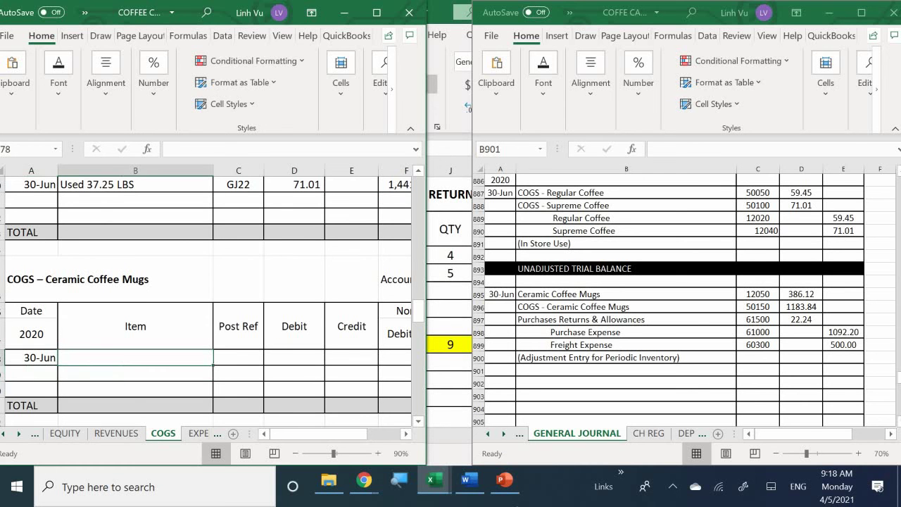
text(AD)
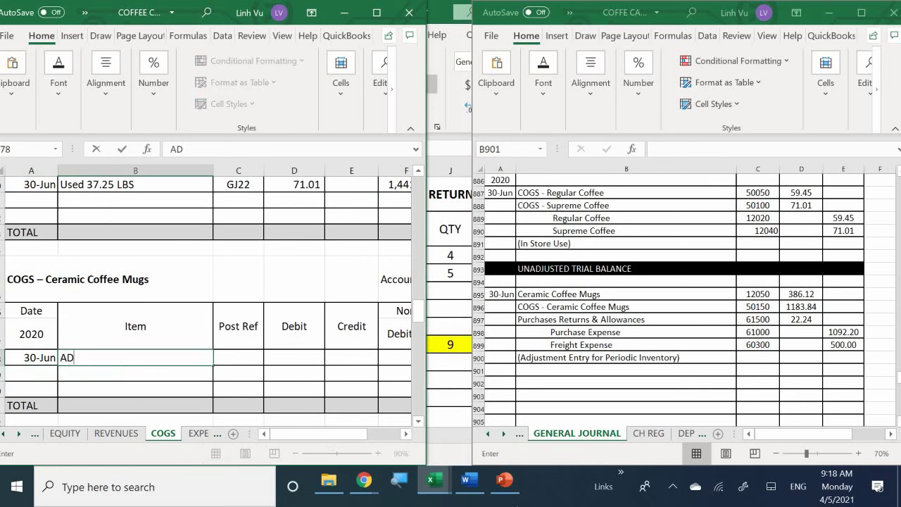
text(J Sold 325 M)
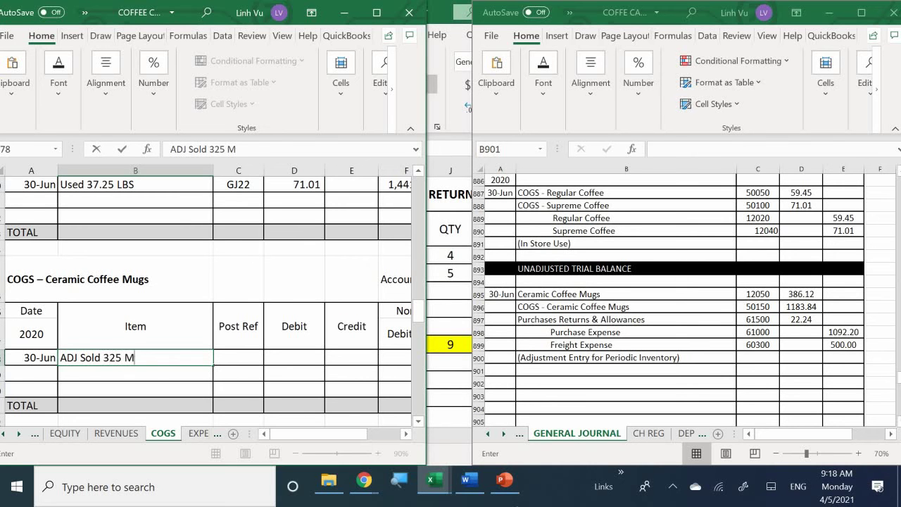
text(ugs)
- Post a debit of 1183.84 on the "ADJ Sold 325 Mugs" line and set its debit balance with =D78
click(295, 357)
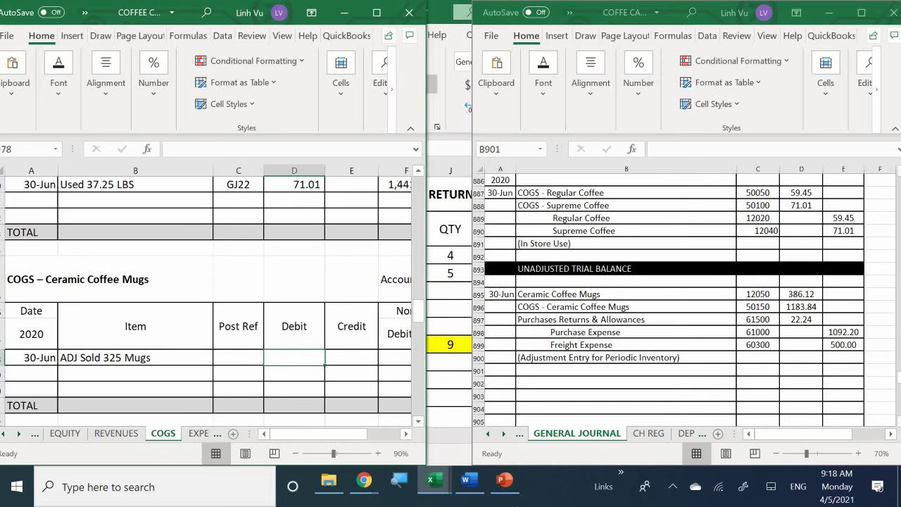
text(1183.)
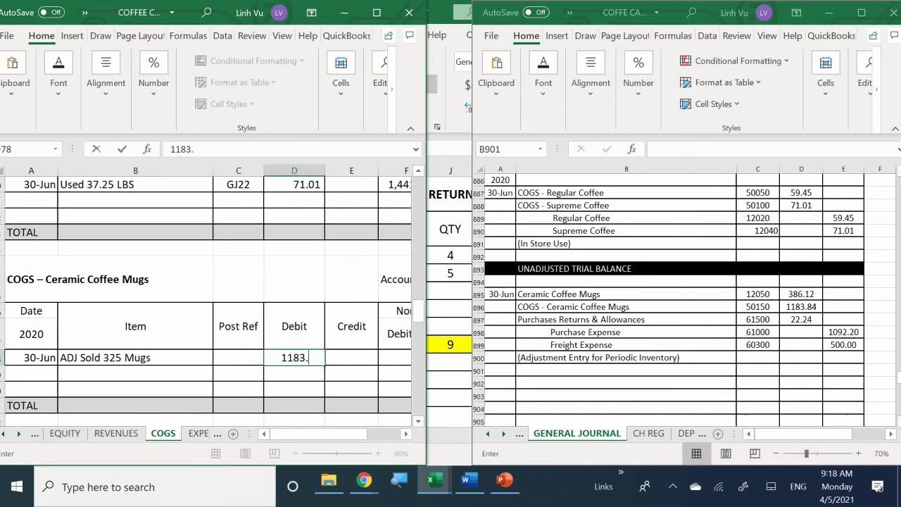
text(84)
key(Return)
key(Right)
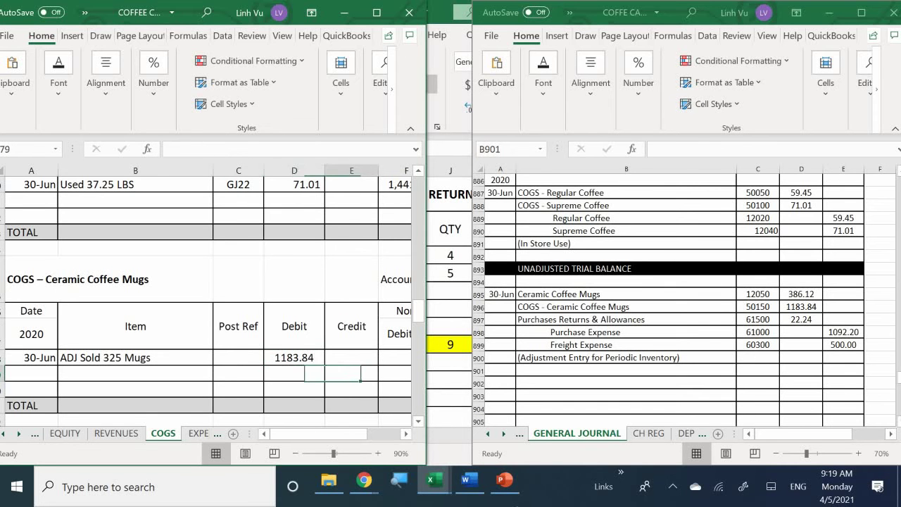
click(395, 357)
text(=D78)
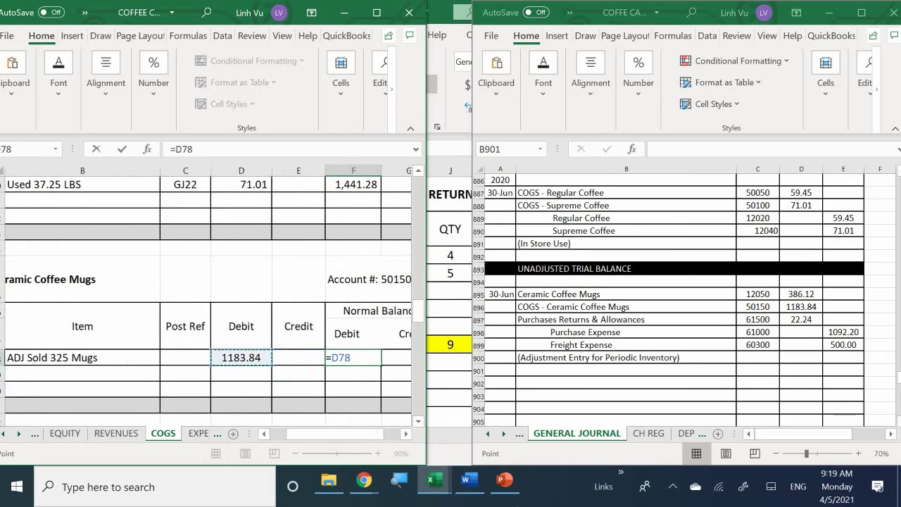
key(Return)
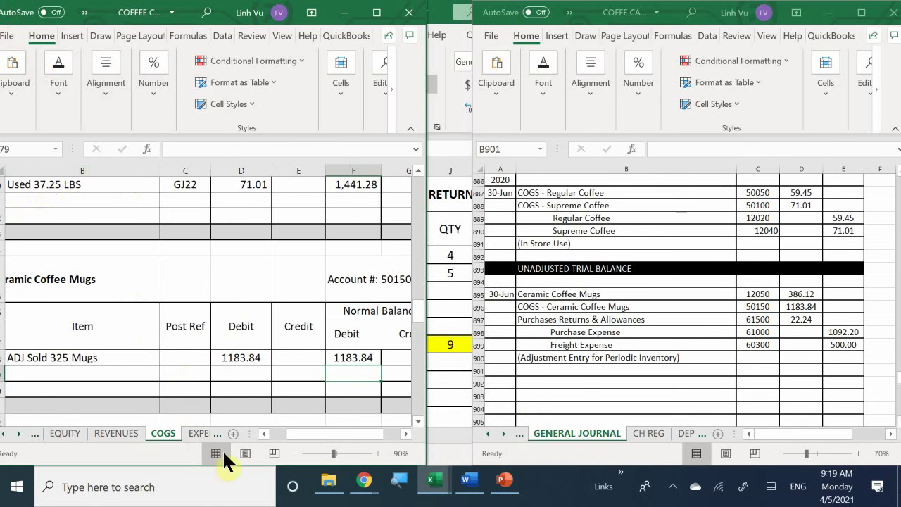
- Find the Purchase Returns & Allowances account on the EXPENSES - OP sheet
click(194, 432)
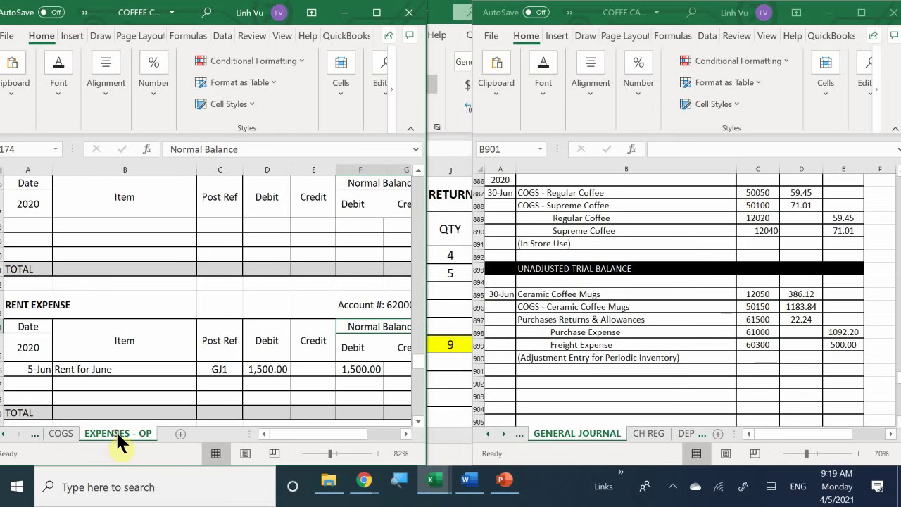
scroll(123, 332, down, 3)
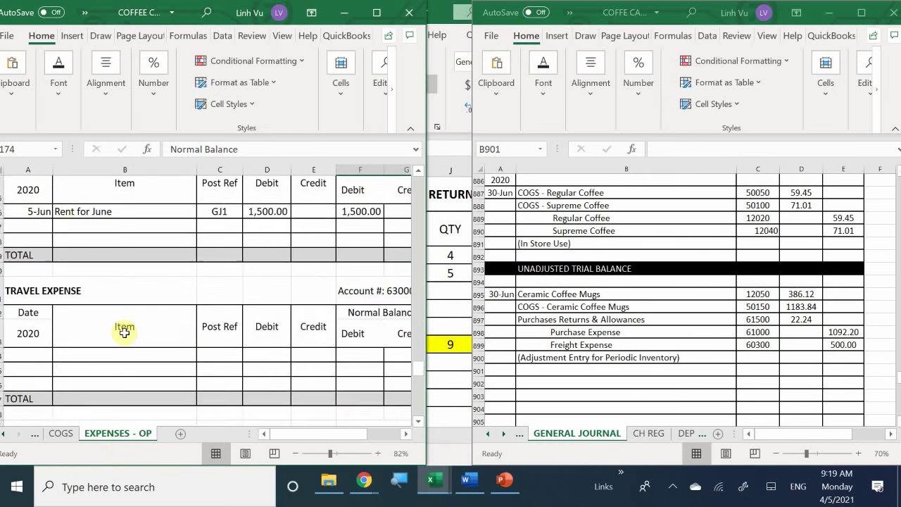
scroll(124, 332, down, 5)
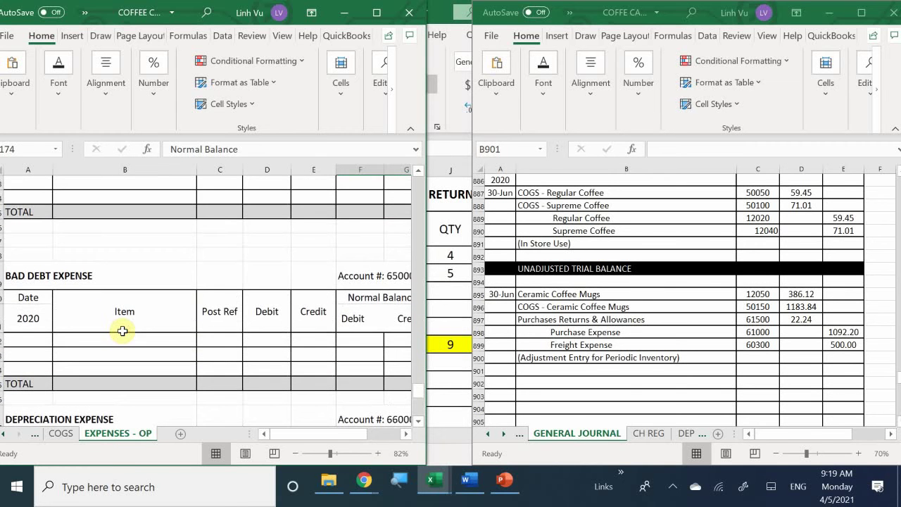
scroll(122, 331, down, 8)
scroll(122, 330, up, 8)
scroll(121, 330, up, 6)
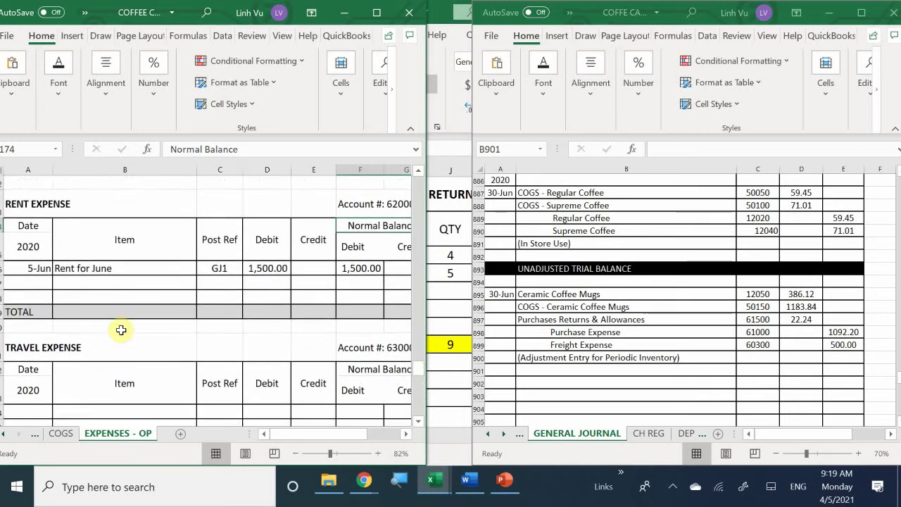
scroll(121, 330, up, 5)
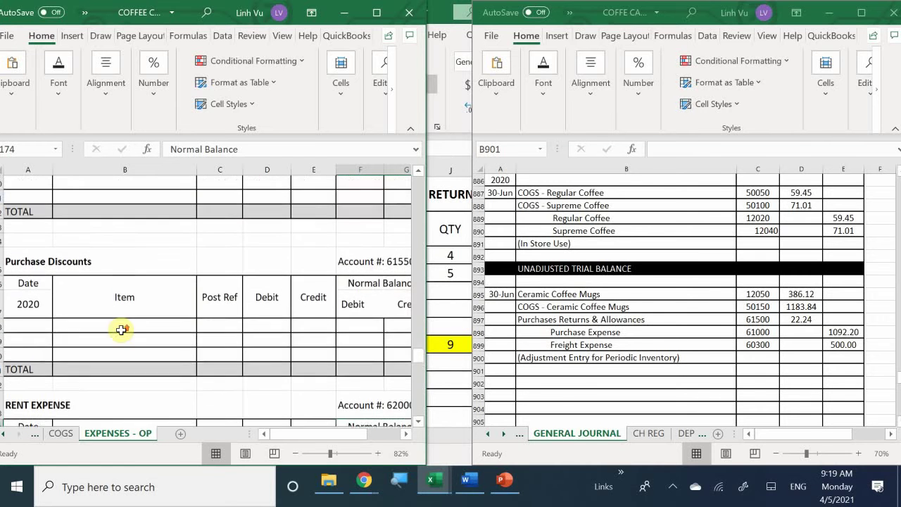
scroll(121, 330, up, 2)
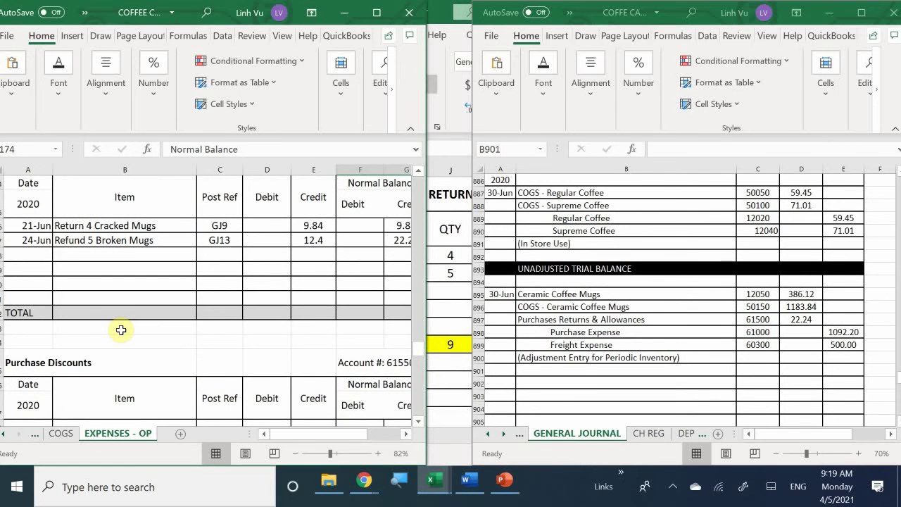
scroll(121, 330, down, 1)
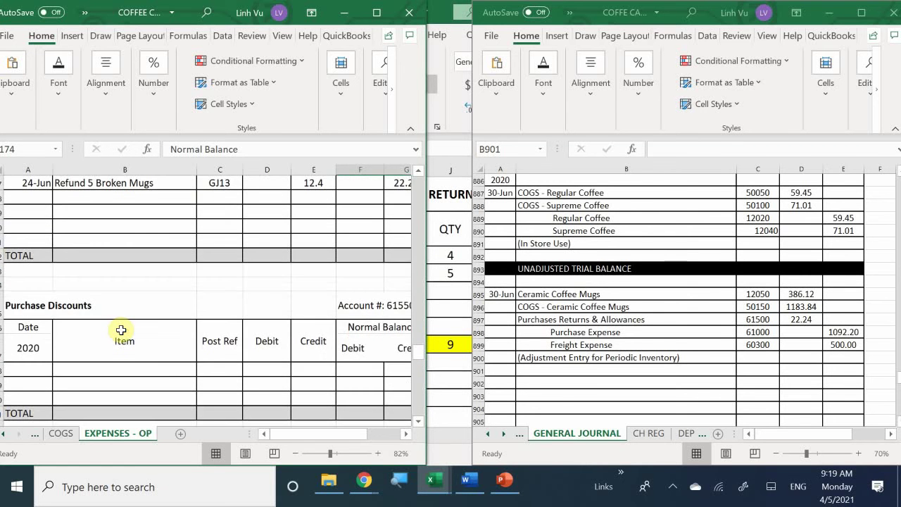
scroll(121, 330, up, 3)
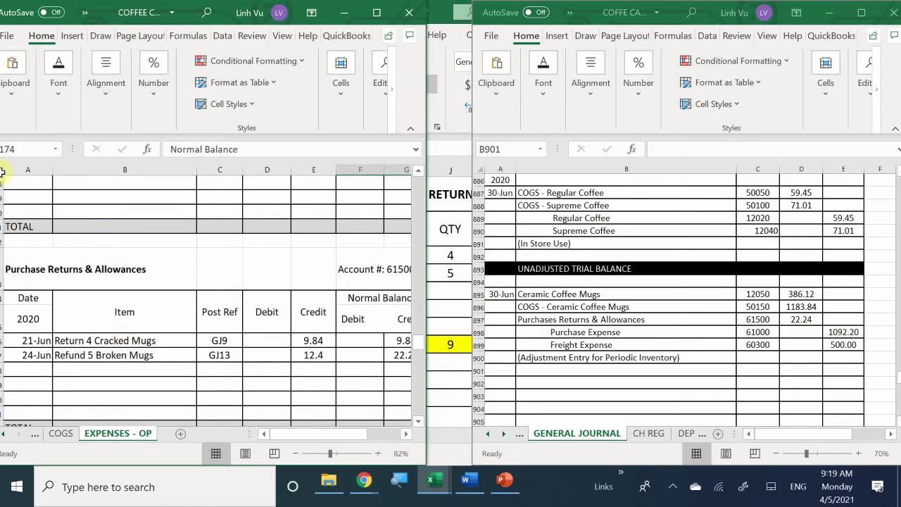
scroll(74, 282, down, 1)
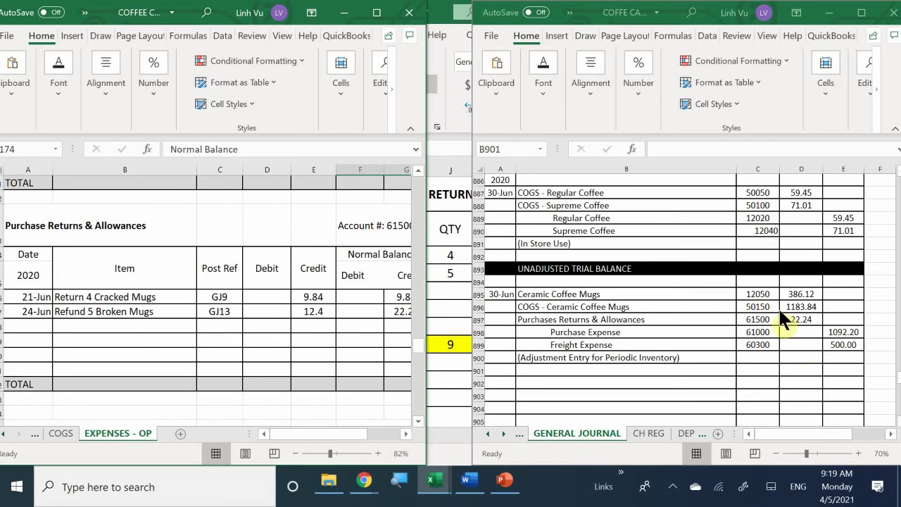
- Start a 6/30 line in the Purchase Returns & Allowances account, described as "ADJ"
click(22, 323)
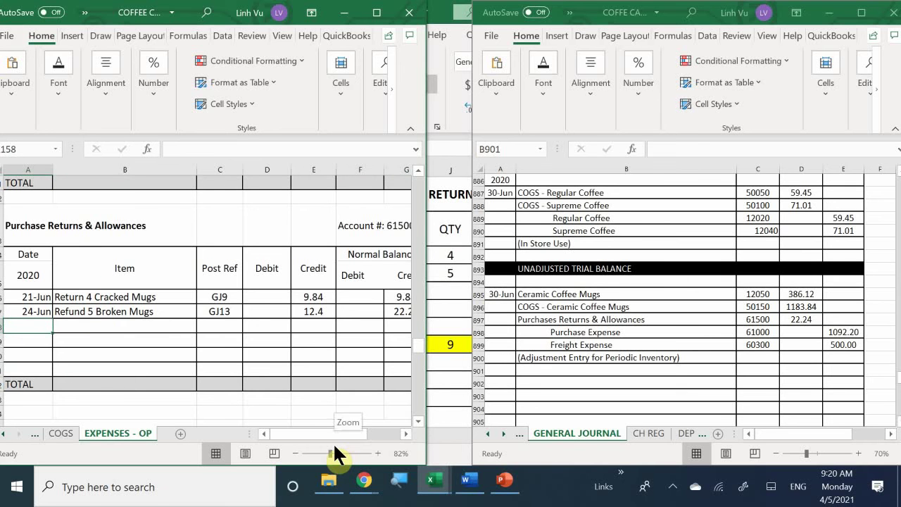
text(6/30)
key(Return)
key(Up)
key(Right)
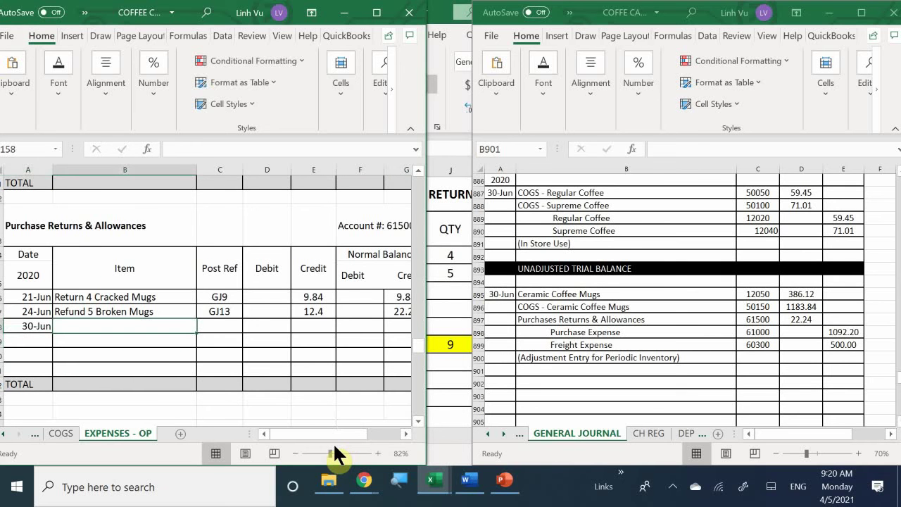
text(AD)
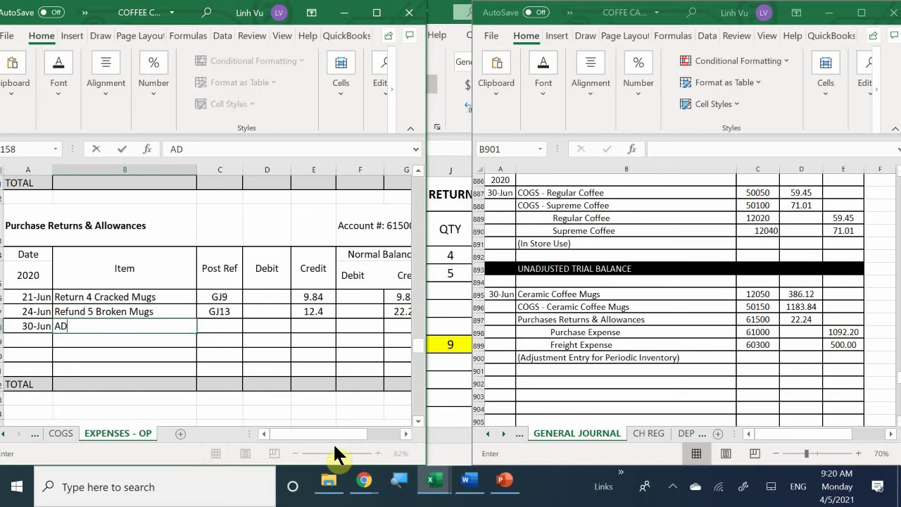
text(H)
key(BackSpace)
text(J)
key(Tab)
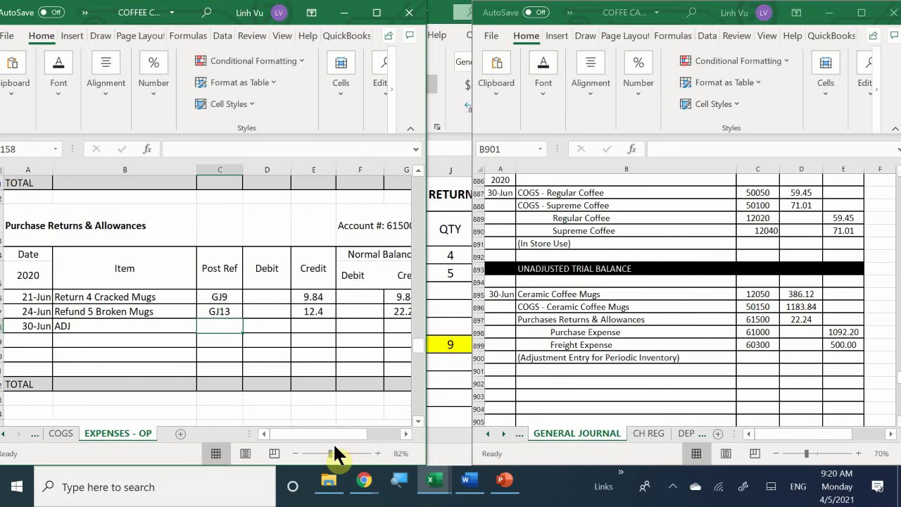
- Check the general journal page number and enter GJ22 as the post reference of the Purchase Returns & Allowances "ADJ" line
click(725, 305)
scroll(725, 306, up, 5)
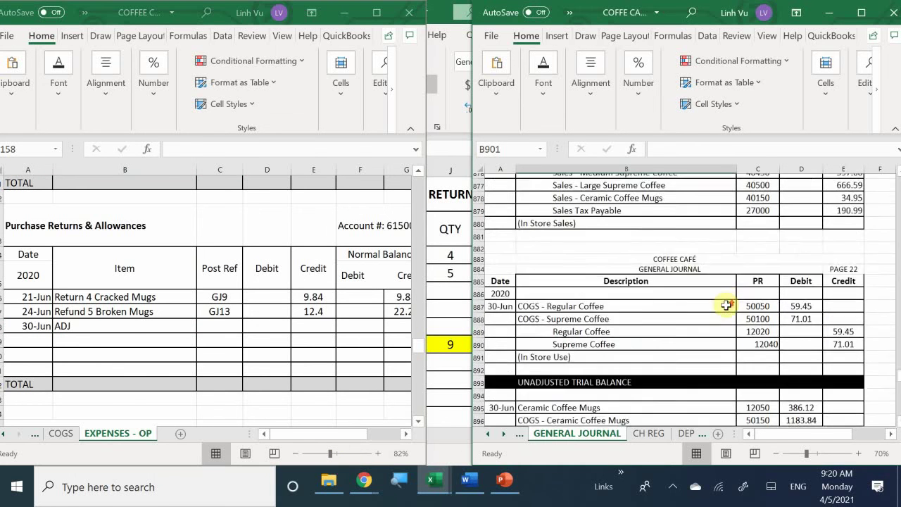
scroll(725, 305, down, 5)
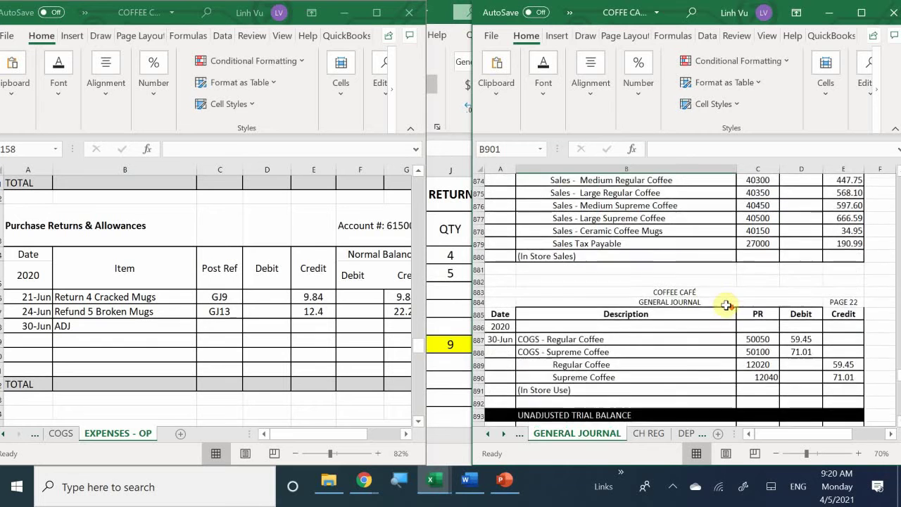
scroll(726, 305, down, 1)
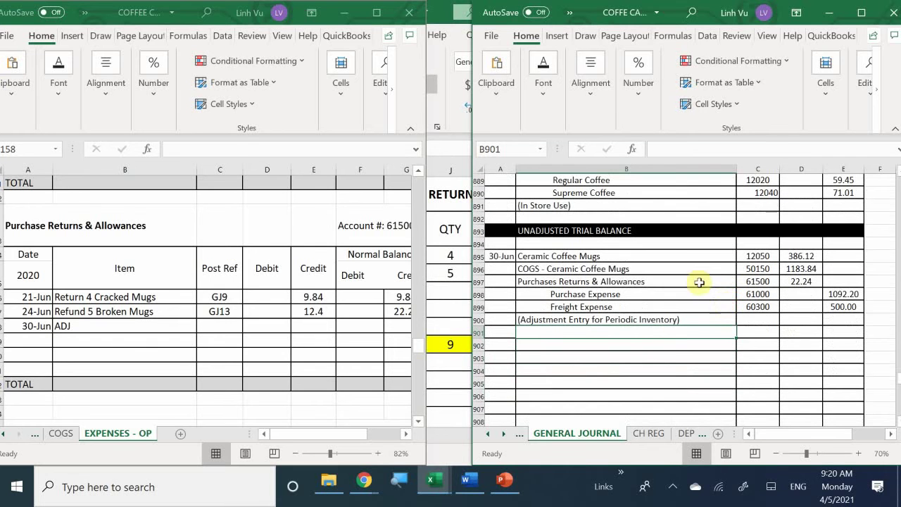
click(213, 324)
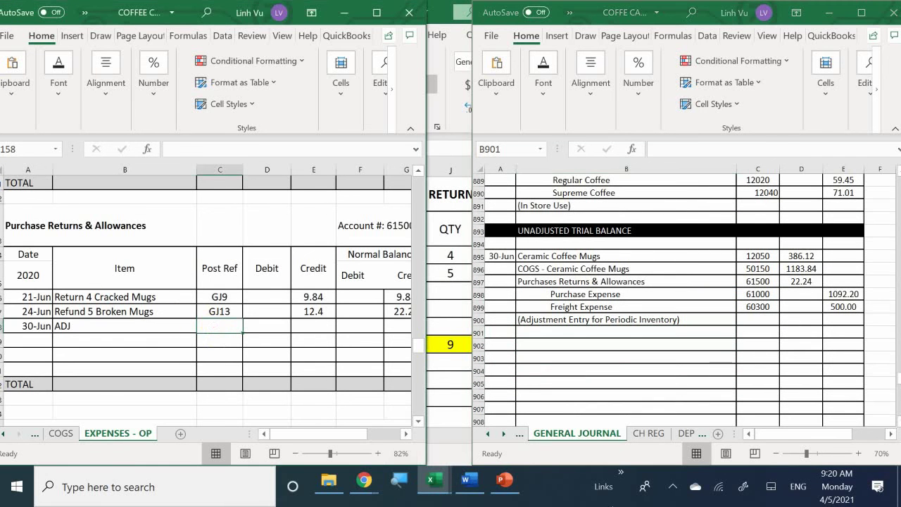
text(GJ22)
key(Tab)
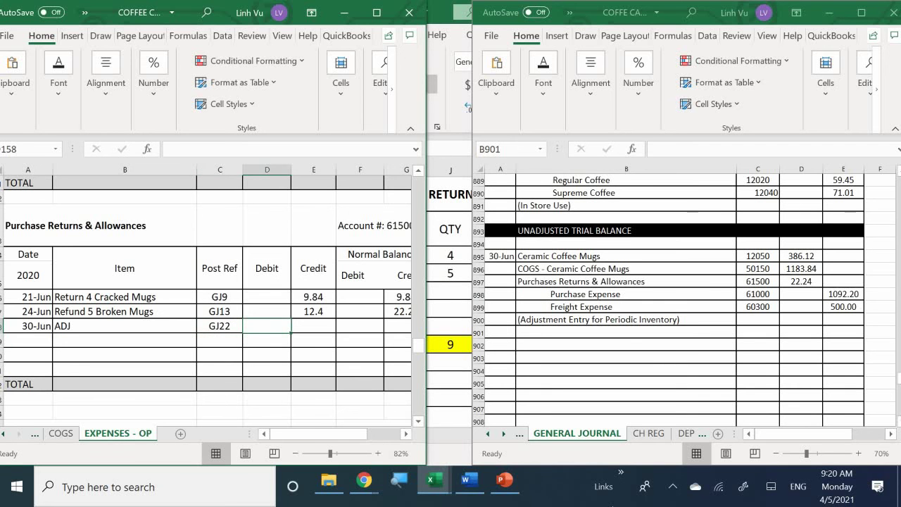
- Post a debit of 22.24 on the Purchase Returns & Allowances "ADJ" line and copy the credit balance formula down to it
text(22.24)
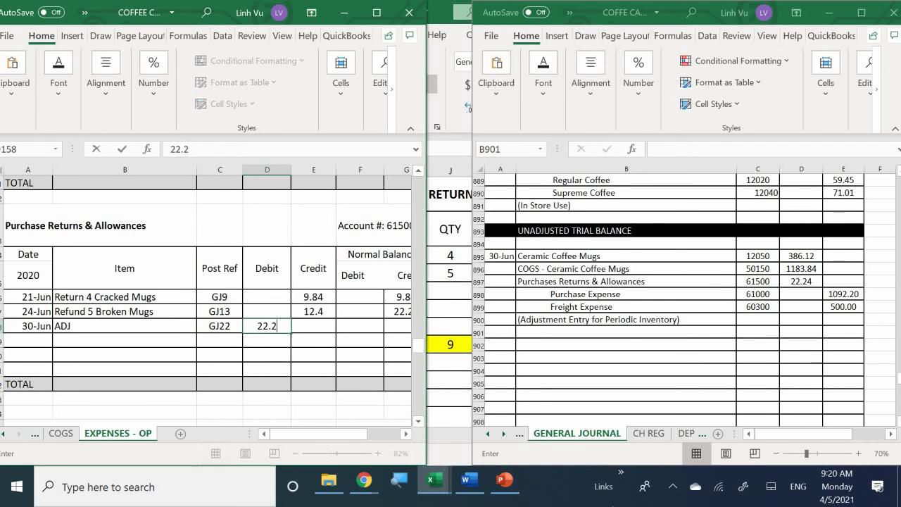
key(Return)
key(Right)
key(Right)
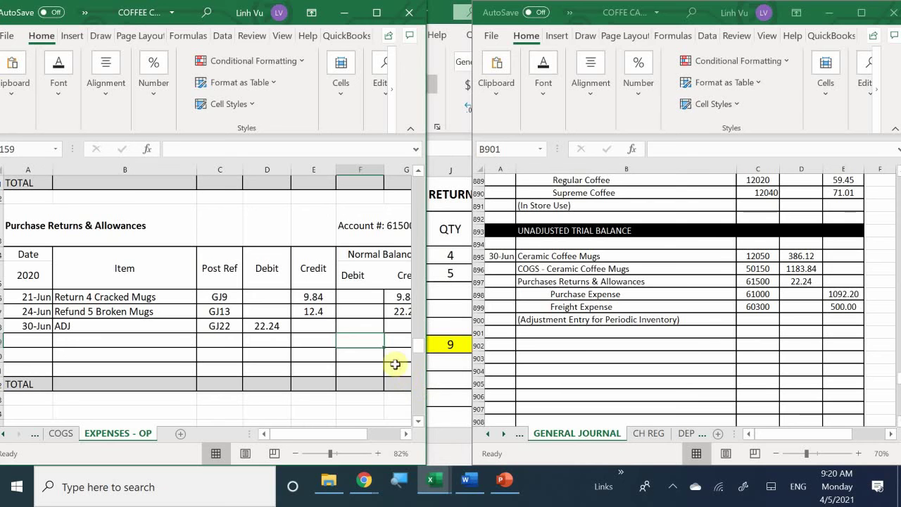
drag(427, 349, 471, 358)
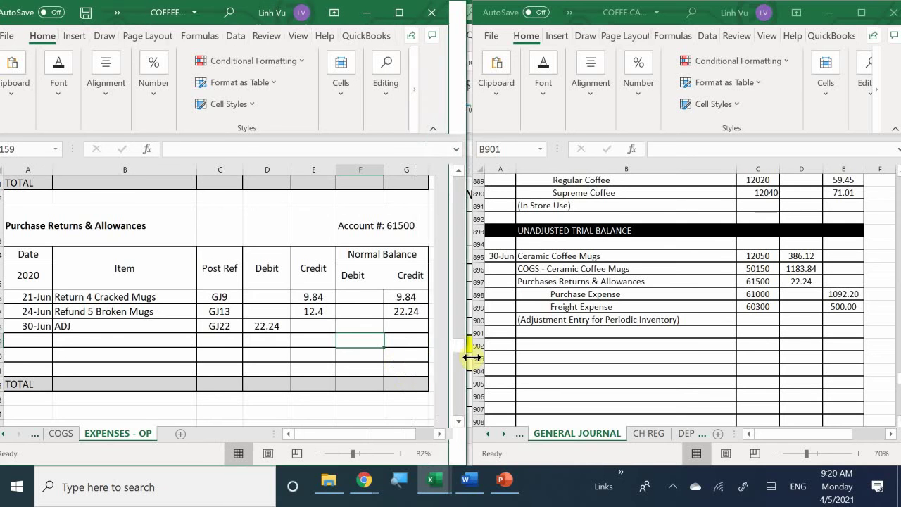
click(415, 318)
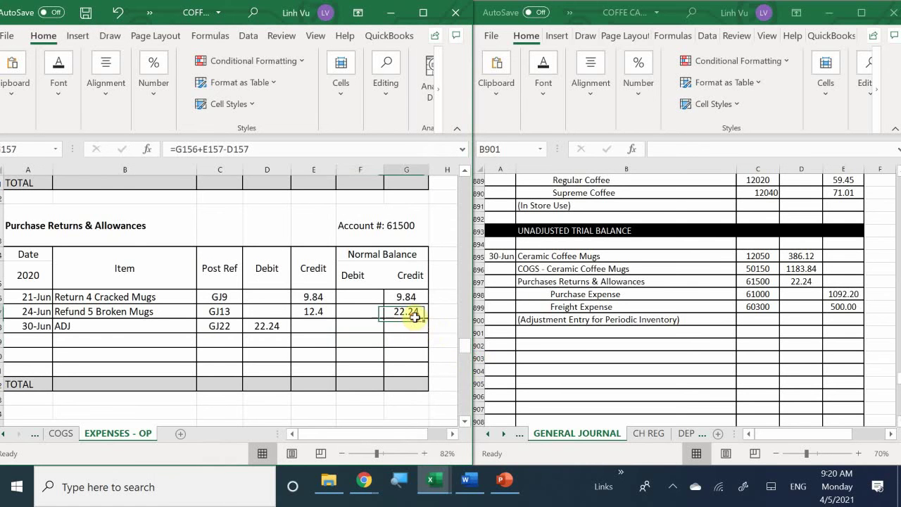
drag(428, 322, 433, 333)
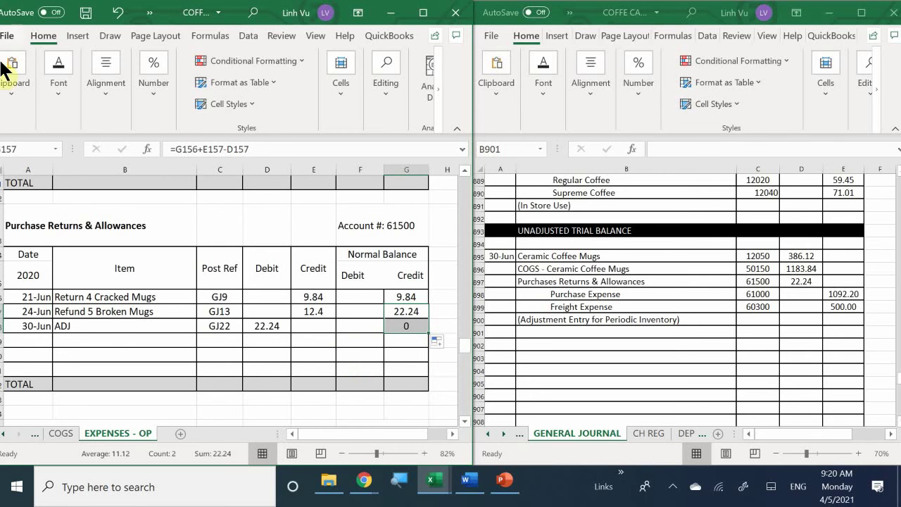
- Start a 6/30 line in the Purchase Expense account, described as "ADJ"
scroll(108, 338, up, 5)
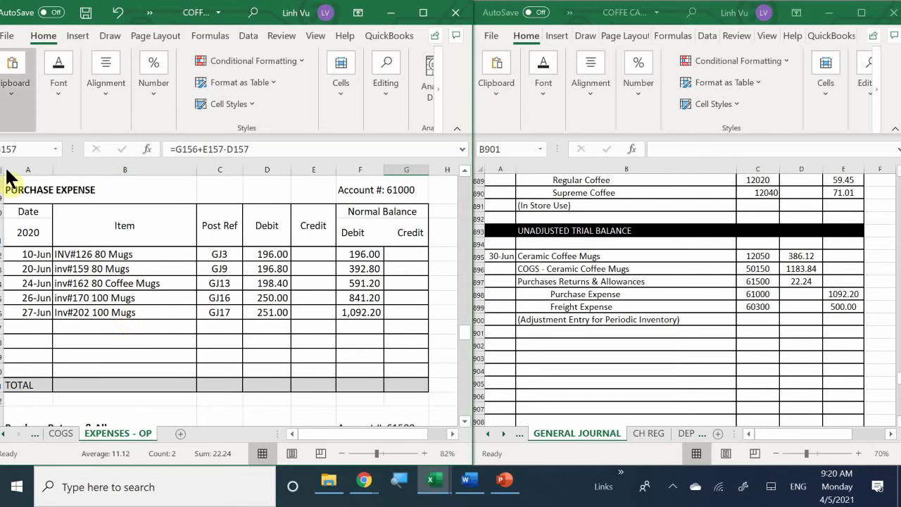
click(30, 326)
text(6/)
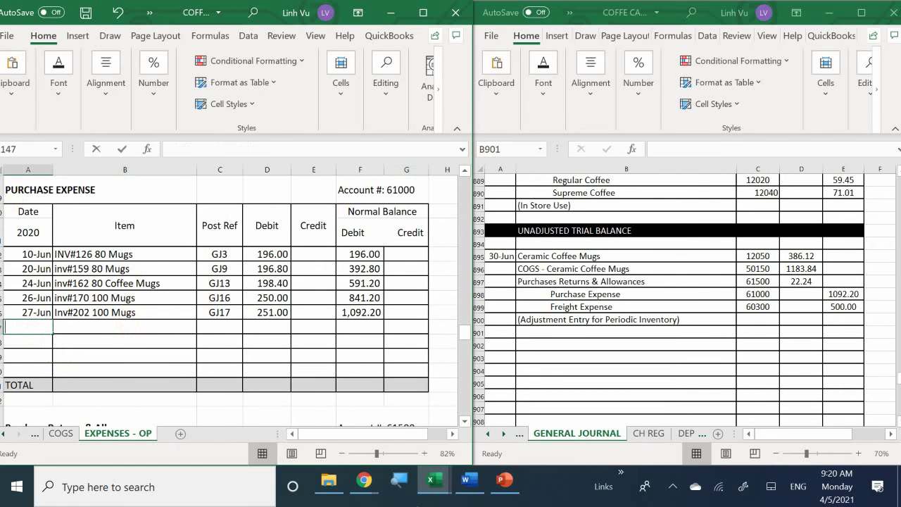
text(30)
key(Return)
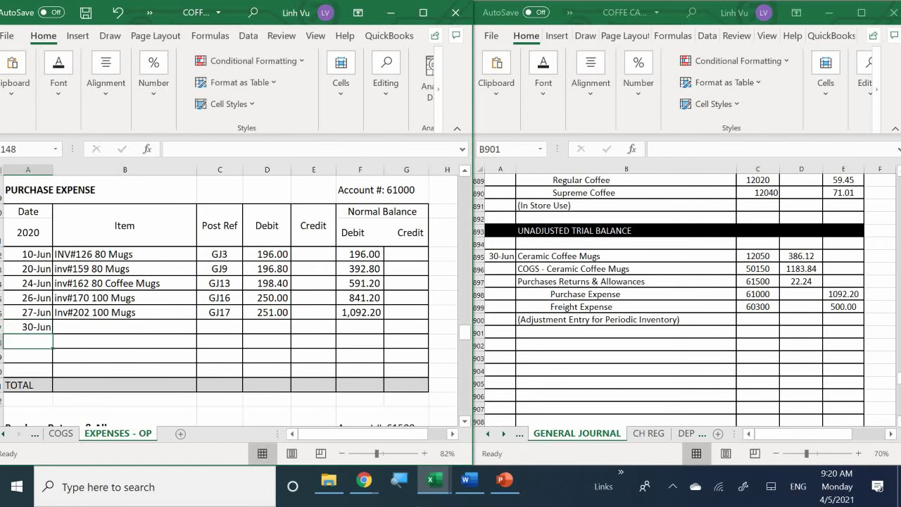
click(124, 325)
text(ADH)
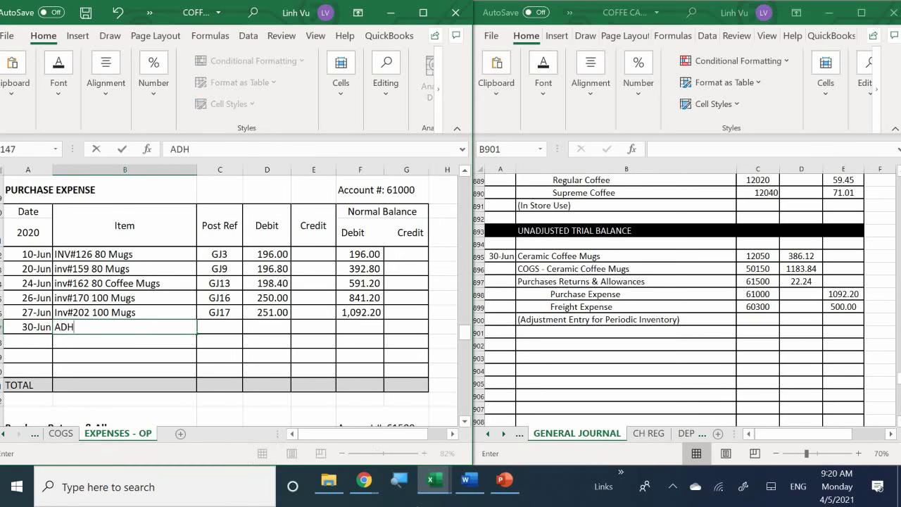
key(BackSpace)
text(J)
key(Tab)
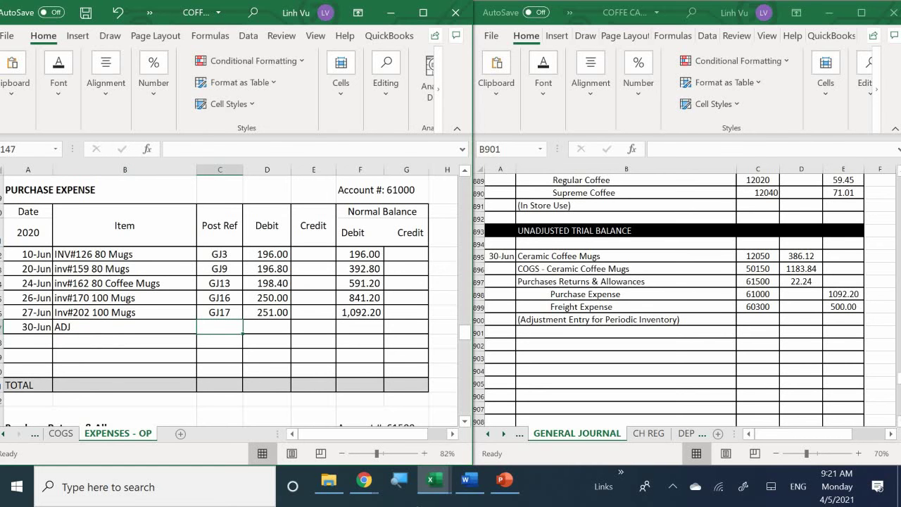
- Enter GJ22 as the post reference of the Purchase Expense "ADJ" line
text(GH)
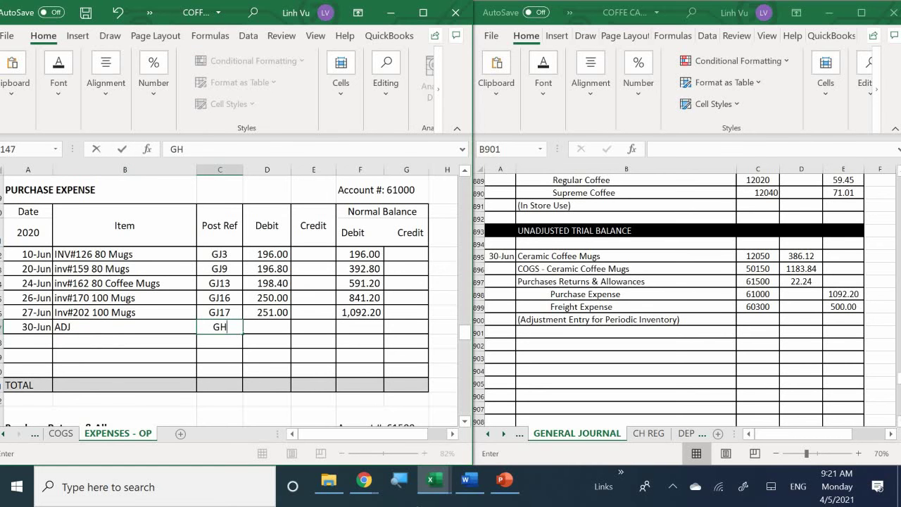
key(BackSpace)
text(J)
key(Return)
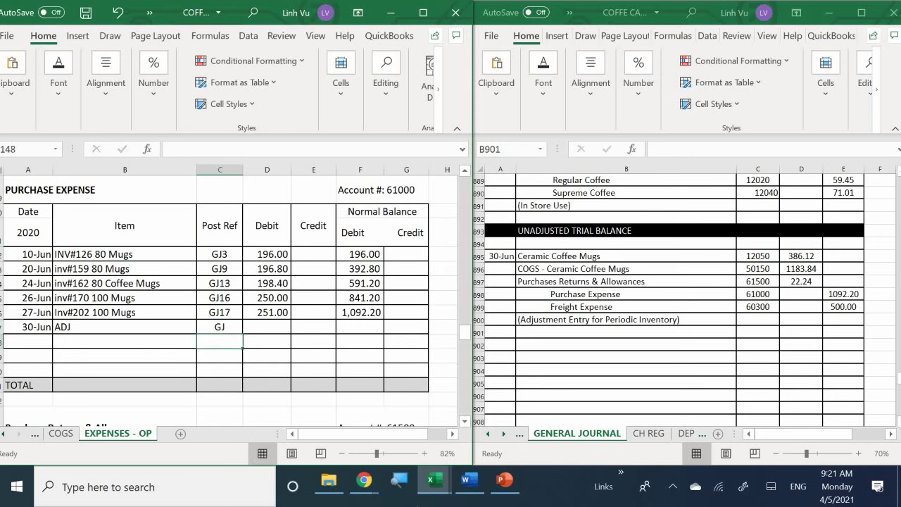
key(Right)
key(Up)
key(Left)
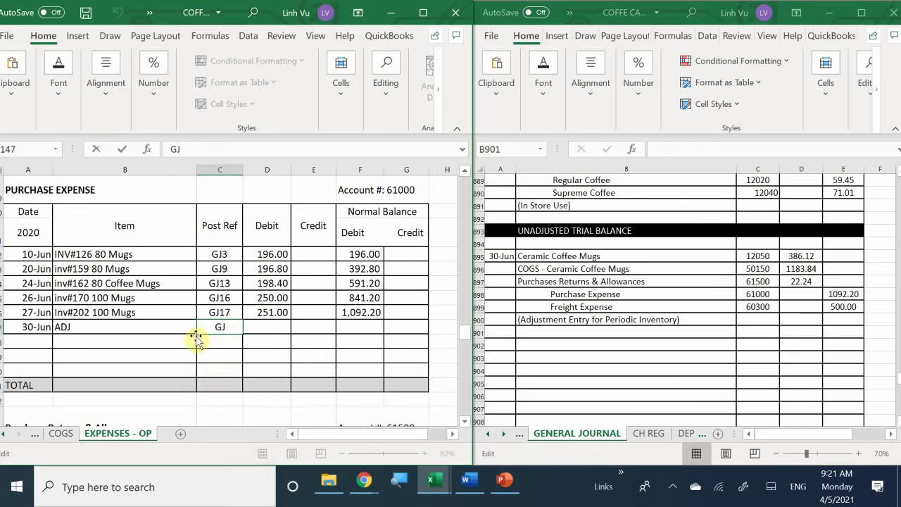
double_click(226, 327)
text(22)
key(Return)
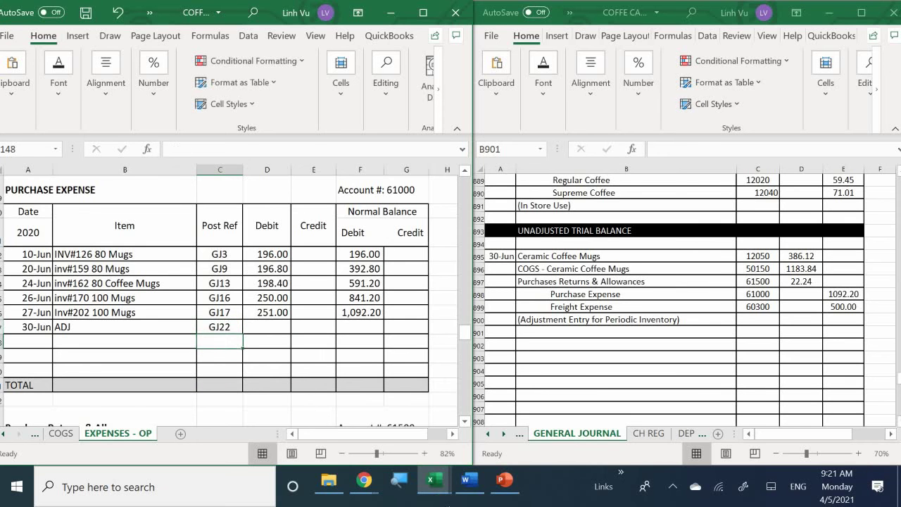
- Post a credit of 1092.2 on the Purchase Expense "ADJ" line
key(Right)
key(Up)
key(Right)
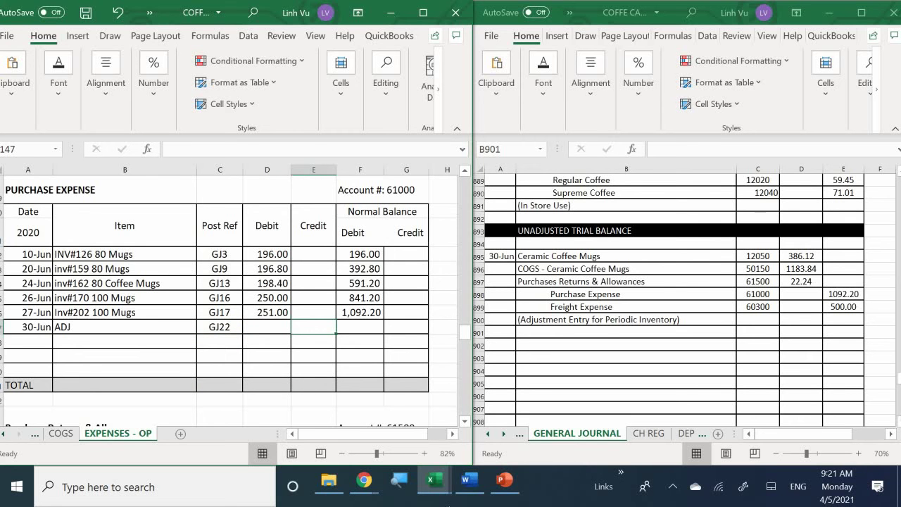
text(1092.2)
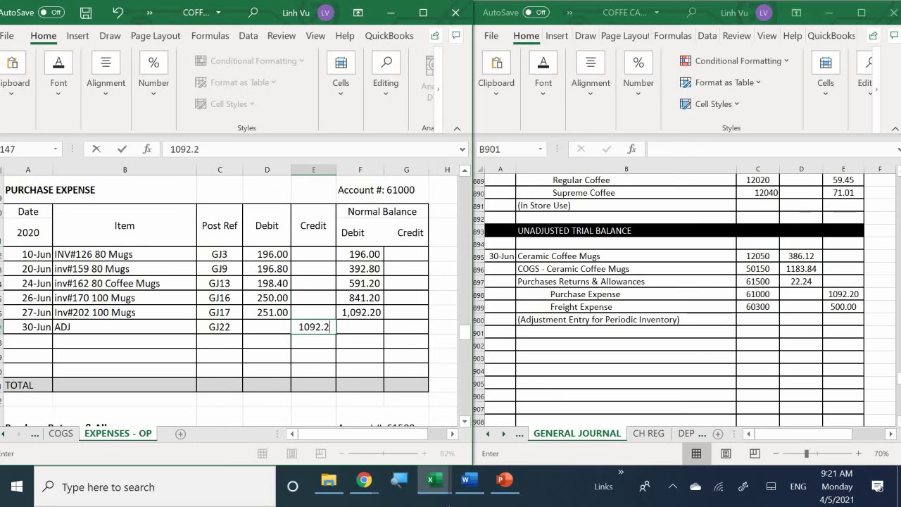
key(Return)
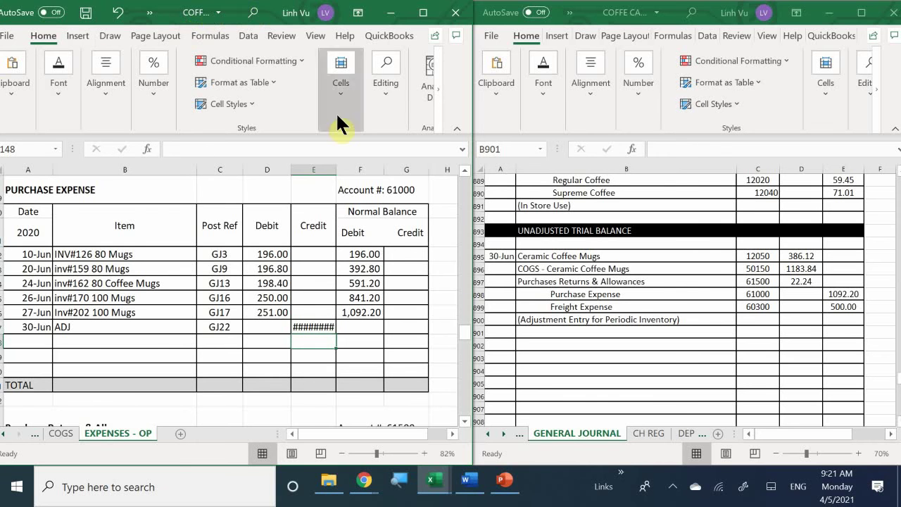
- Auto-fit the Credit column's width and copy the Purchase Expense debit balance formula down to the "ADJ" line
double_click(336, 166)
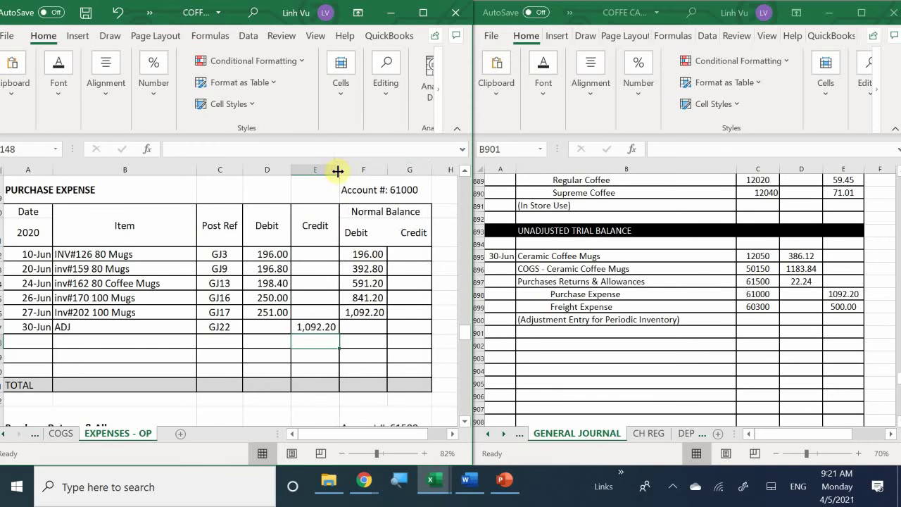
click(368, 315)
drag(387, 327, 390, 332)
click(299, 342)
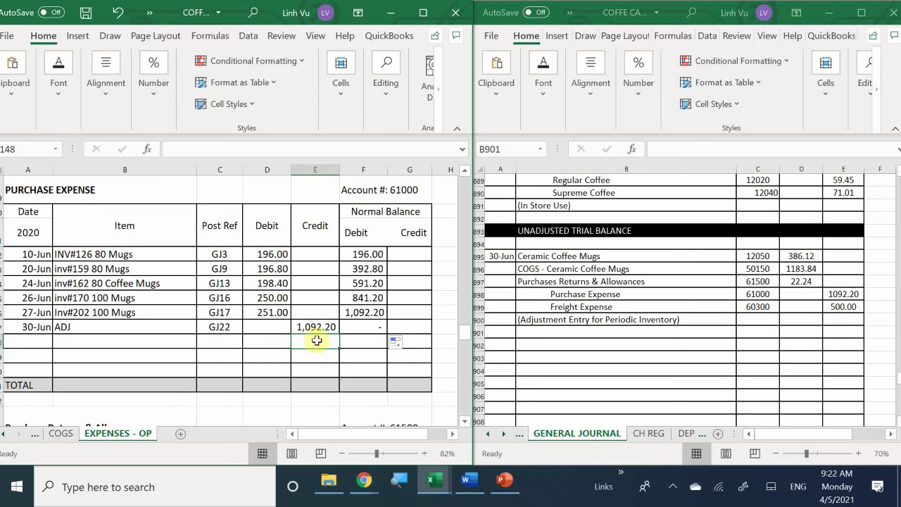
- Start a 6/30 line in the Freight Expense account, described as "ADJ"
mouse_move(368, 482)
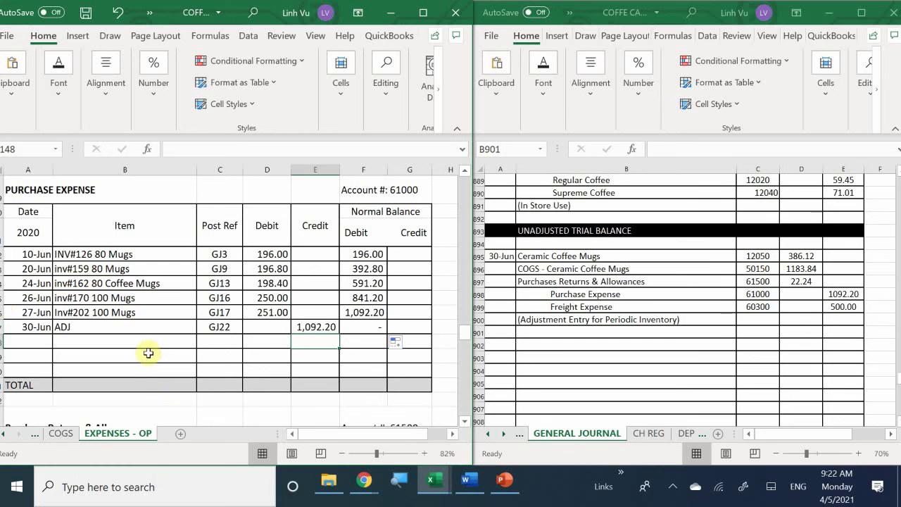
click(172, 354)
scroll(172, 354, up, 20)
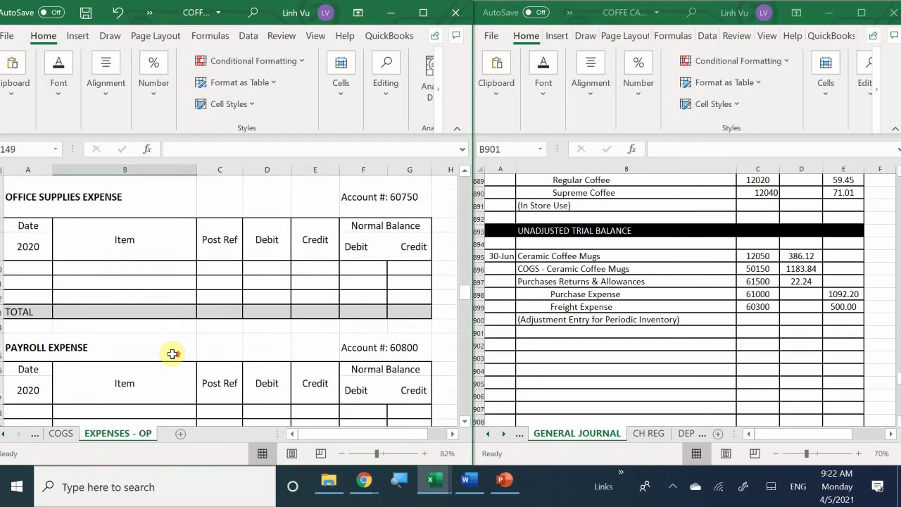
scroll(130, 312, up, 15)
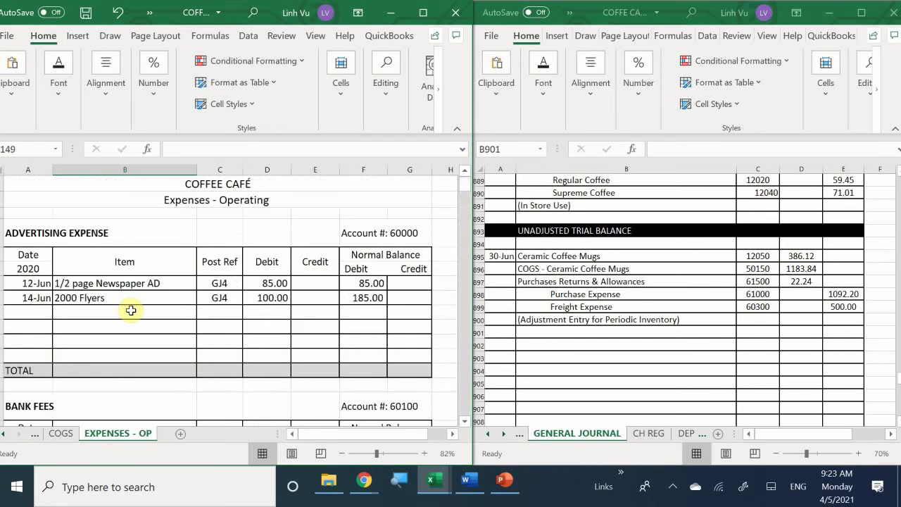
scroll(131, 311, down, 12)
scroll(131, 311, down, 2)
scroll(131, 310, up, 2)
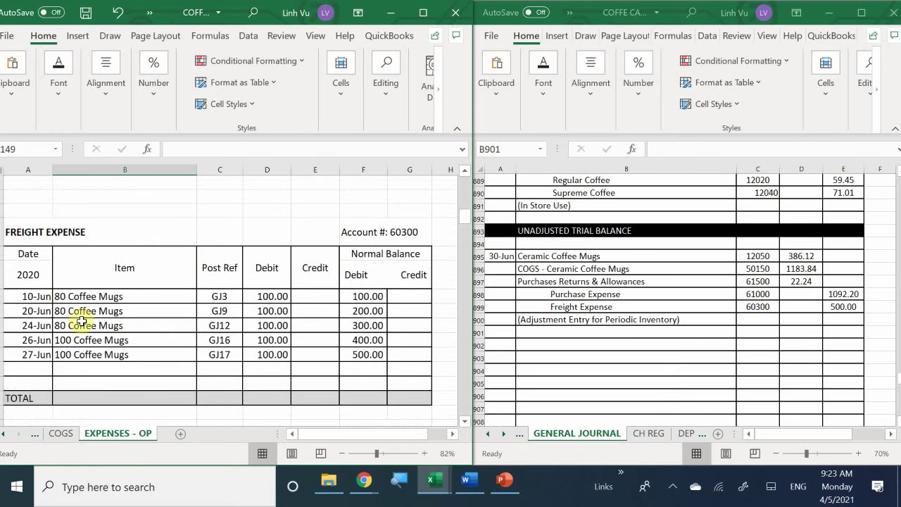
click(37, 368)
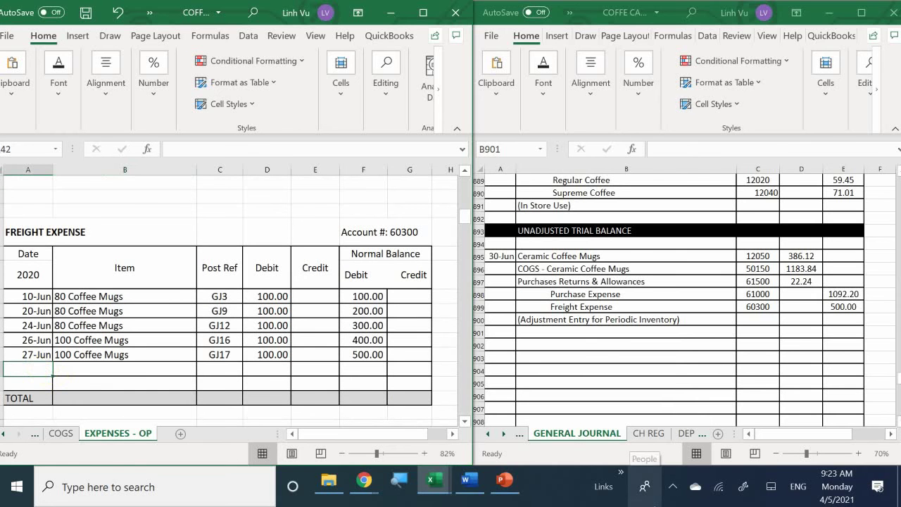
text(6/30)
key(Tab)
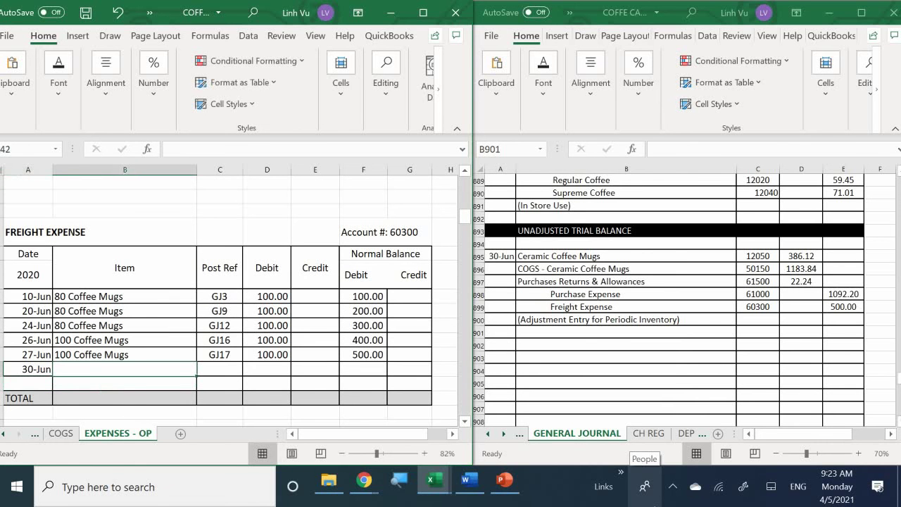
text(ADJ)
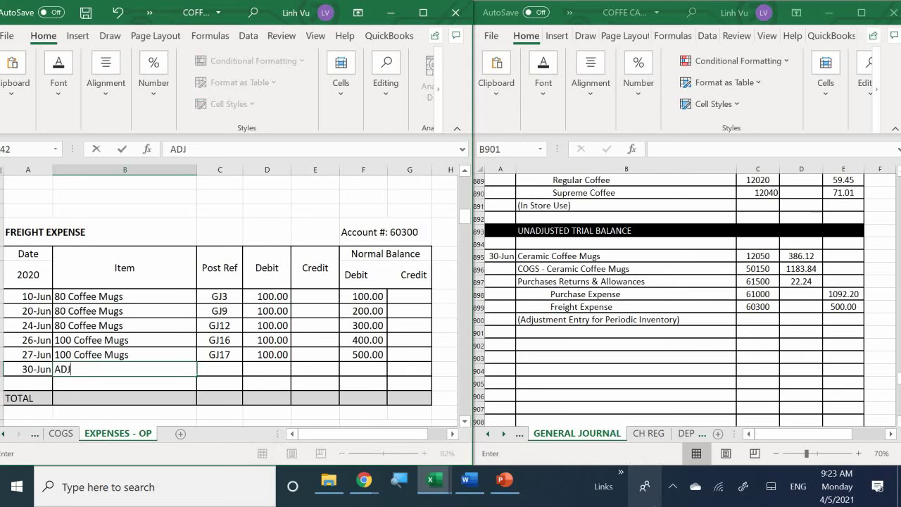
key(Tab)
- Enter post reference GJ22 and a credit of 500 on the Freight Expense "ADJ" line
text(G)
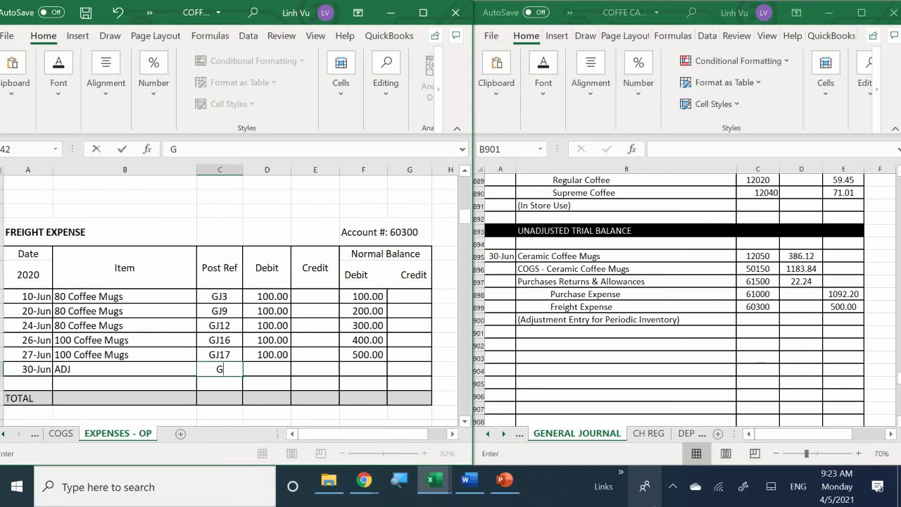
text(J22)
key(Tab)
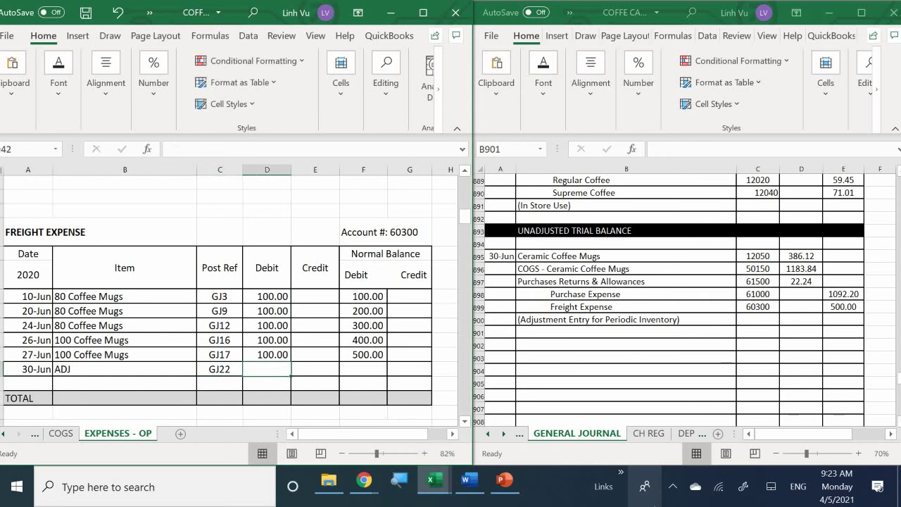
key(Tab)
text(5)
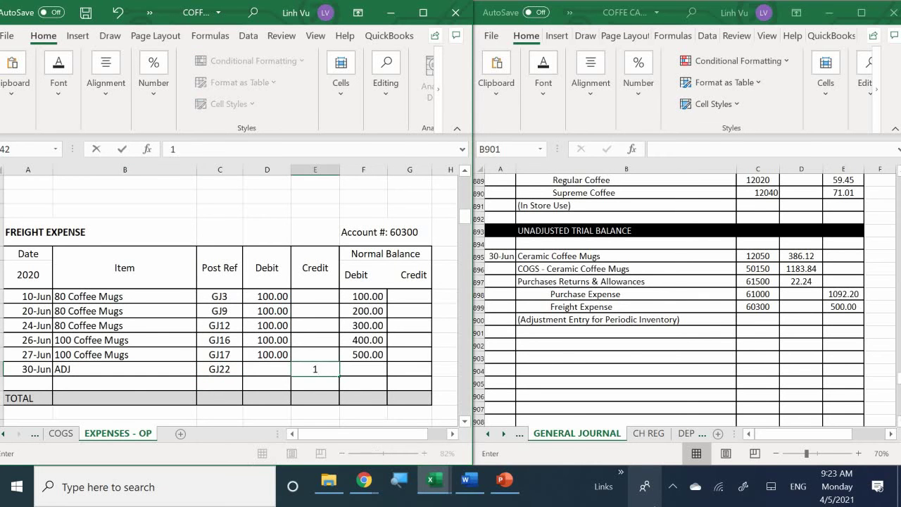
text(00)
key(Return)
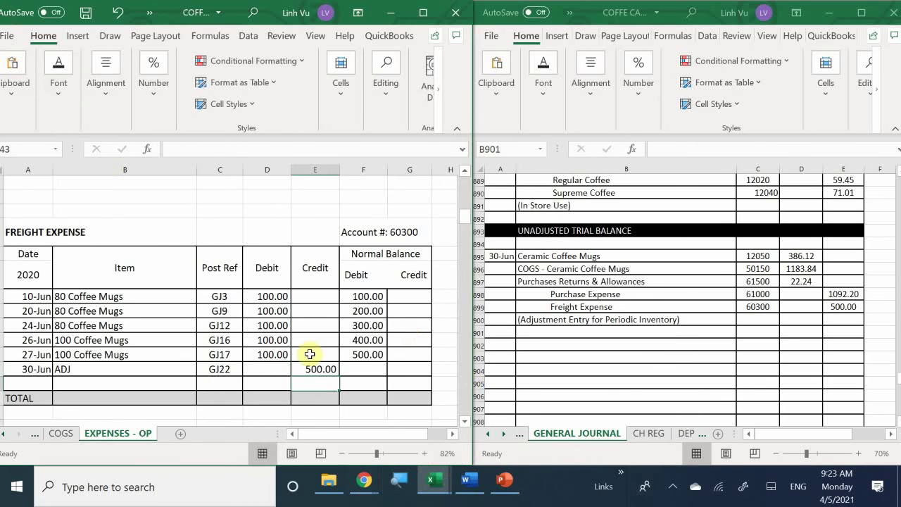
- Copy the Freight Expense debit balance formula down to the "ADJ" line
click(370, 355)
drag(387, 362, 389, 377)
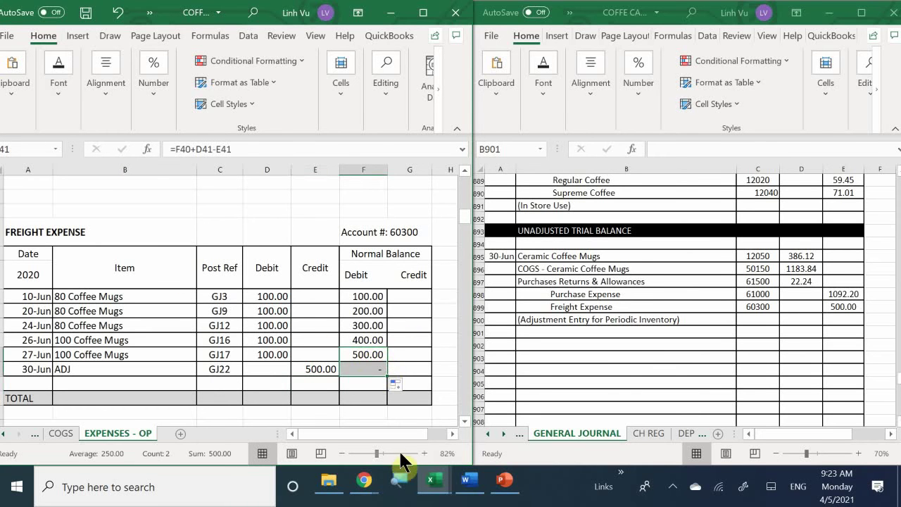
click(334, 411)
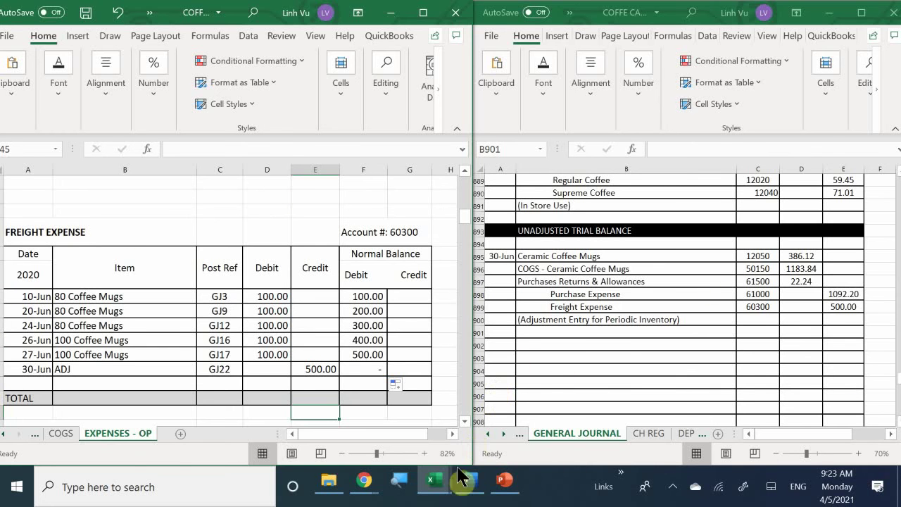
- Switch to the Coffee Café instructions in Word and examine the full Cost of Material Sold table under the adjusting entries
click(472, 488)
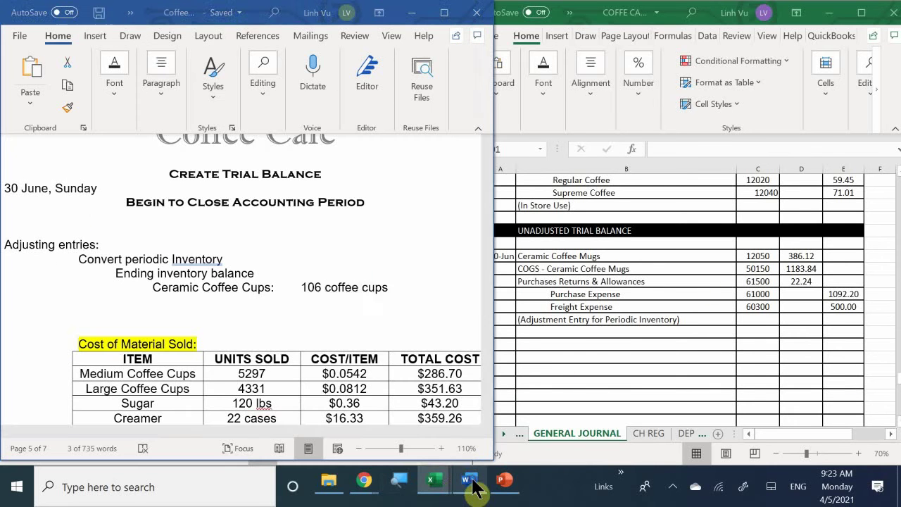
click(272, 310)
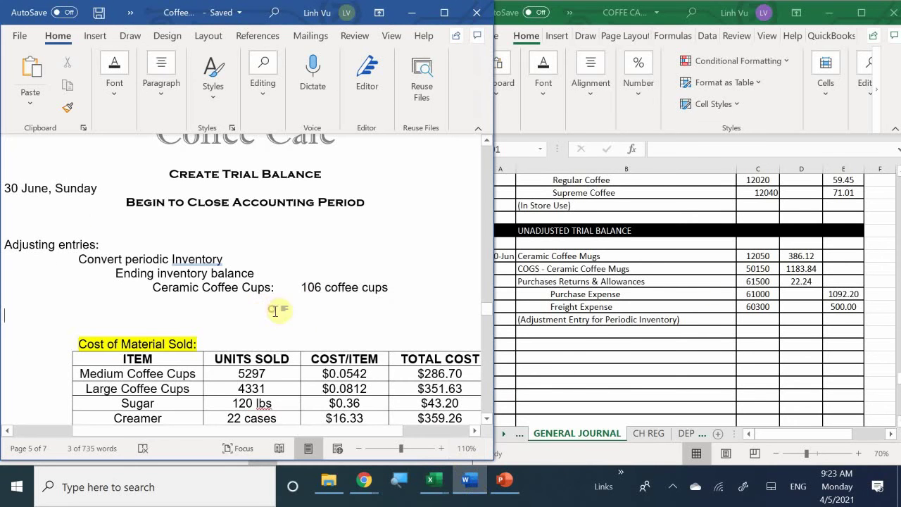
scroll(423, 302, down, 2)
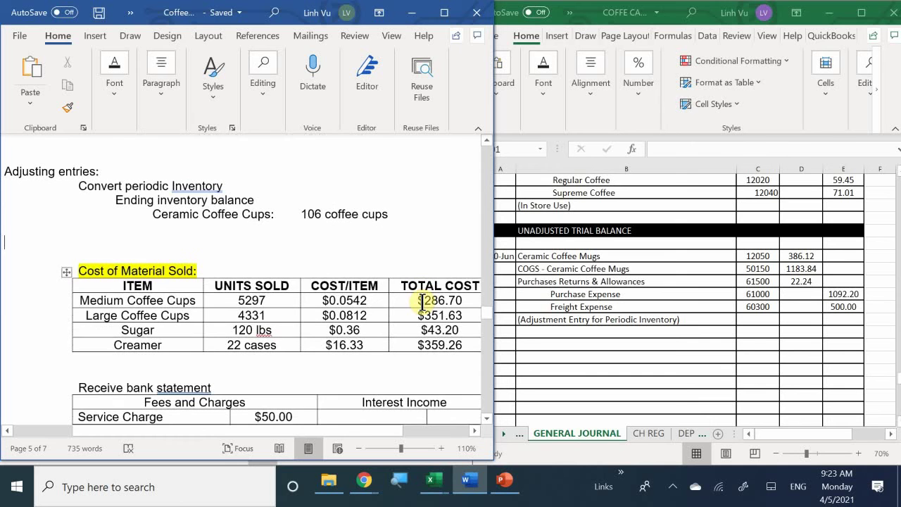
scroll(422, 302, up, 1)
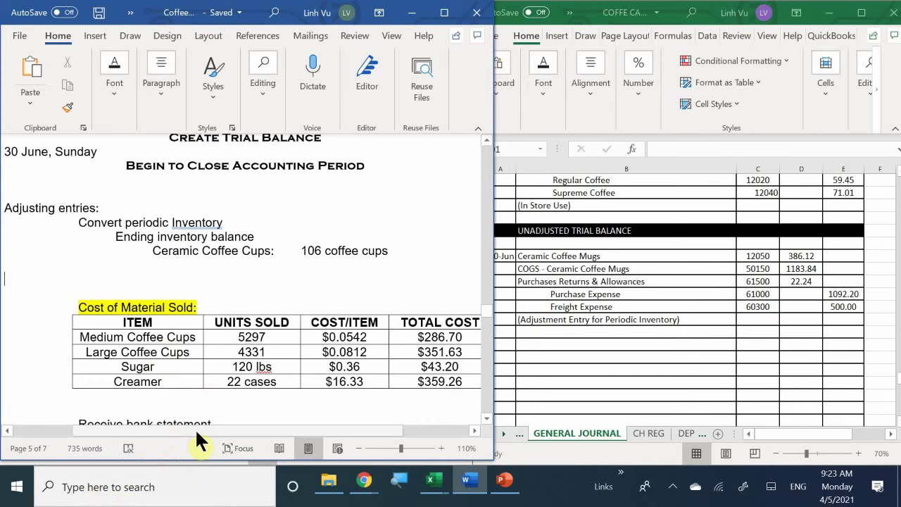
drag(195, 429, 220, 452)
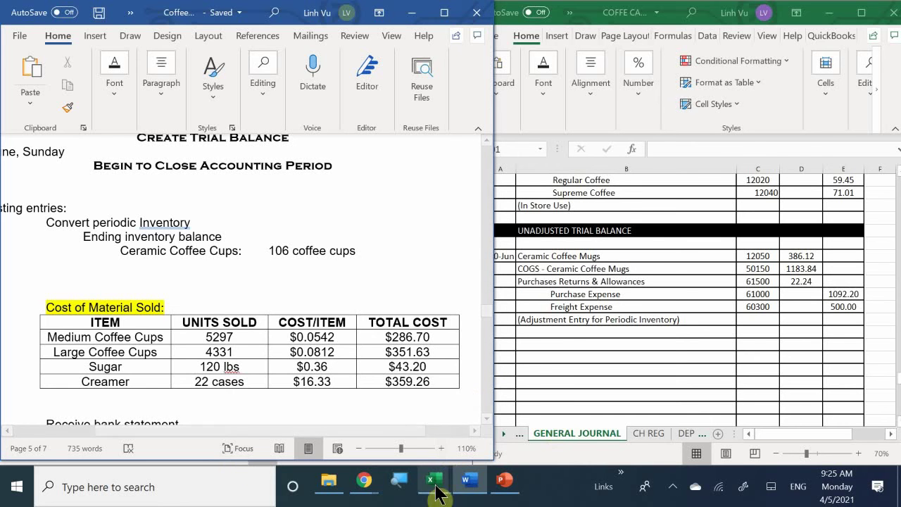
mouse_move(430, 481)
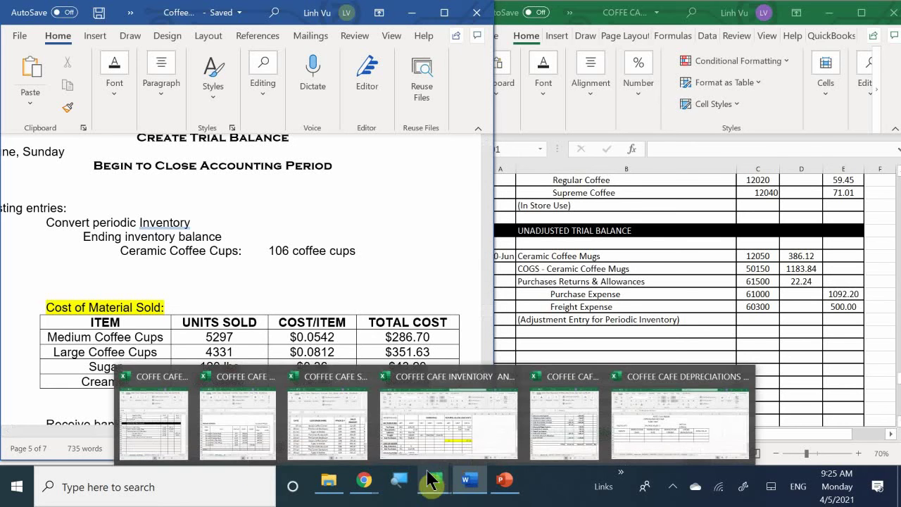
- In the ledger workbook's COGS sheet, enter post reference GJ22 for the ADJ Sold 325 Mugs line of the Ceramic Coffee Mugs account
mouse_move(254, 442)
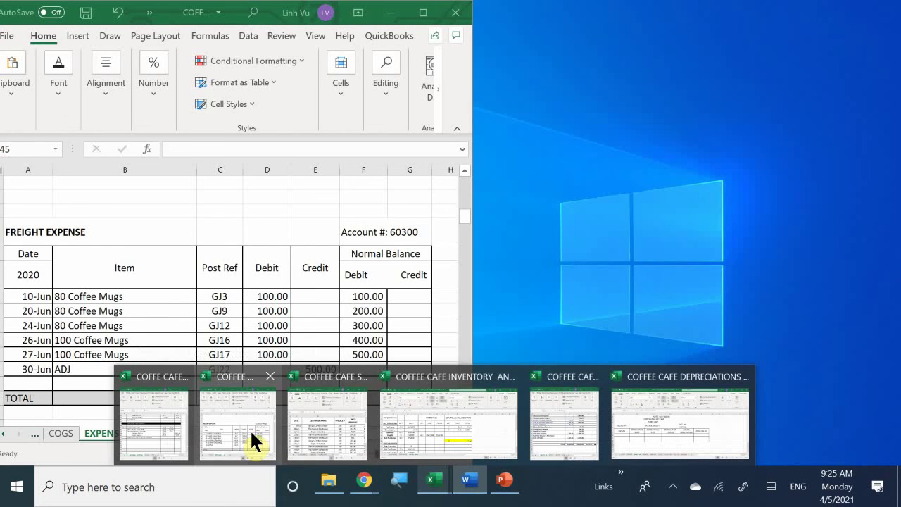
click(254, 442)
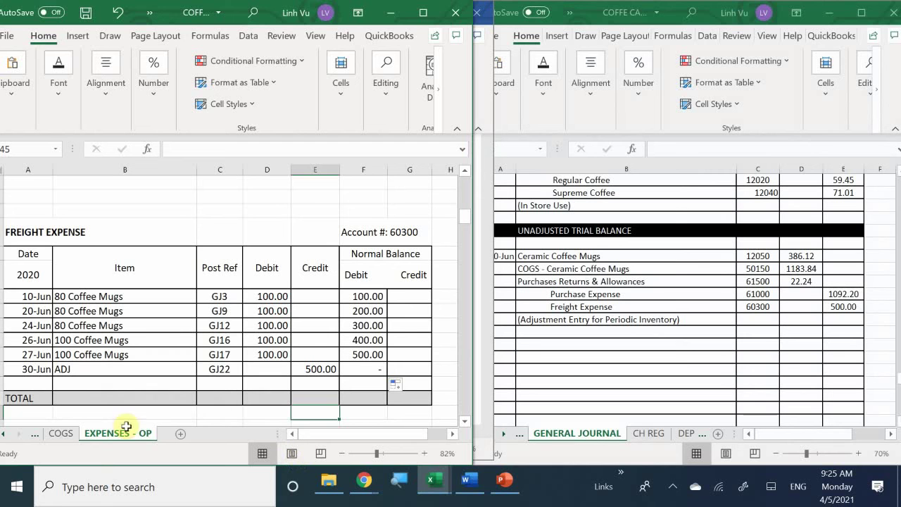
click(63, 432)
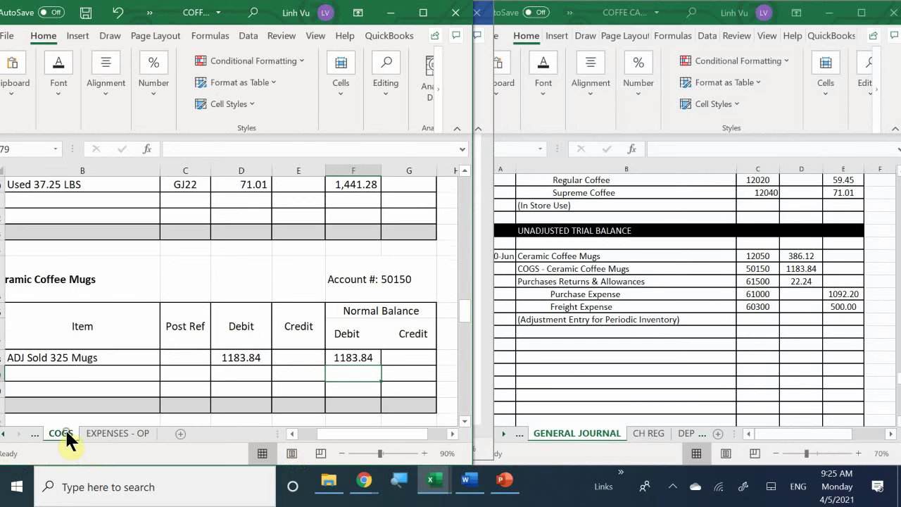
click(188, 359)
click(187, 359)
mouse_move(335, 481)
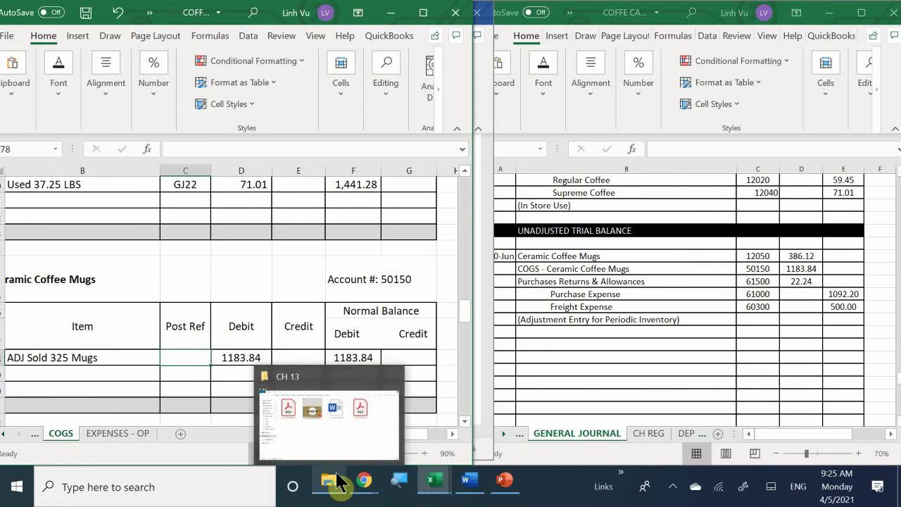
text(GJ)
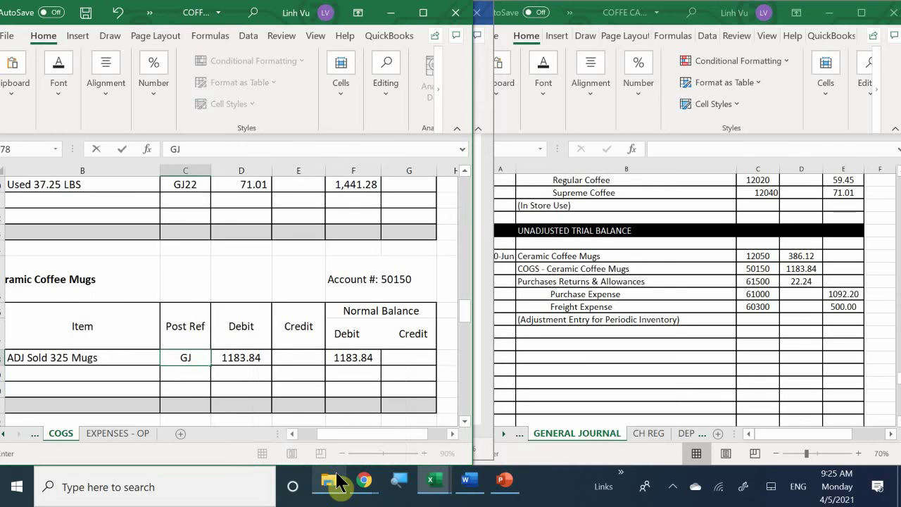
text(22)
key(Return)
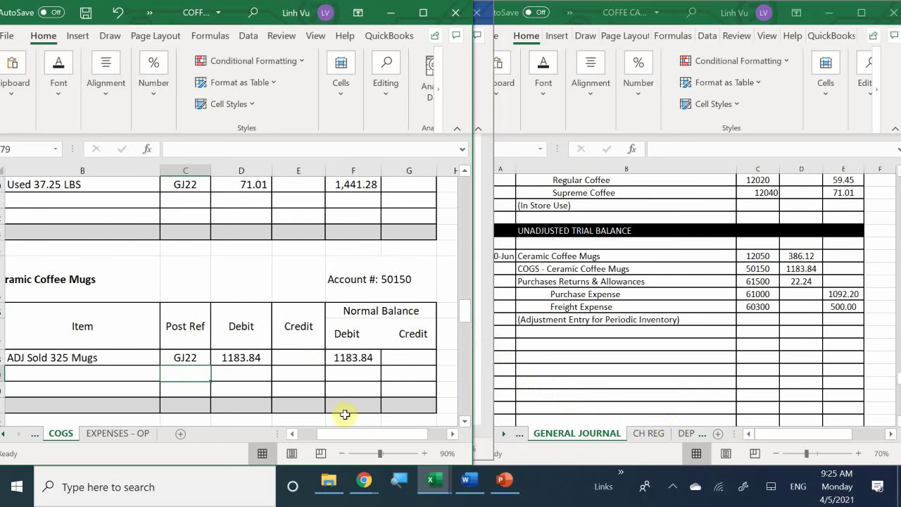
- Examine the Cost of Material Sold table in the Word instructions and the cost-of-materials (COM) accounts on the ledger's COGS sheet
click(470, 481)
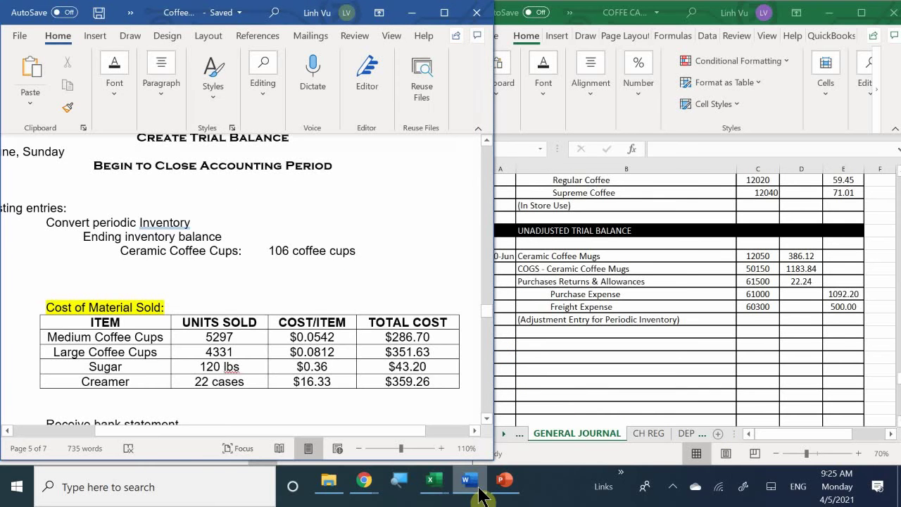
click(479, 492)
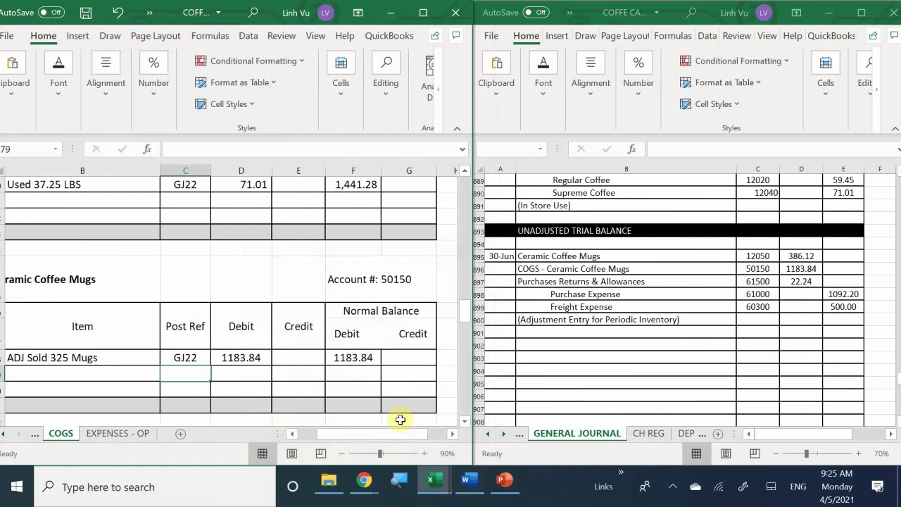
drag(343, 427, 309, 429)
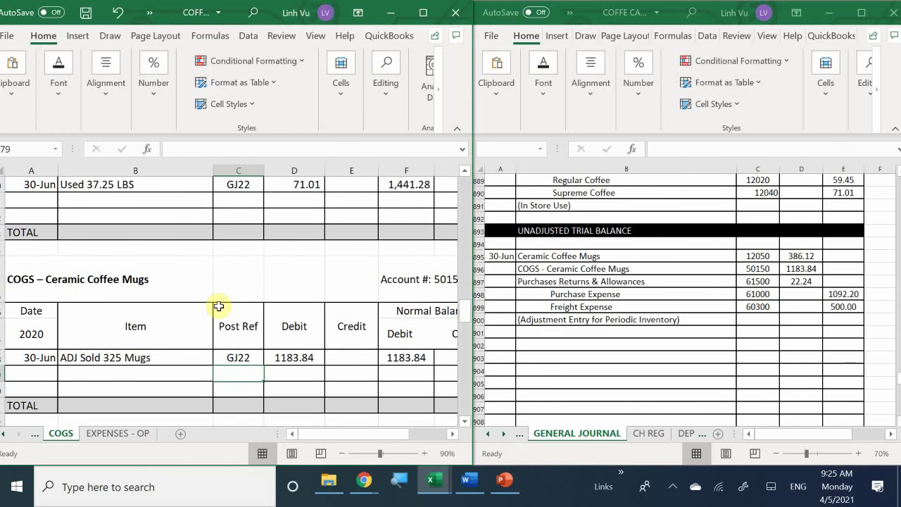
scroll(219, 307, down, 4)
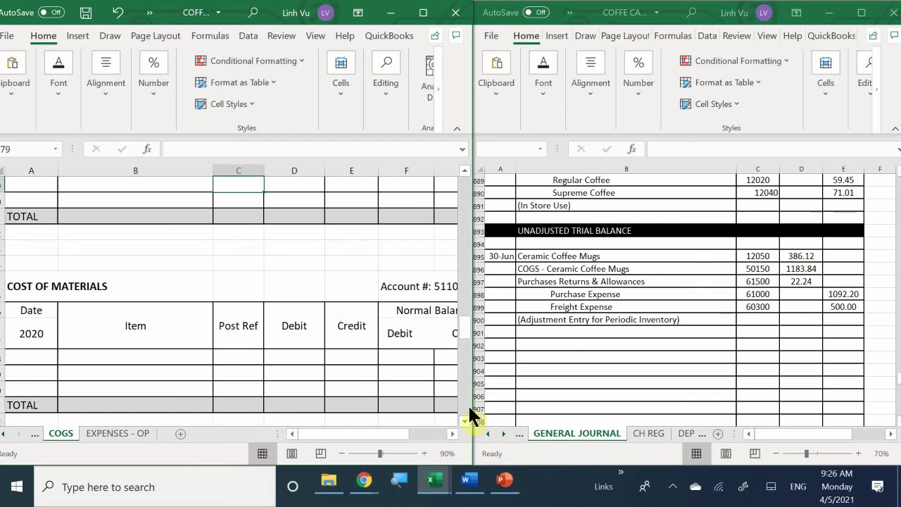
click(280, 355)
scroll(281, 354, down, 2)
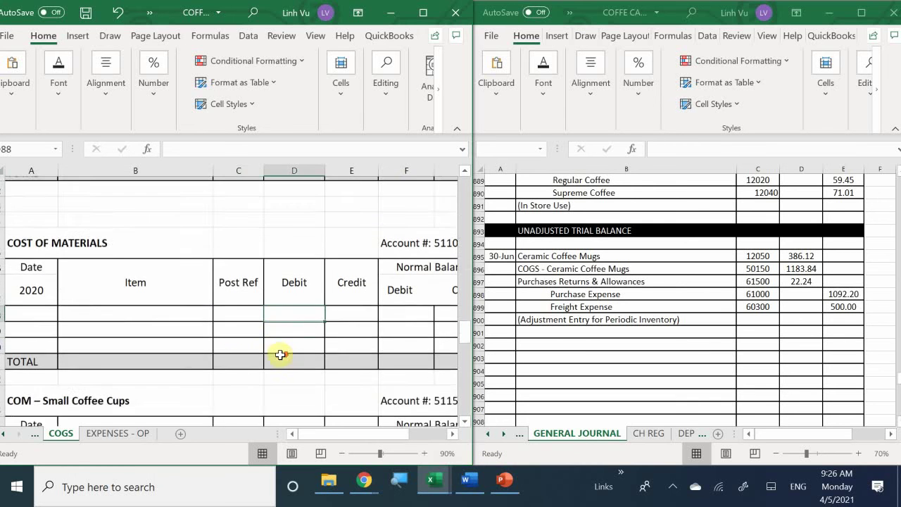
scroll(280, 355, down, 5)
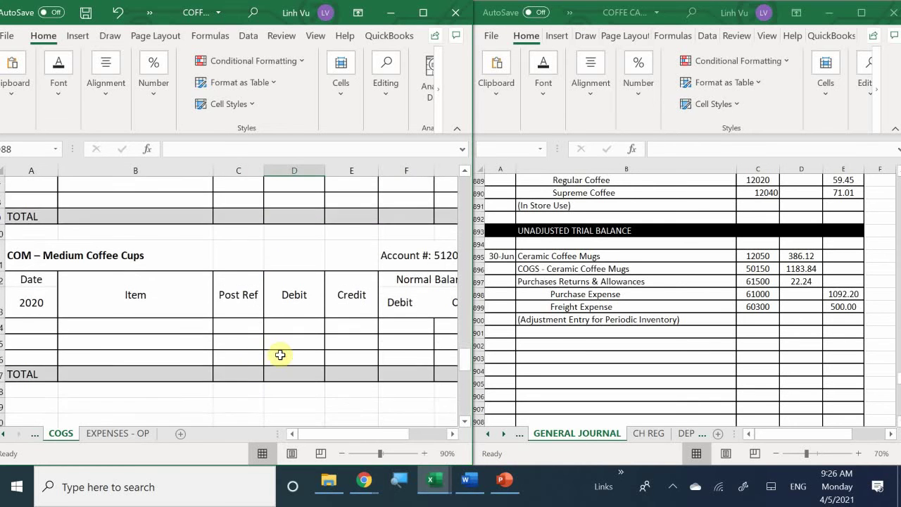
scroll(280, 354, down, 5)
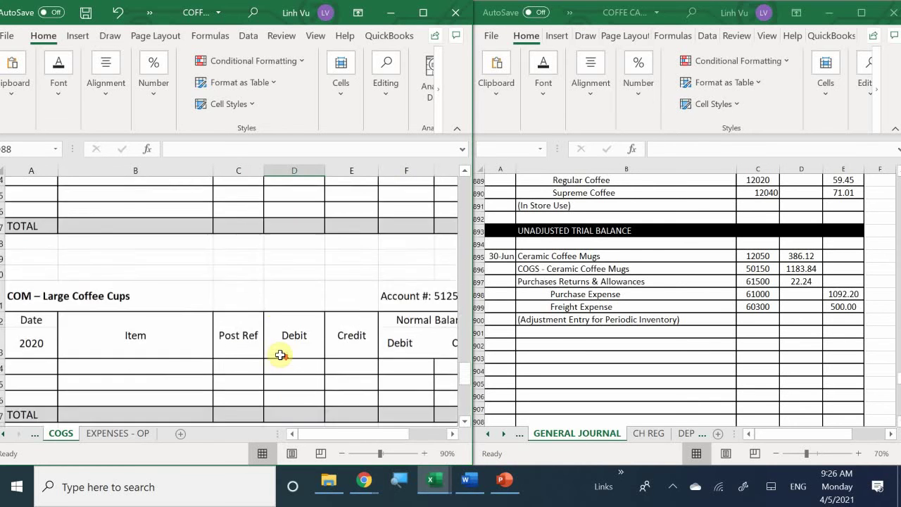
scroll(280, 354, down, 9)
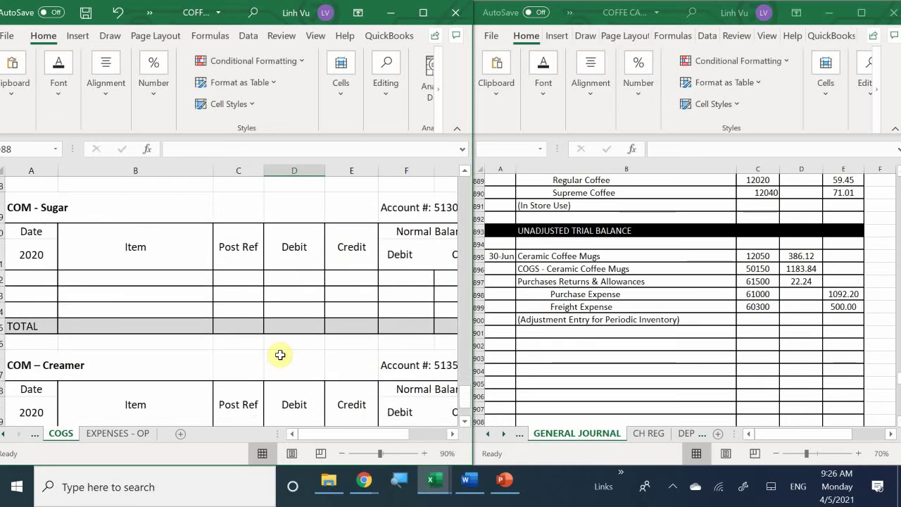
scroll(280, 355, up, 4)
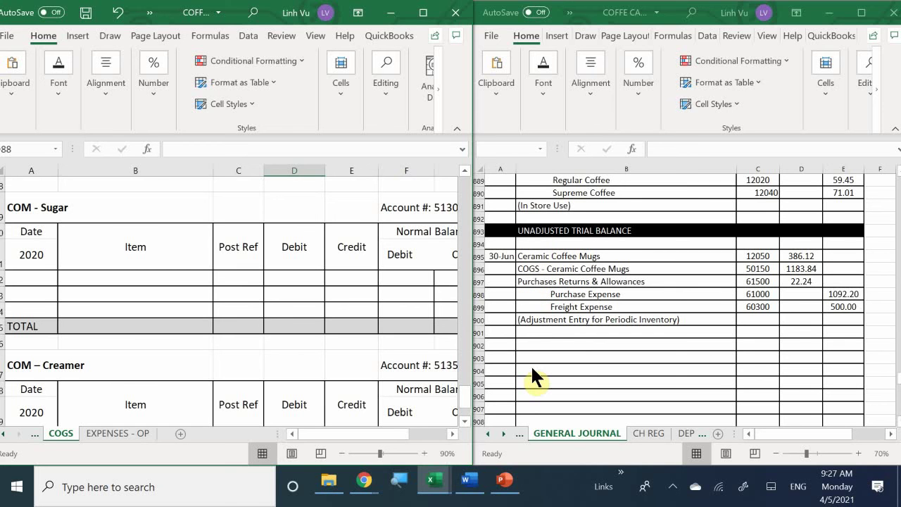
- Date a new general journal entry 30-Jun in A902, below the periodic inventory adjustment
click(497, 344)
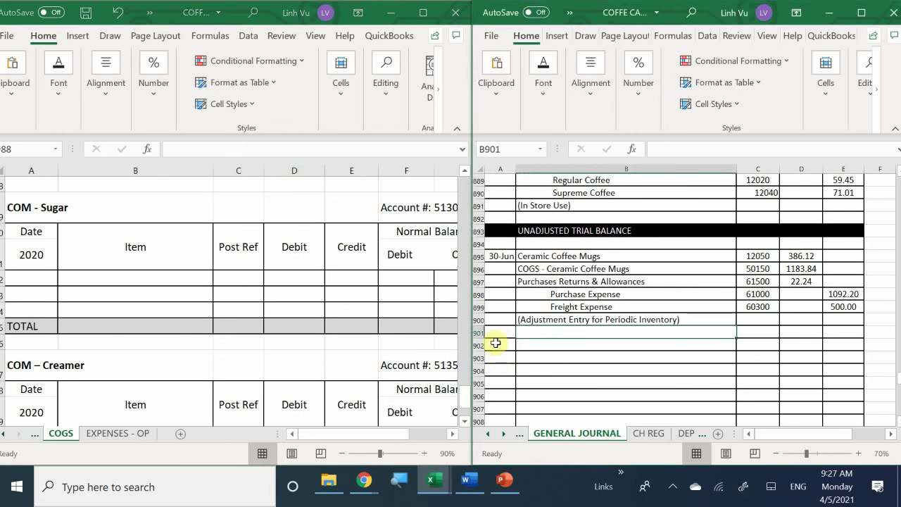
click(497, 345)
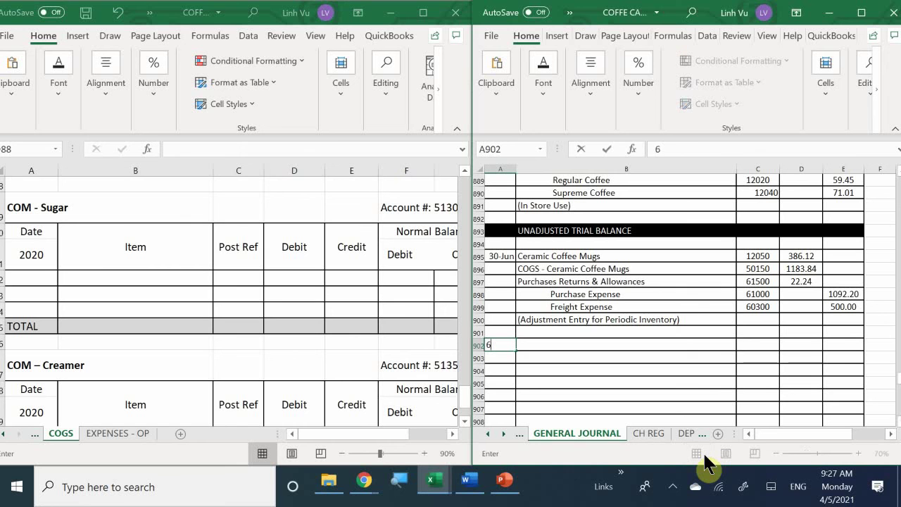
text(30-Jun)
key(Return)
key(Right)
key(Up)
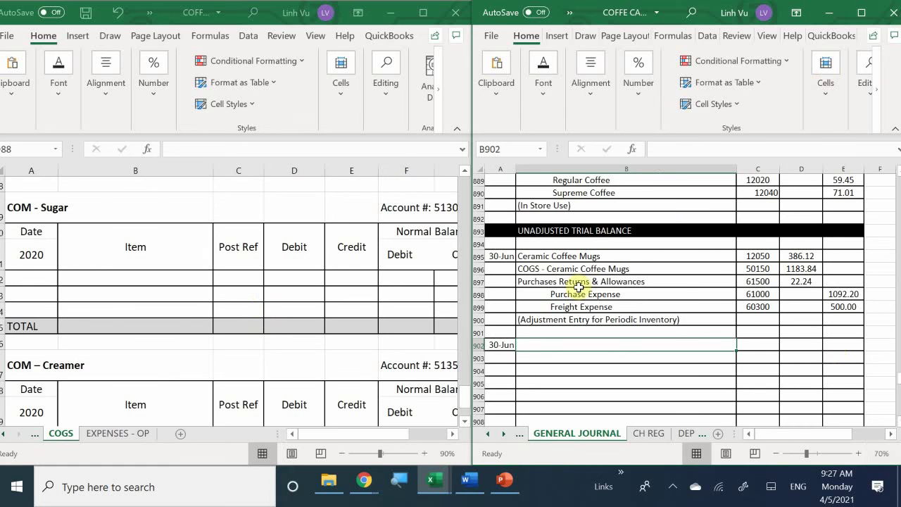
- Look up the medium cups account in the COGS ledger and enter COM - Medium Coffee Cups in B902 of the general journal
scroll(576, 302, down, 1)
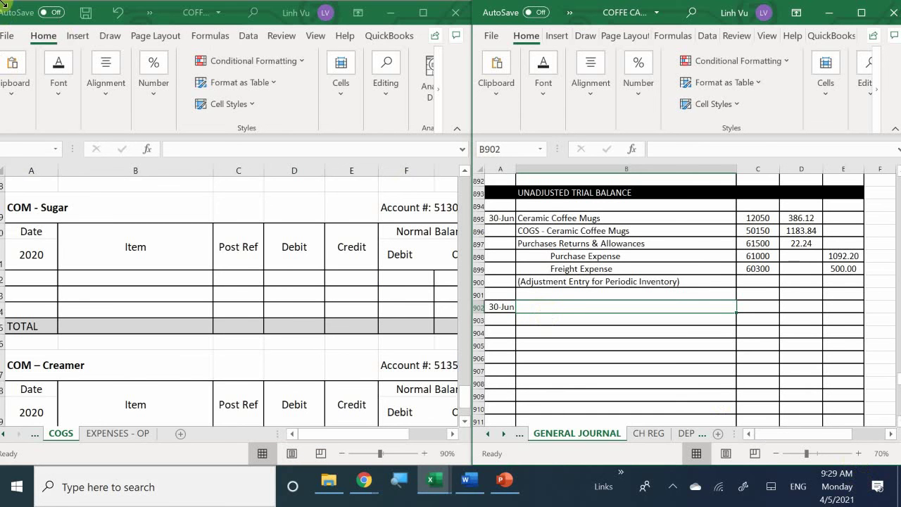
click(207, 297)
scroll(208, 298, up, 3)
scroll(207, 297, up, 4)
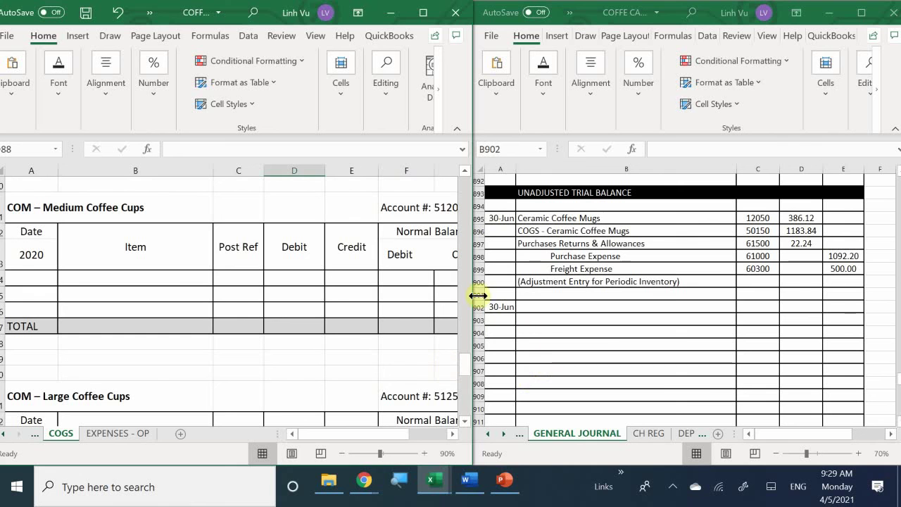
click(535, 306)
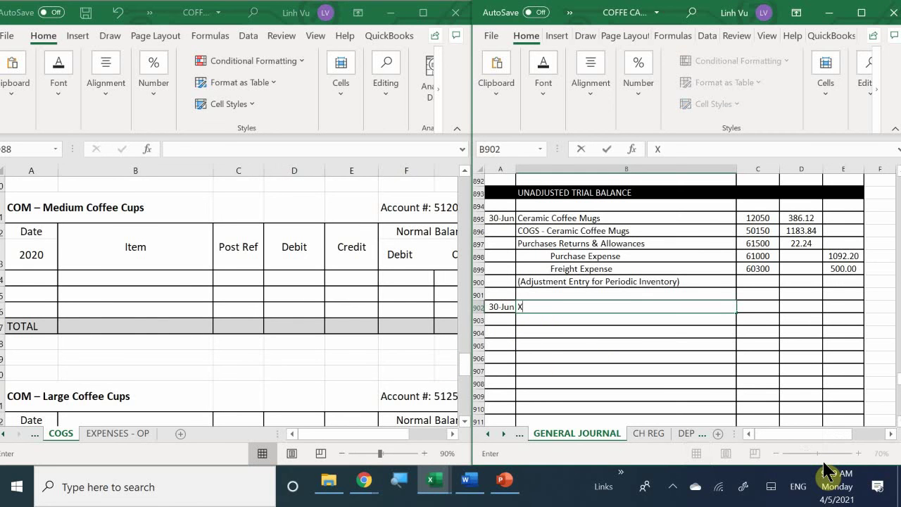
text(CIN)
key(BackSpace)
key(BackSpace)
text(OM - Medium Co)
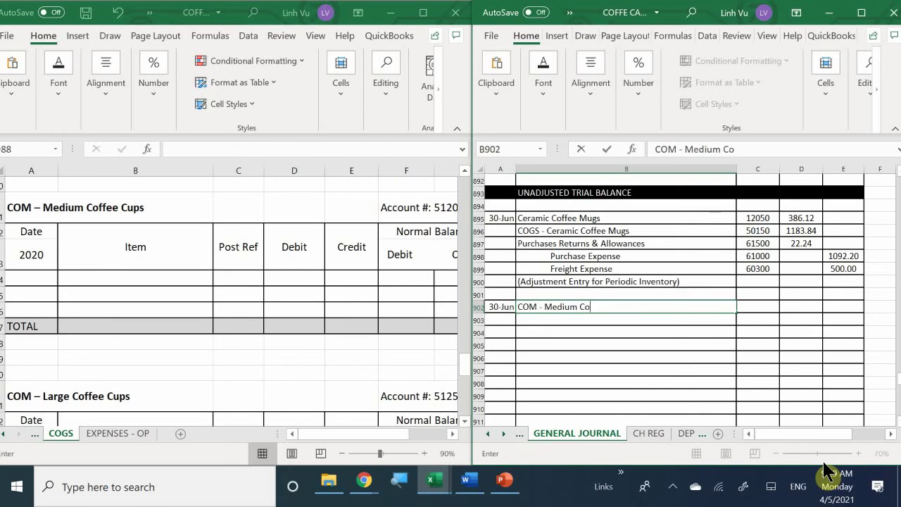
text(ffee Cups)
key(Return)
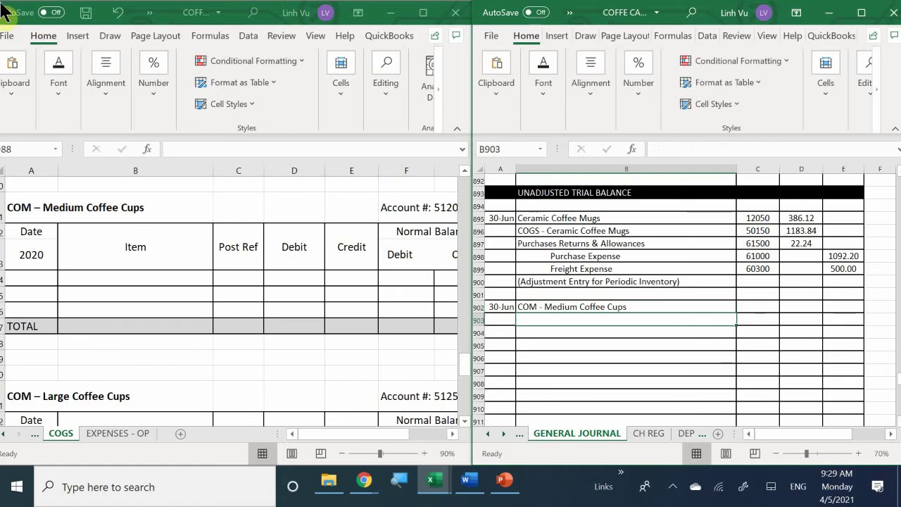
- Find the large cups account in the COGS ledger and enter COM - Large Coffee Cups in B903 of the general journal
click(221, 378)
scroll(225, 380, down, 3)
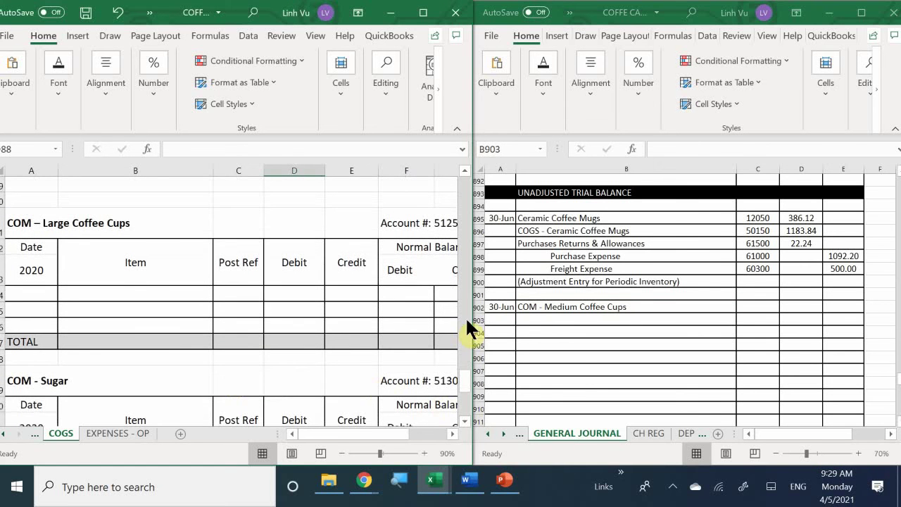
click(547, 319)
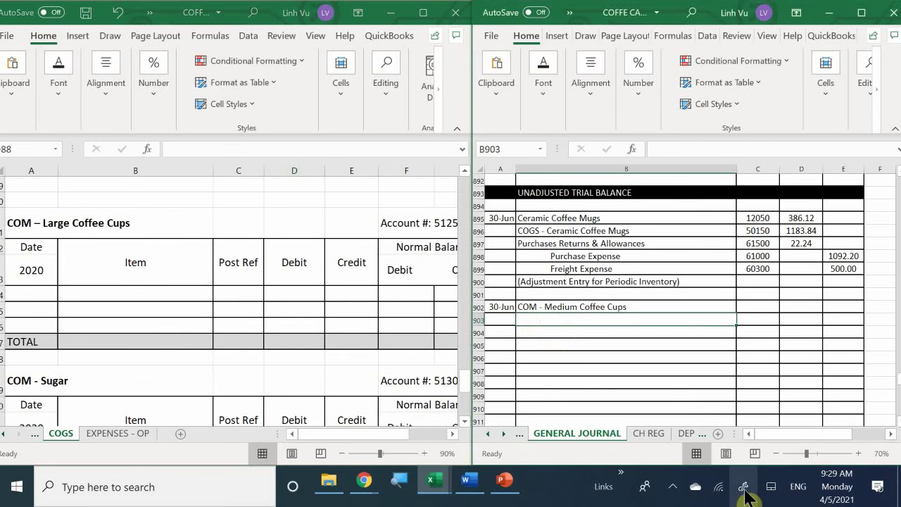
text(COM - )
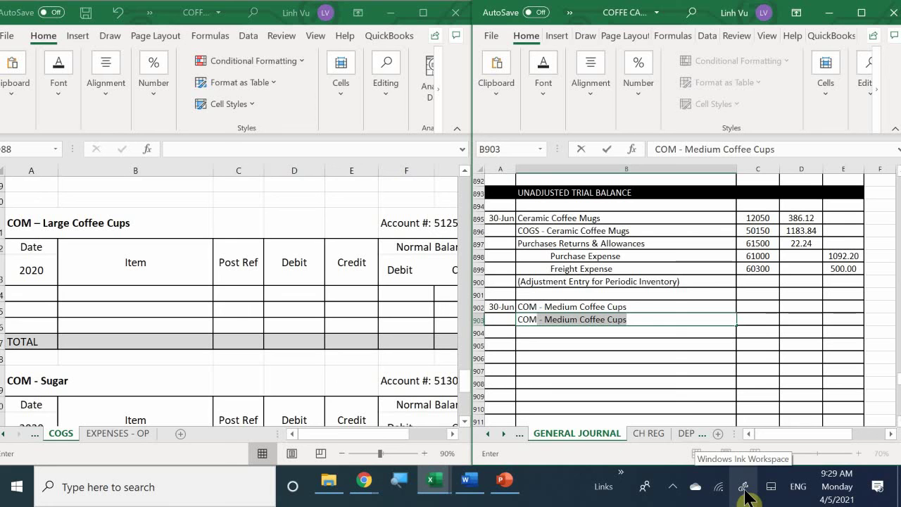
text(L)
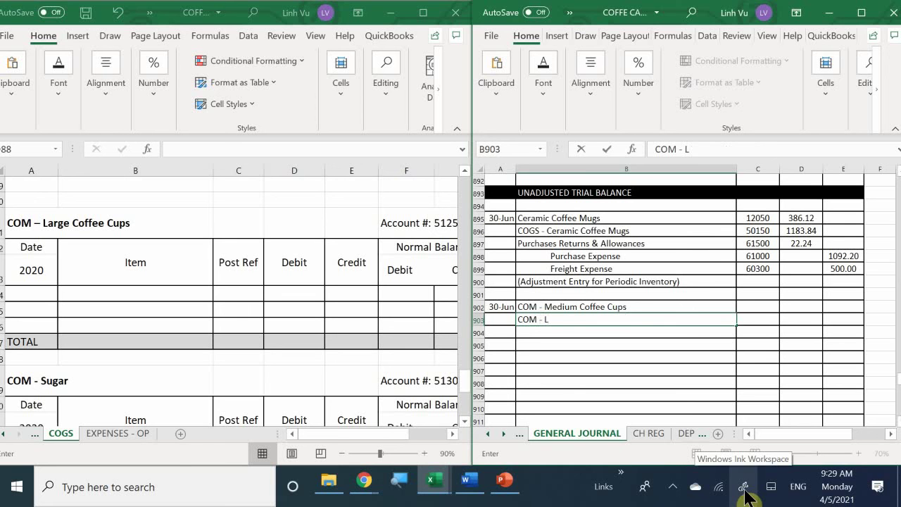
text(arge)
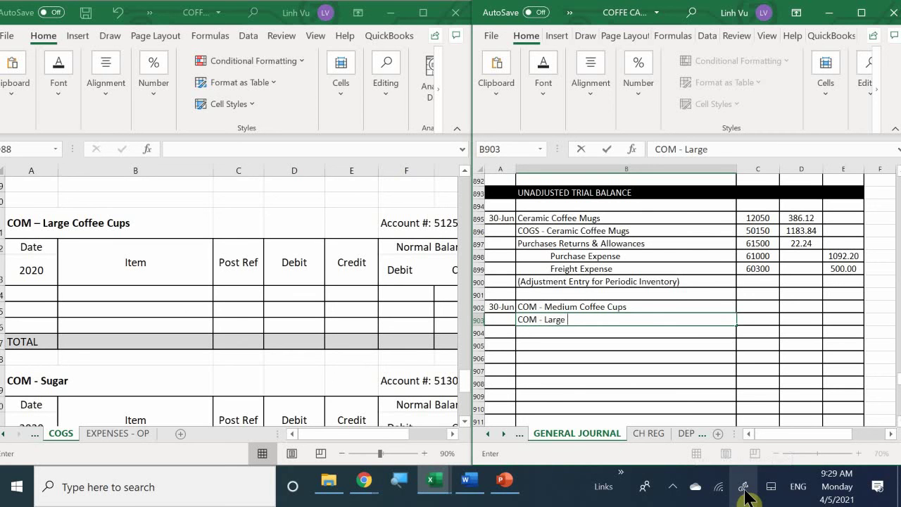
text( Coffee Cups)
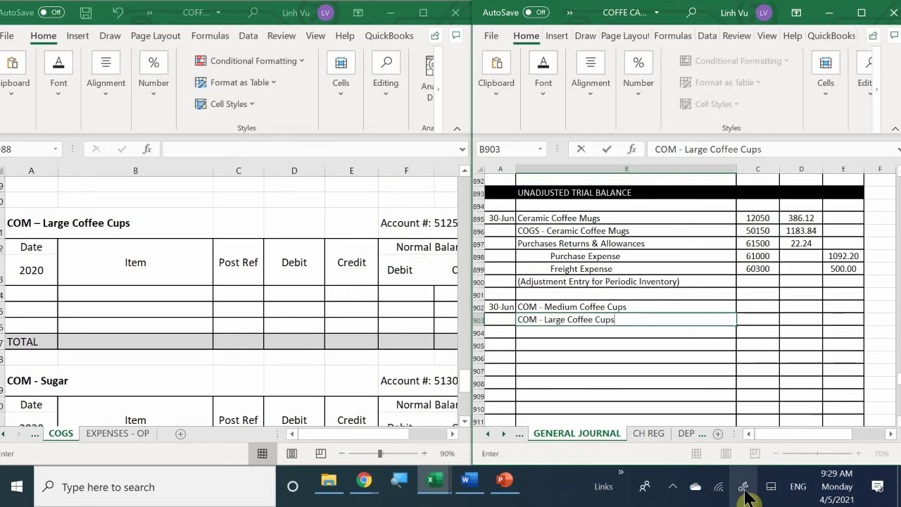
key(Return)
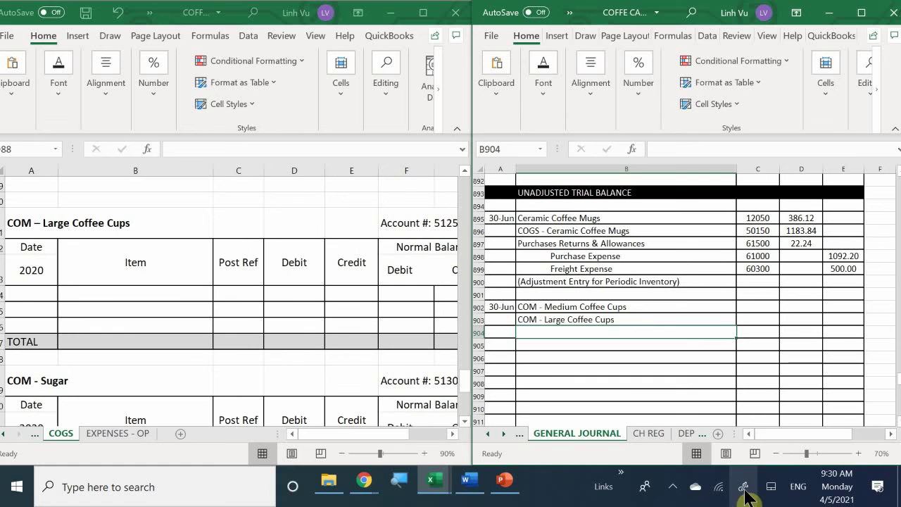
- Check the sugar and creamer accounts in the COGS ledger and enter COM - Sugar in B904 of the general journal
click(261, 363)
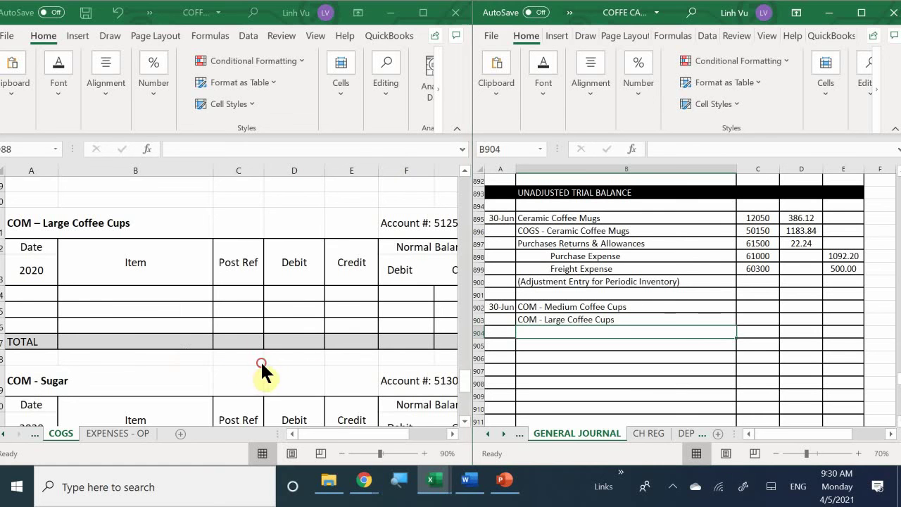
scroll(262, 364, down, 4)
scroll(263, 364, down, 1)
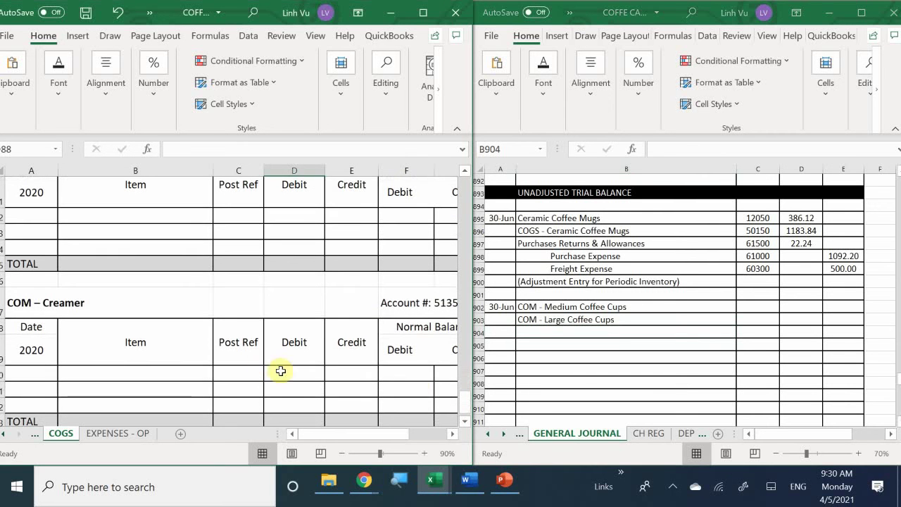
click(528, 330)
text(COM)
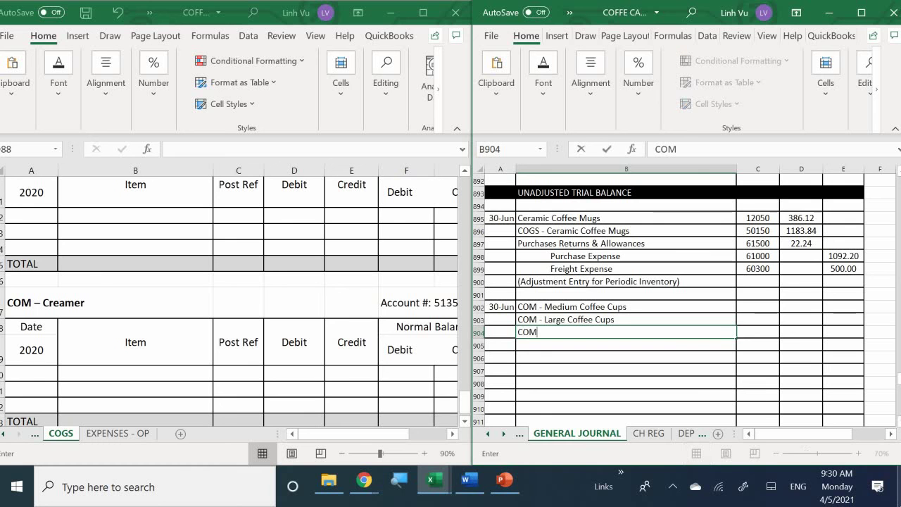
text( - Sugar)
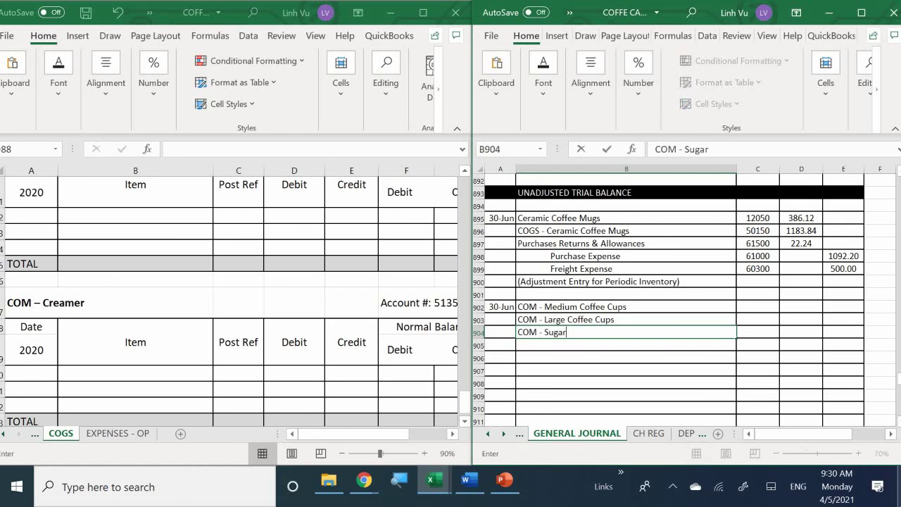
key(Return)
- Enter COM - Creamer in B905 of the general journal, below COM - Sugar
text(COM )
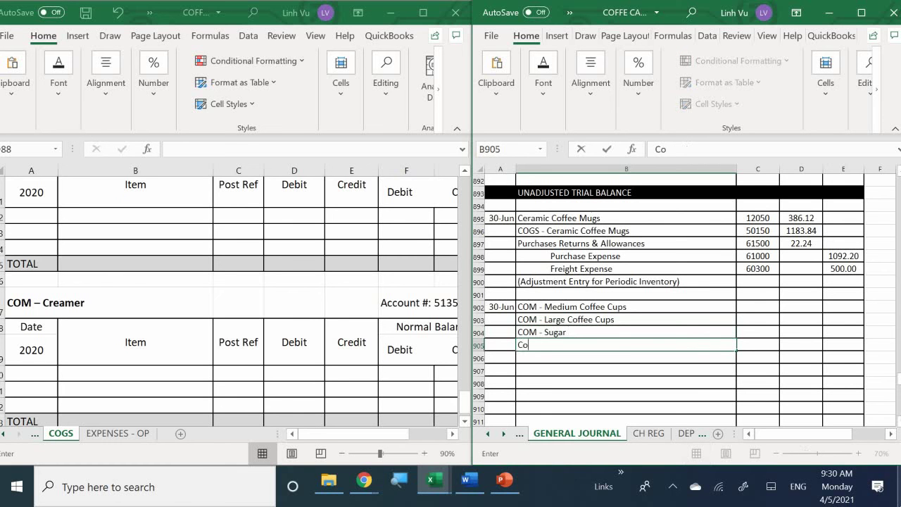
text(- Creamer)
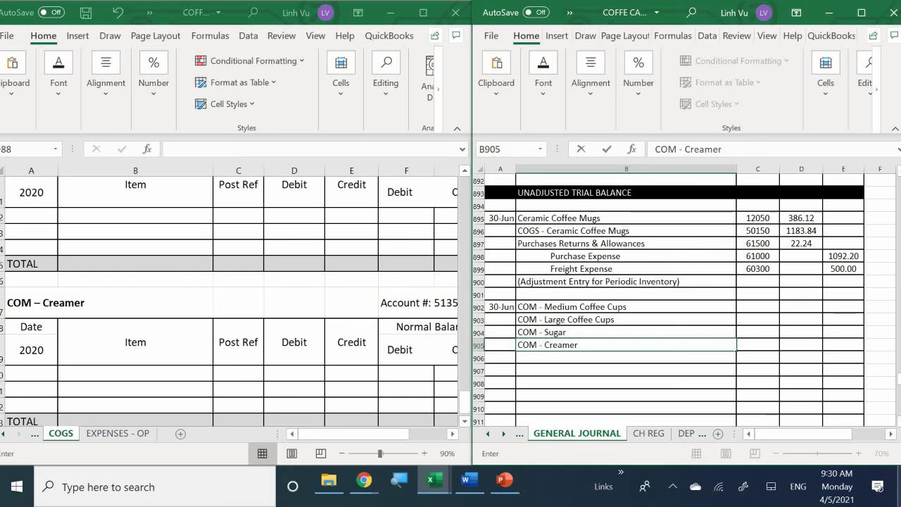
key(Return)
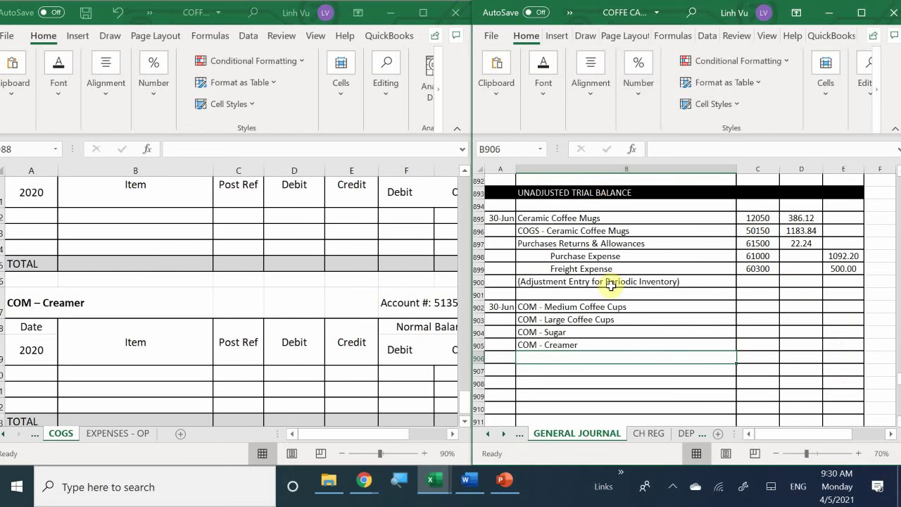
- Enter the post references 51200, 51250, 51300 and 51350 in C902 to C905 for the four COM lines
click(758, 306)
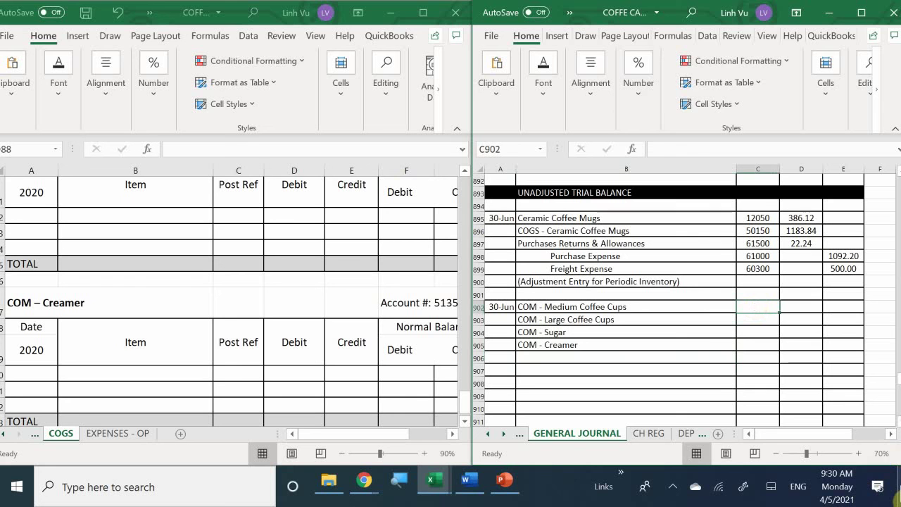
text(51200)
key(Return)
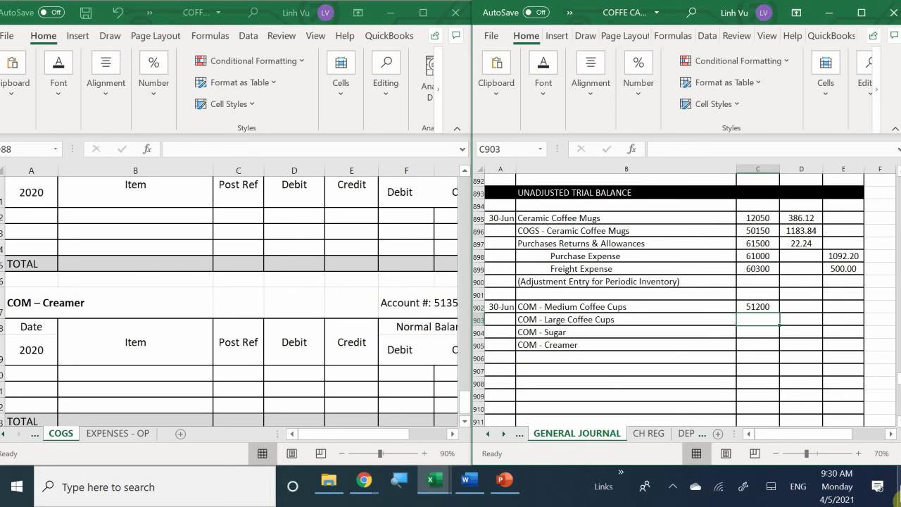
text(51250)
key(Return)
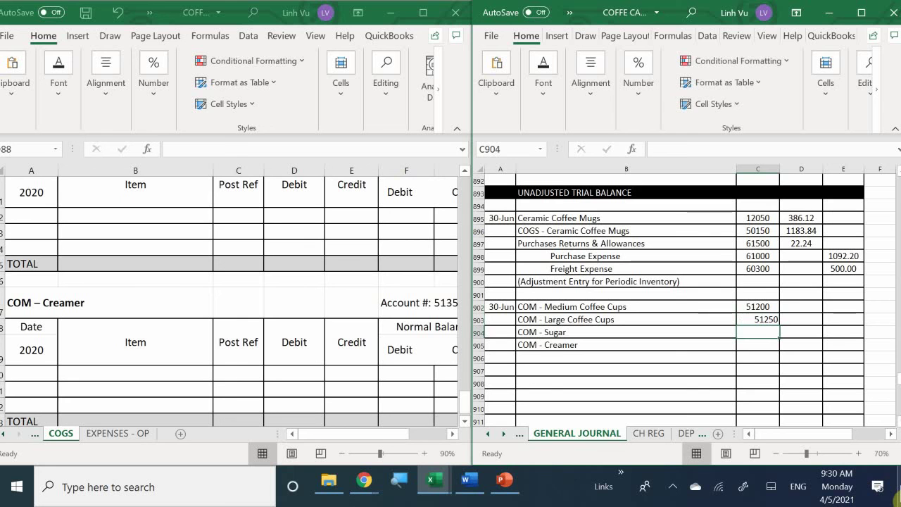
text(51300)
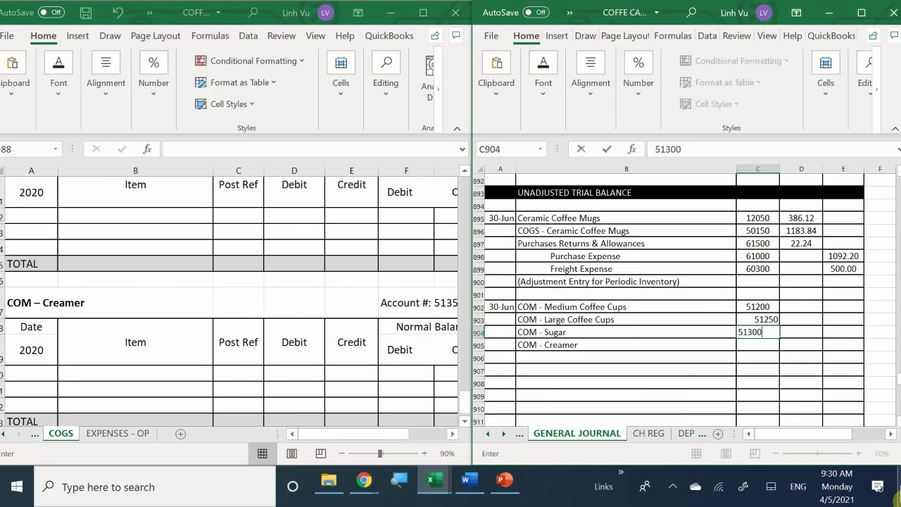
key(Return)
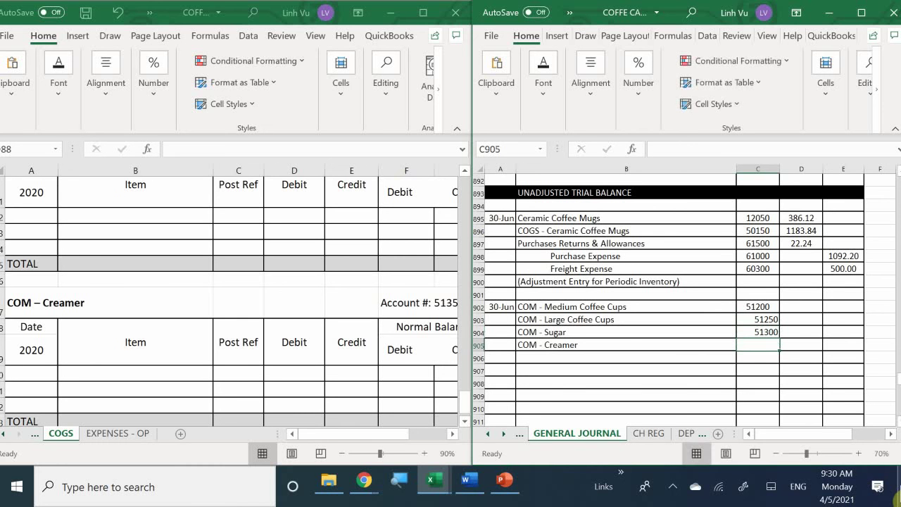
text(51350)
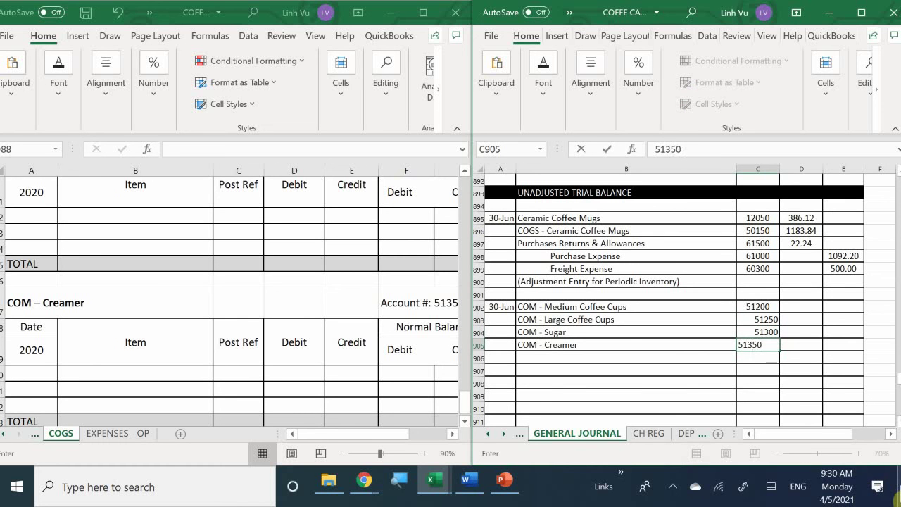
key(Return)
key(Right)
key(Up)
key(Up)
key(Up)
key(Up)
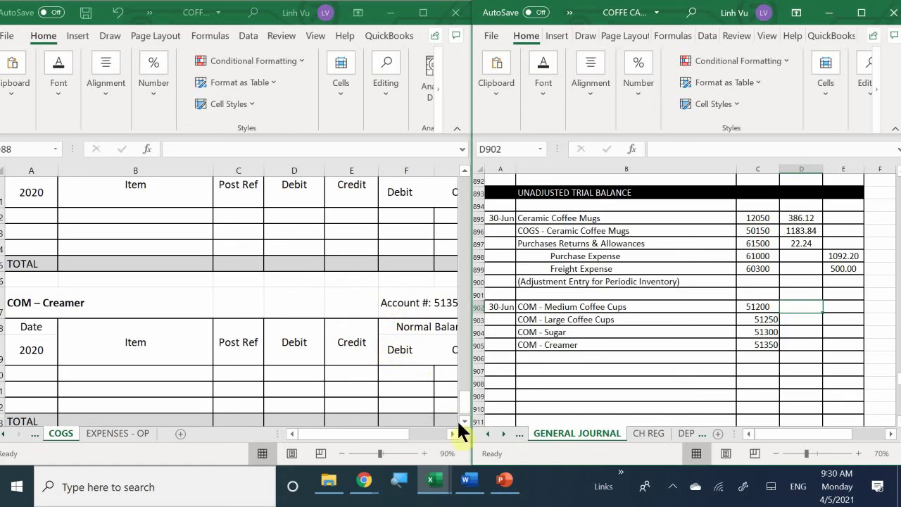
- Enter Medium Coffee Cups, indented as a credit line, in B906 of the general journal
scroll(581, 337, down, 1)
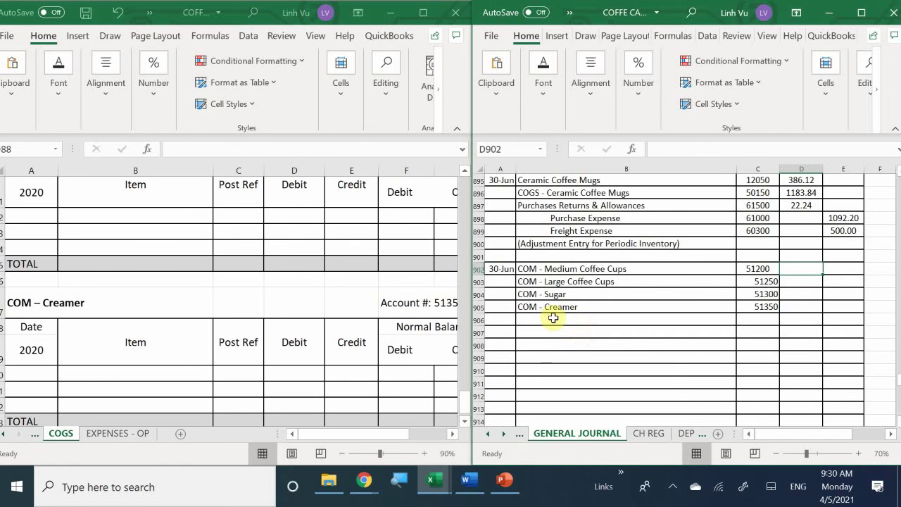
click(554, 319)
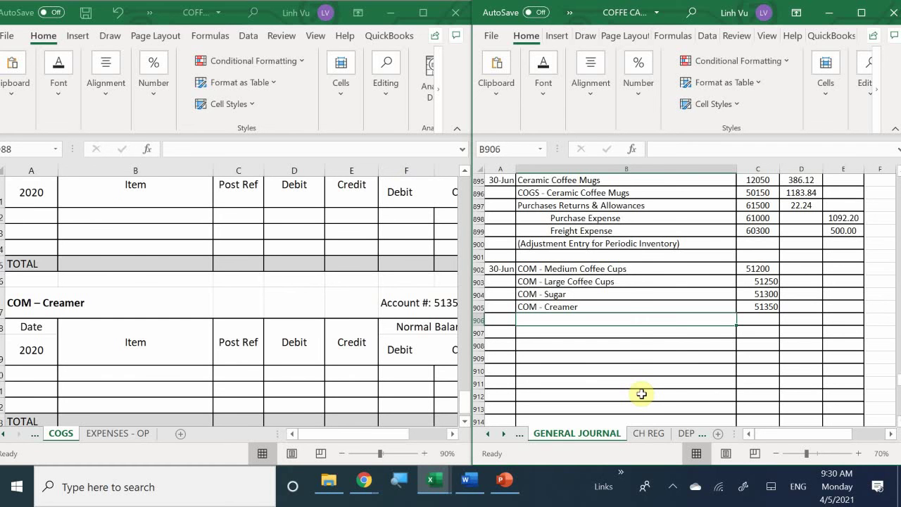
scroll(641, 394, down, 2)
scroll(641, 394, up, 1)
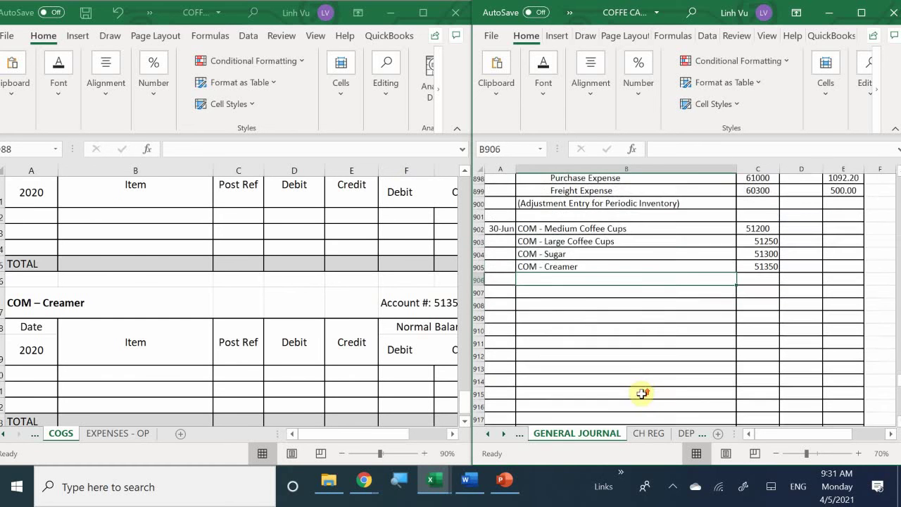
scroll(641, 394, up, 1)
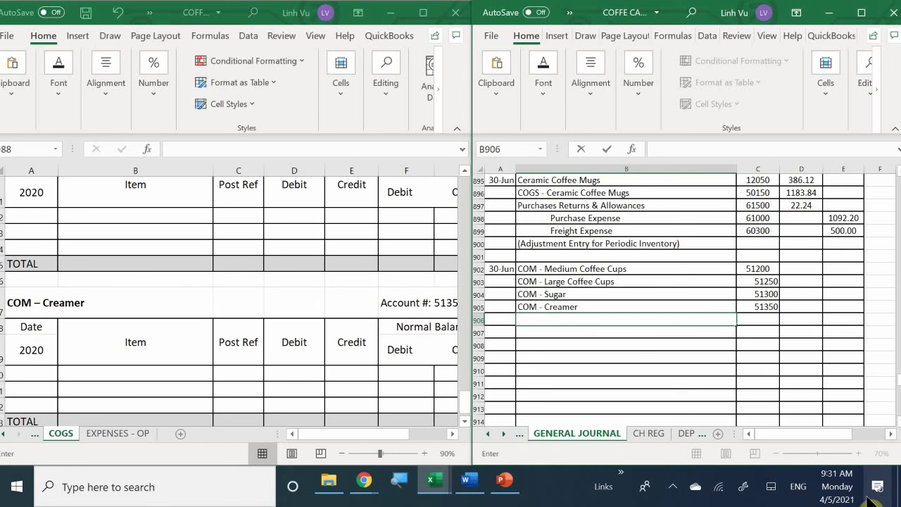
text(Medium Coffee Cu)
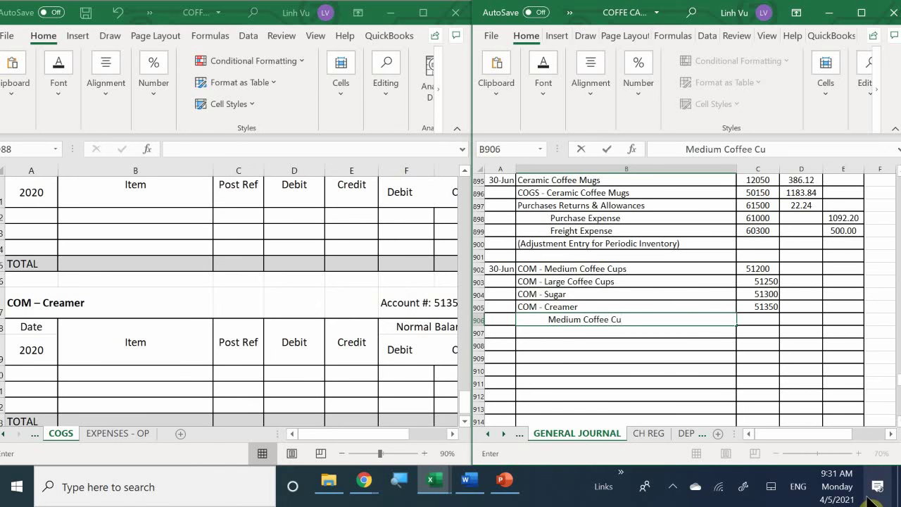
key(BackSpace)
text(uo)
key(BackSpace)
text(ps)
key(Return)
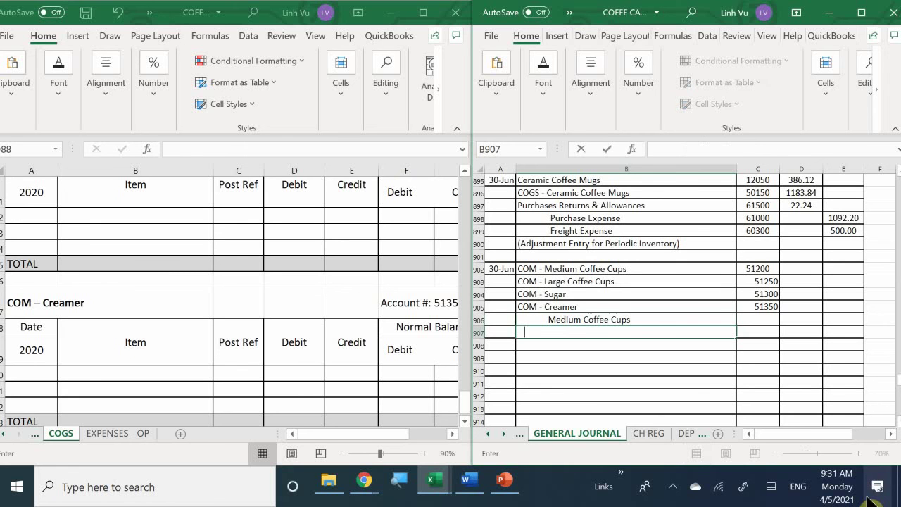
- Enter Large Coffee Cups as the next indented credit line in B907
text(Large Coffee Cp)
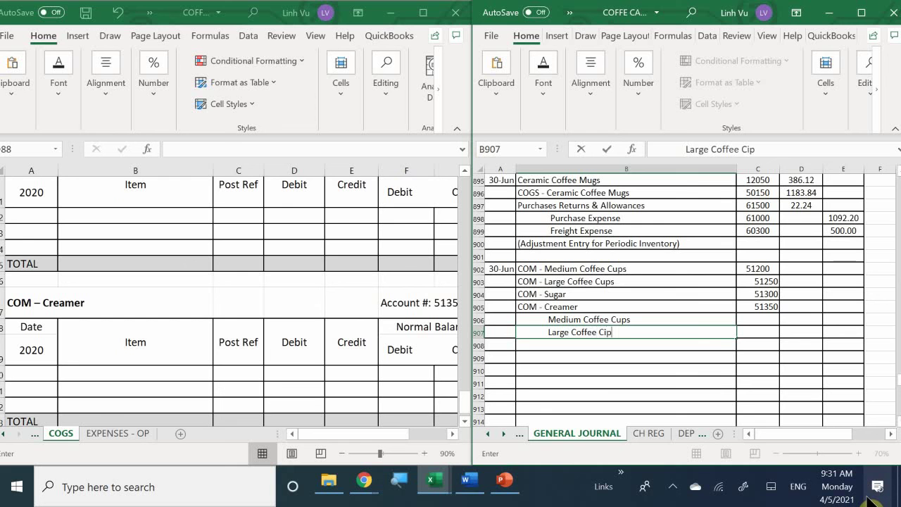
key(BackSpace)
text(iu)
key(BackSpace)
key(BackSpace)
text(u)
key(BackSpace)
text(ups)
key(Return)
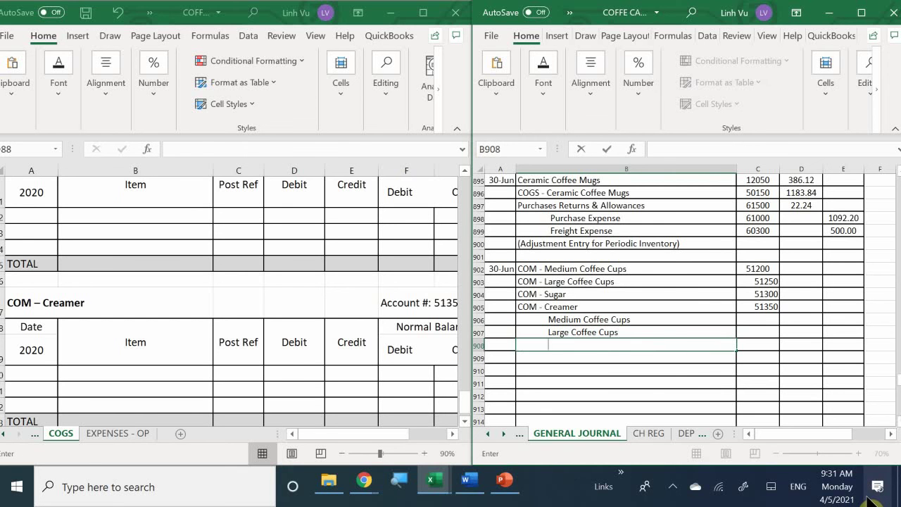
- Add Sugar in B908 and Creamer in B909 as the remaining indented credit lines
text(Sugar)
key(Return)
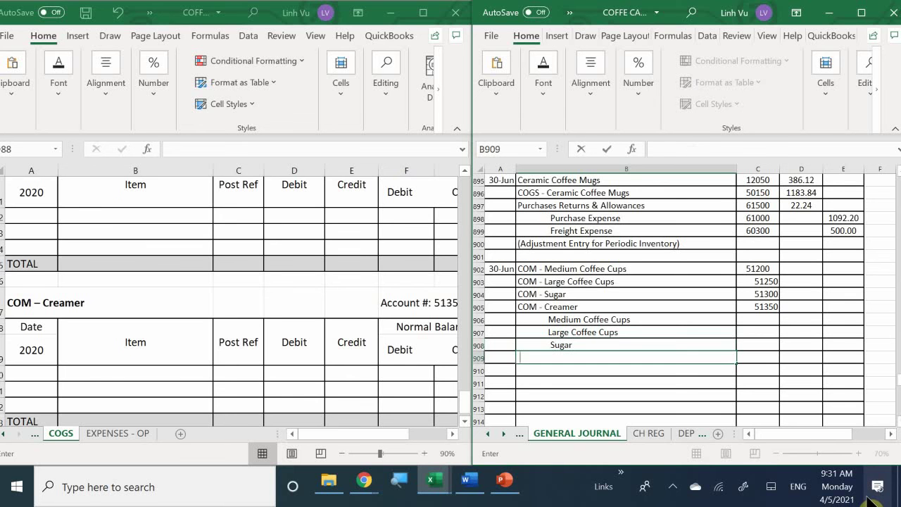
text(Crfe)
text(a)
key(BackSpace)
key(BackSpace)
key(BackSpace)
text(a)
key(BackSpace)
text(eamer)
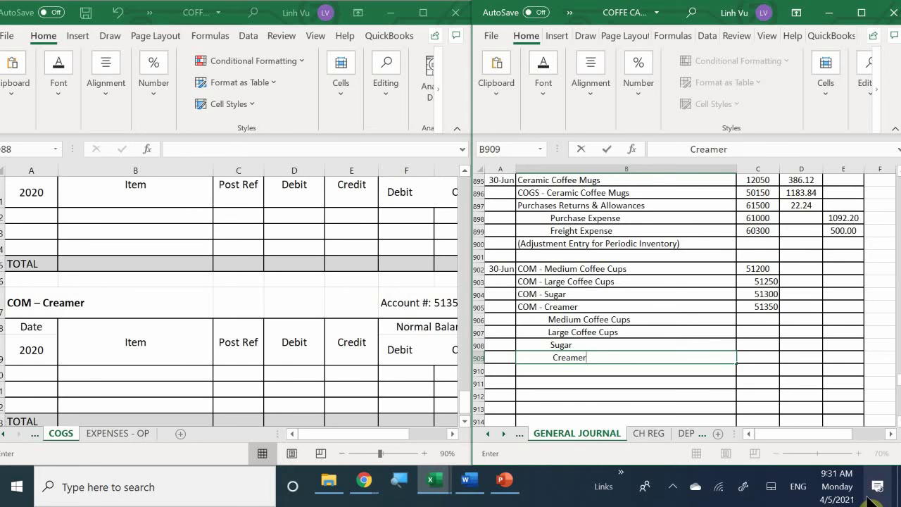
key(Return)
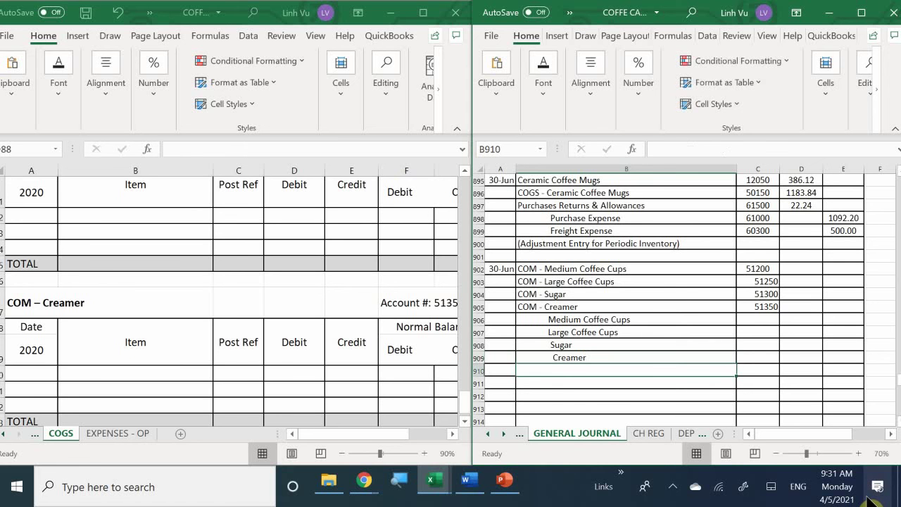
- Enter post reference 11760 for Medium Coffee Cups in C906 and 11765 for Large Coffee Cups in C907
click(751, 318)
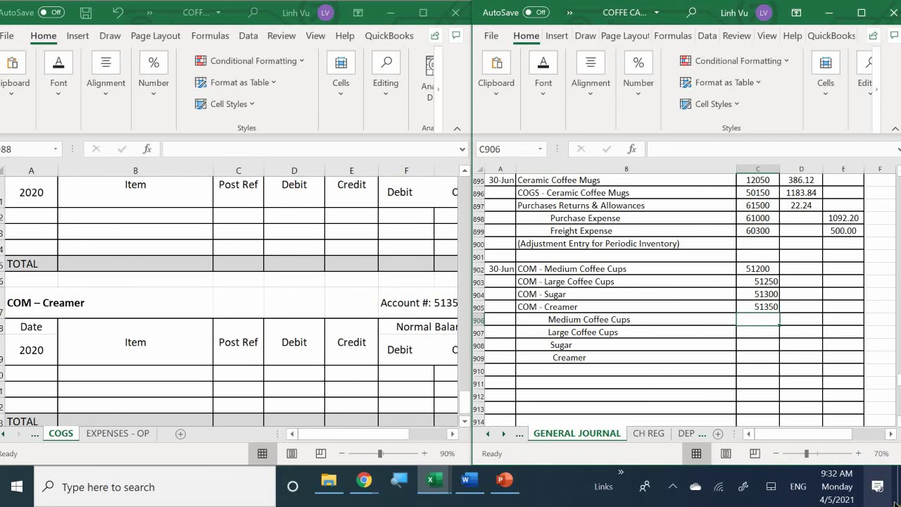
text(11)
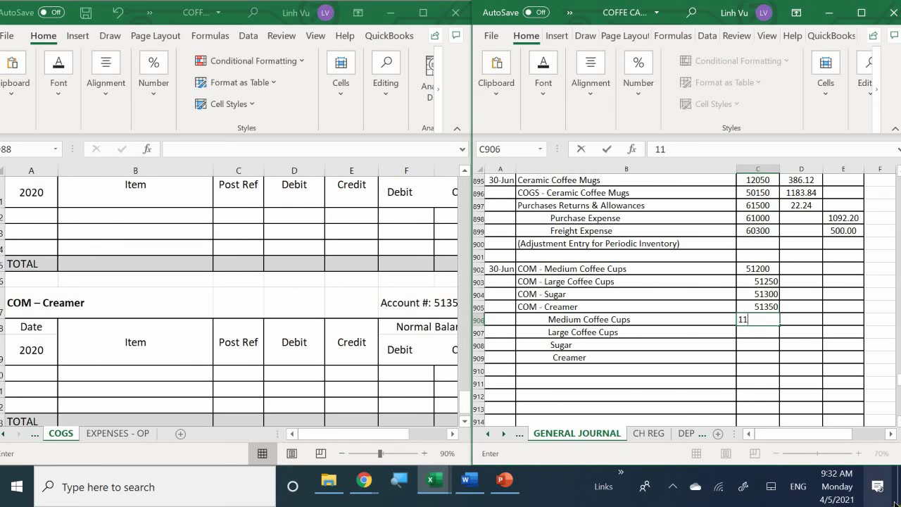
text(760)
key(Return)
text(11)
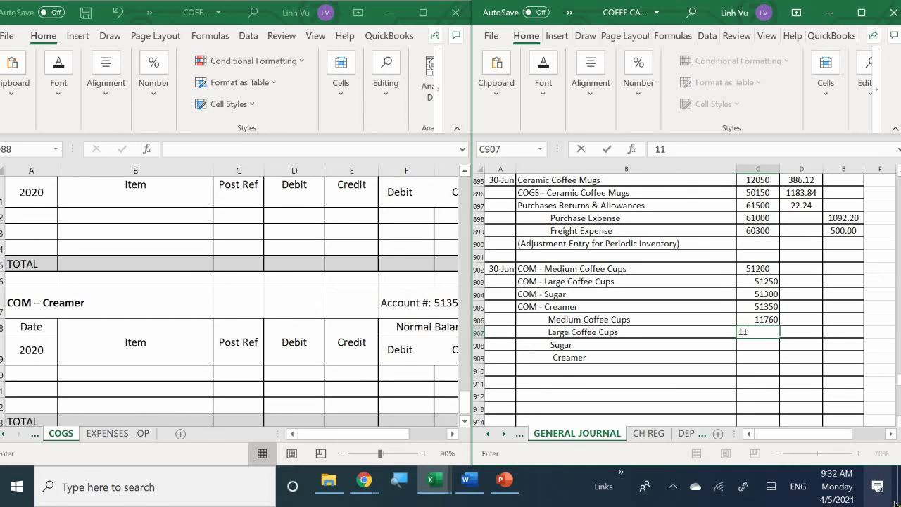
text(77)
key(BackSpace)
text(65)
key(ctrl+Return)
- Enter post reference 11770 for Sugar in C908 and 11775 for Creamer in C909
key(Down)
text(117)
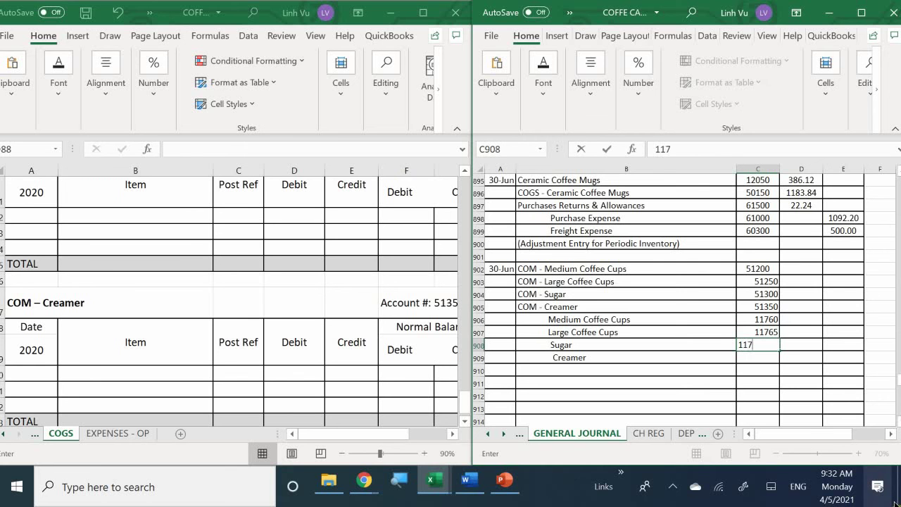
text(70)
key(Return)
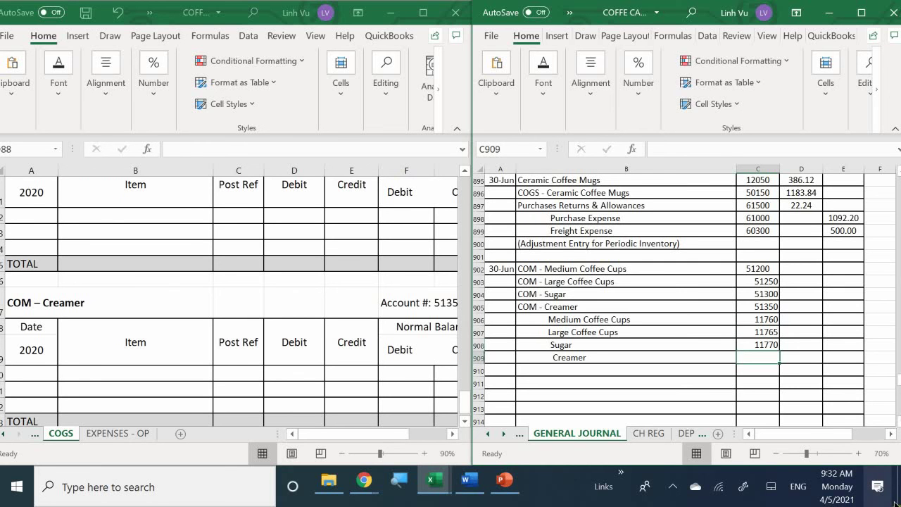
text(117)
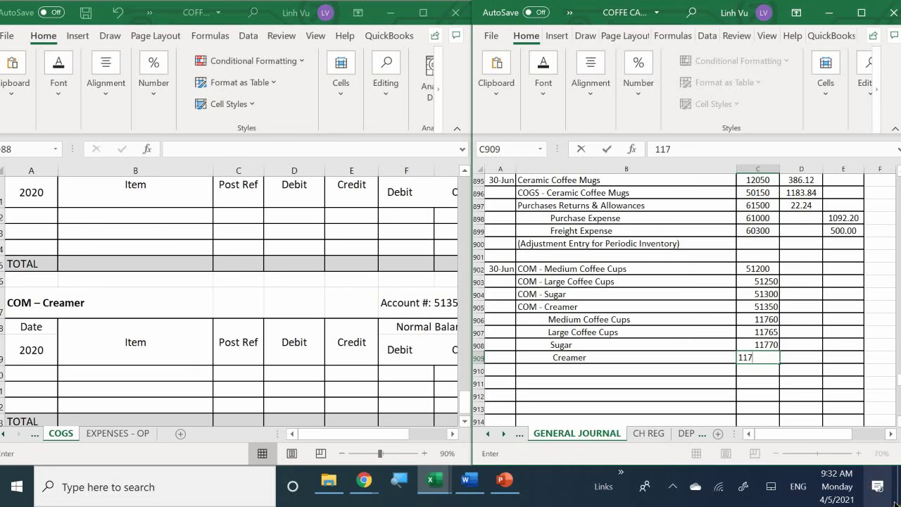
text(75)
key(Return)
key(Right)
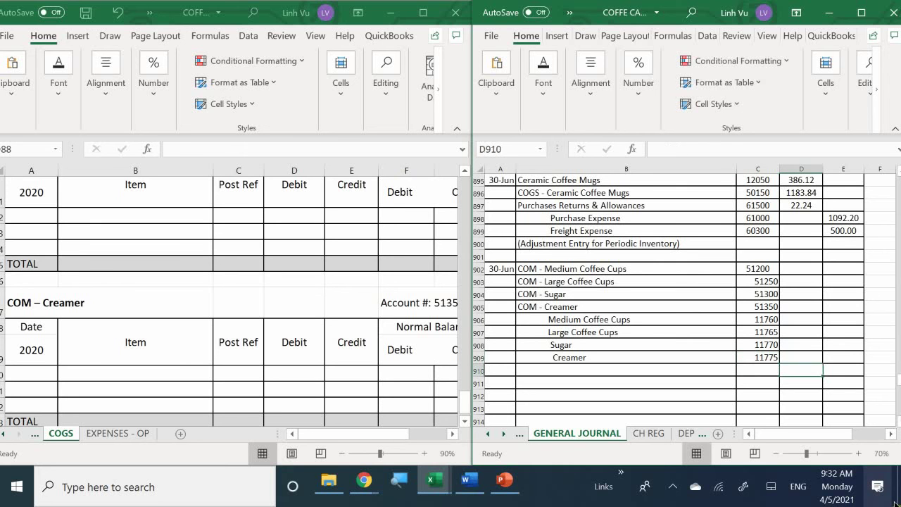
- Switch to the Word document's Cost of Material Sold table and enter the 286.70 debit for COM - Medium Coffee Cups in D902 of the Excel journal
key(Up)
key(Up)
key(Up)
key(Up)
key(Up)
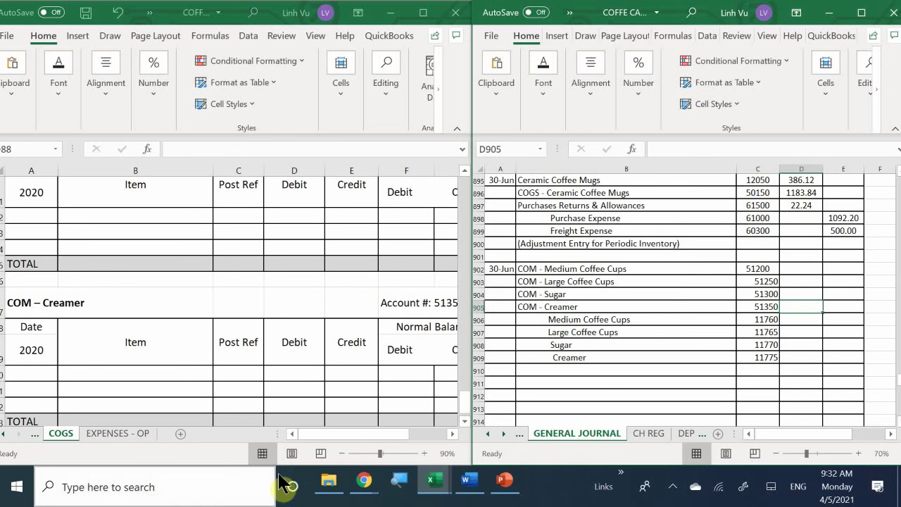
click(468, 481)
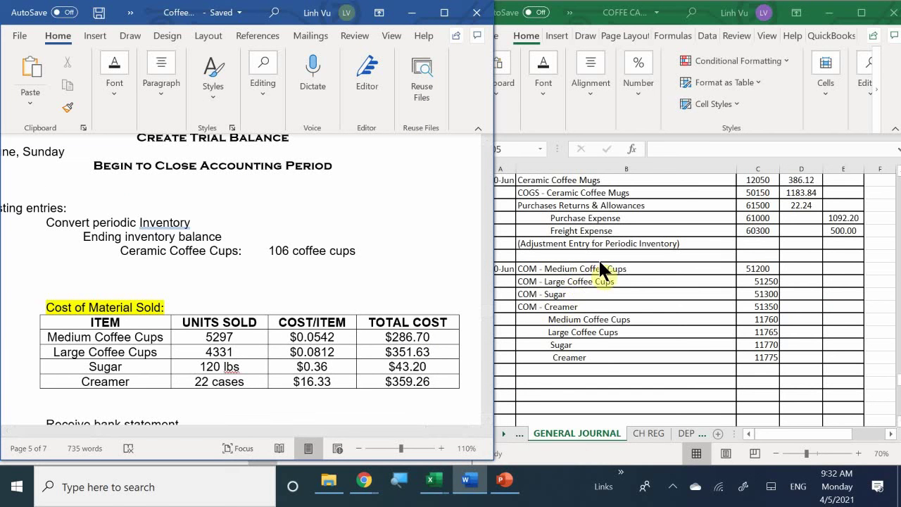
click(773, 269)
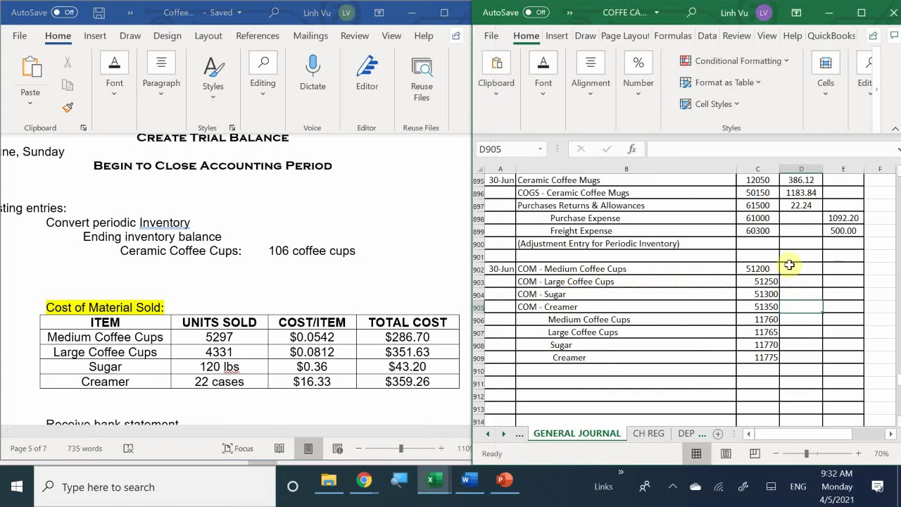
click(789, 268)
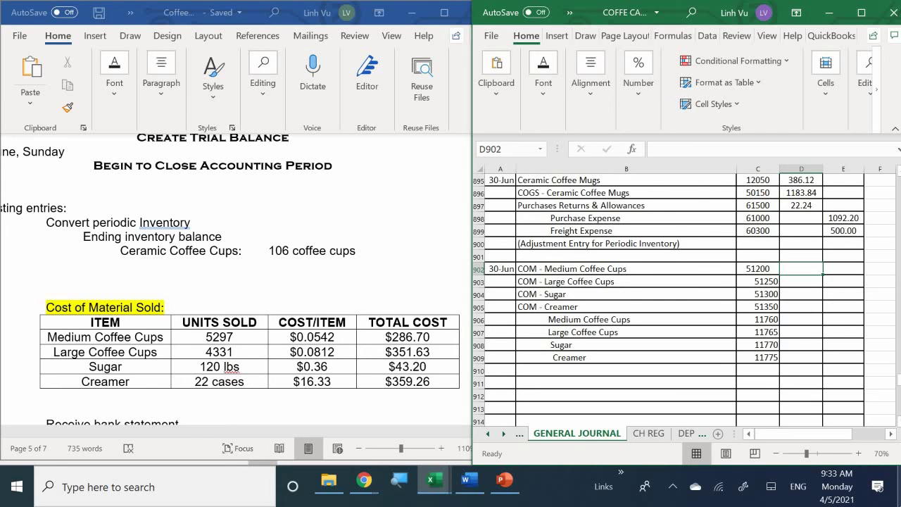
text(286.70)
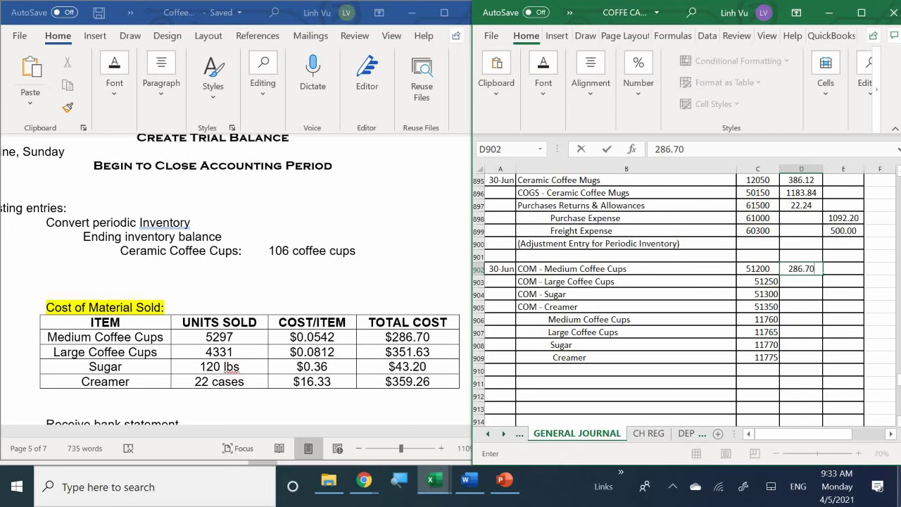
key(Return)
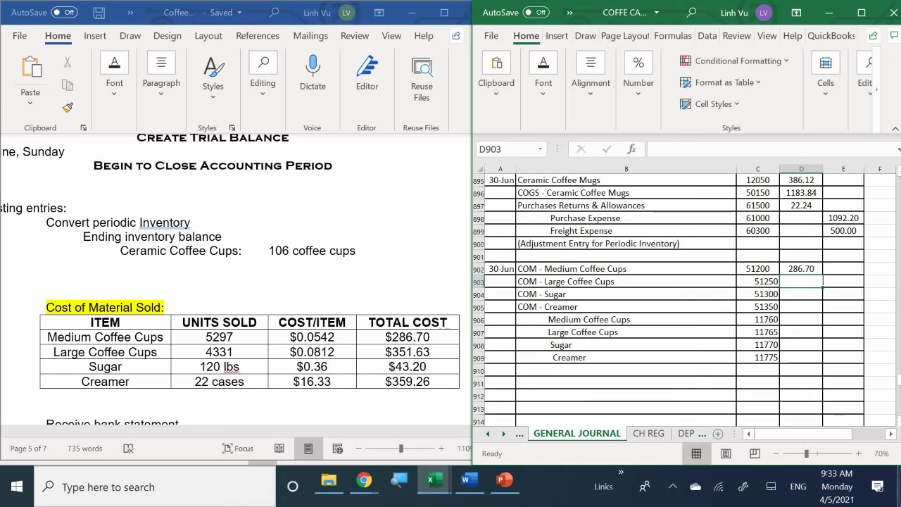
- Credit Medium Coffee Cups in E906 with a formula that references the COM - Medium Coffee Cups debit, =D902
key(Return)
key(Down)
key(Down)
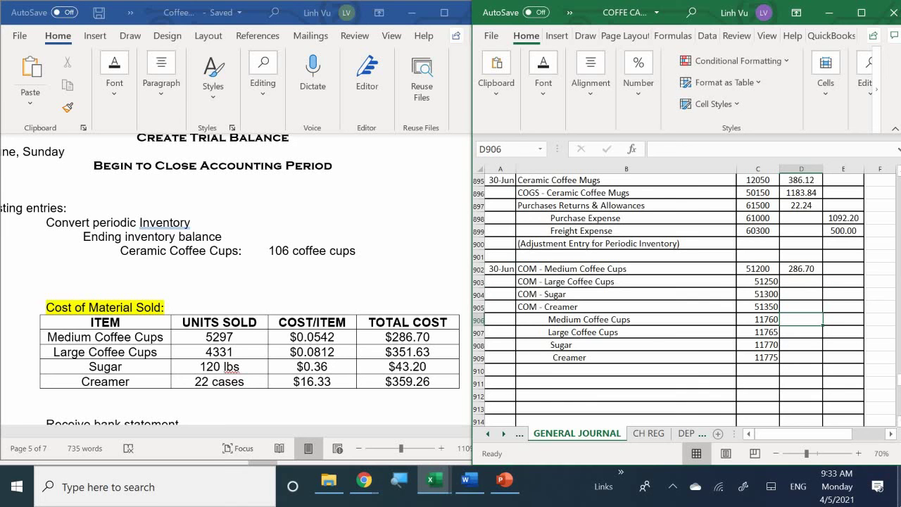
key(Right)
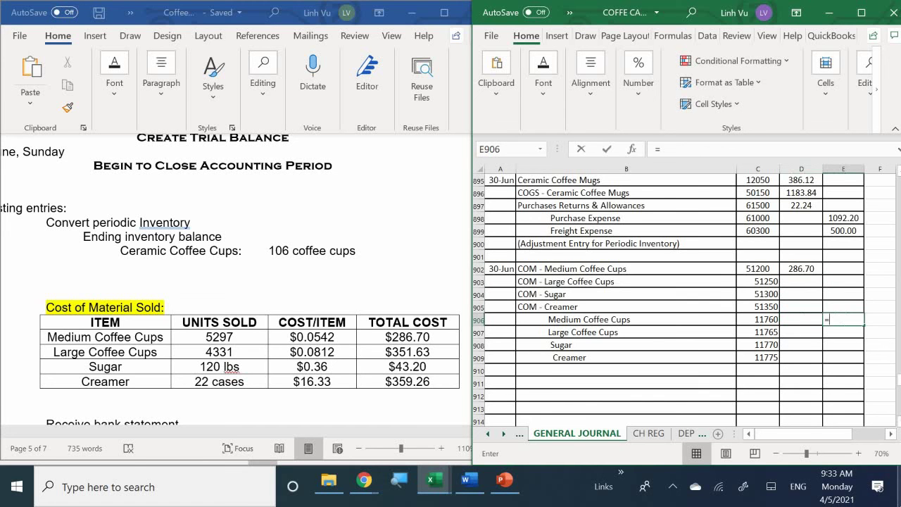
text(=)
key(Up)
key(Up)
key(Up)
key(Up)
key(Left)
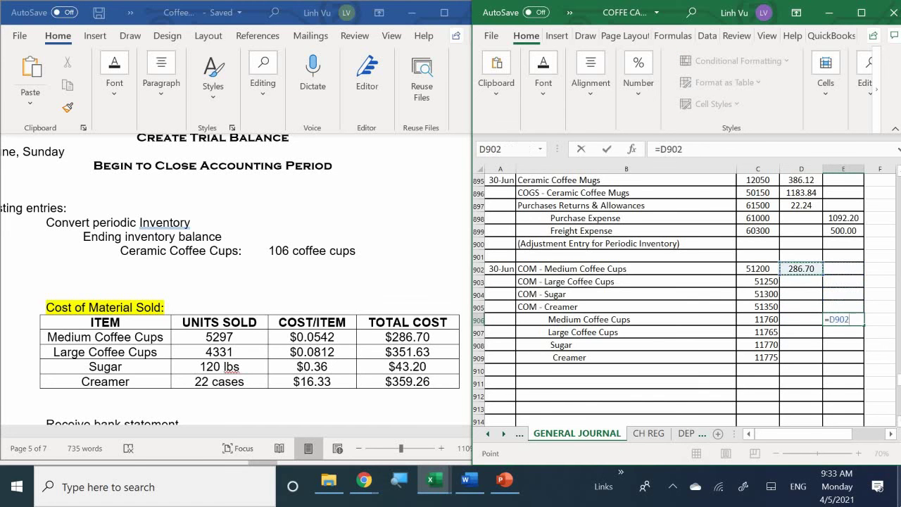
key(Return)
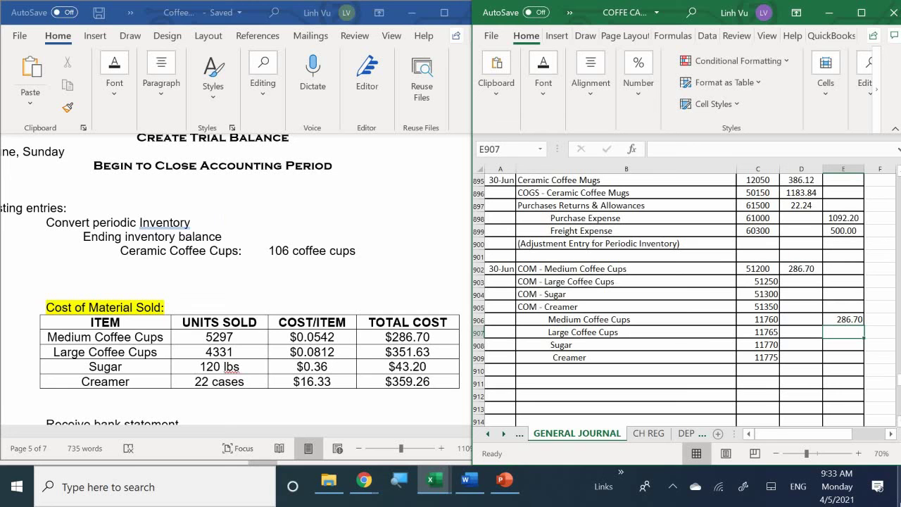
- Enter the 351.63 debit for COM - Large Coffee Cups in D903 of the general journal
click(790, 283)
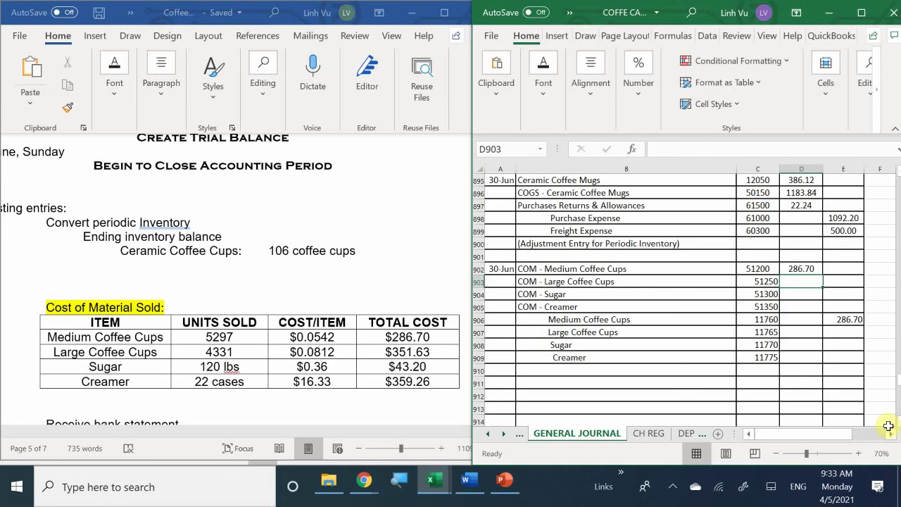
text(351.63)
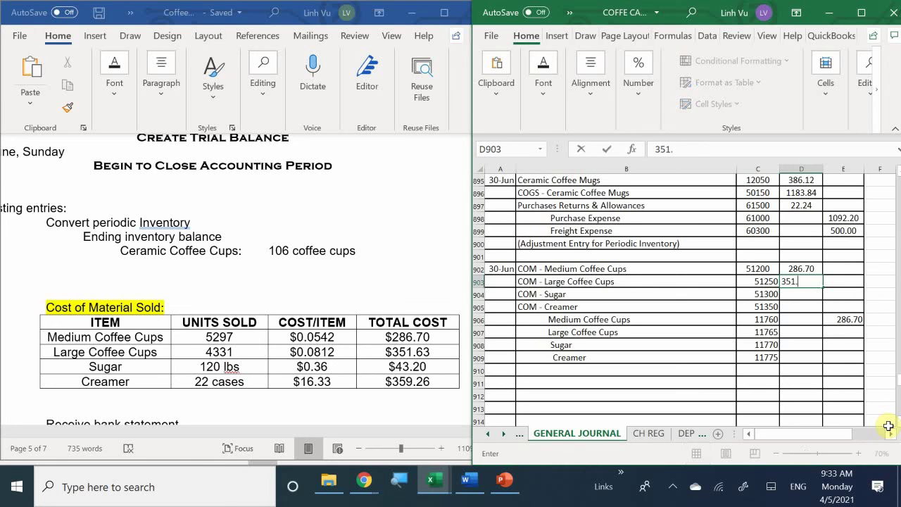
key(ctrl+Return)
- Credit Large Coffee Cups in E907 with a formula that references its debit amount, =D903
key(Down)
key(Down)
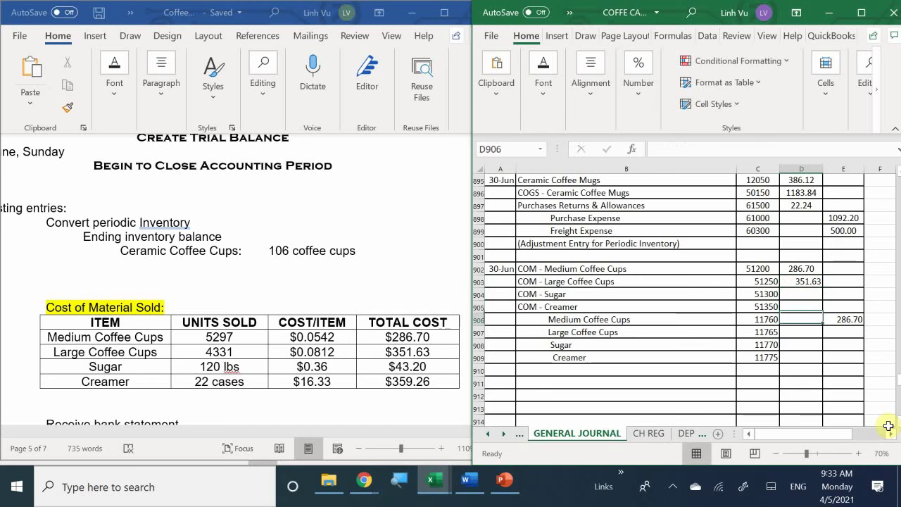
key(Right)
key(Down)
text(=)
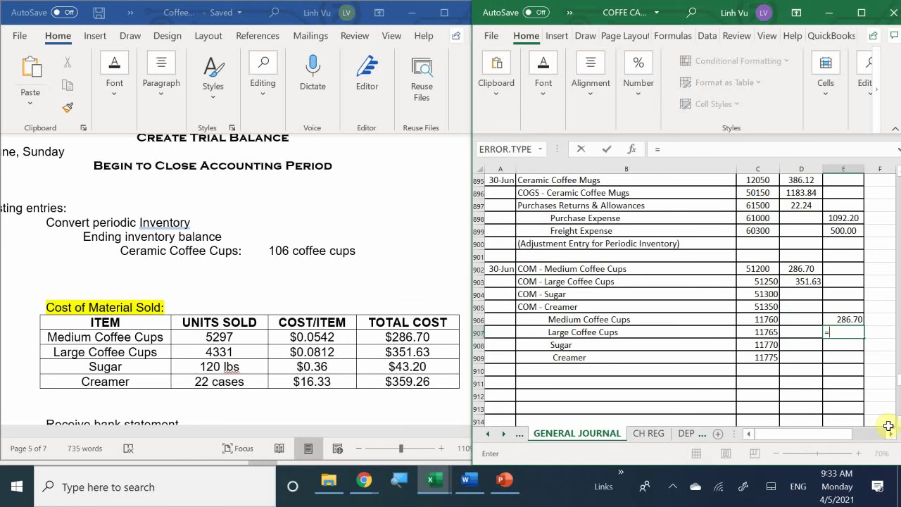
key(Up)
key(Up)
key(Left)
key(Up)
key(Up)
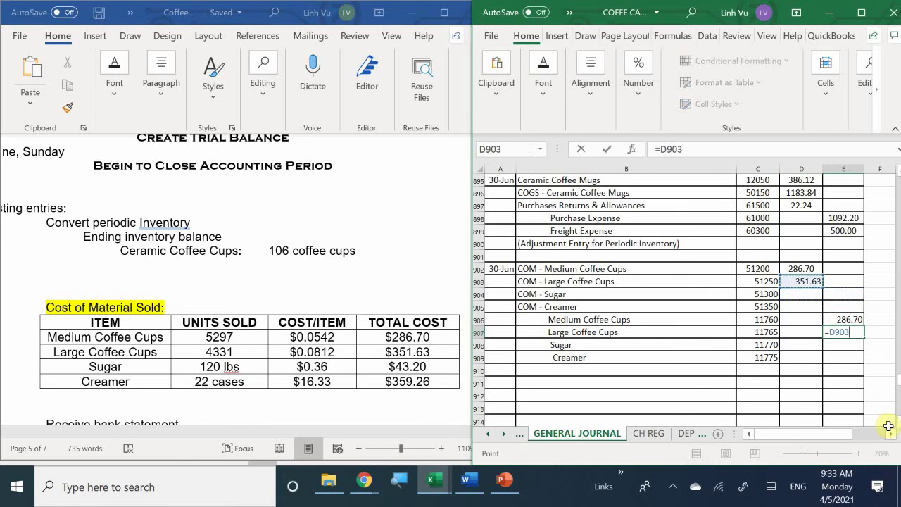
key(Return)
- Enter the 43.20 debit for COM - Sugar in D904 of the general journal
key(Left)
key(Up)
key(Up)
key(Up)
key(Up)
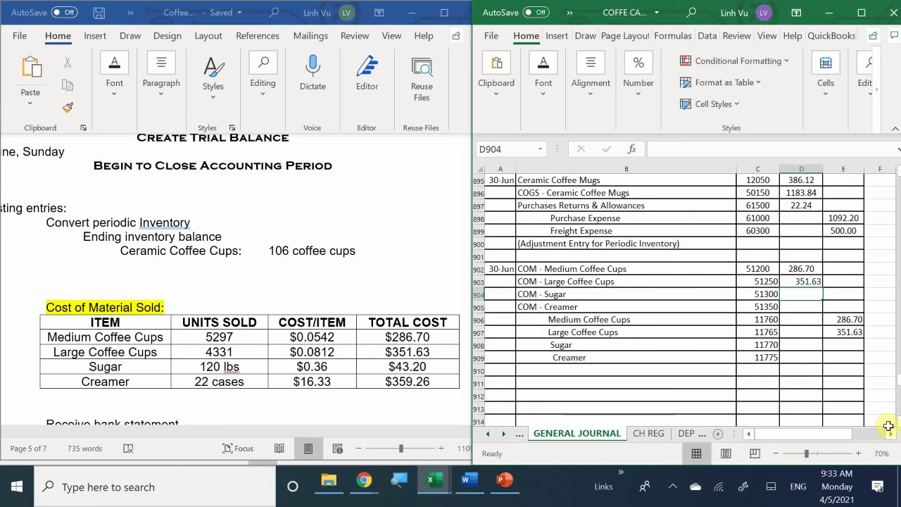
text(43.2)
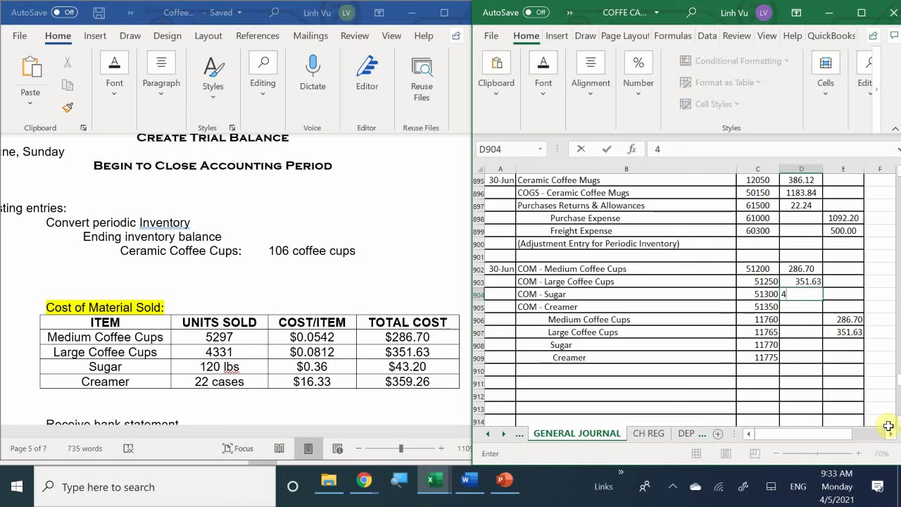
key(Return)
- Credit Sugar in E908 with a formula that references the COM - Sugar debit in D904
key(Down)
key(Down)
key(Down)
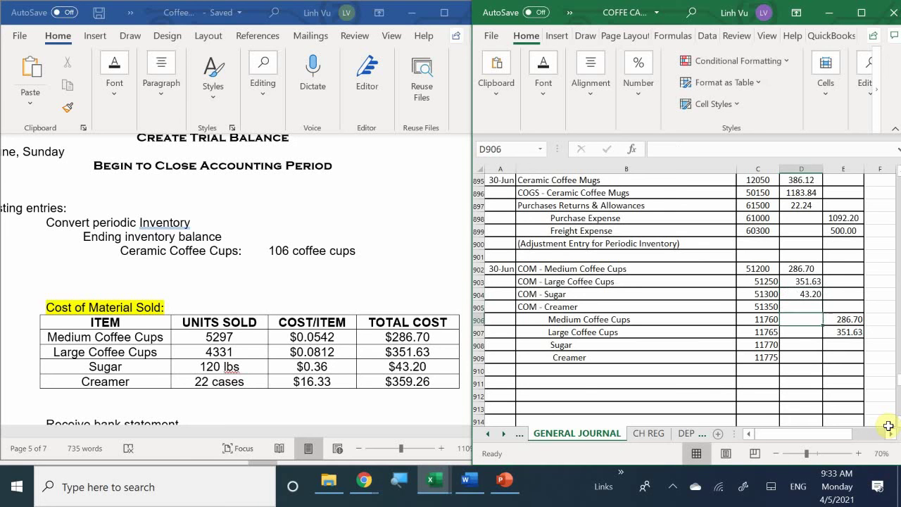
key(Right)
text(=)
key(Up)
key(Up)
key(Up)
key(Up)
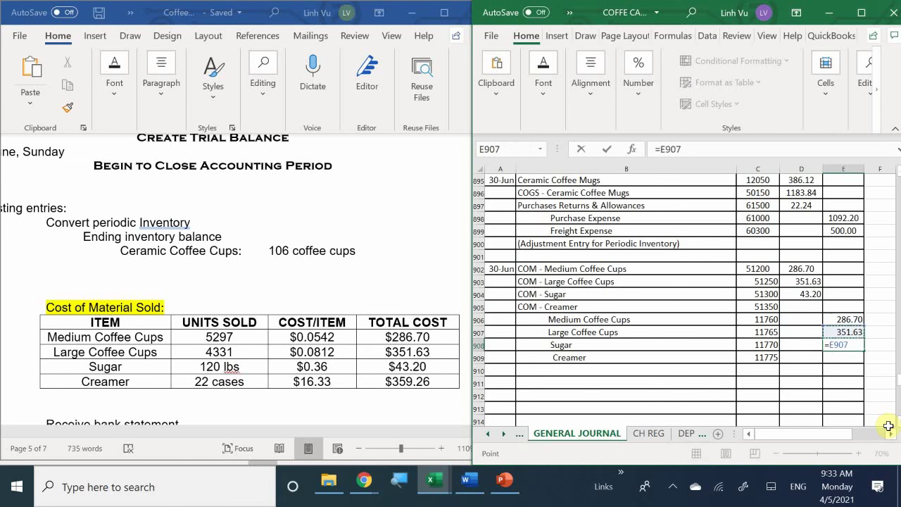
key(Left)
key(Return)
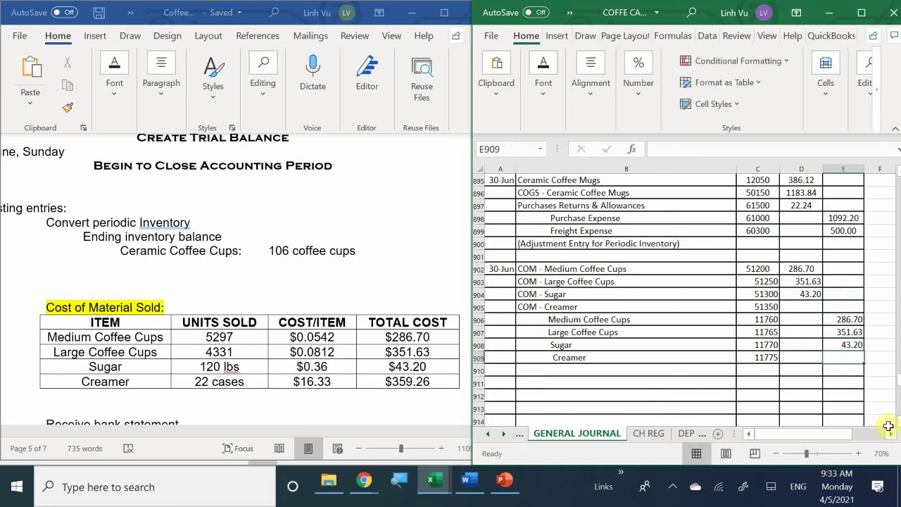
- Enter the 359.26 debit for COM - Creamer in D905 of the general journal
key(Left)
key(Up)
key(Up)
key(Up)
key(Up)
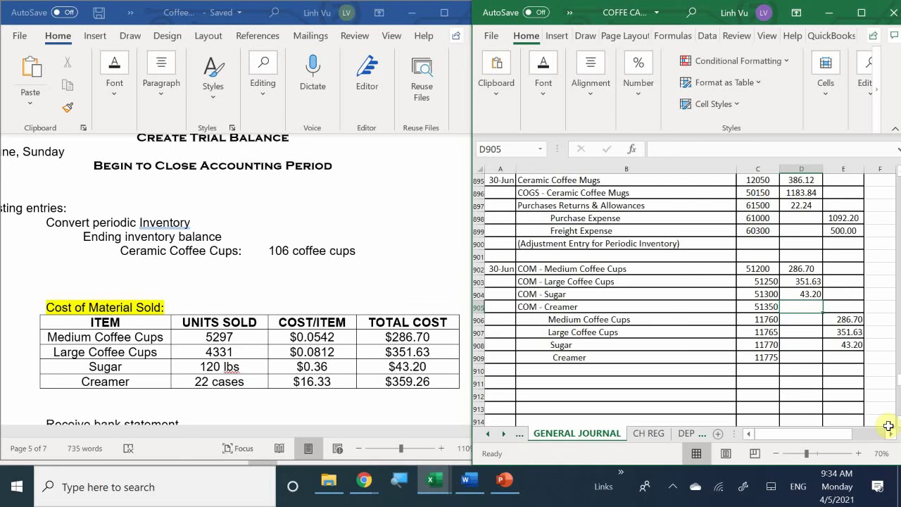
text(359)
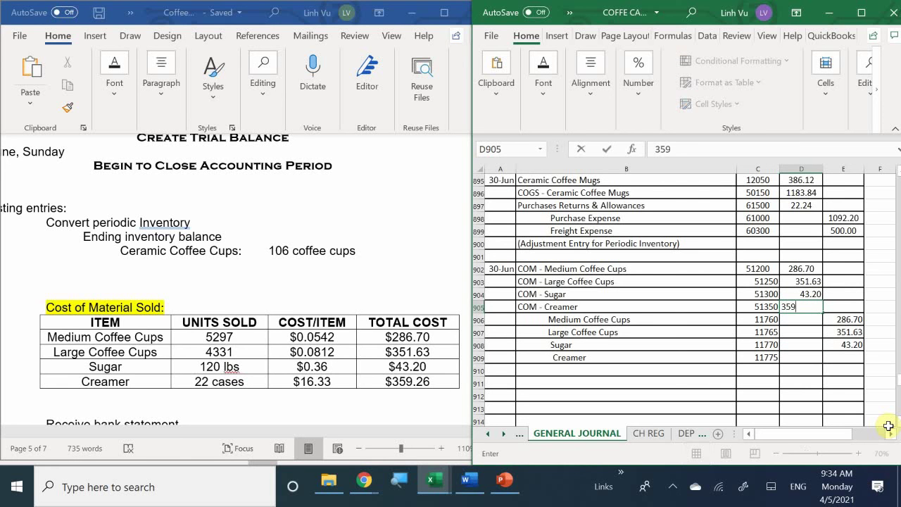
text(.26)
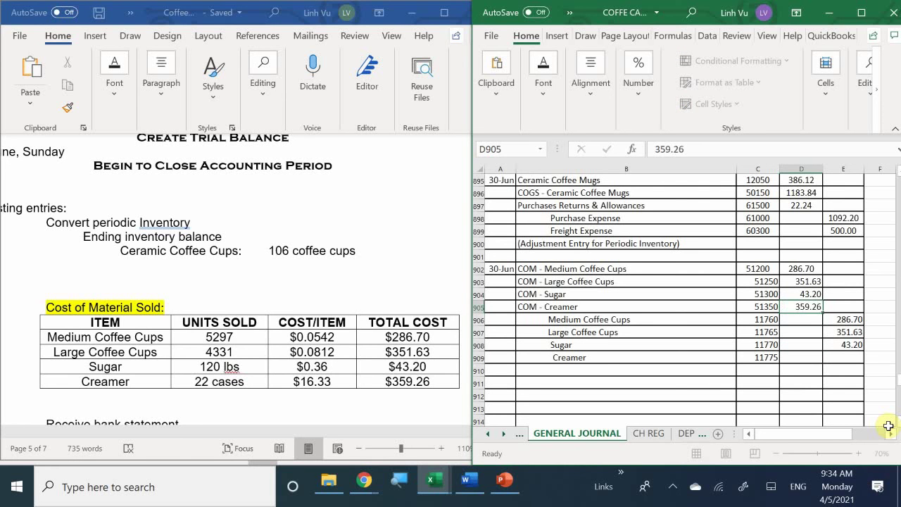
key(Return)
- Credit Creamer in E909 with a formula that references the COM - Creamer debit in D905
key(Down)
key(Down)
key(Down)
key(Right)
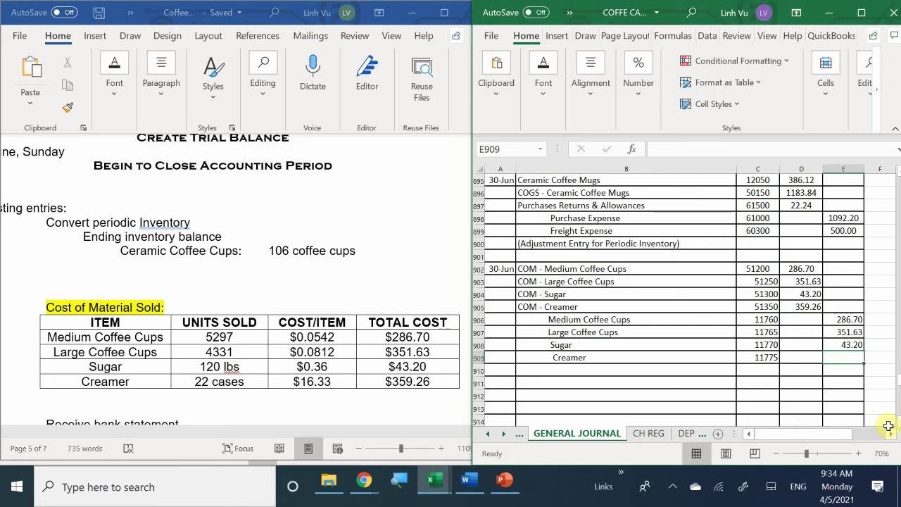
text(=)
key(Up)
key(Up)
key(Up)
key(Up)
key(Up)
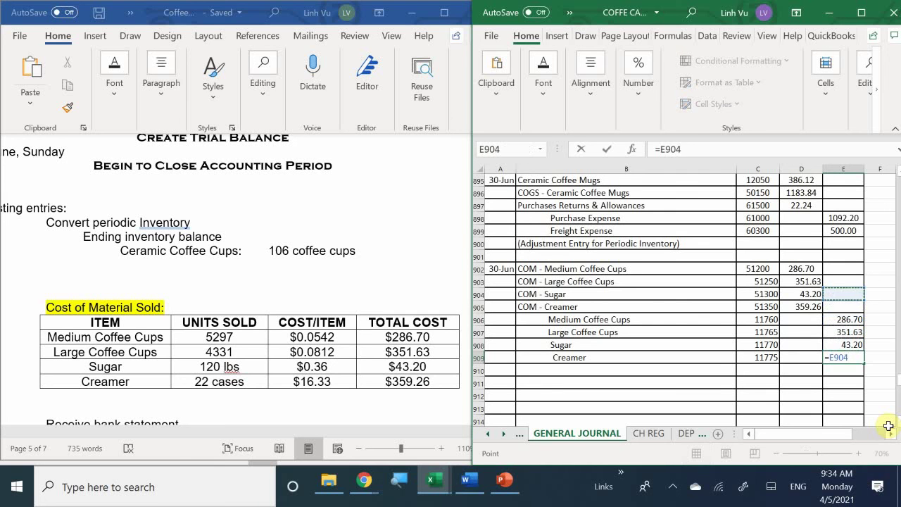
key(Down)
key(Left)
key(Return)
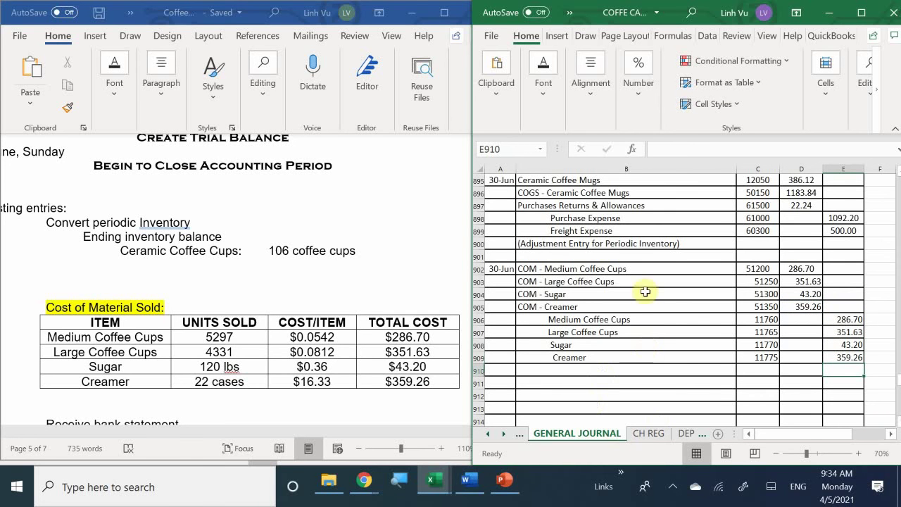
- Add the explanation "(Adjustment to Business Supplies)" below the journal entry in B910
click(539, 370)
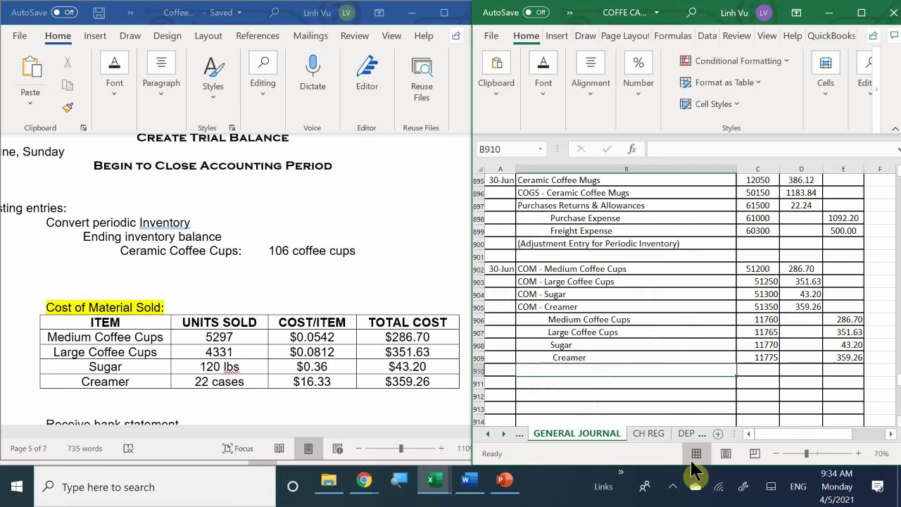
text(()
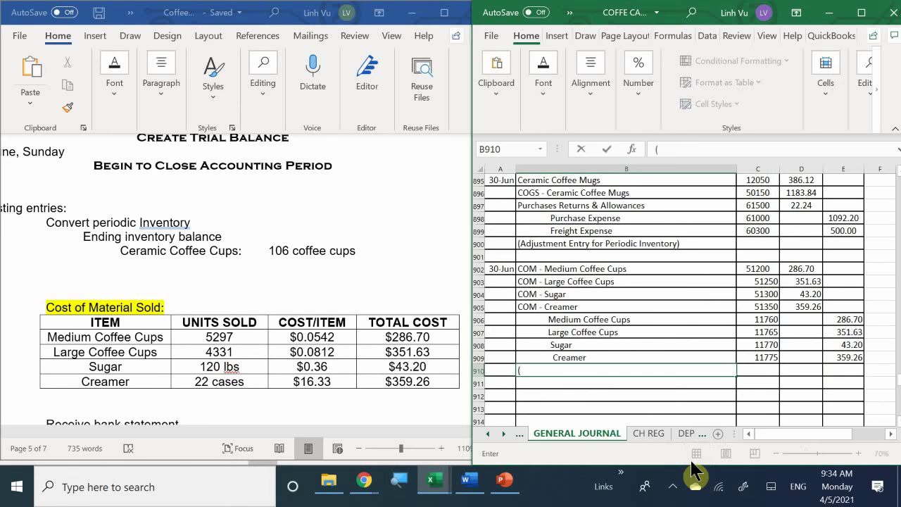
text(Adjustment )
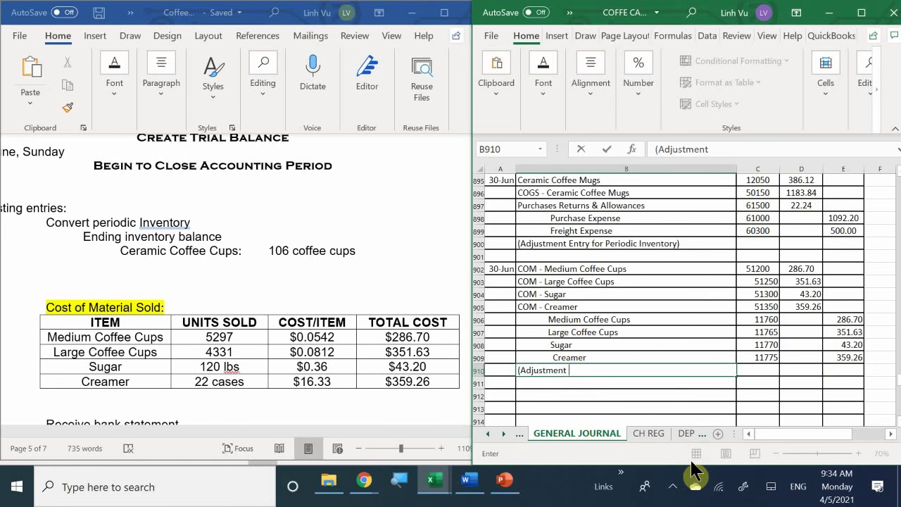
text(to B )
text(siness Su)
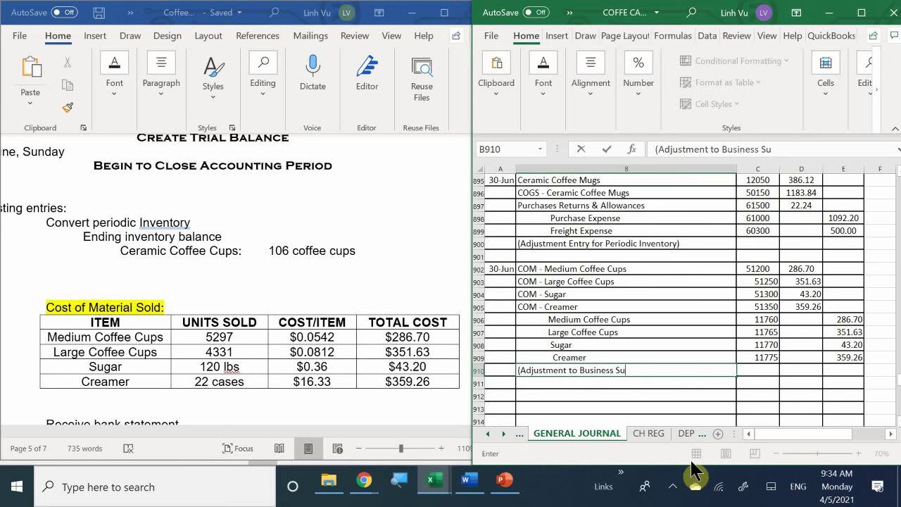
text(pplies))
key(Return)
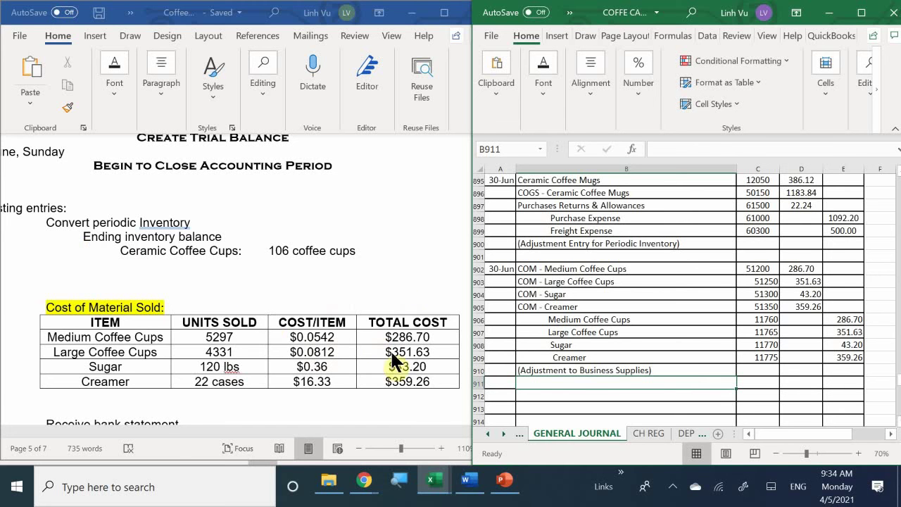
- Switch to the ledger workbook's COGS sheet and enter the date 6/30 in A104 of the COM – Medium Coffee Cups account
mouse_move(437, 481)
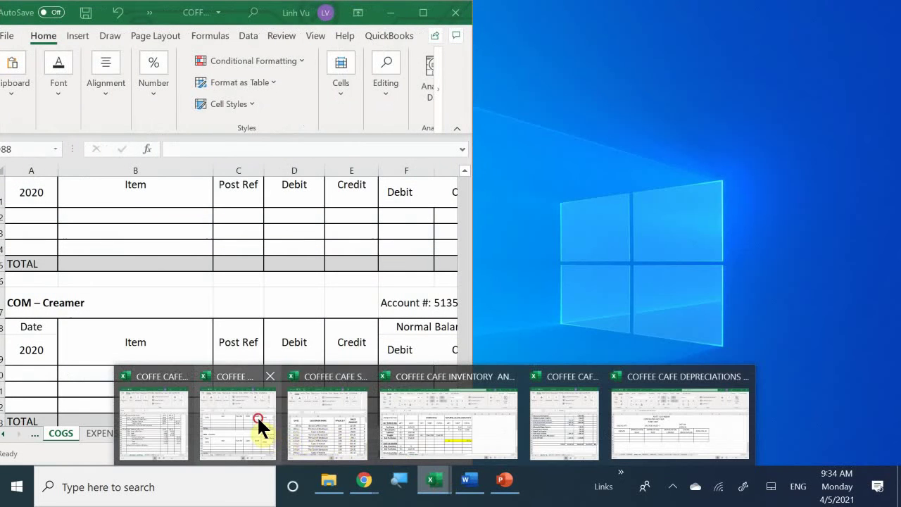
click(257, 416)
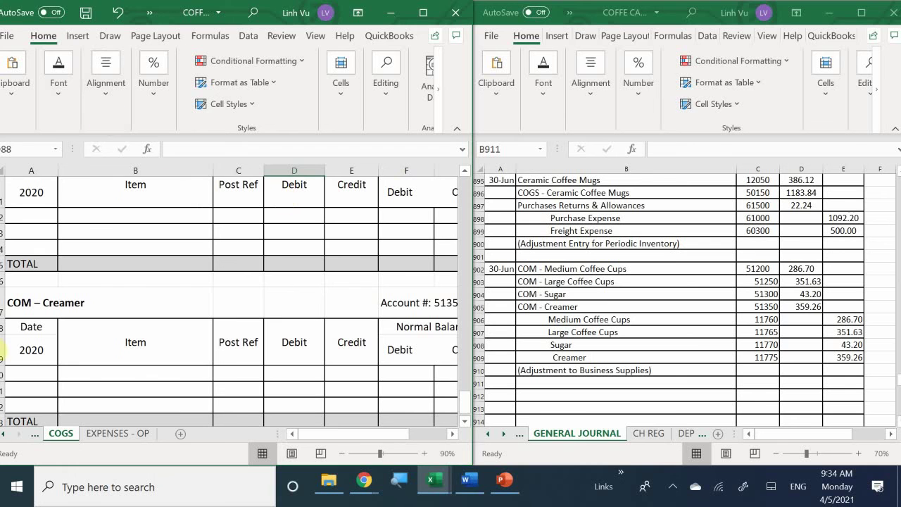
click(85, 200)
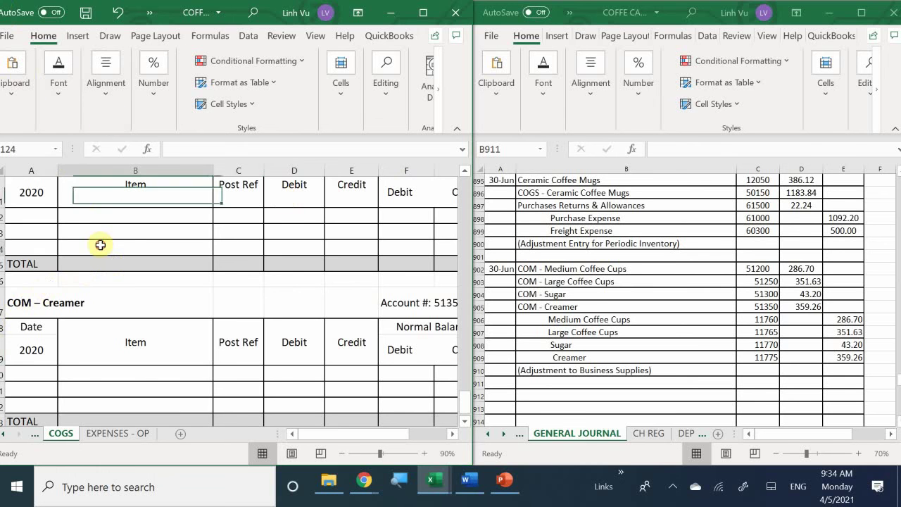
scroll(99, 243, up, 10)
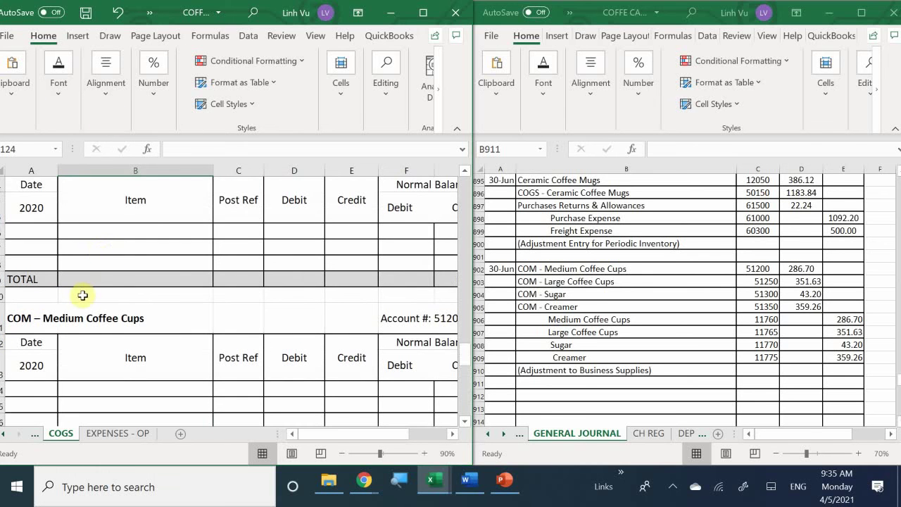
scroll(72, 311, down, 2)
click(29, 329)
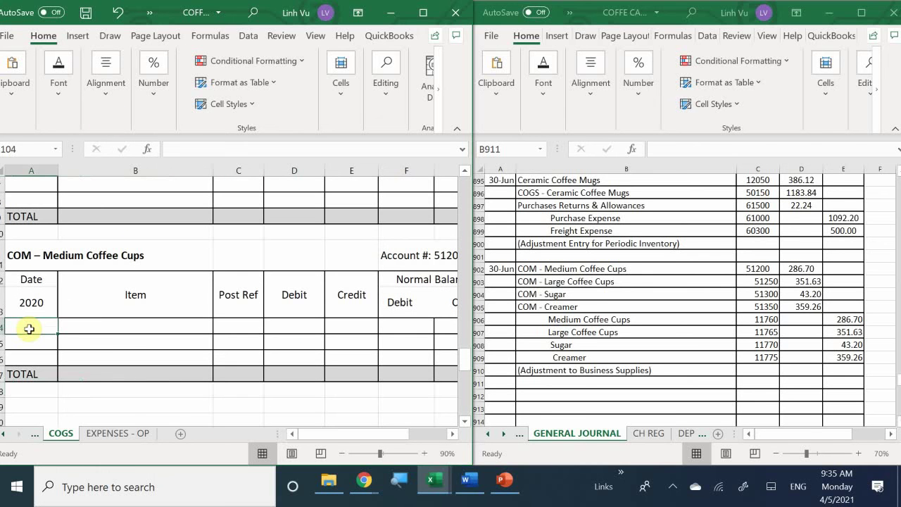
text(6/)
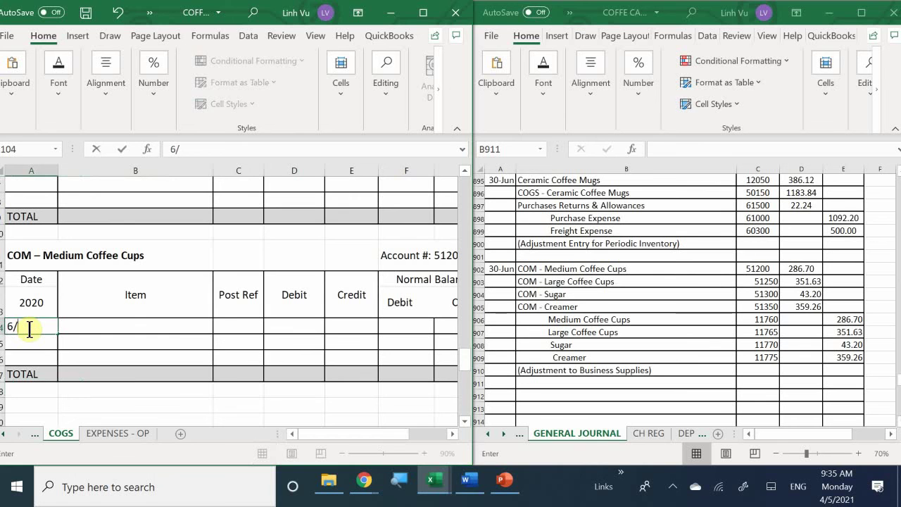
text(30)
key(Tab)
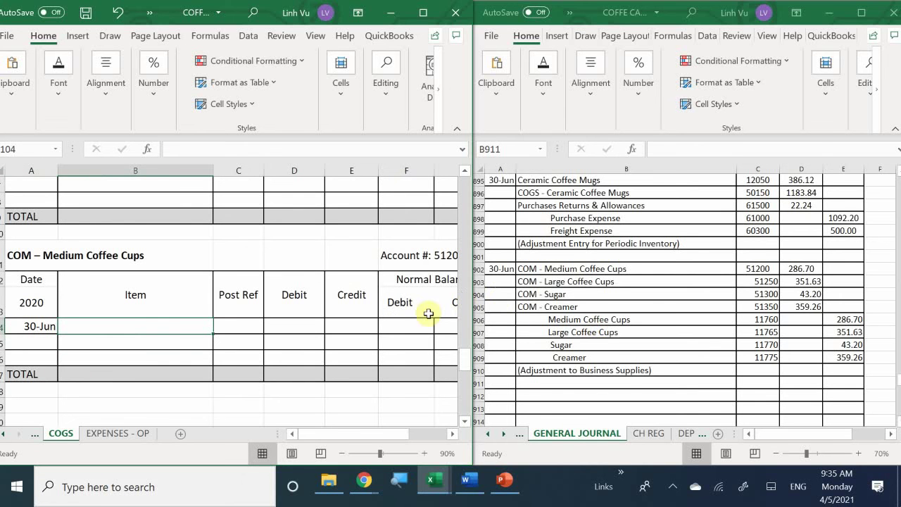
- Consult the Cost of Material Sold table in the Word document and enter "Sold 5297 Cups" as the Medium Coffee Cups item in B104
click(470, 480)
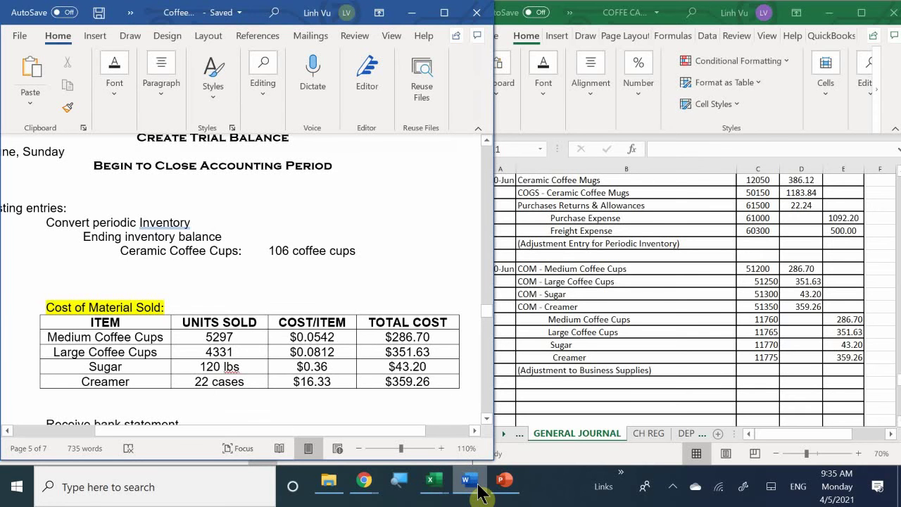
click(470, 482)
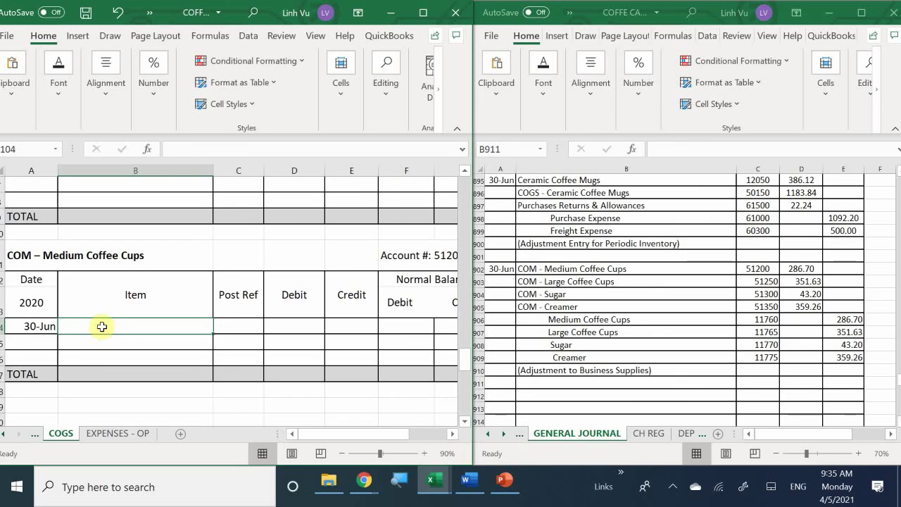
text(So)
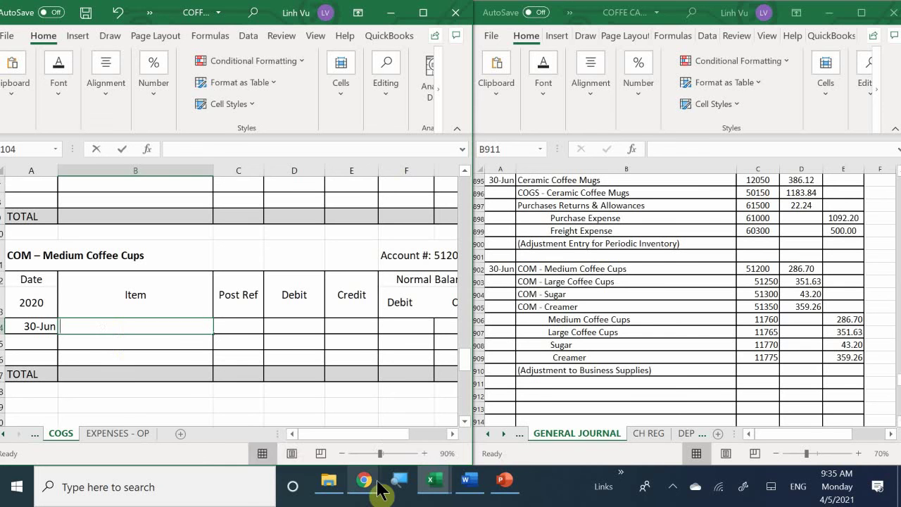
text(ld 5)
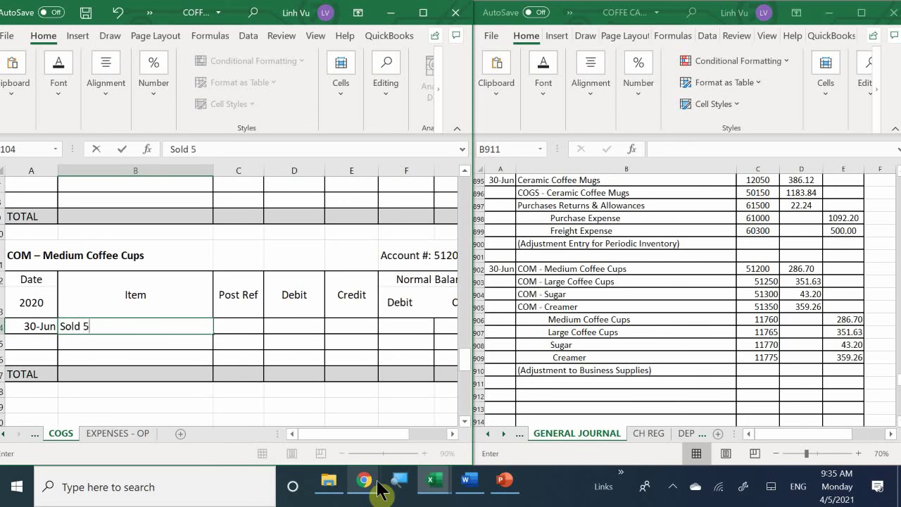
text(297 Cups)
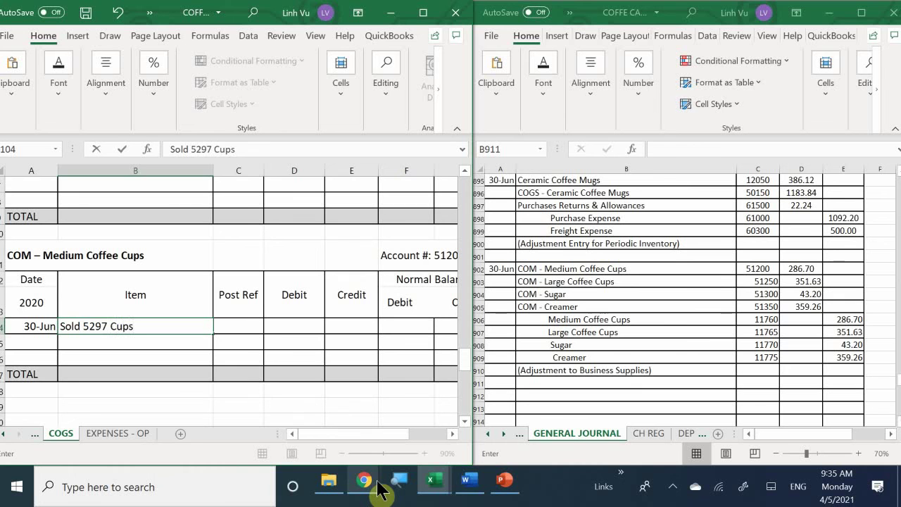
- Enter the posting reference GJ22 in C104 for the Medium Coffee Cups entry
key(Tab)
text(GJ)
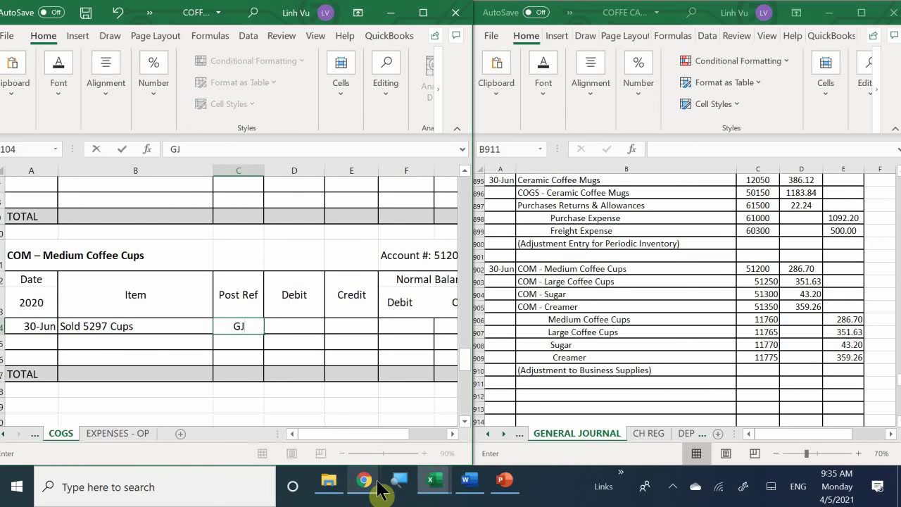
text(22)
key(Return)
key(Up)
key(Right)
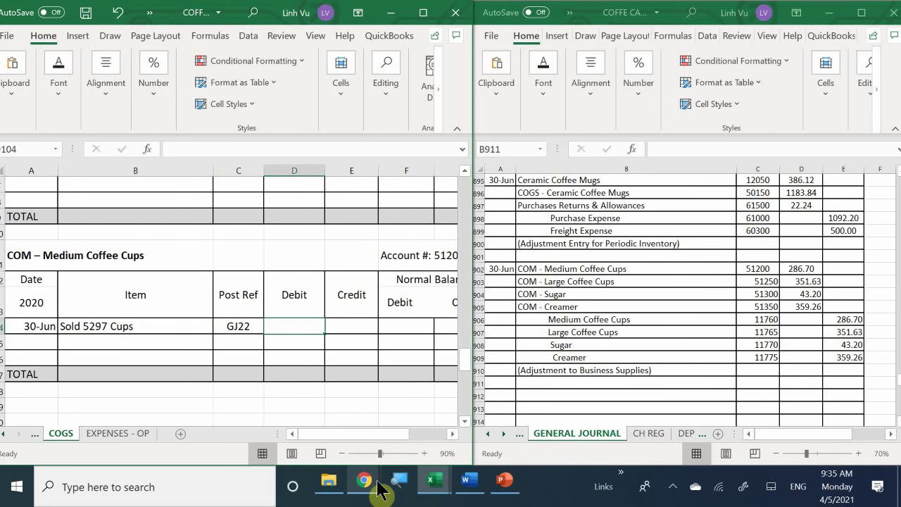
- Post the 286.7 debit in D104 and make the debit balance in F104 reference it with =D104
text(286.7)
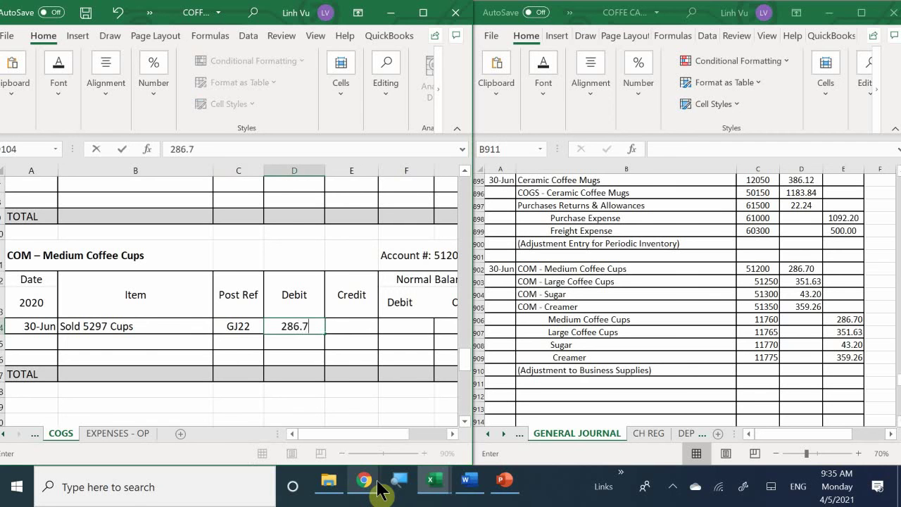
key(Return)
key(Right)
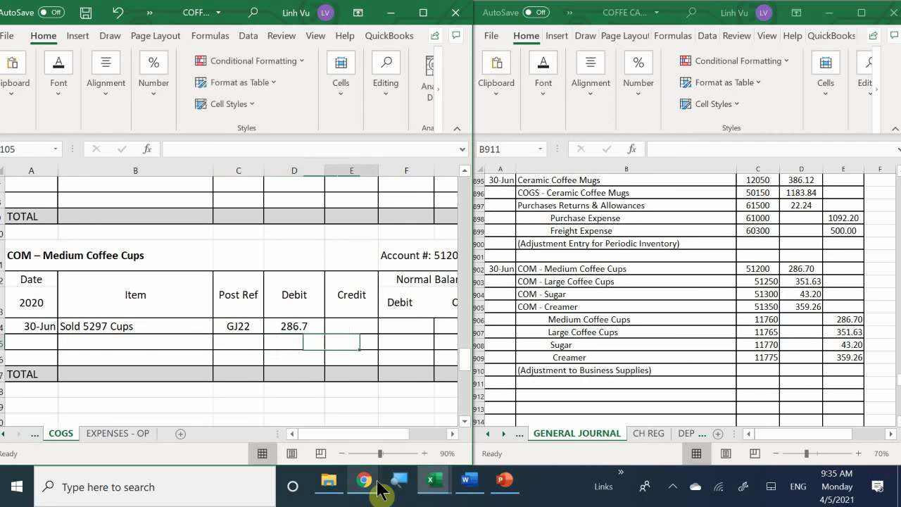
key(Right)
key(Up)
text(=)
key(Left)
key(Left)
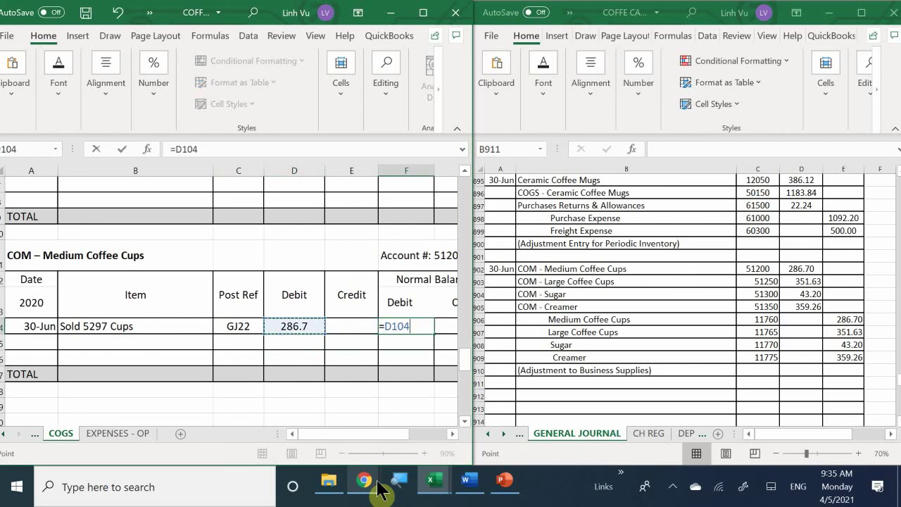
key(Return)
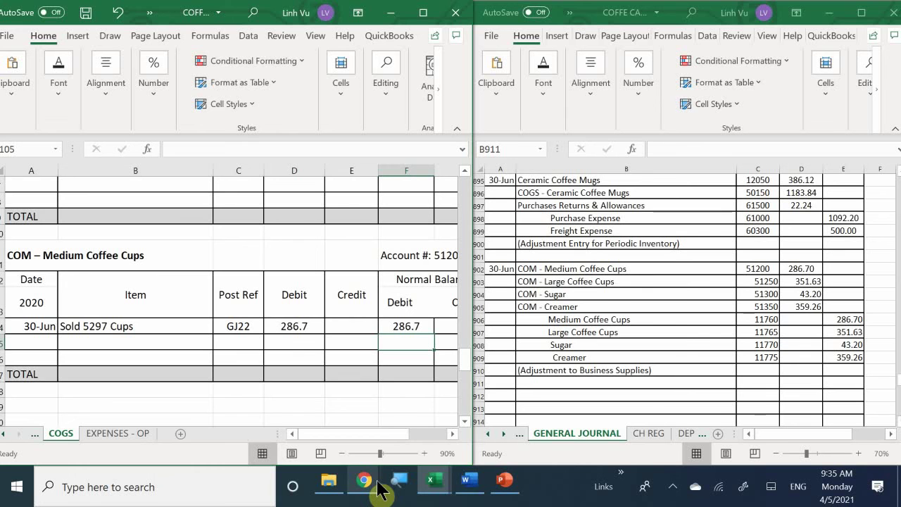
- Enter the date 6/30 in A114 of the COM – Large Coffee Cups account
scroll(174, 318, down, 4)
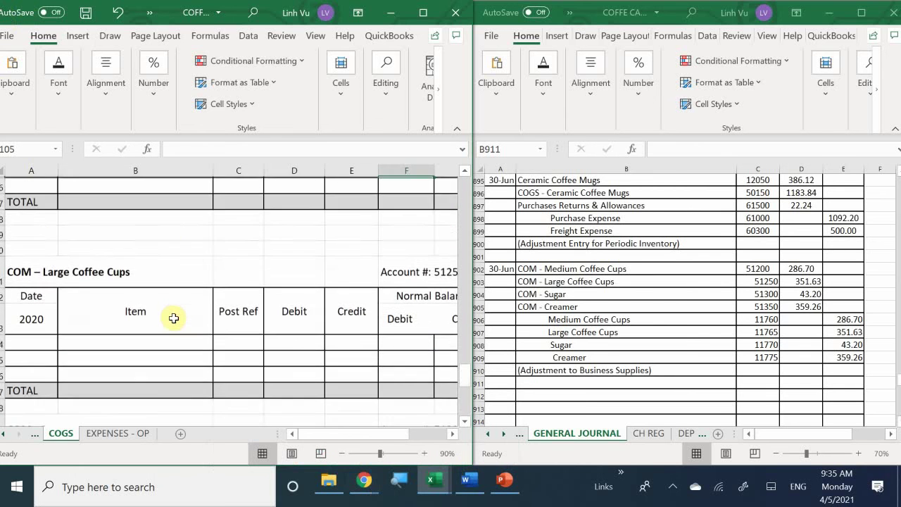
scroll(174, 318, down, 1)
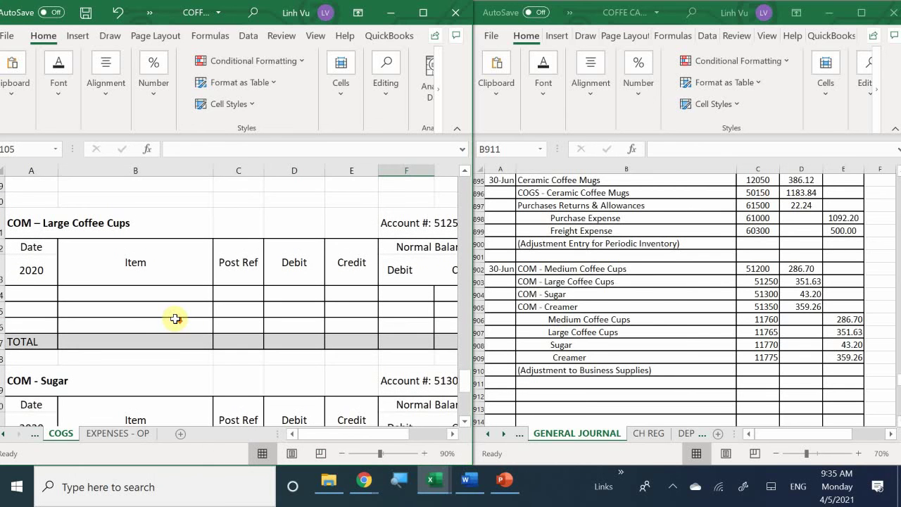
click(26, 287)
text(6)
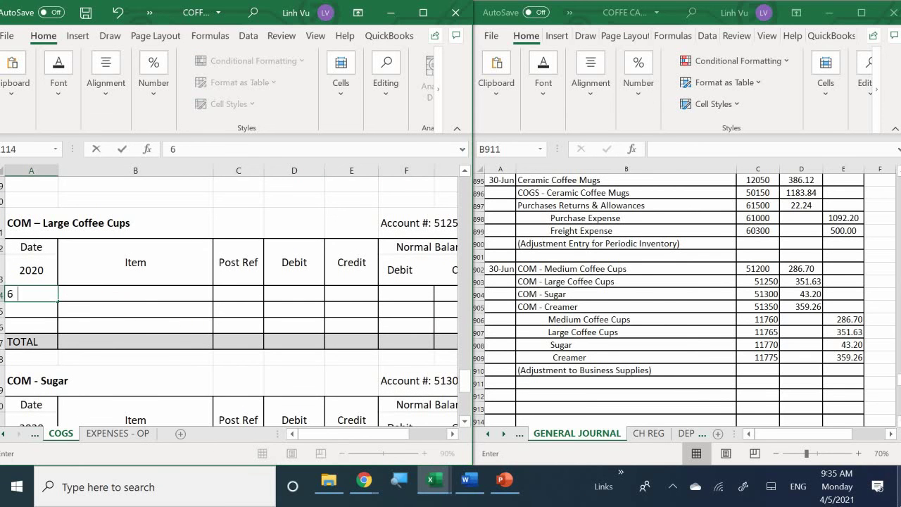
text(/30)
key(Return)
- Enter "Sold 4331 Cups" as the item in B114 of the Large Coffee Cups account, checking the Word document for the units
click(135, 294)
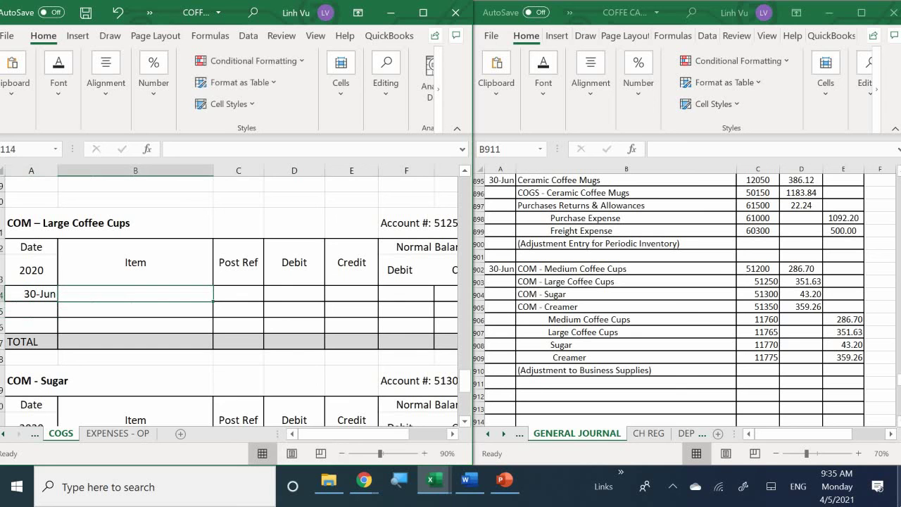
text(Sold)
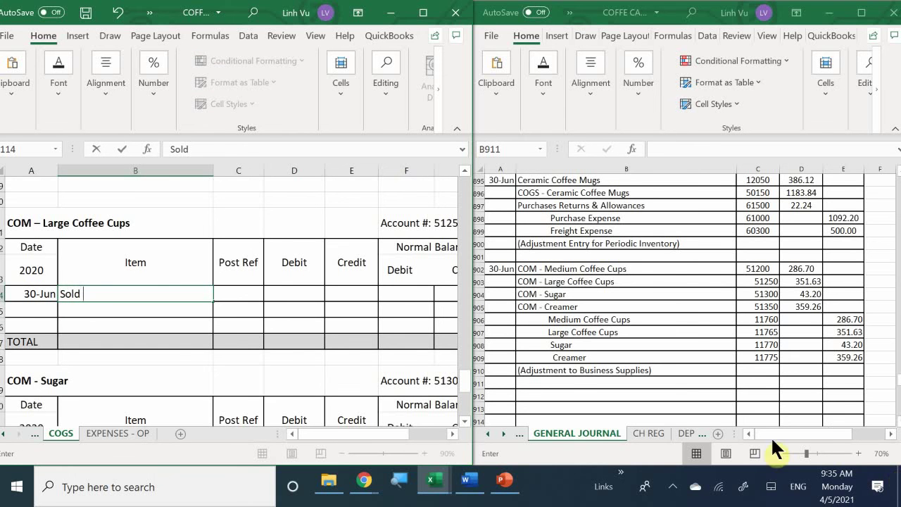
mouse_move(472, 488)
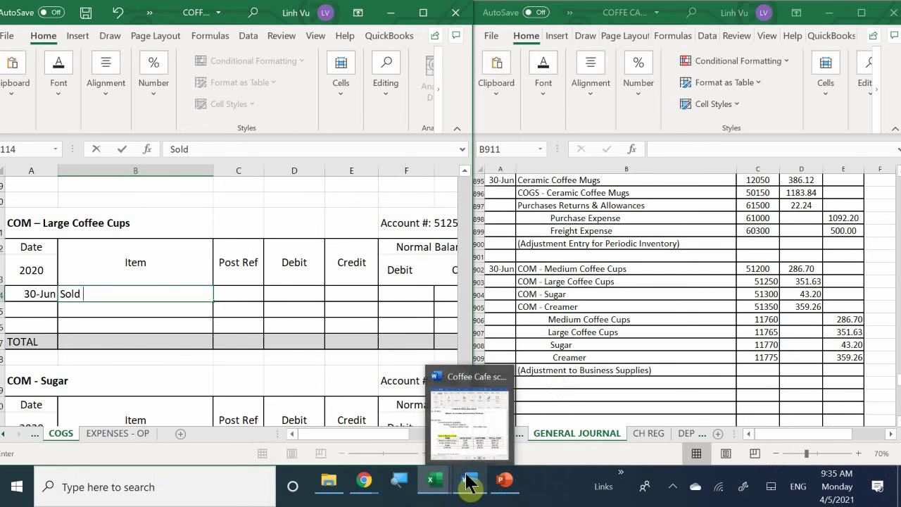
mouse_move(461, 442)
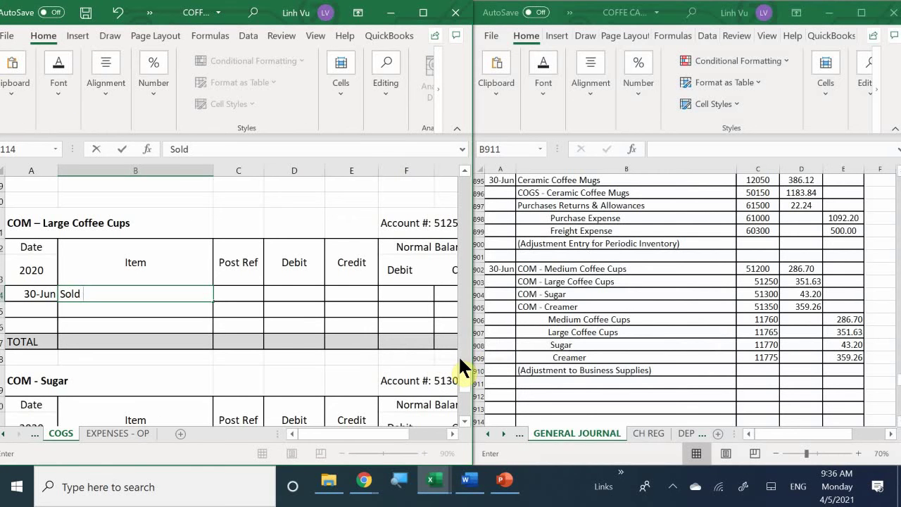
text(4331 Cups)
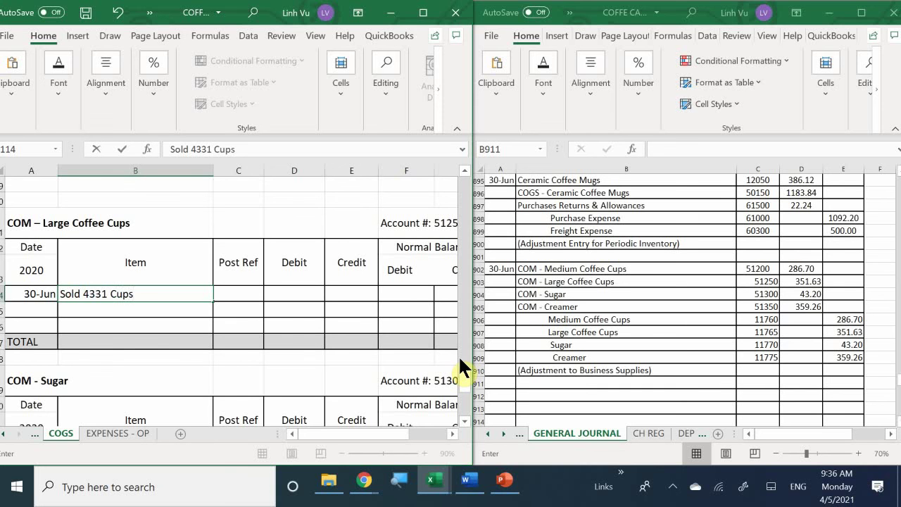
- Enter the posting reference GJ22 in C114 for the Large Coffee Cups entry
key(Tab)
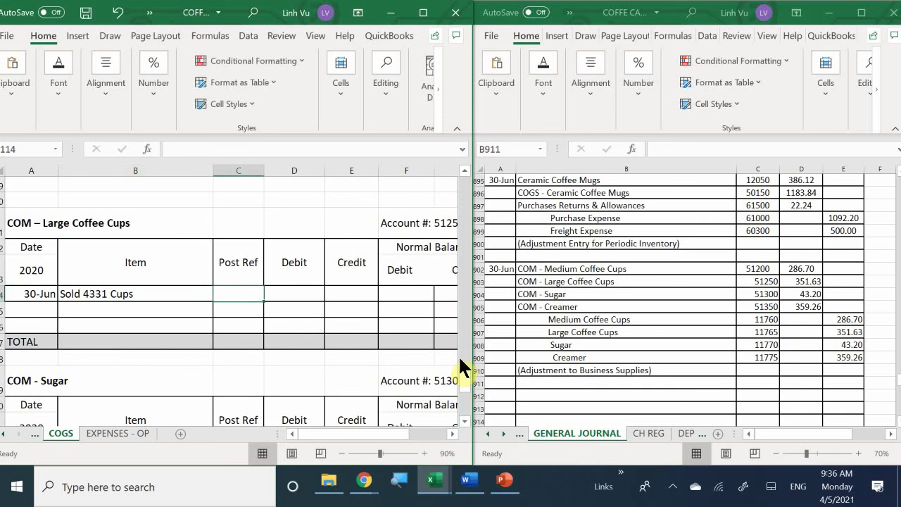
text(FG)
key(BackSpace)
key(BackSpace)
text(GH)
key(BackSpace)
key(BackSpace)
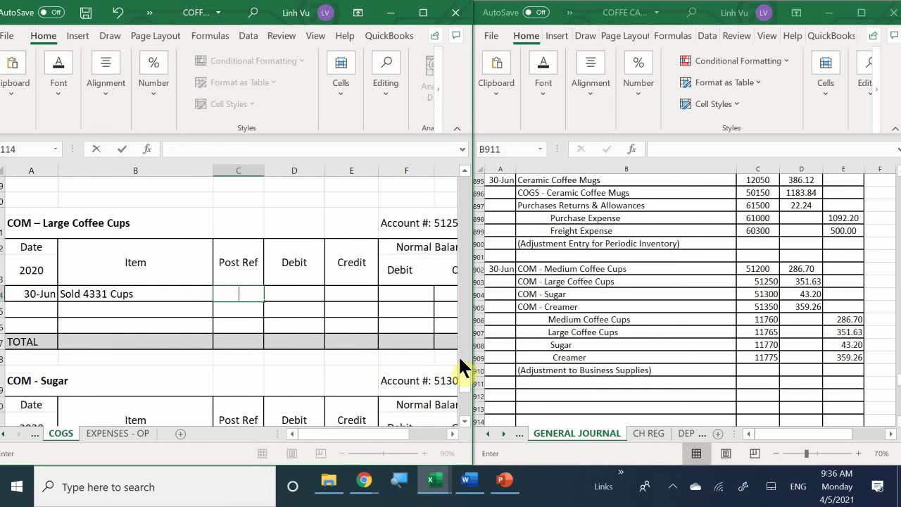
text(GJ22)
key(Return)
key(Right)
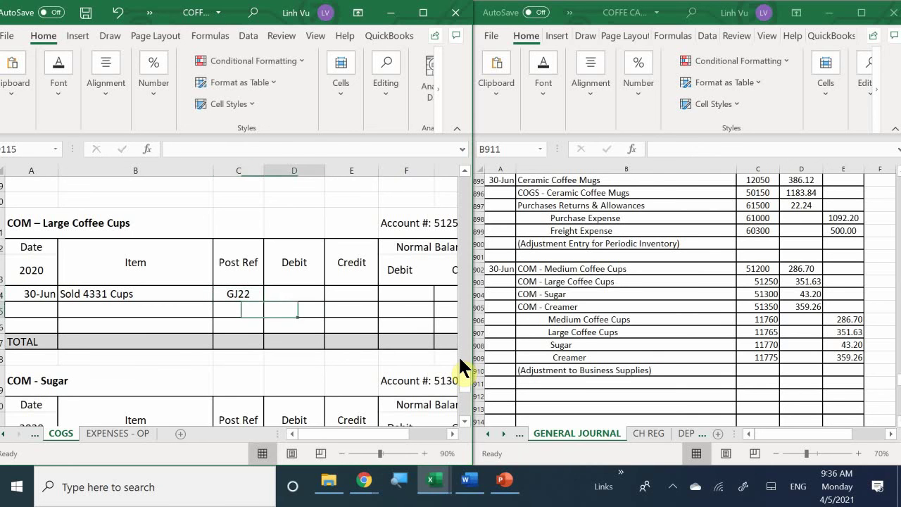
- Post the 351.63 debit in D114 of the Large Coffee Cups account
key(Up)
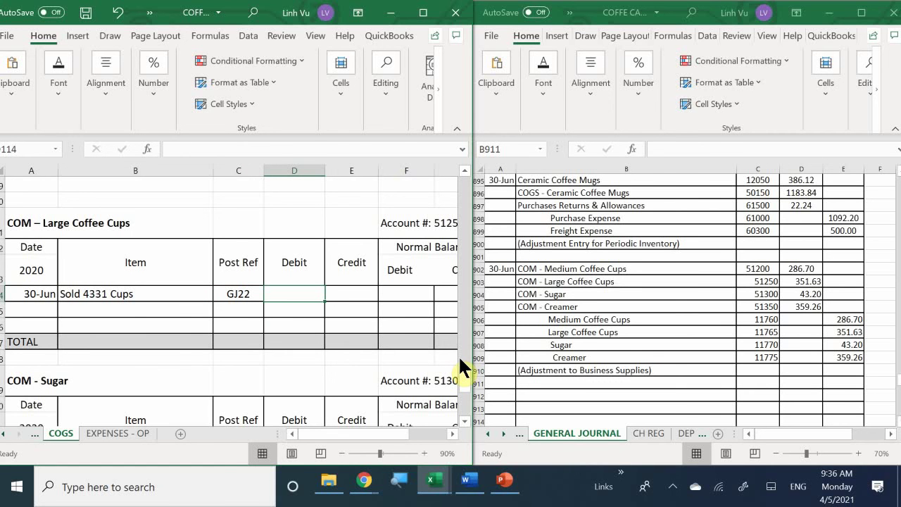
text(3)
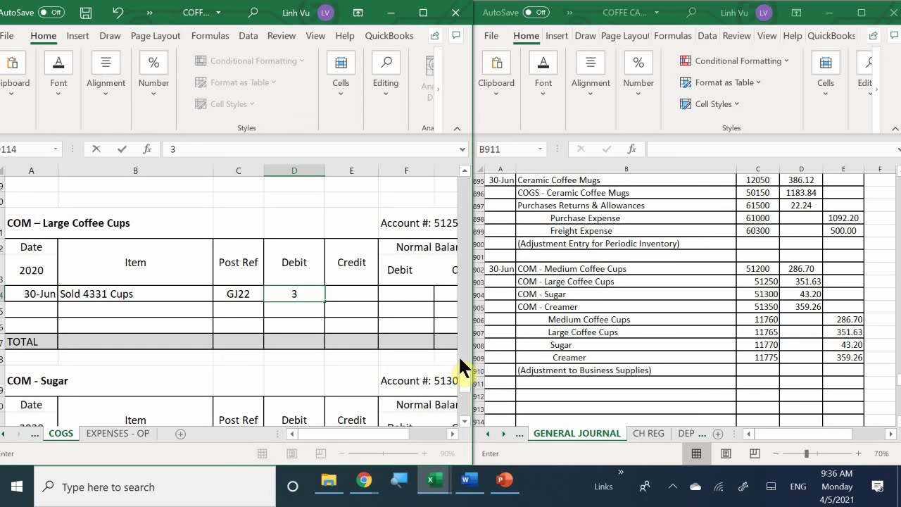
text(51.63)
key(Return)
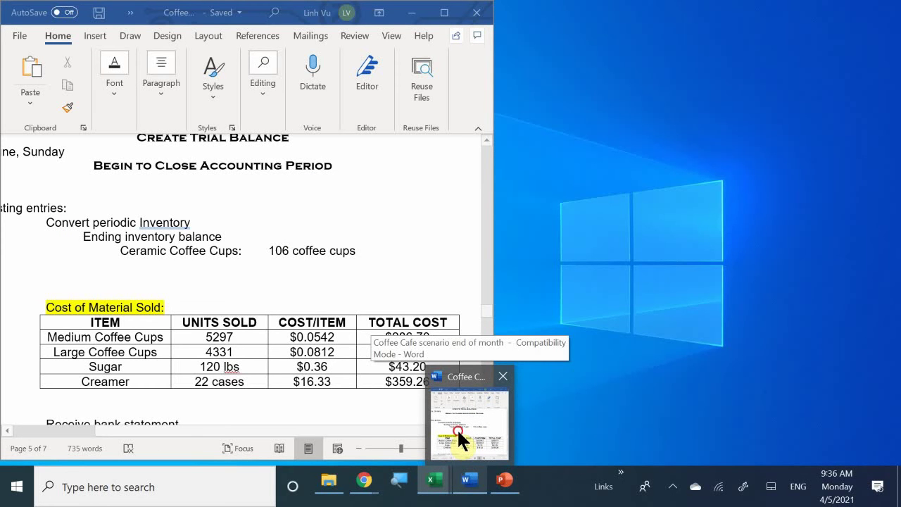
- Check the Cost of Material Sold table in Word, and set the Large Coffee Cups debit balance in F114 to reference the debit in D114
click(457, 428)
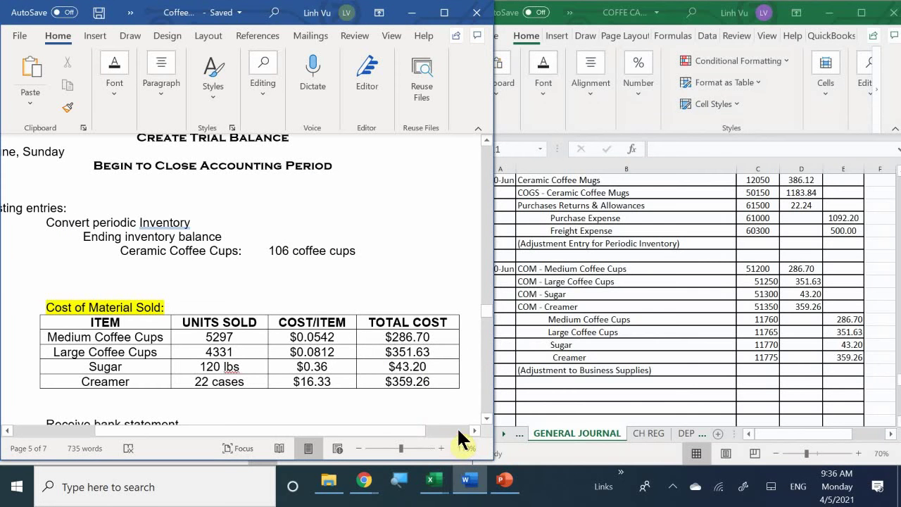
mouse_move(443, 484)
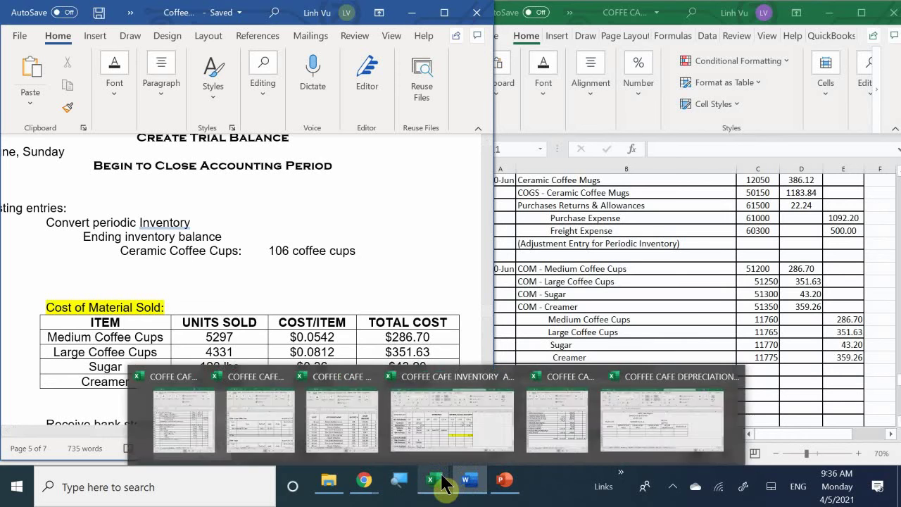
click(260, 423)
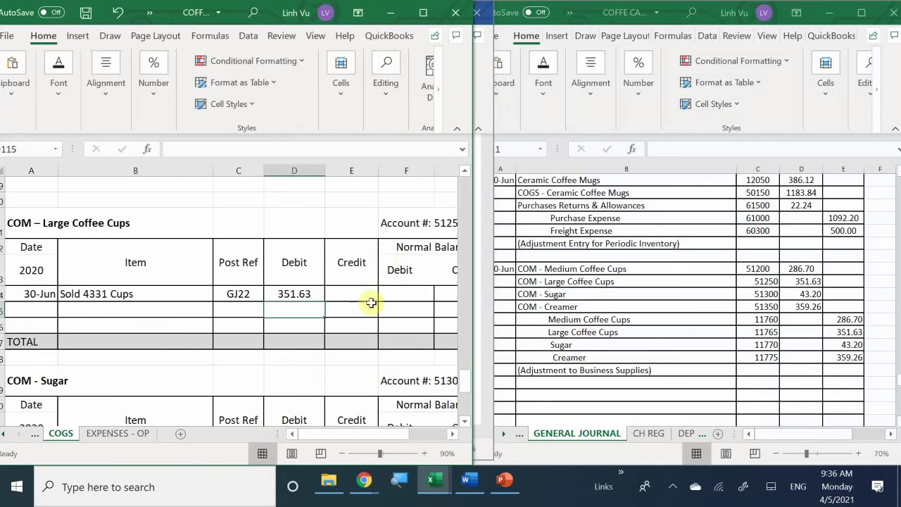
click(395, 294)
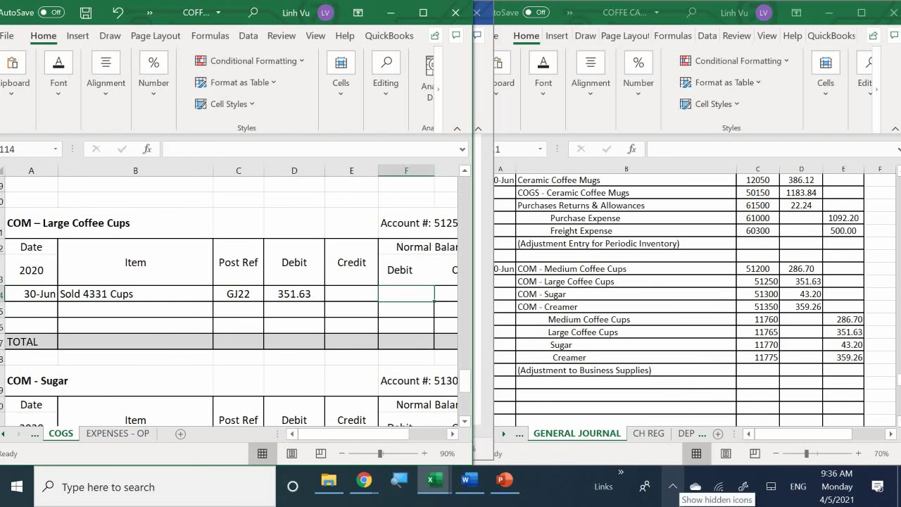
text(=)
key(Left)
key(Left)
key(Return)
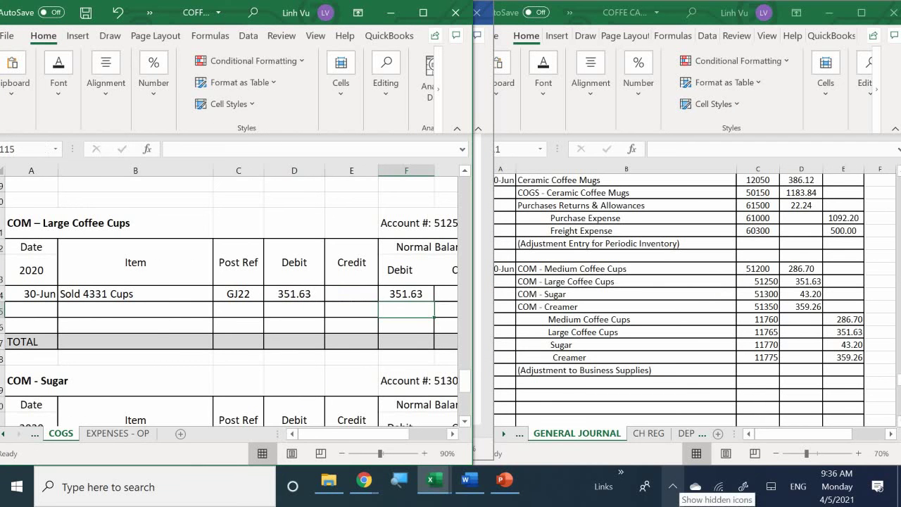
- Enter the date 6/30 in A122 of the COM - Sugar account
scroll(80, 286, down, 2)
scroll(79, 285, down, 1)
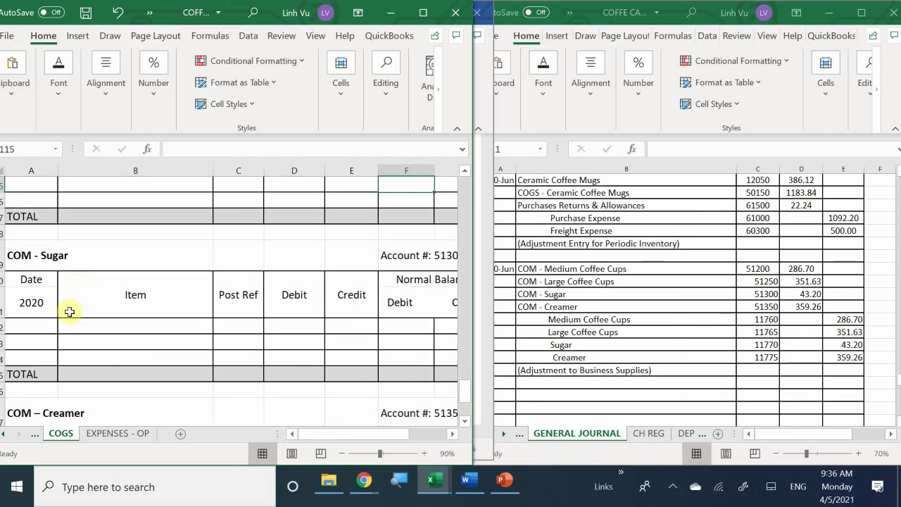
click(36, 328)
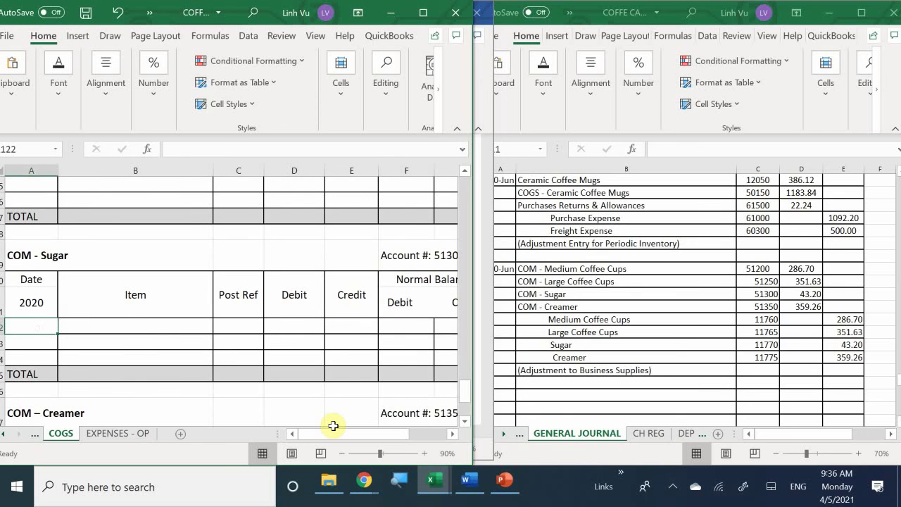
text(6/30)
key(Return)
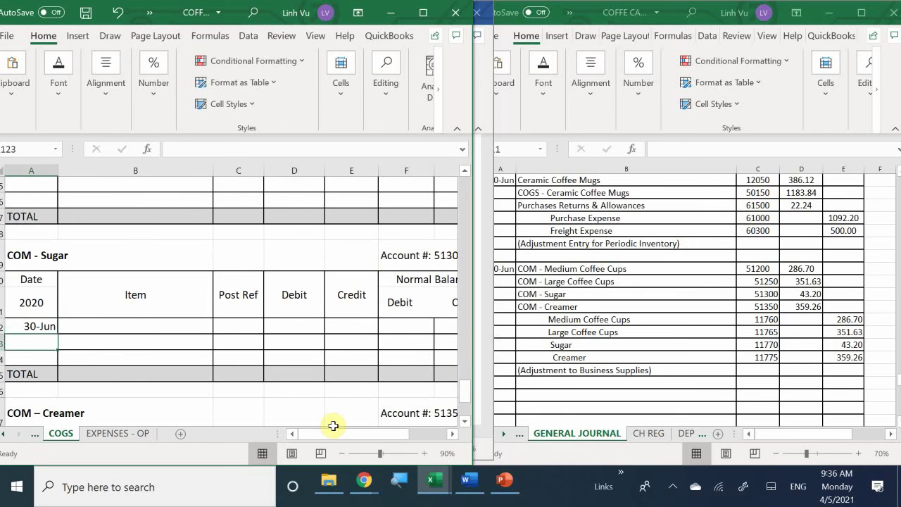
- Enter the item Used 120 LBS in B122 and the posting reference GJ22 in C122 of the COM - Sugar account
key(Up)
key(Right)
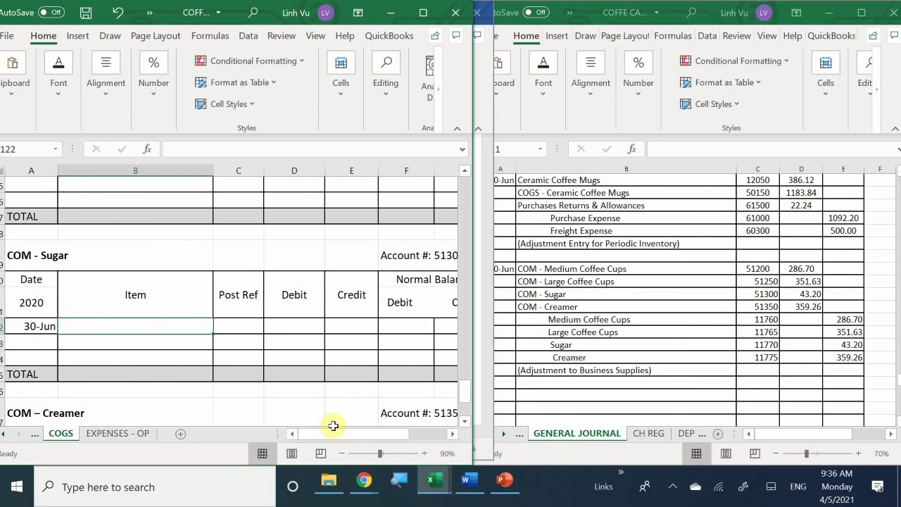
text(Used)
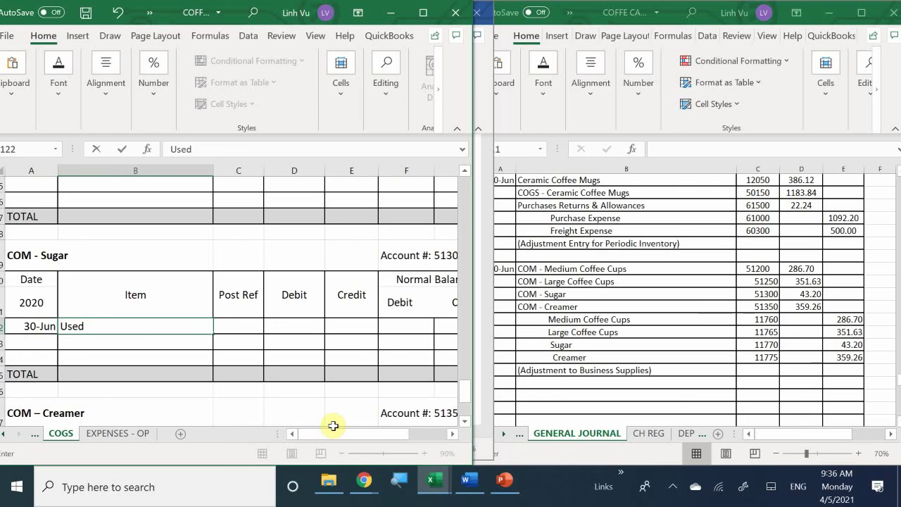
text(120 LBS)
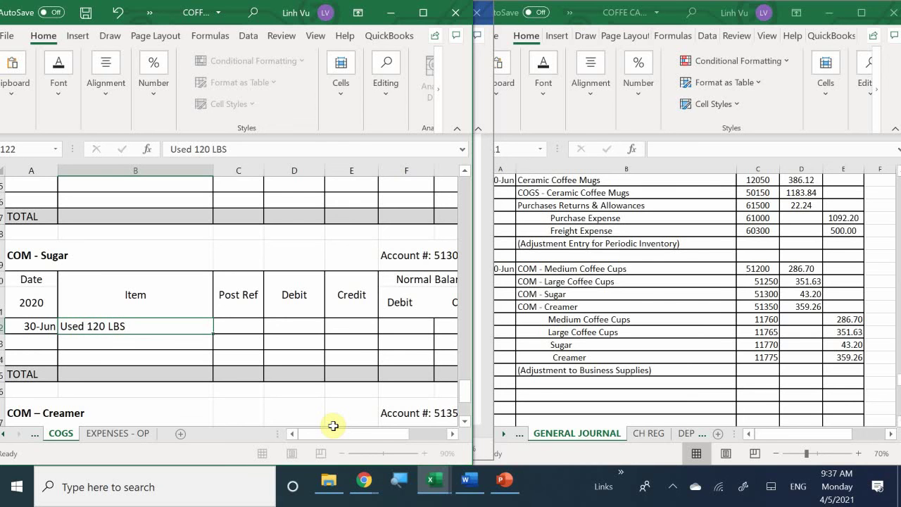
key(Tab)
text(GJ22)
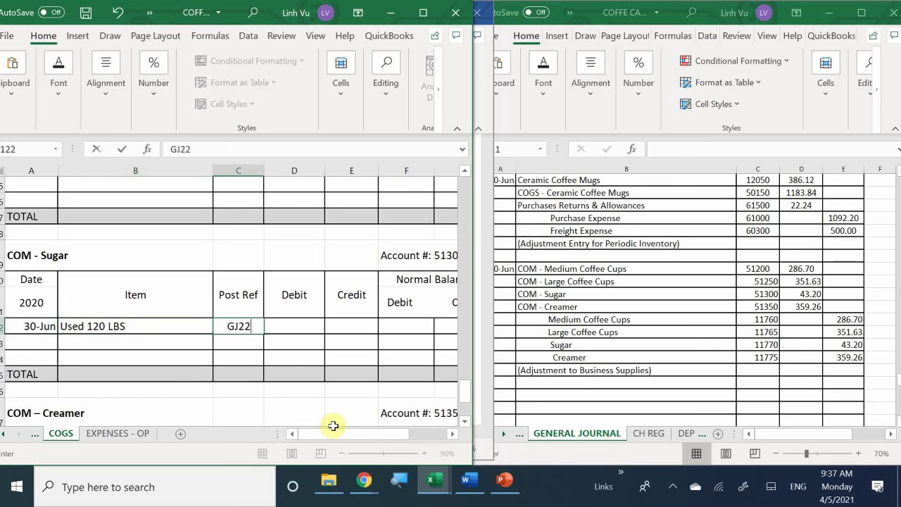
key(Tab)
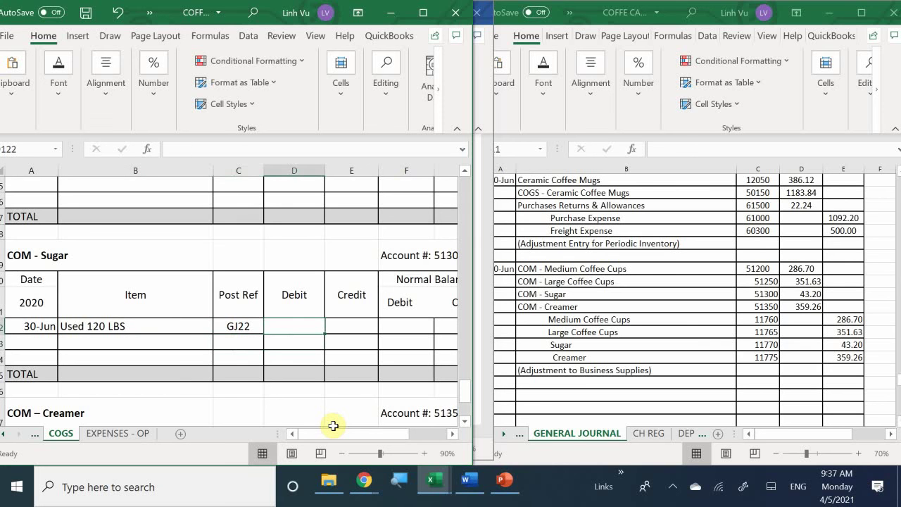
- Post the 43.20 debit in D122 of the Sugar account and set its debit balance in F122 to =D122
text(43.20)
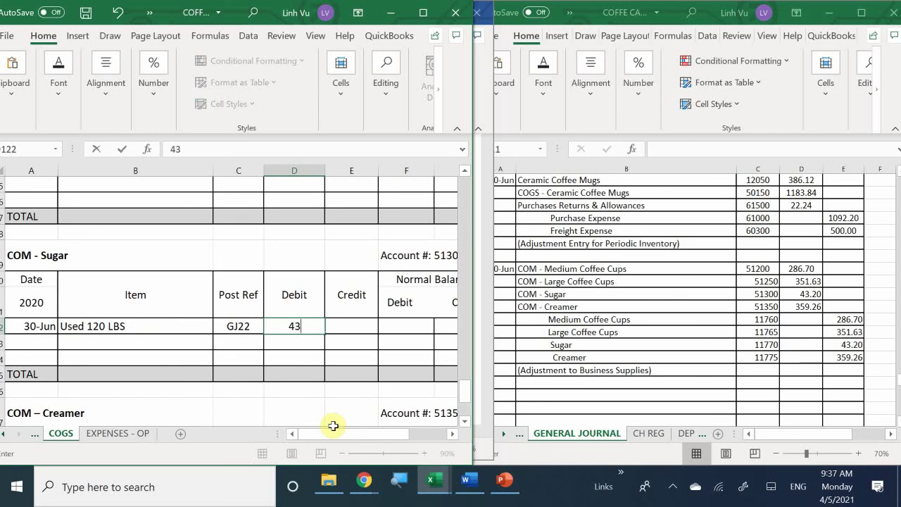
key(Tab)
key(Tab)
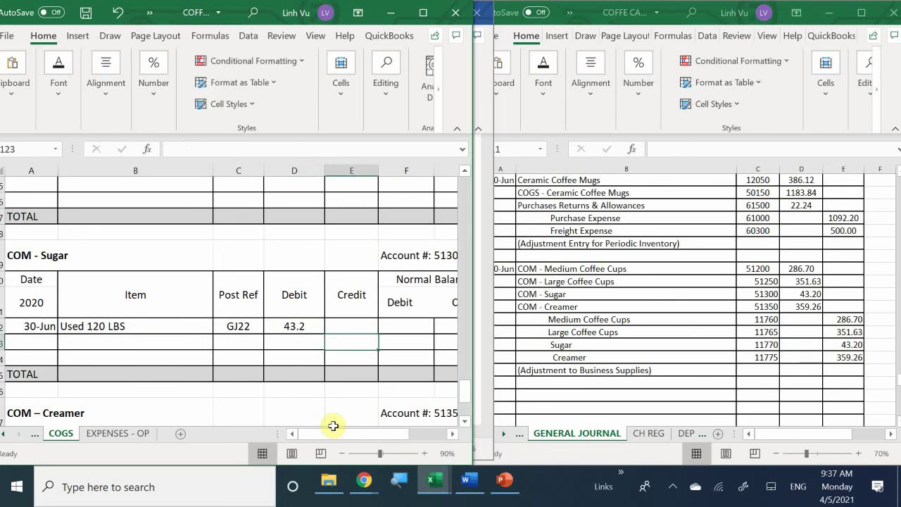
text(=)
key(Left)
key(Left)
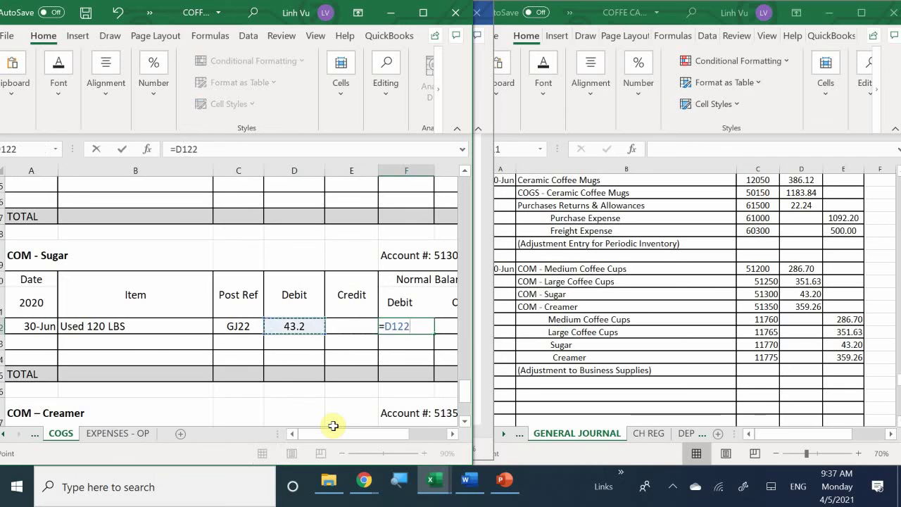
key(Return)
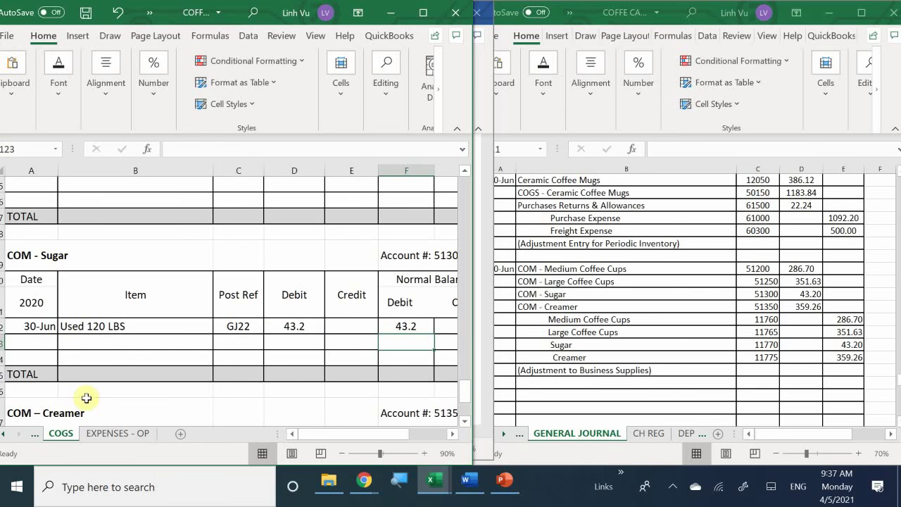
- Enter the date 6/30 in A130 of the COM – Creamer account
scroll(113, 362, down, 2)
scroll(112, 362, down, 3)
scroll(113, 362, up, 2)
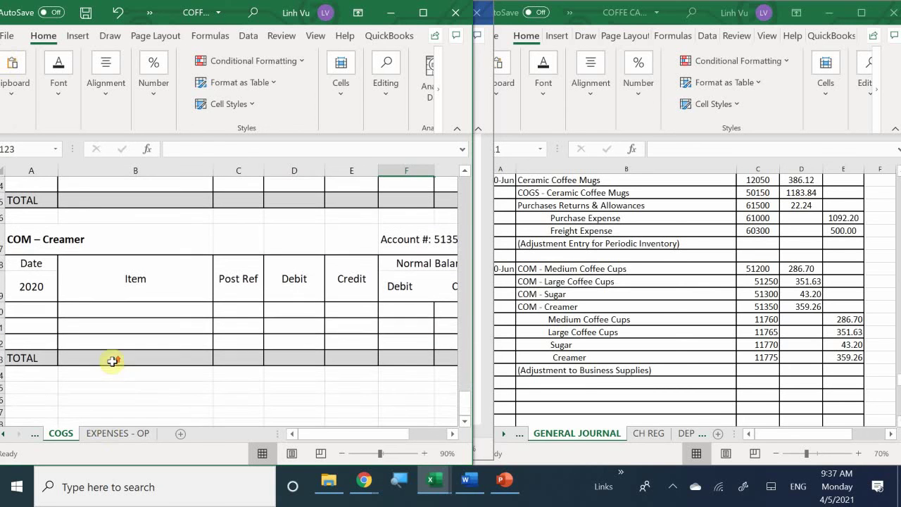
click(28, 313)
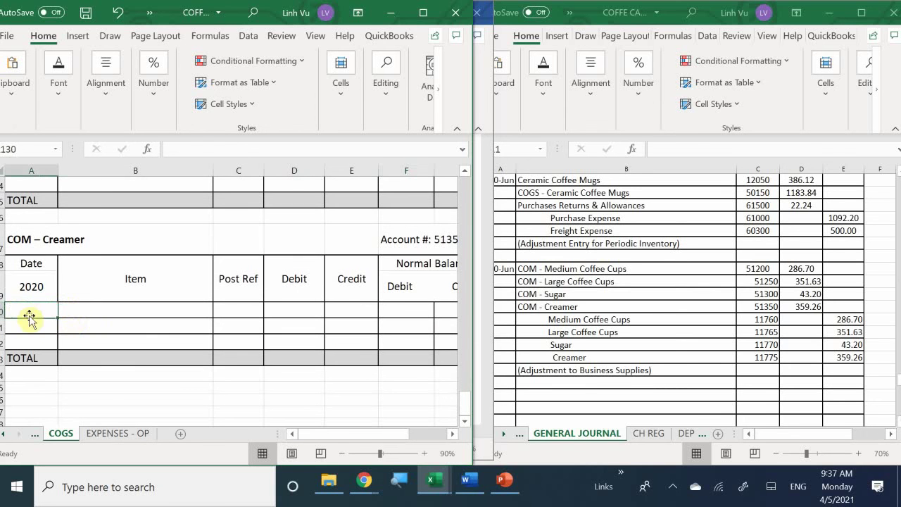
text(6/30)
key(Return)
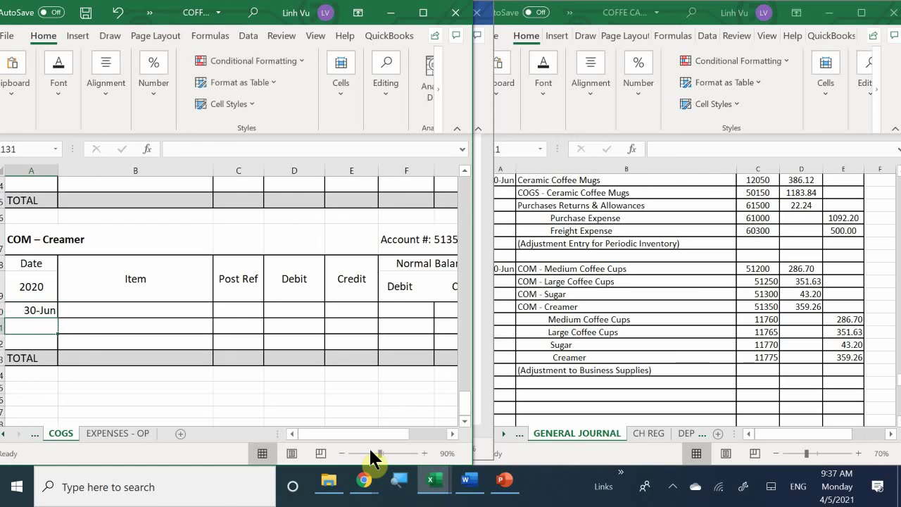
- Enter the item Used 22 Cases in B130 of the Creamer account, checking the units sold in Word's Cost of Material Sold table
key(Right)
key(Up)
text(Y)
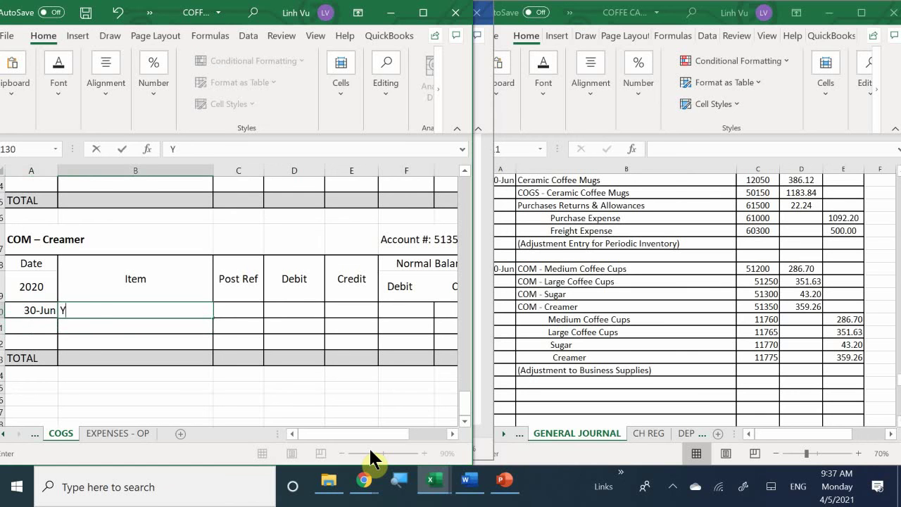
key(BackSpace)
text(Used)
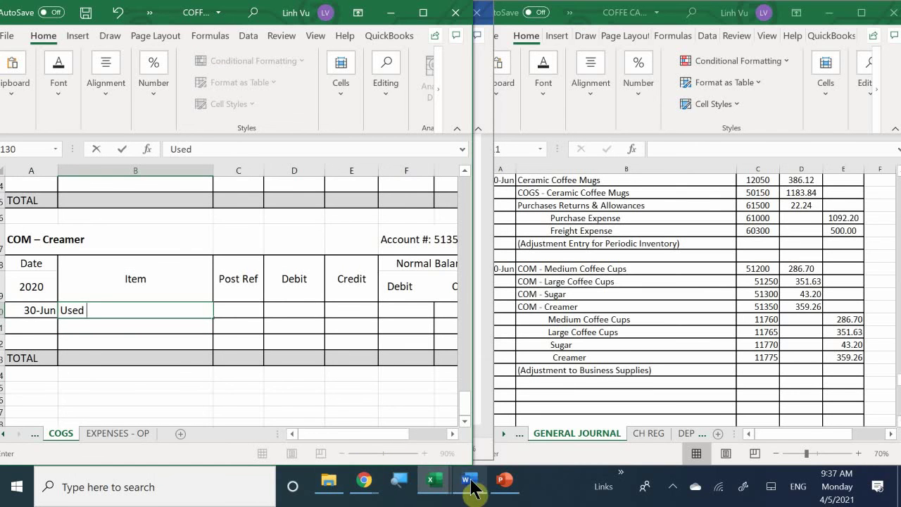
mouse_move(472, 488)
mouse_move(475, 440)
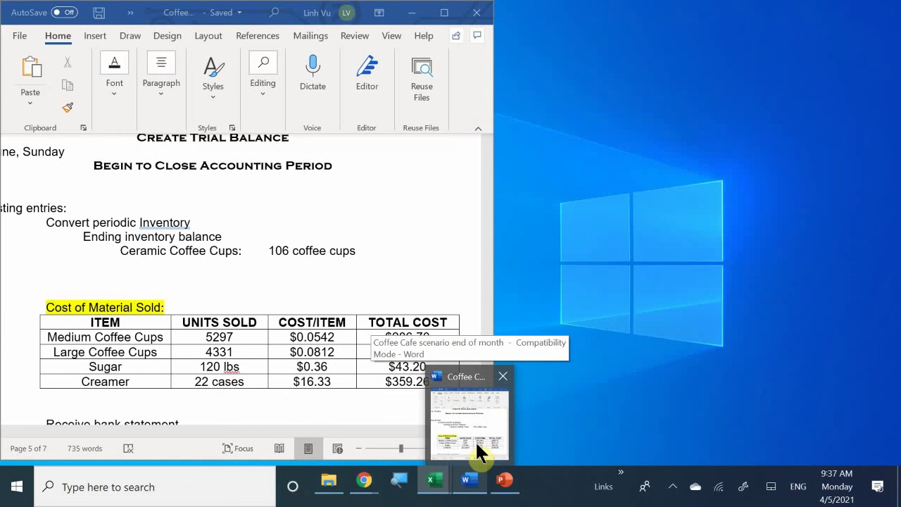
text(22)
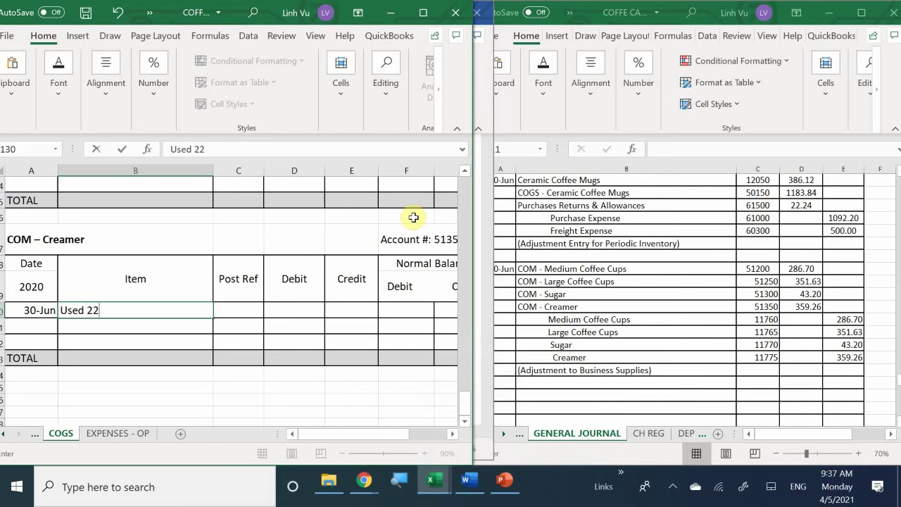
text( Cases)
- Enter the posting reference GJ22 in C130 for the Creamer entry
key(Tab)
text(GJ)
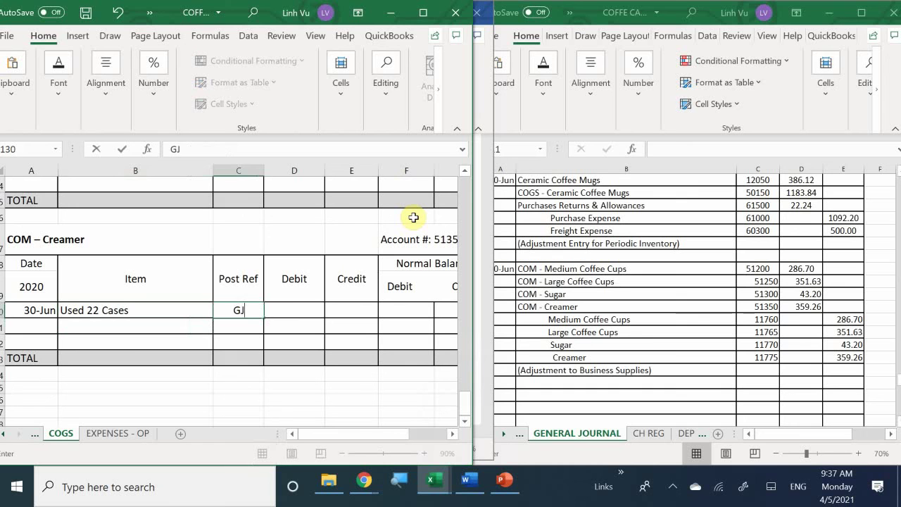
text(22)
key(Return)
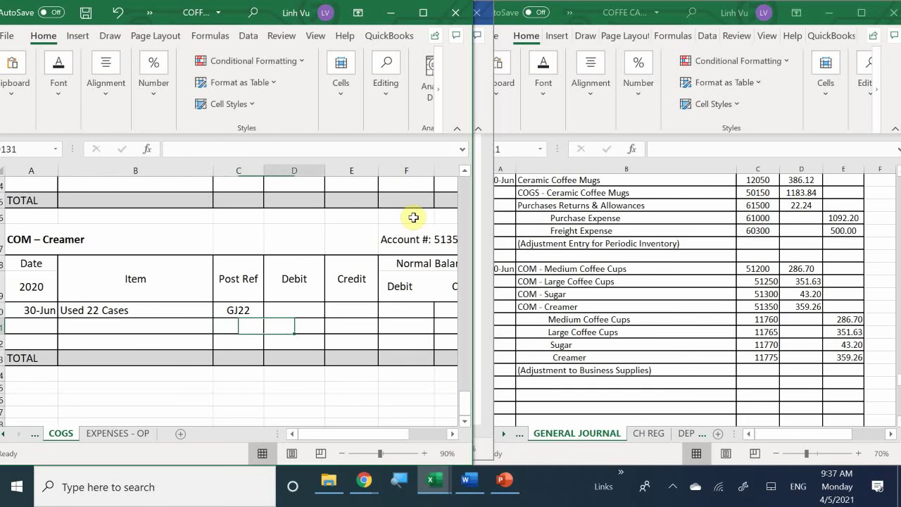
- Post the 359.26 debit in D130 of the Creamer account and set its debit balance in F130 to =D130
key(Up)
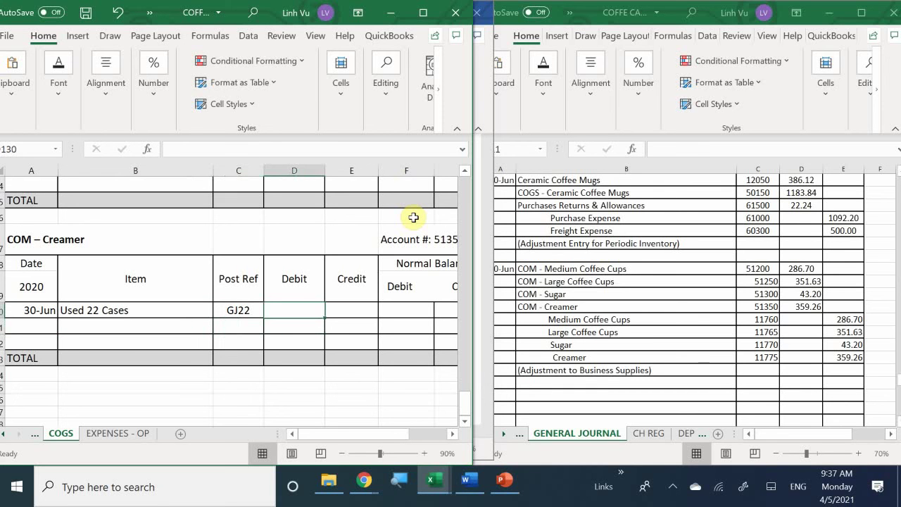
text(359)
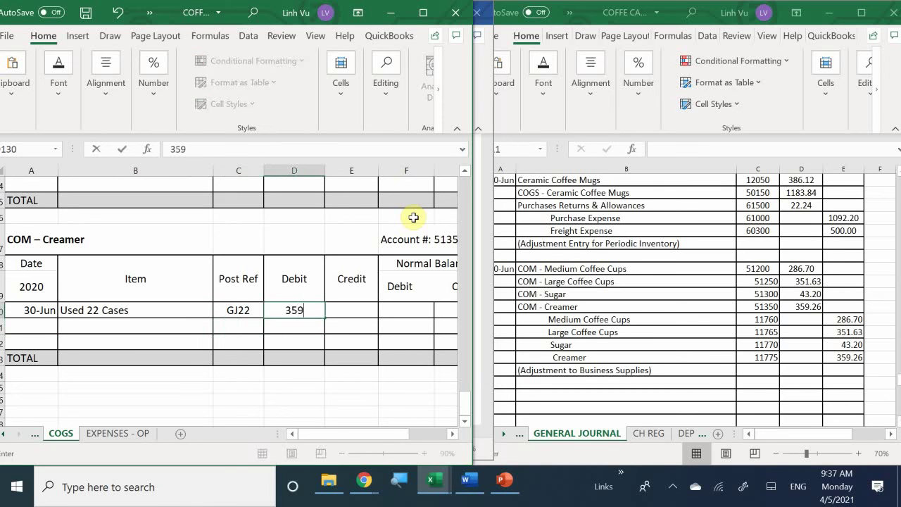
text(.26)
key(Tab)
key(Tab)
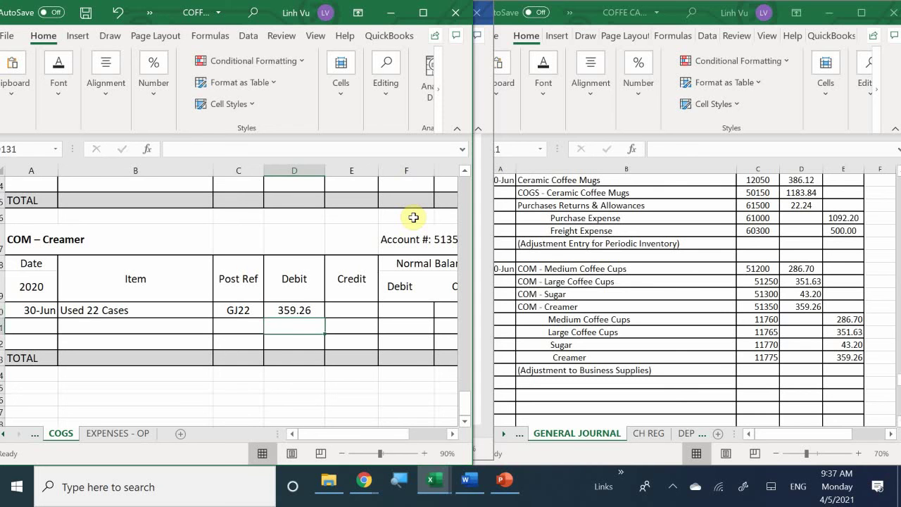
text(=)
key(Left)
key(Left)
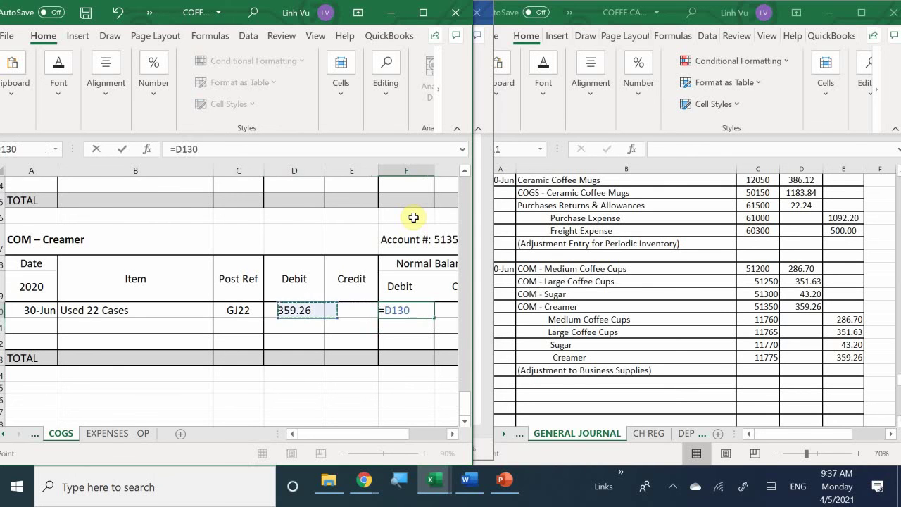
key(Return)
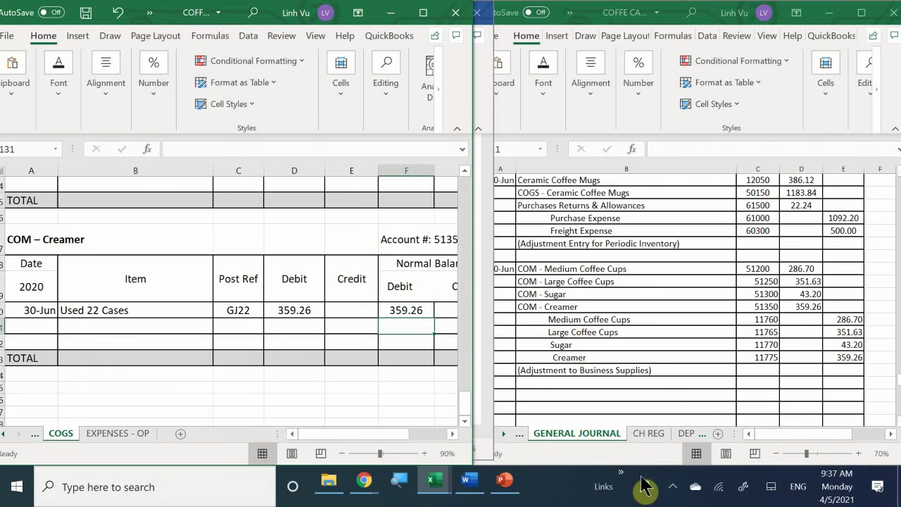
click(670, 488)
click(669, 490)
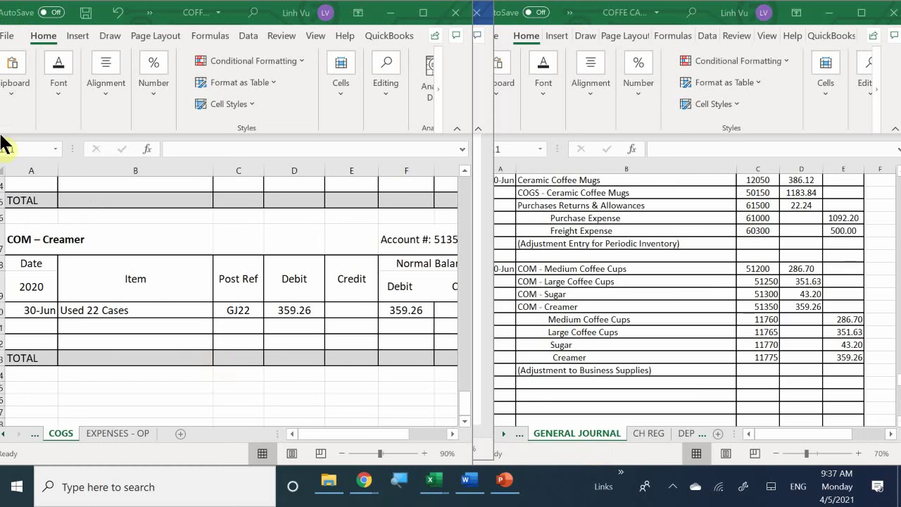
- Switch the ledger workbook from the COGS sheet to the ASSETS sheet
click(4, 437)
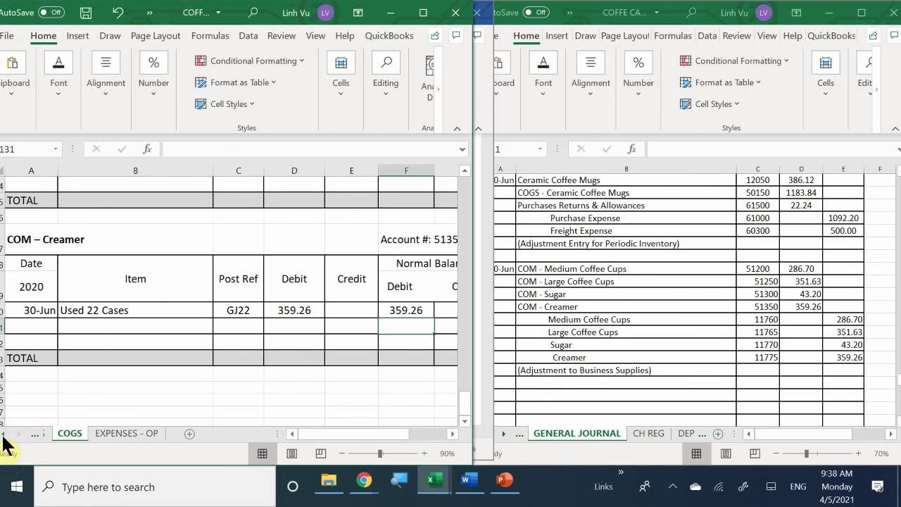
click(4, 434)
click(3, 433)
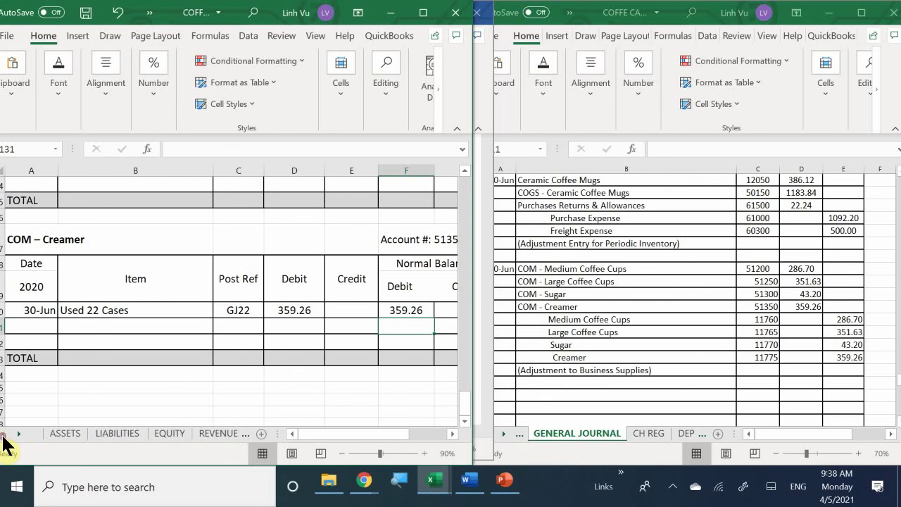
click(63, 433)
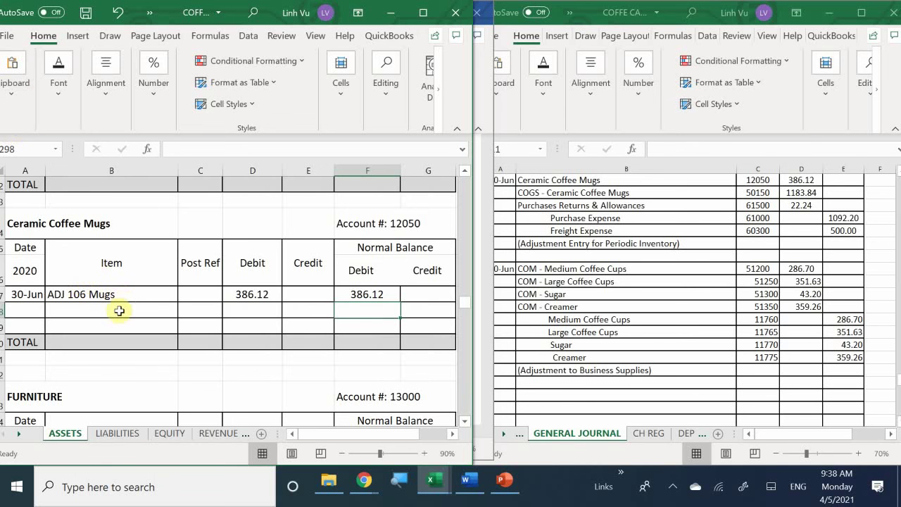
- Enter the date 6/30 in A149 of the Medium Coffee Cups asset account and select its item cell B149
scroll(117, 310, up, 2)
scroll(117, 311, up, 10)
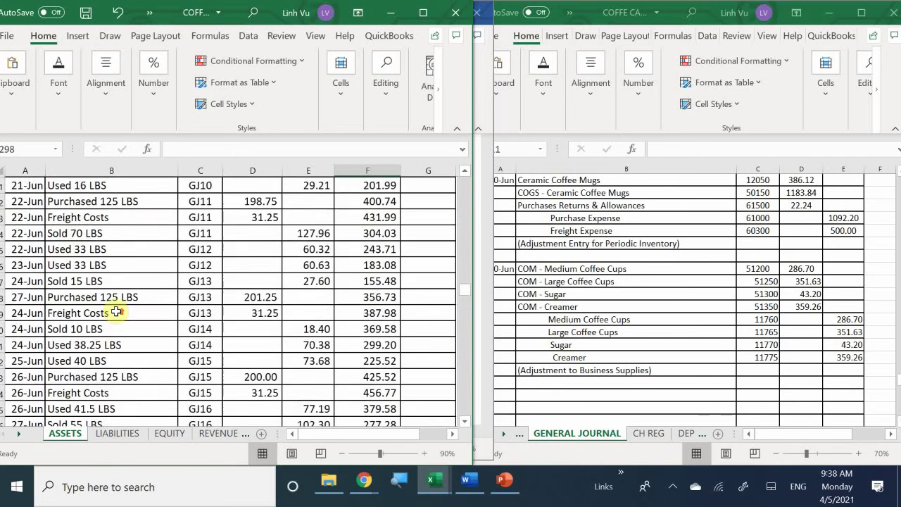
scroll(114, 312, up, 15)
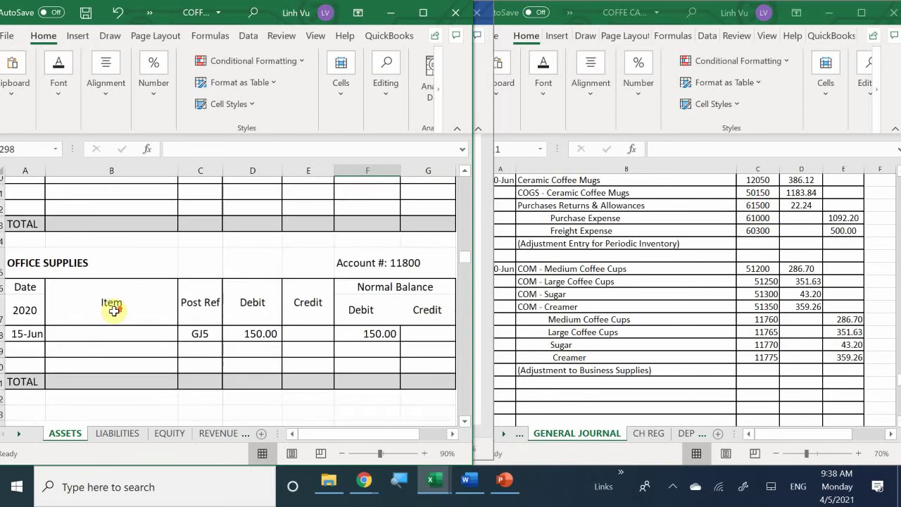
scroll(114, 311, up, 9)
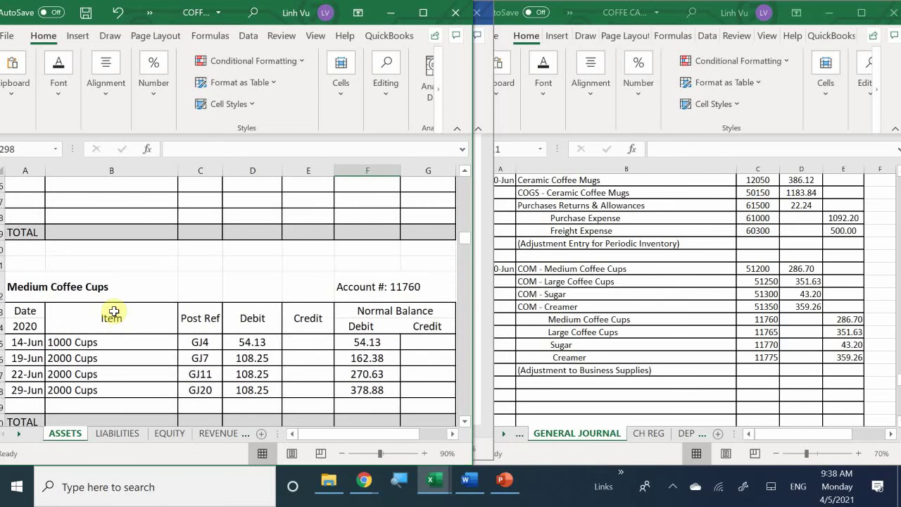
scroll(114, 311, down, 1)
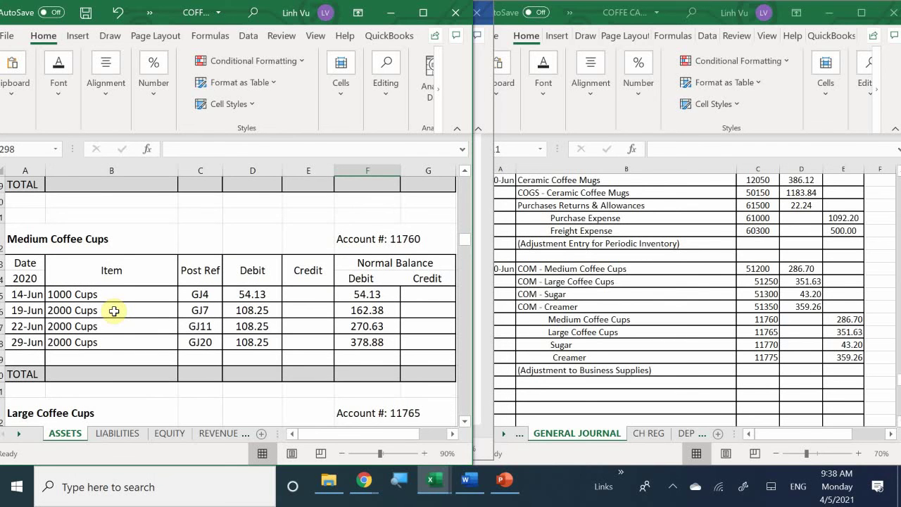
scroll(9, 280, down, 1)
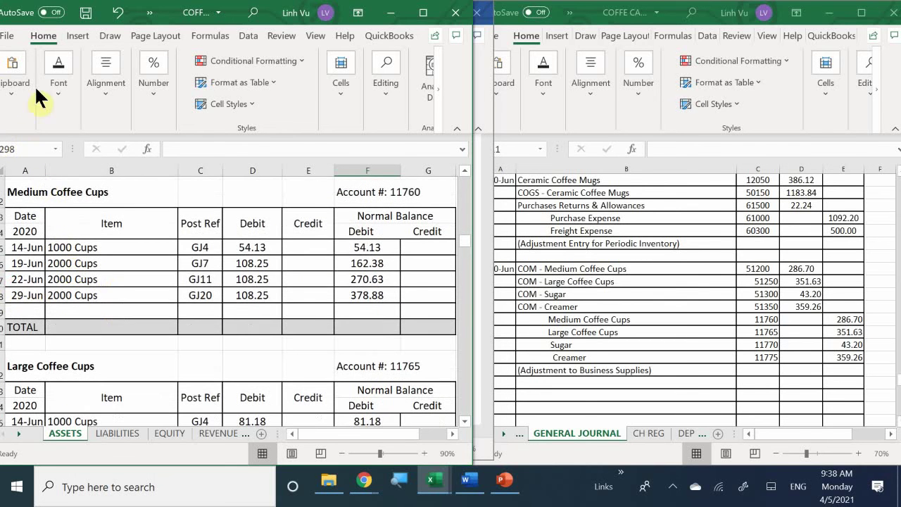
click(28, 312)
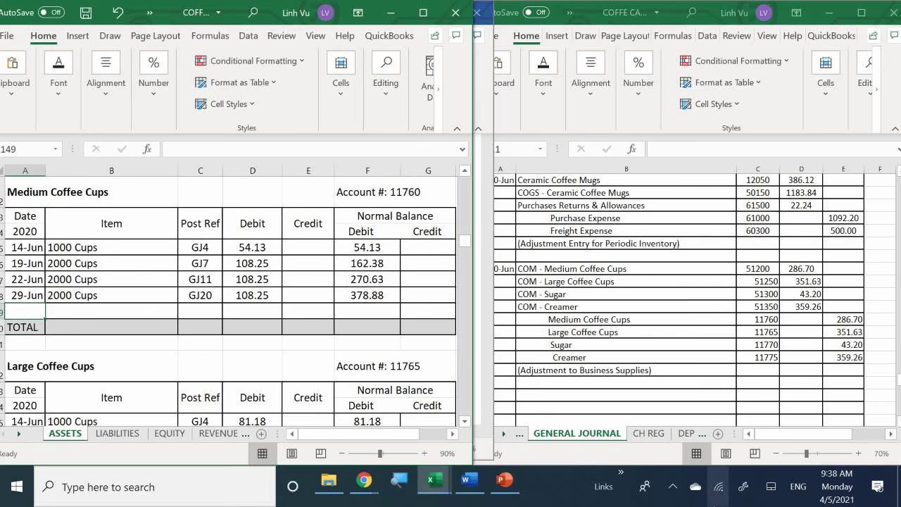
text(6/30)
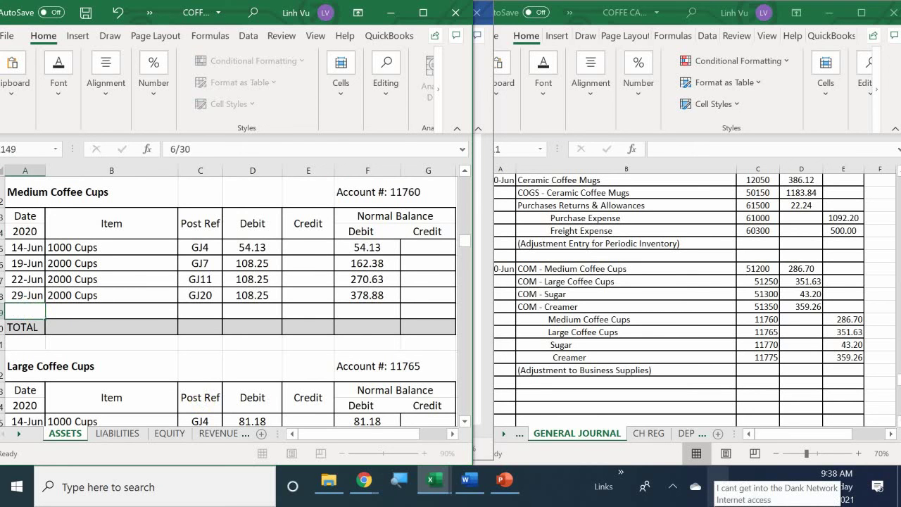
key(Return)
click(111, 312)
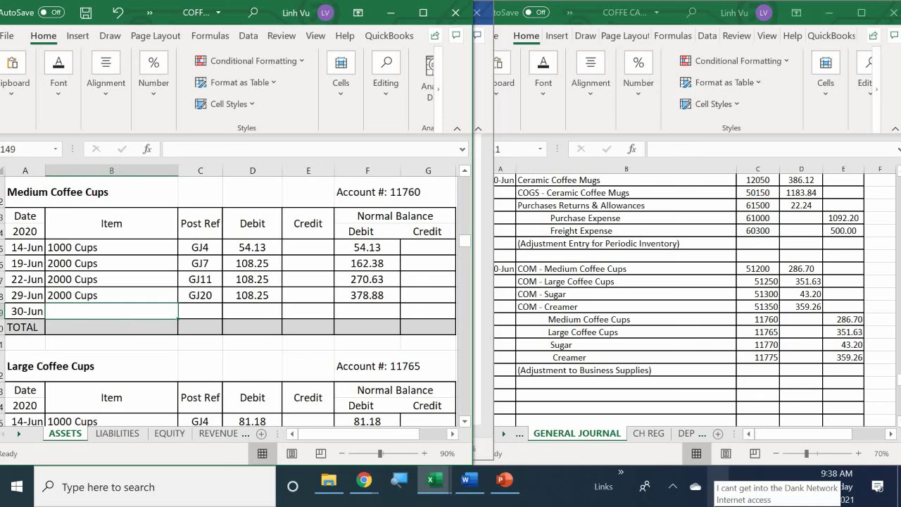
- Enter the item "ADJ Sold 5297 Cups" in B149 and the posting reference GJ22 in C149 of the Medium Coffee Cups account
text(AD)
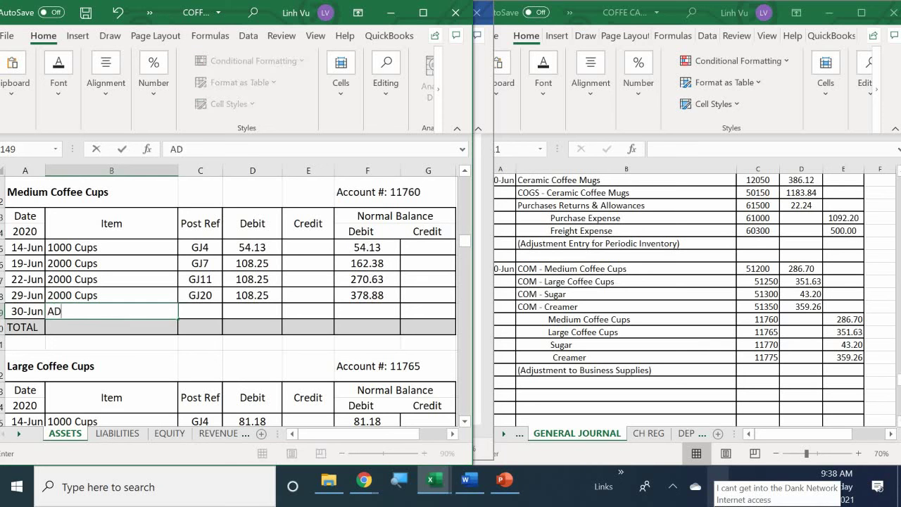
text(J Sold 52)
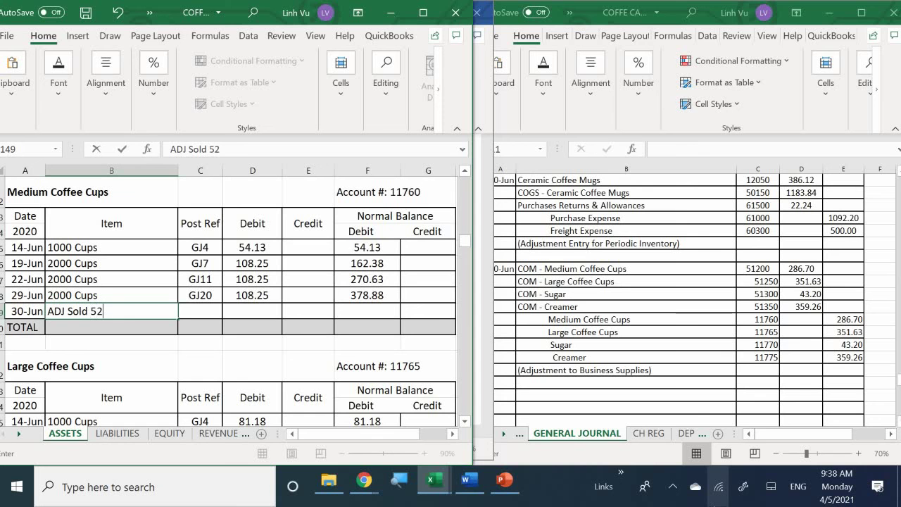
text(97 Cups)
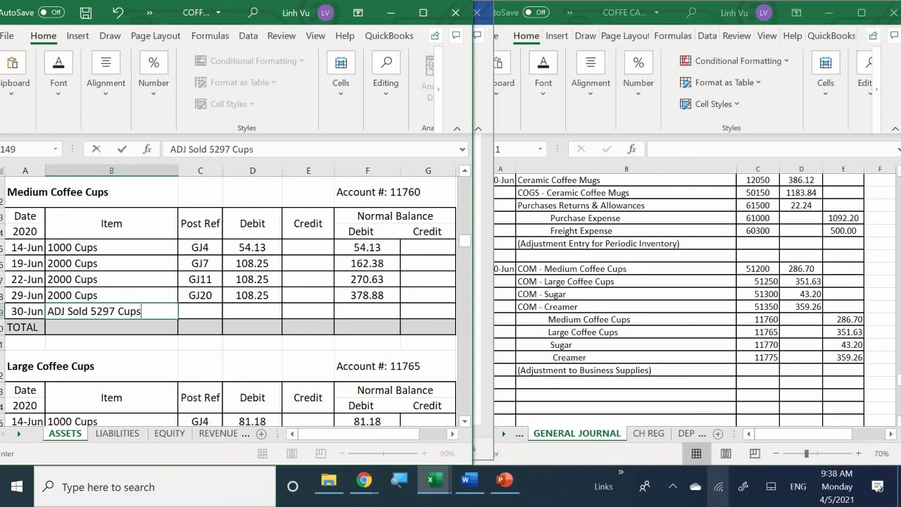
key(Tab)
text(GJ22)
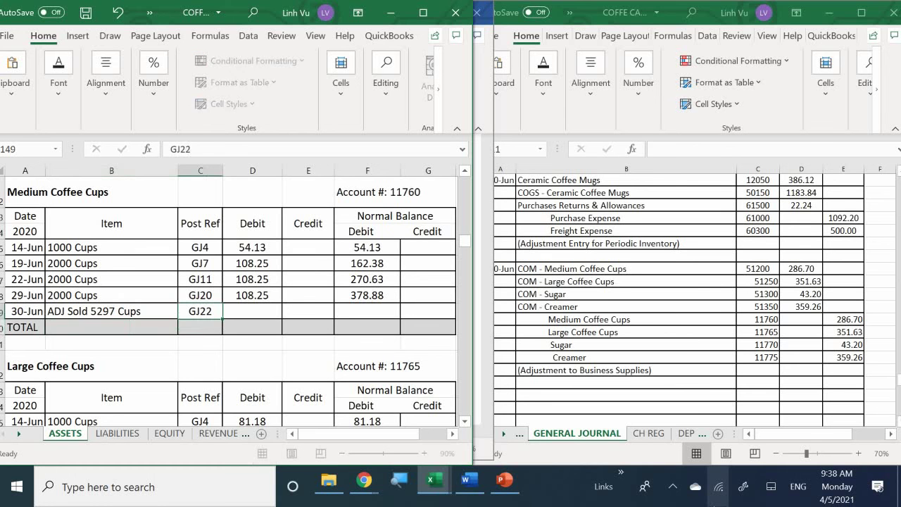
key(Return)
- Post the 286.70 credit in E149 of the Medium Coffee Cups account
key(Right)
key(Up)
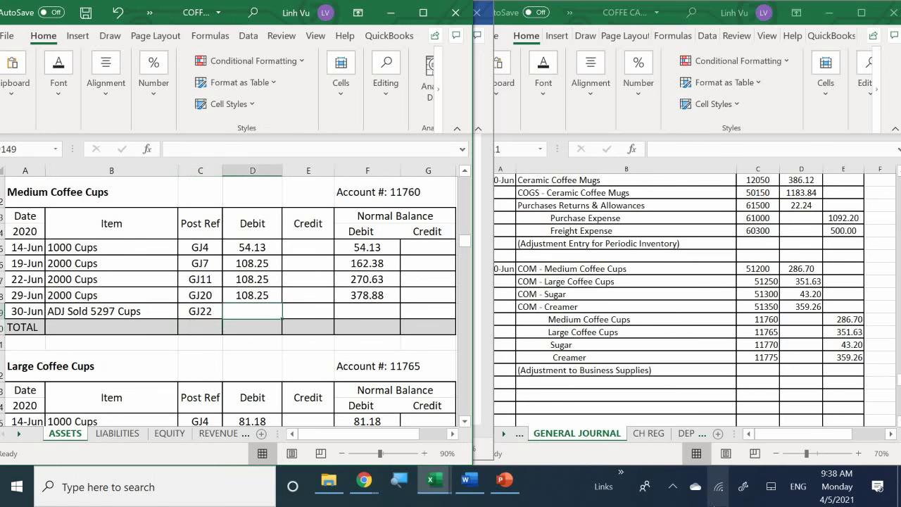
key(Right)
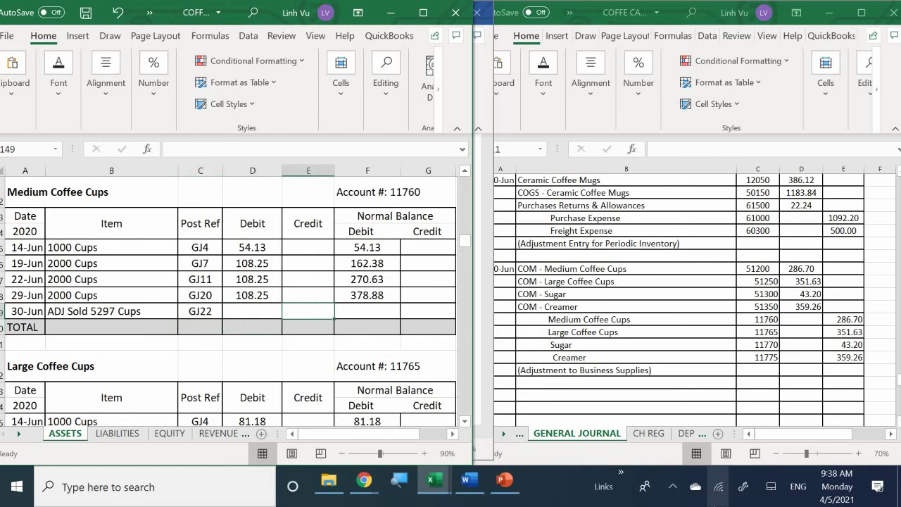
text(286.)
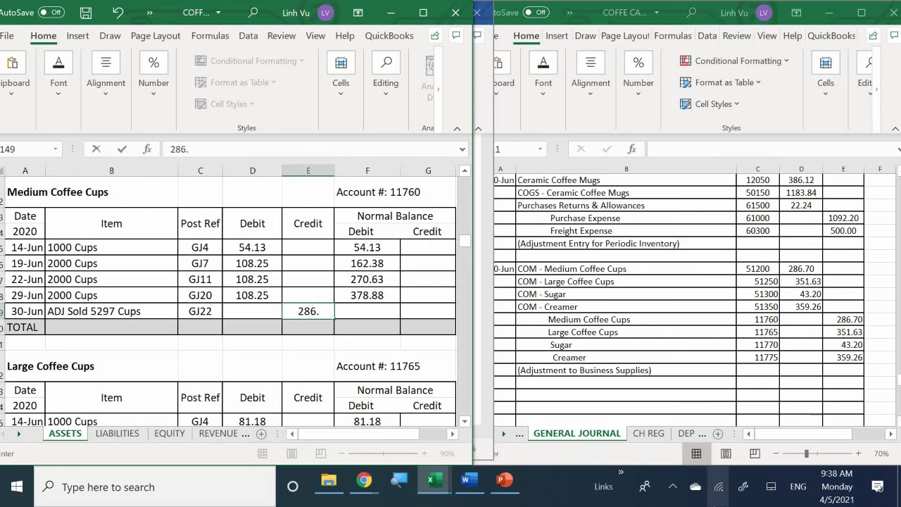
text(70)
key(Return)
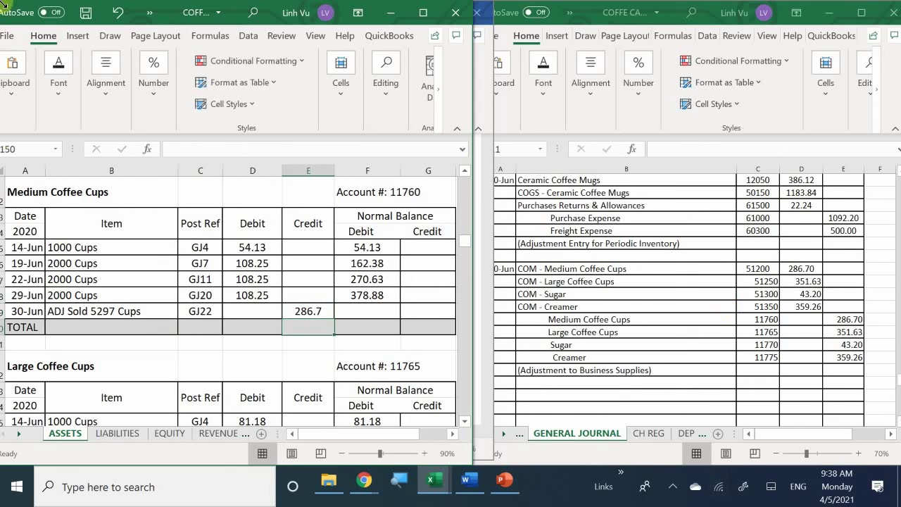
- Extend the Medium Coffee Cups running debit balance formula from F148 down to F149
click(379, 298)
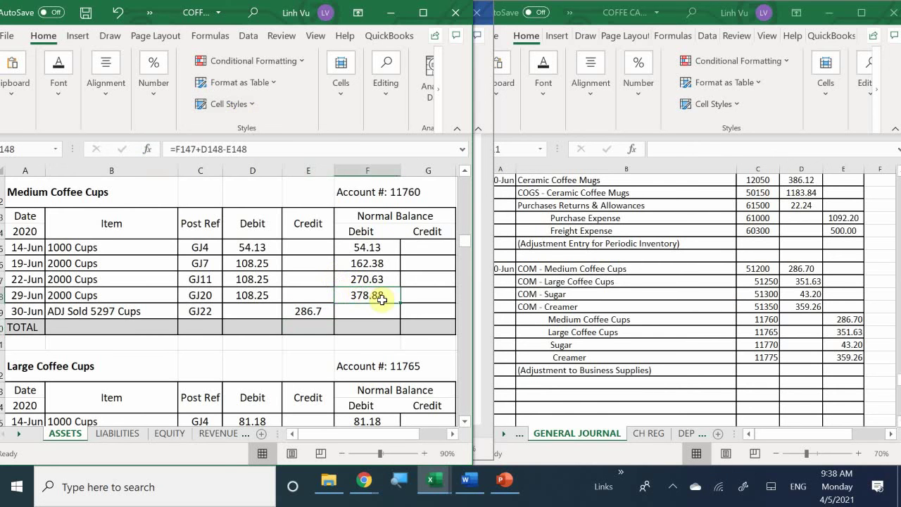
drag(401, 303, 399, 318)
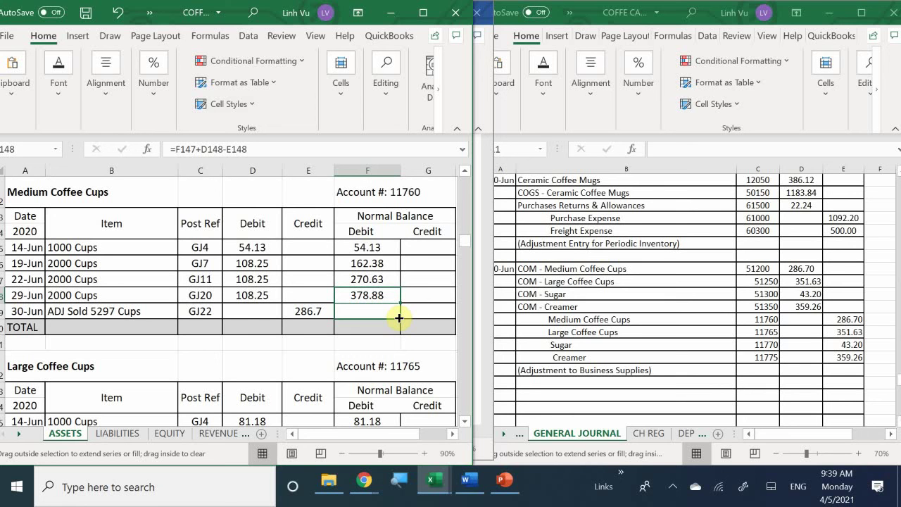
drag(399, 318, 398, 318)
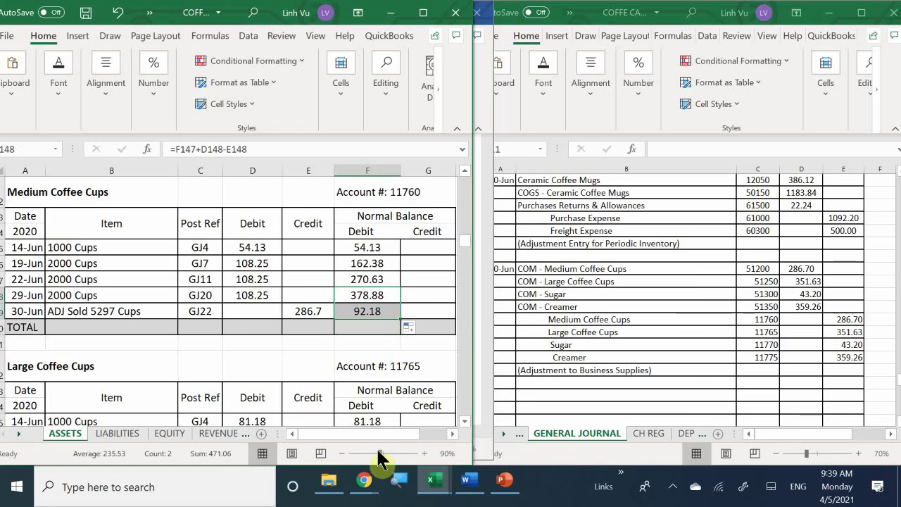
click(362, 328)
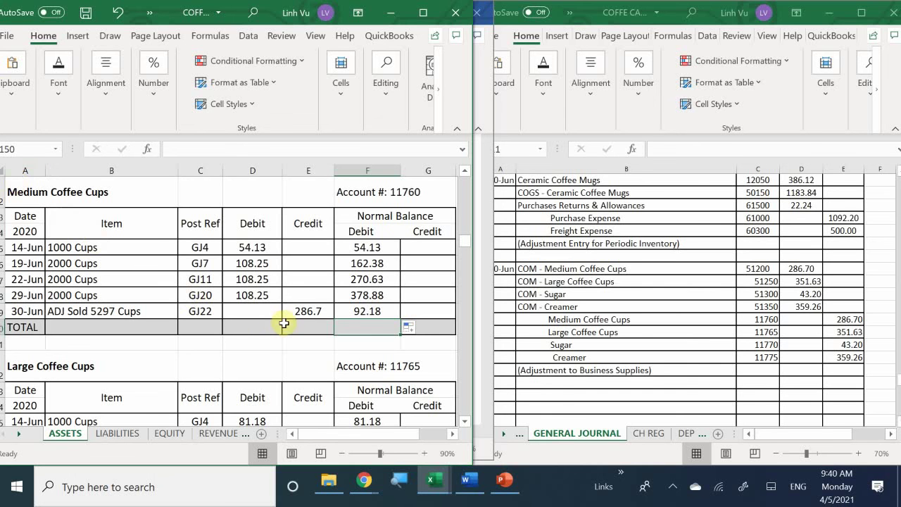
- Enter the date 6/30 in A159 of the Large Coffee Cups account and select its item cell B159
click(207, 358)
scroll(208, 357, down, 5)
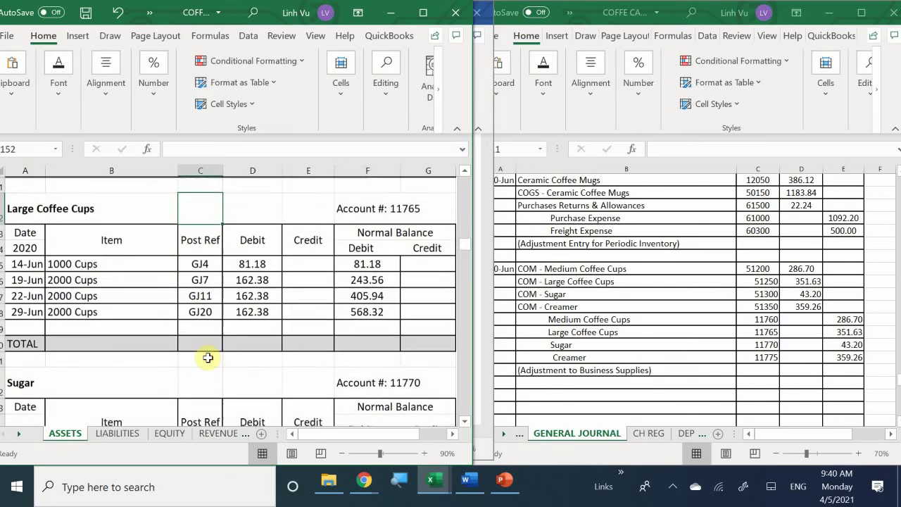
scroll(207, 358, up, 1)
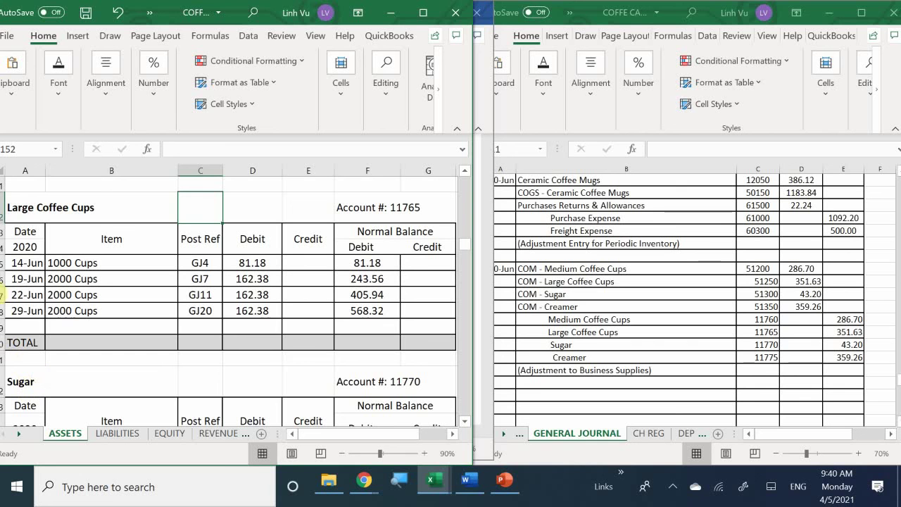
click(27, 326)
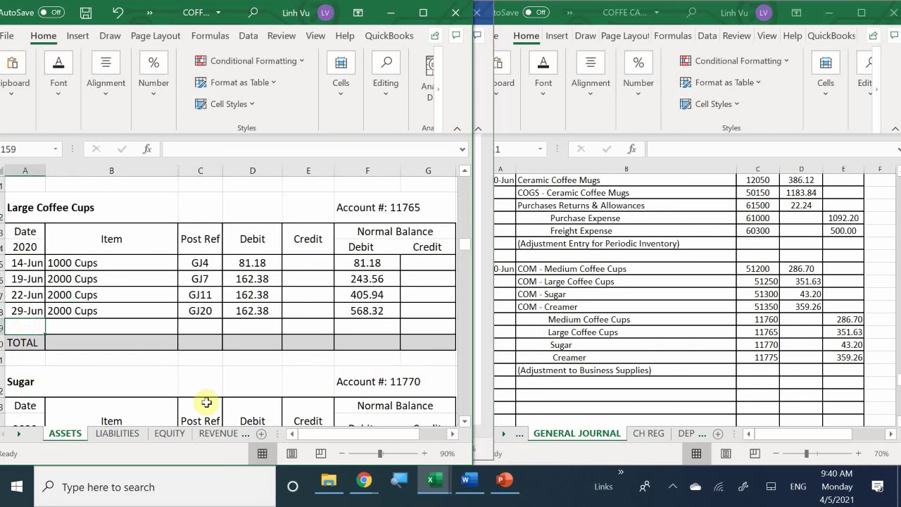
text(6/30)
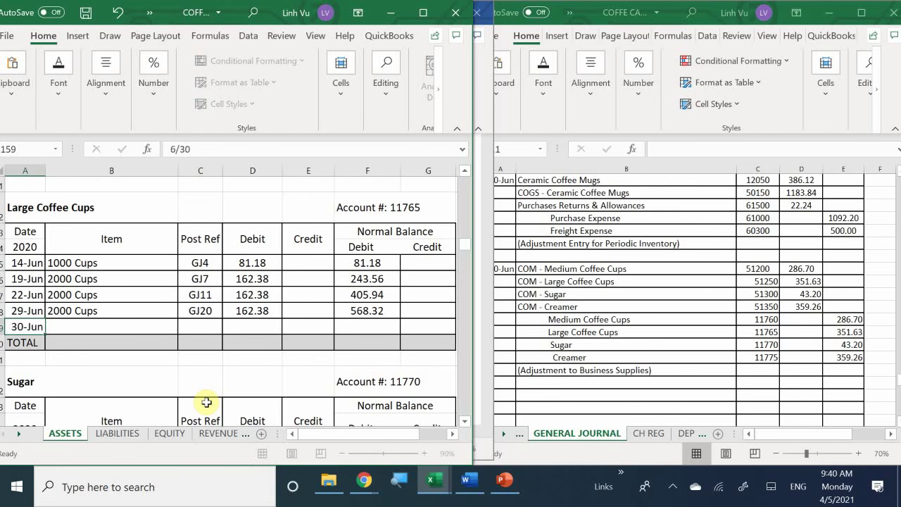
key(Return)
key(Up)
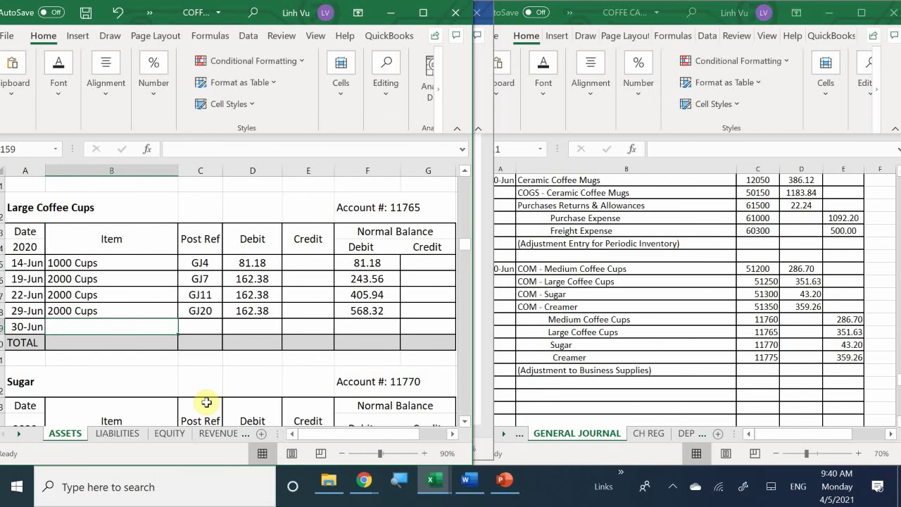
- Enter the item "ADJ Sold 4331 Cups" in B159 and the posting reference GJ22 in C159 of the Large Coffee Cups account
text(DJ)
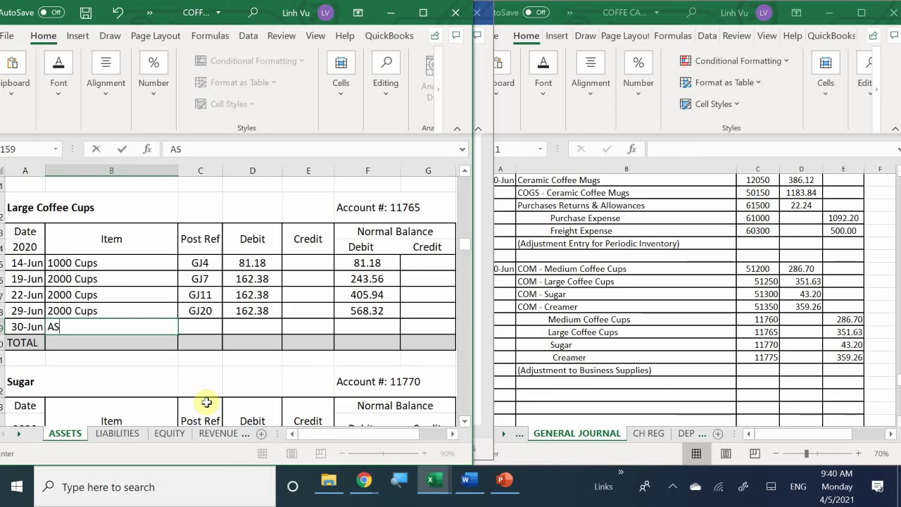
text( So)
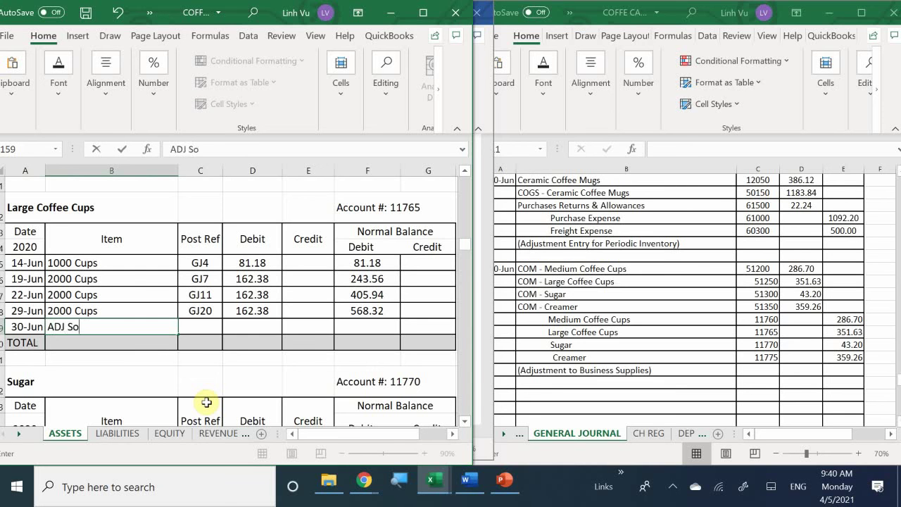
text(ld 4331 Cy)
key(BackSpace)
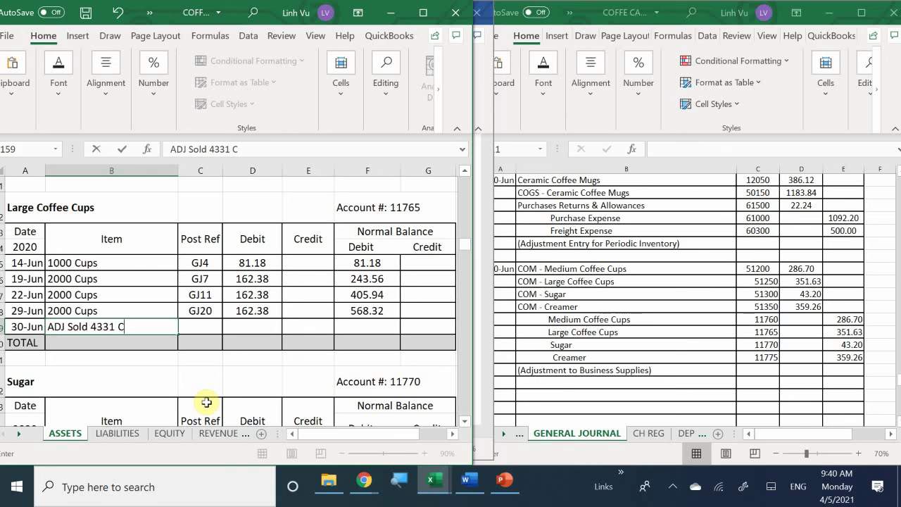
text(usps)
key(Tab)
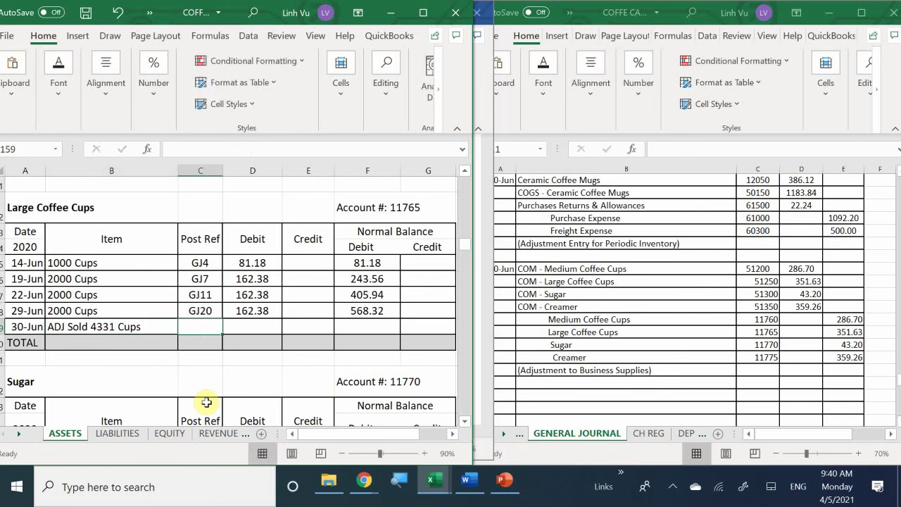
text(GJ22)
key(Tab)
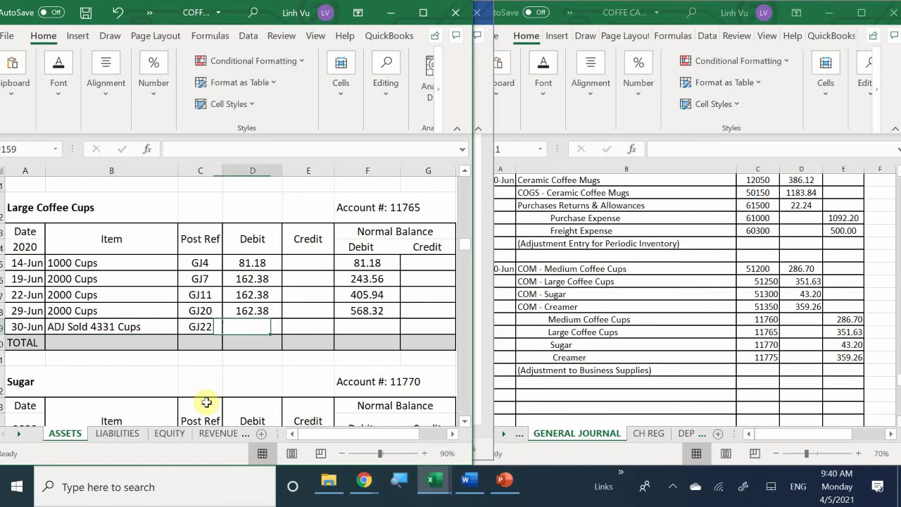
- Post the 351.63 credit in E159 of the Large Coffee Cups account and extend the running balance formula from F158 to F159
key(Tab)
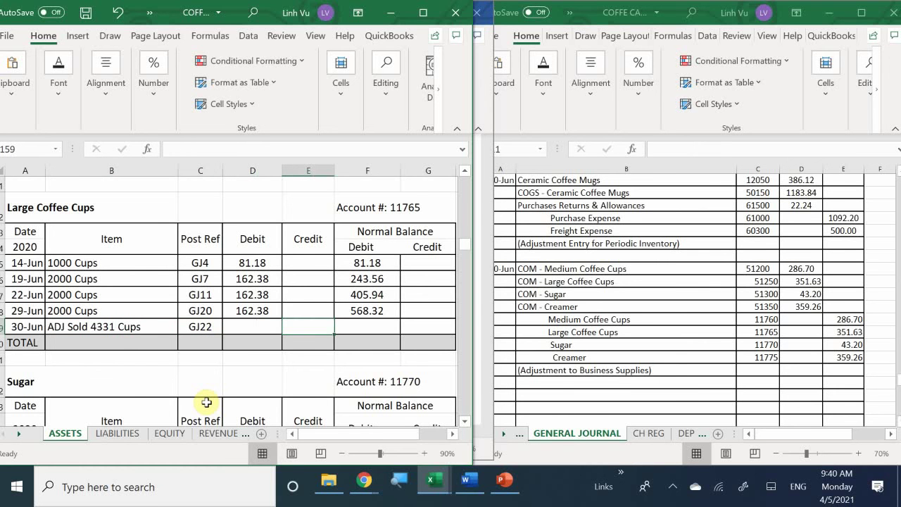
text(3)
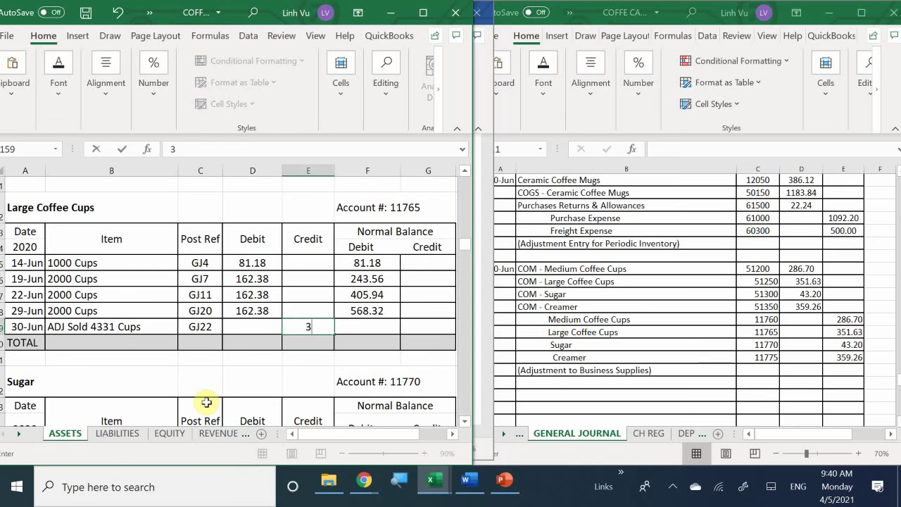
text(51.63)
key(Return)
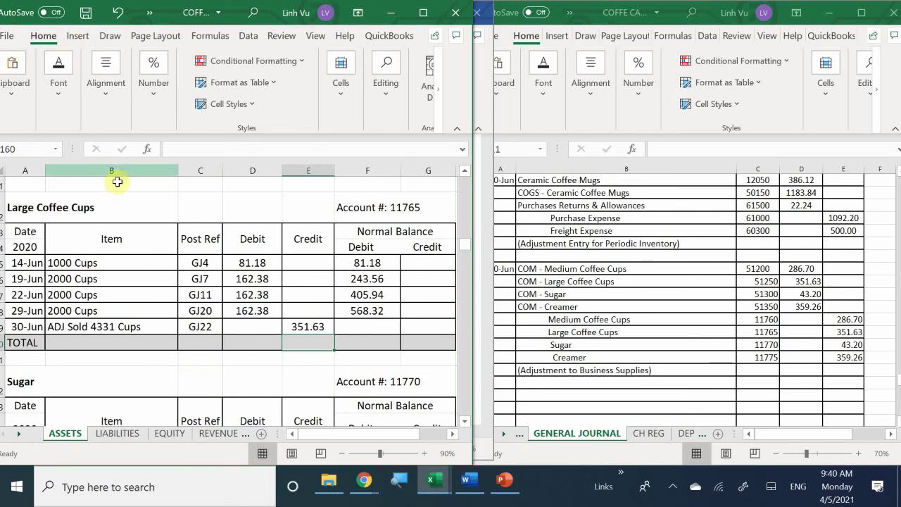
click(362, 310)
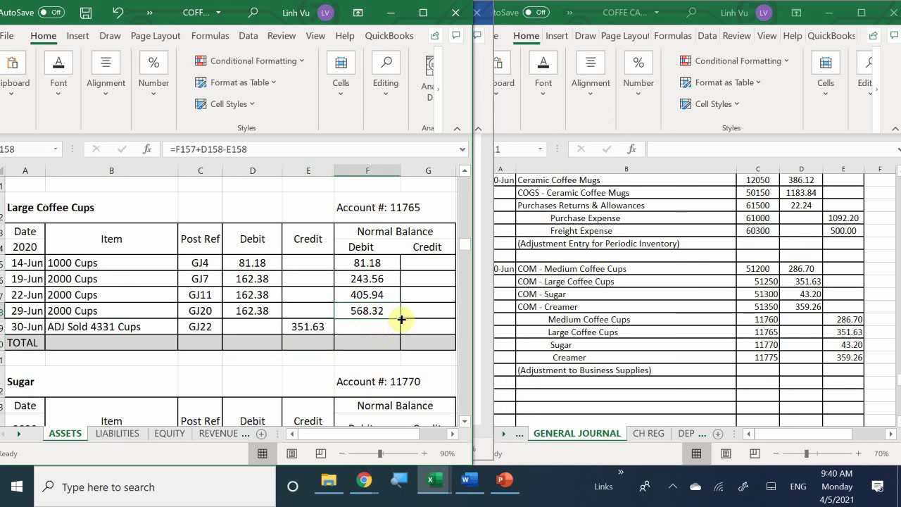
drag(401, 318, 400, 335)
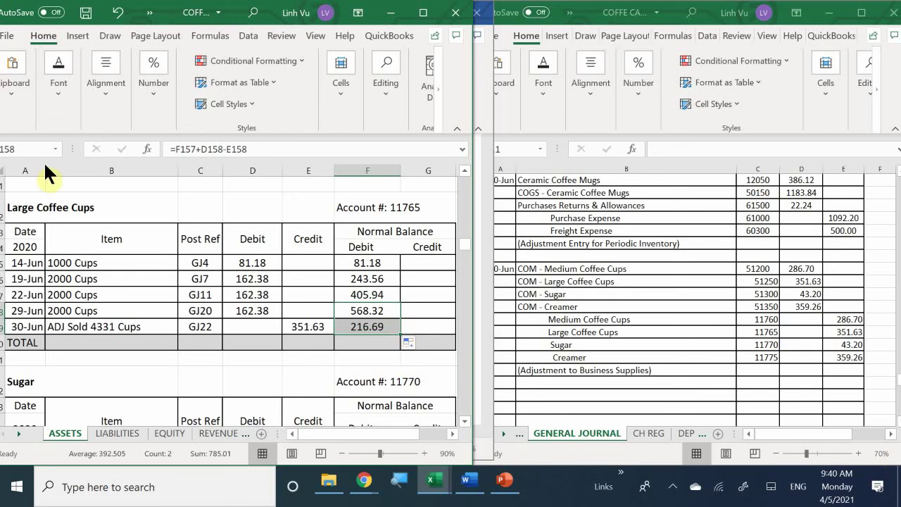
- Enter the date 6/30 in A168 and the item "ADJ Used 120 LBS" in B168 of the Sugar account
scroll(62, 349, down, 5)
scroll(59, 352, up, 2)
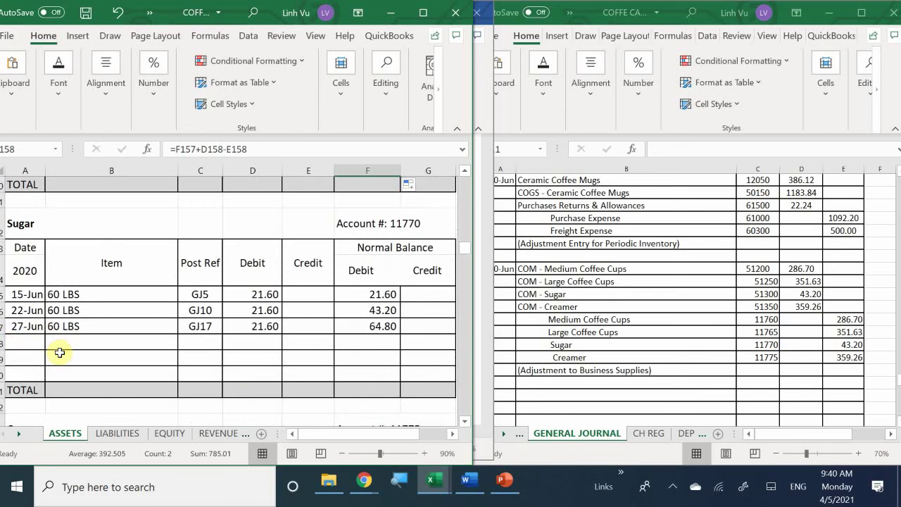
click(28, 348)
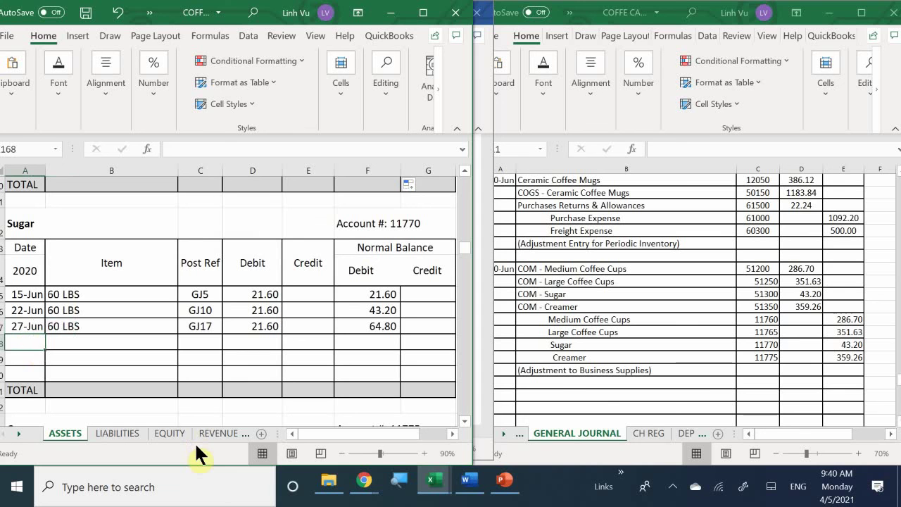
text(6/30)
key(Tab)
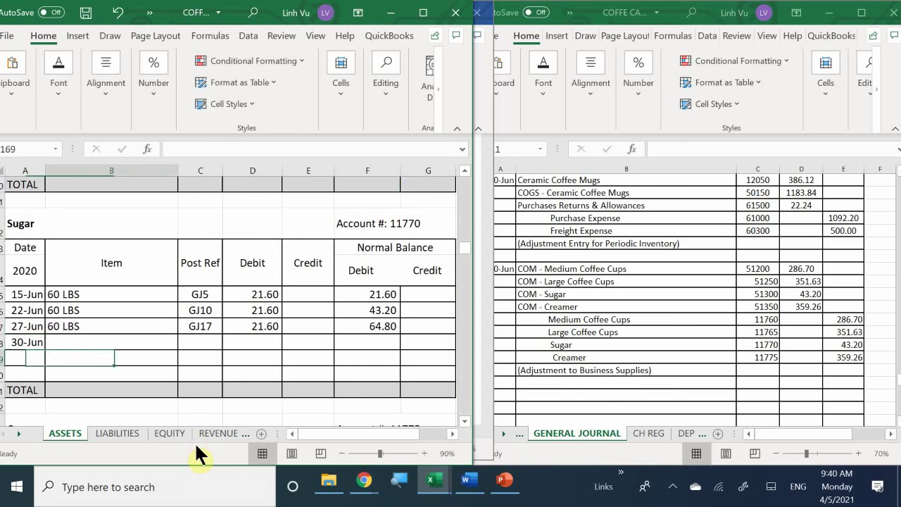
text(ADJ)
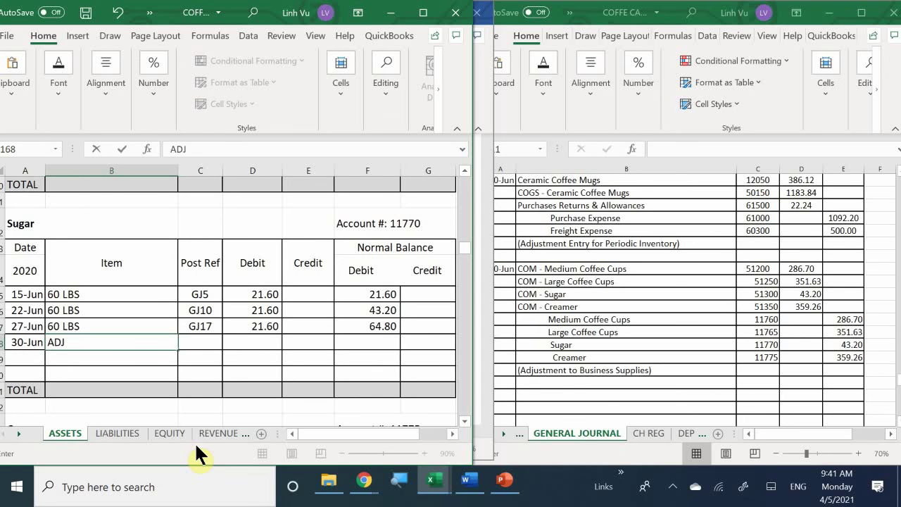
text( Used 120 LBS)
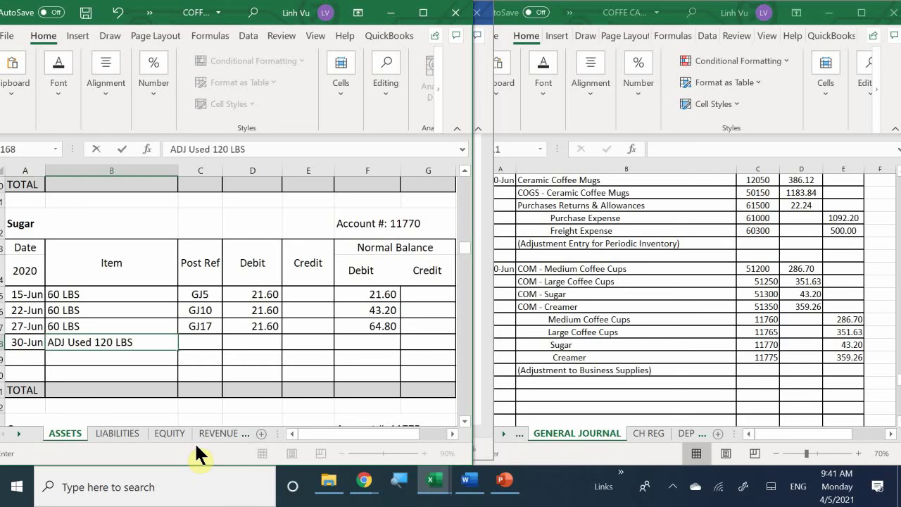
- Enter the posting reference GJ22 in C168 for the Sugar adjustment
key(Tab)
text(zGJ)
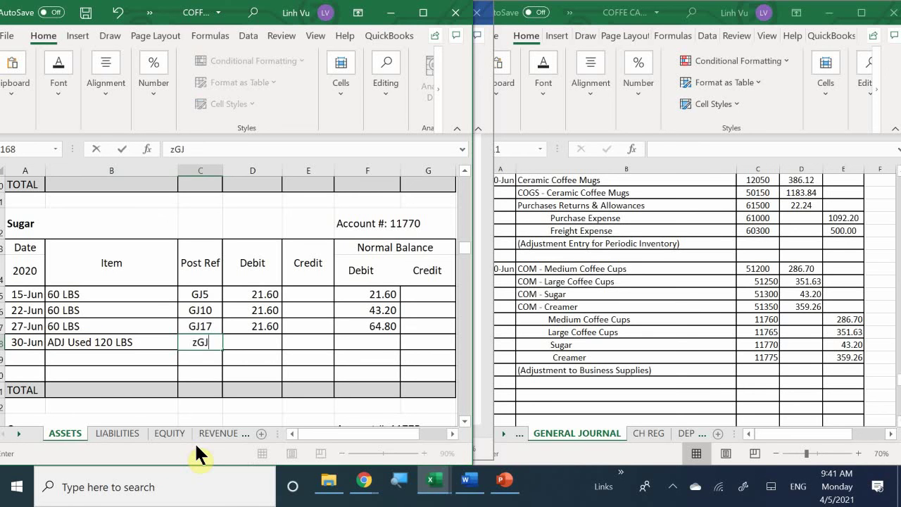
key(BackSpace)
key(BackSpace)
text(GJ)
key(BackSpace)
key(BackSpace)
key(BackSpace)
text(F)
key(BackSpace)
text(GJ22)
key(Tab)
- Post the 43.20 credit in E168 of the Sugar account and extend the running balance formula from F167 to F168
key(Tab)
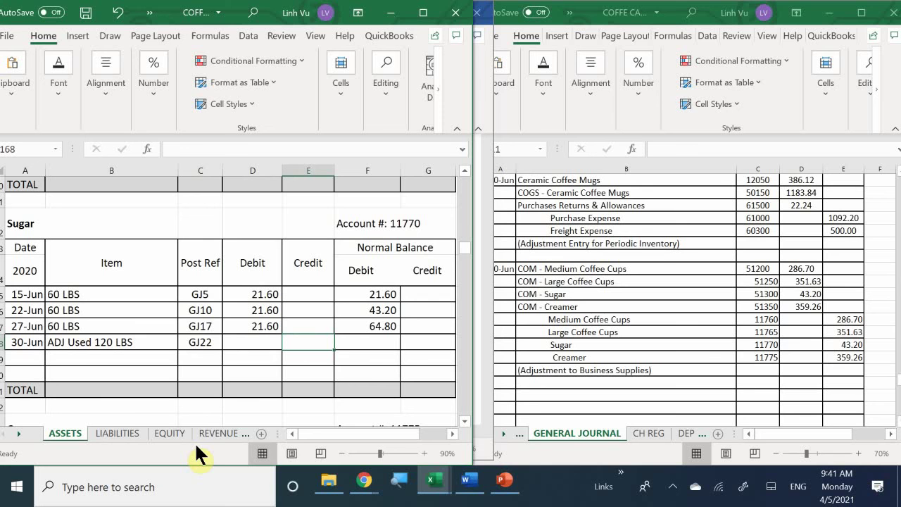
text(43.)
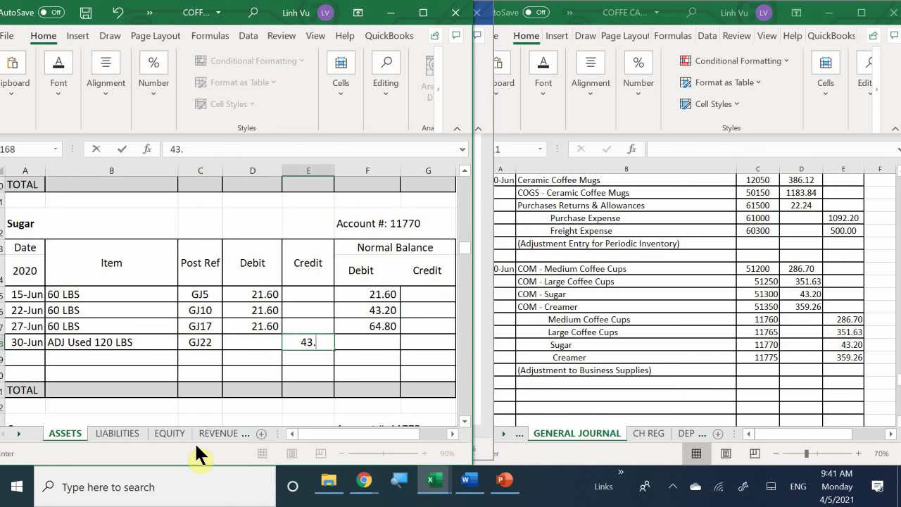
text(20)
key(Tab)
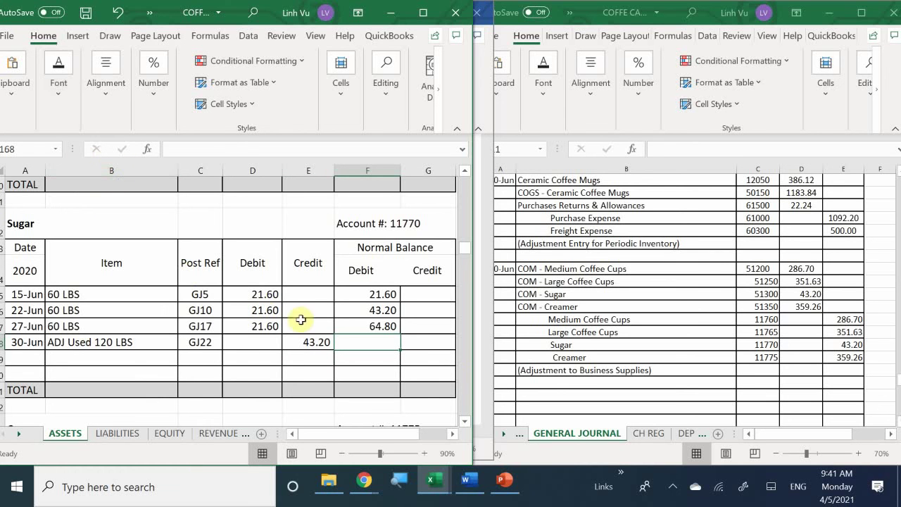
click(380, 323)
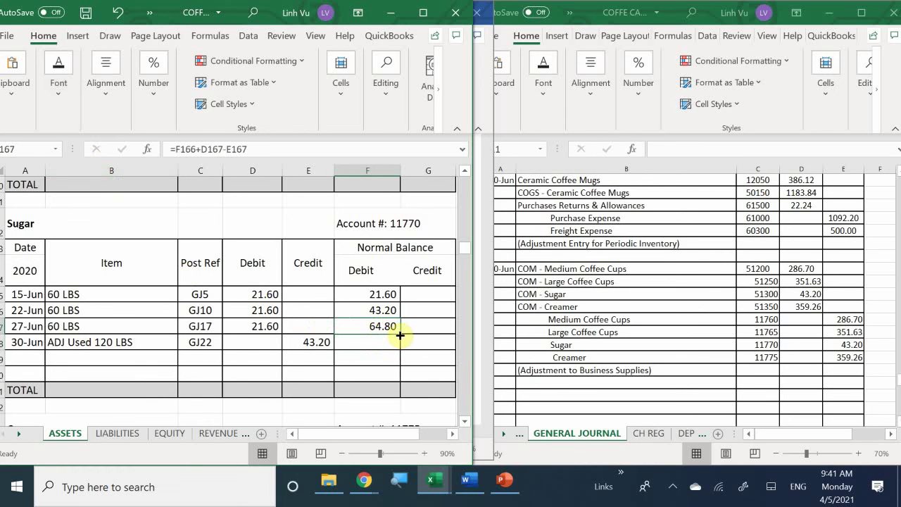
drag(402, 337, 406, 351)
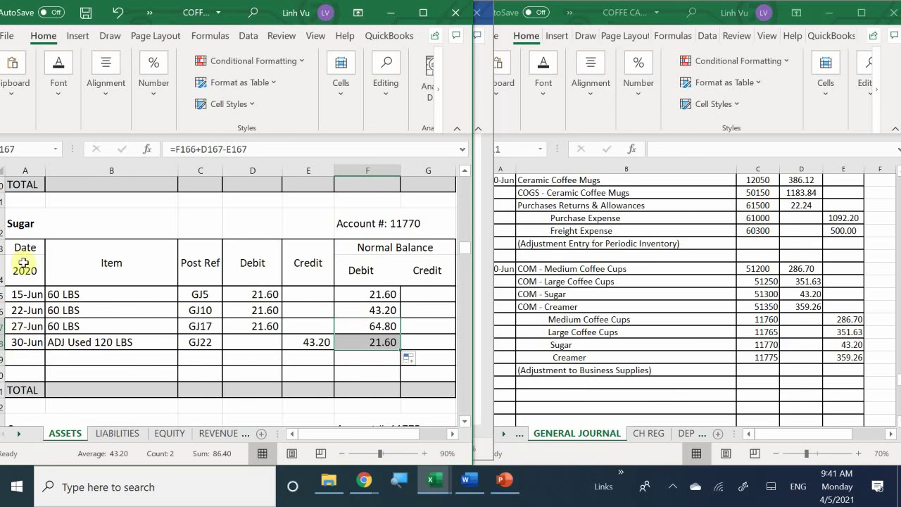
- Enter the date 6/30 in A179 of the Creamer account
click(105, 367)
click(97, 360)
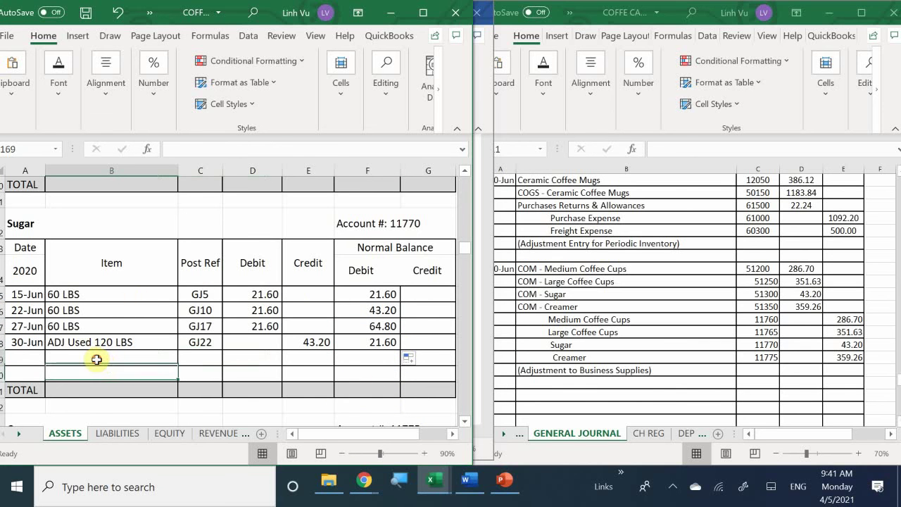
scroll(97, 359, down, 5)
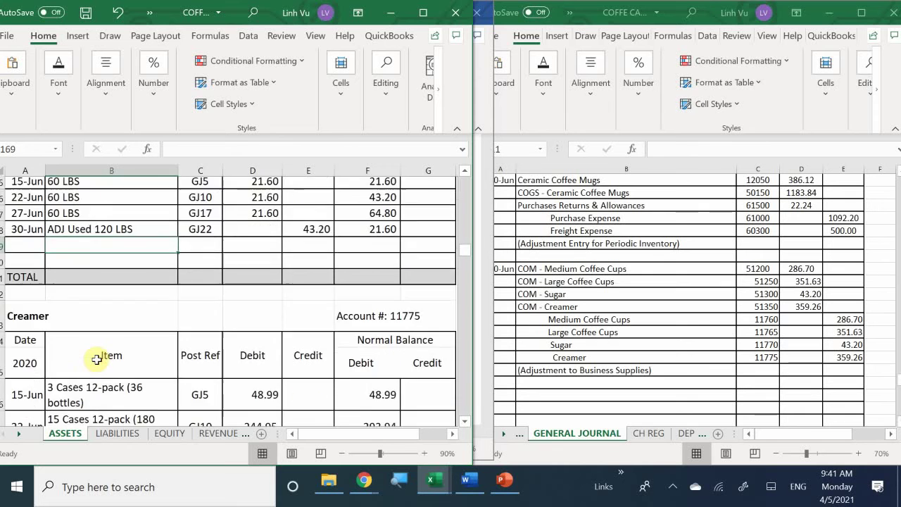
scroll(78, 358, down, 2)
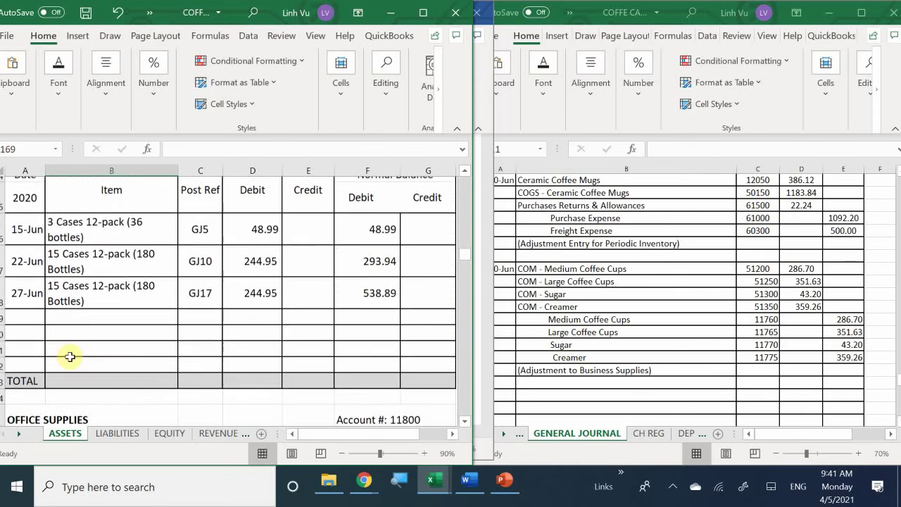
click(28, 311)
text(6/)
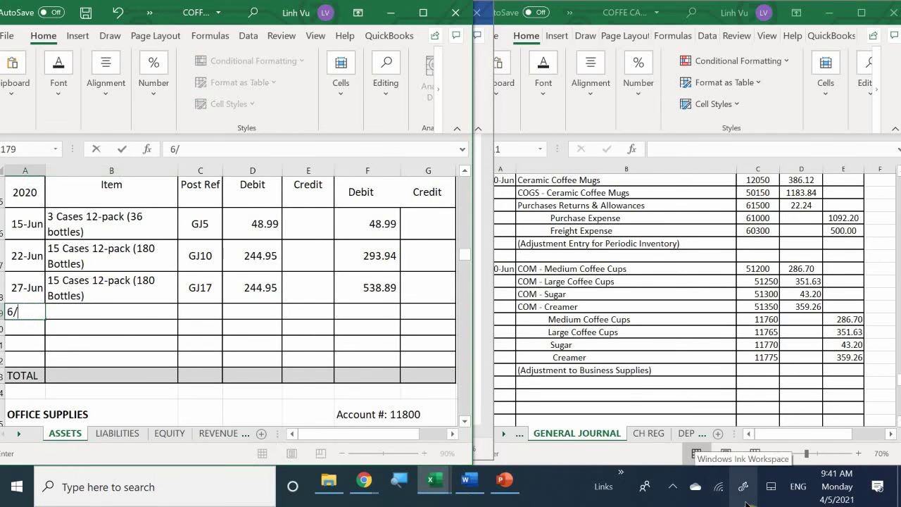
text(30)
key(Return)
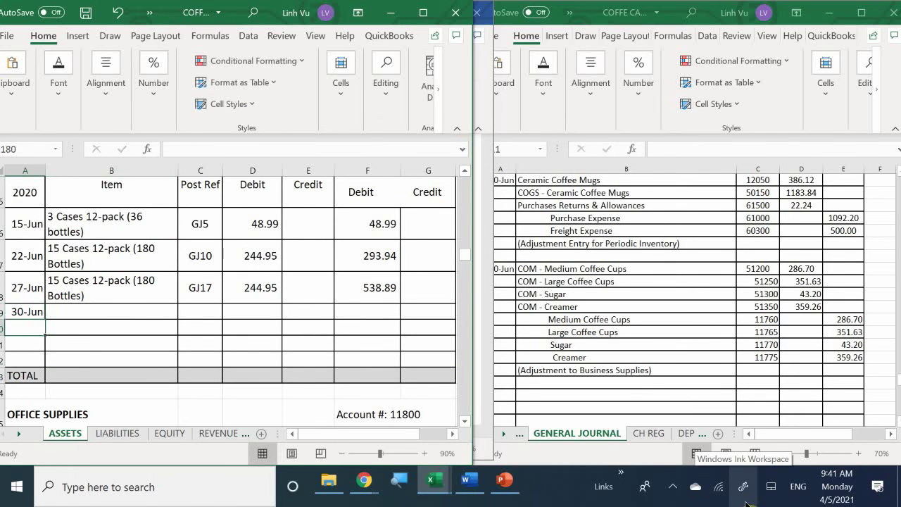
- Enter the item "ADJ Used 22 Cases" in B179 and the posting reference GJ22 in C179 of the Creamer account
key(Up)
key(Right)
text(A)
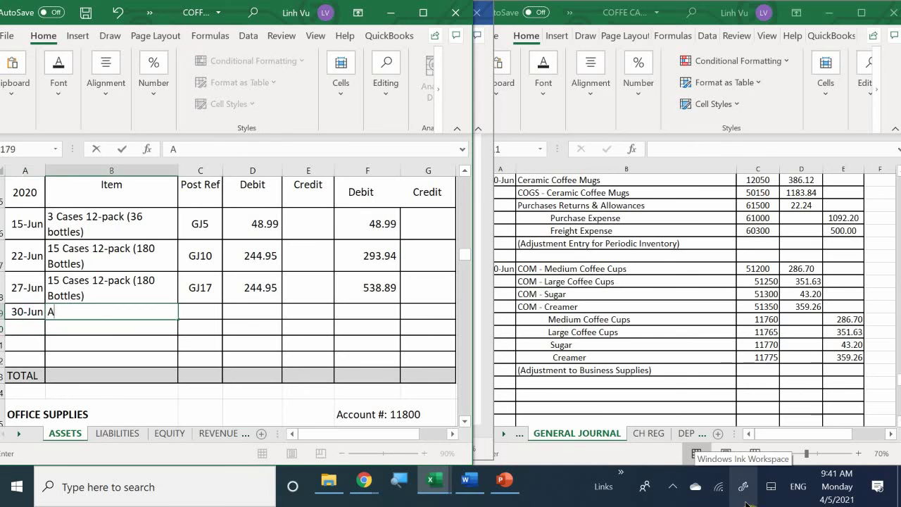
text(DJ Us)
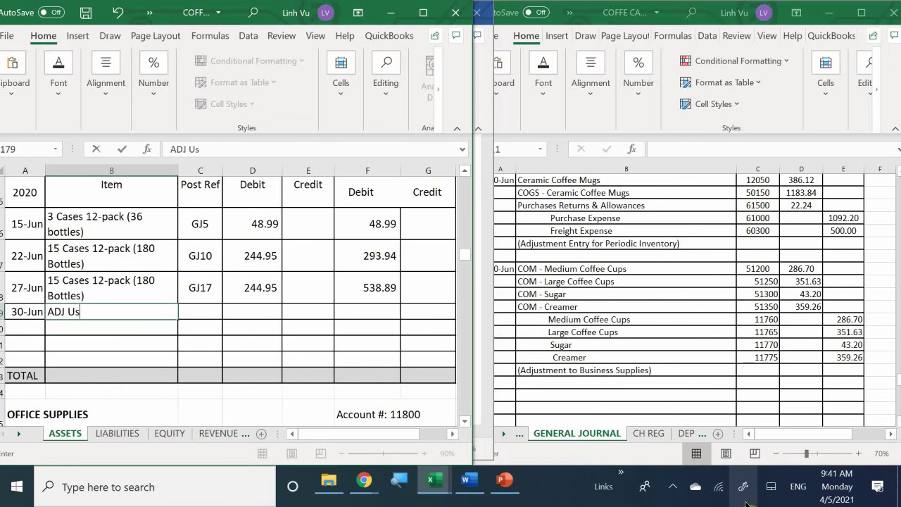
text(ed 22 Cases)
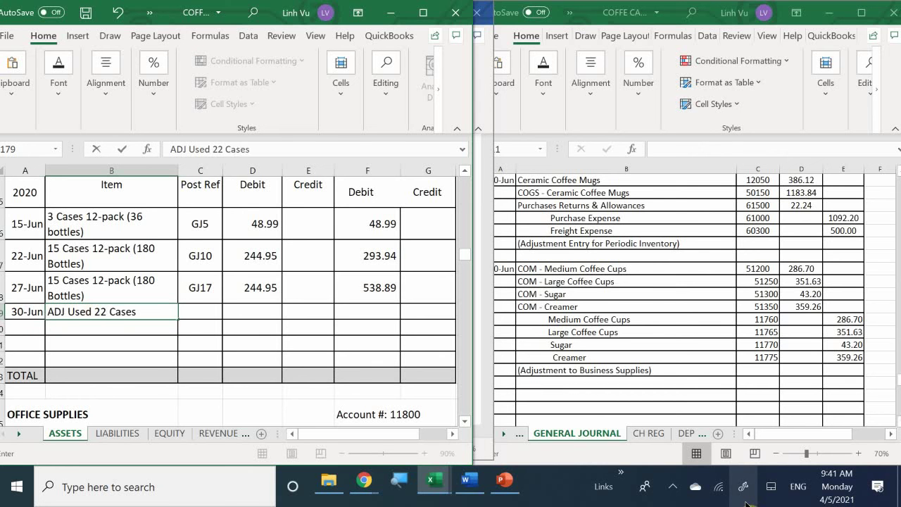
key(Tab)
text(GJ)
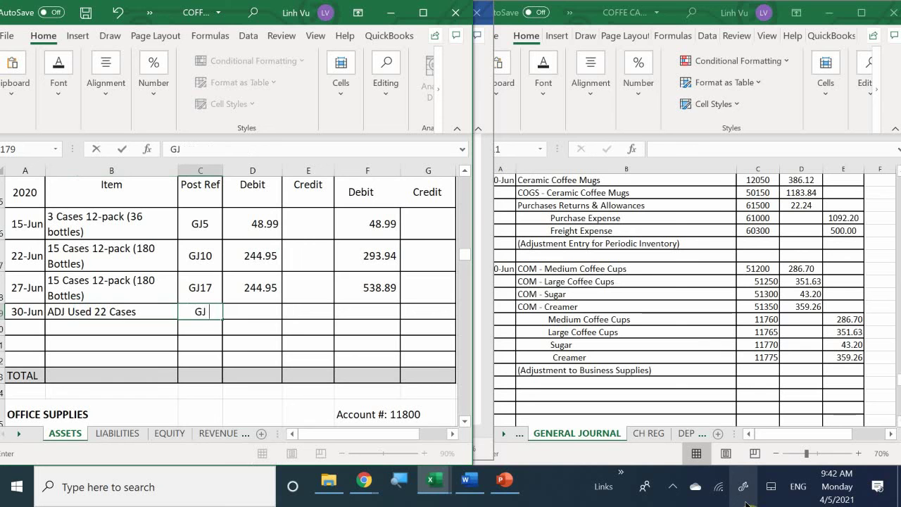
text(22)
key(Tab)
- Post the 359.26 credit in E179 of the Creamer account and extend the running balance formula from F178 to F179
key(Tab)
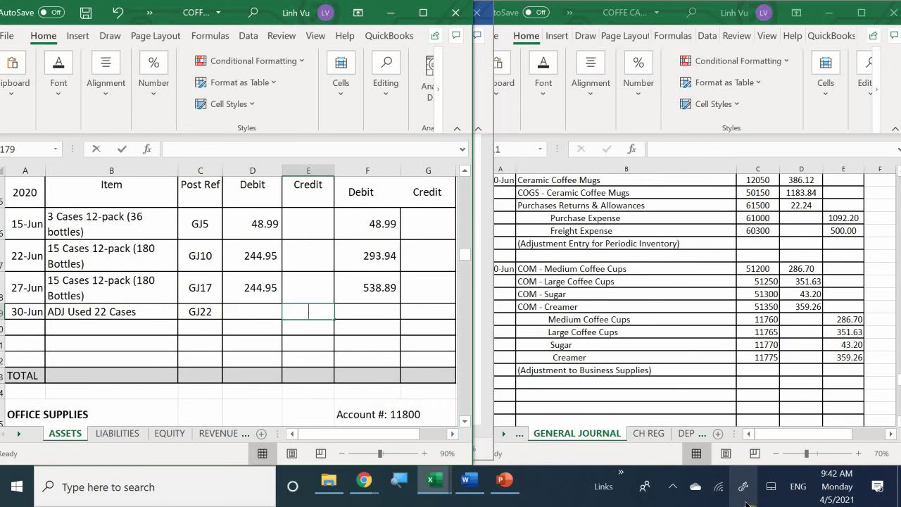
text(359.26)
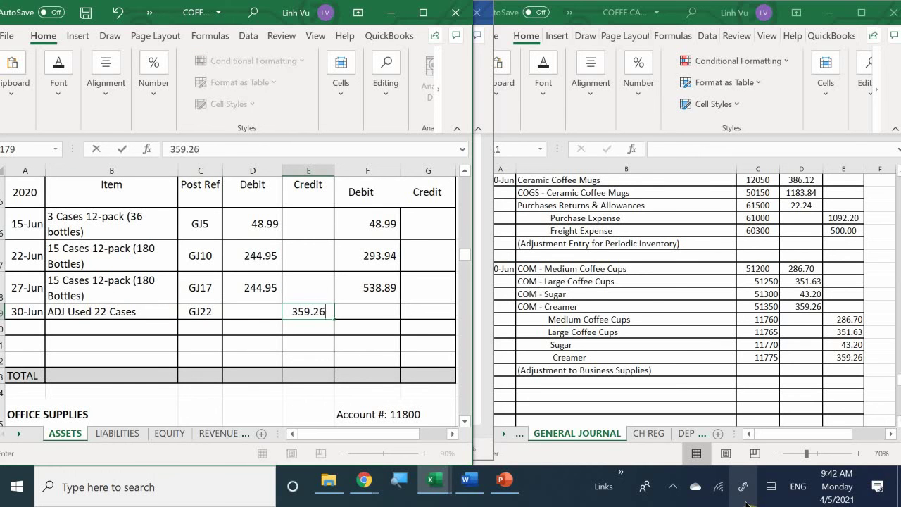
key(Return)
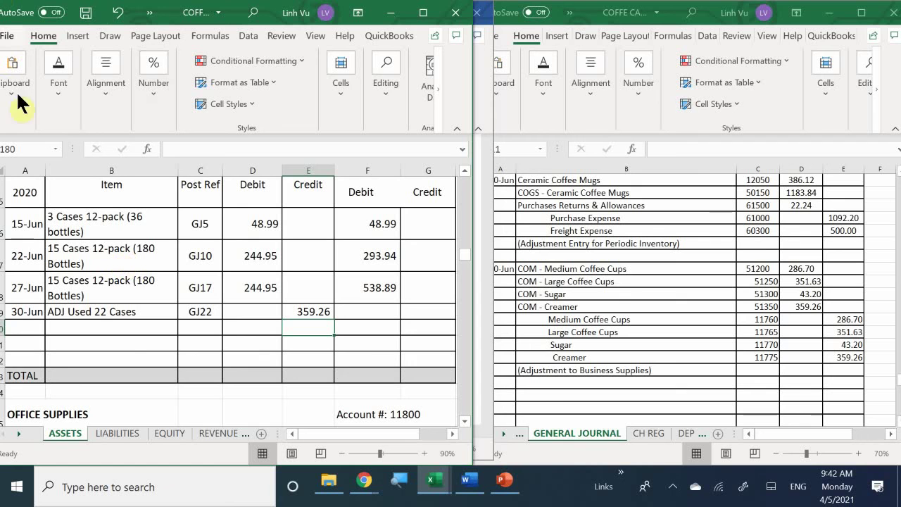
click(378, 289)
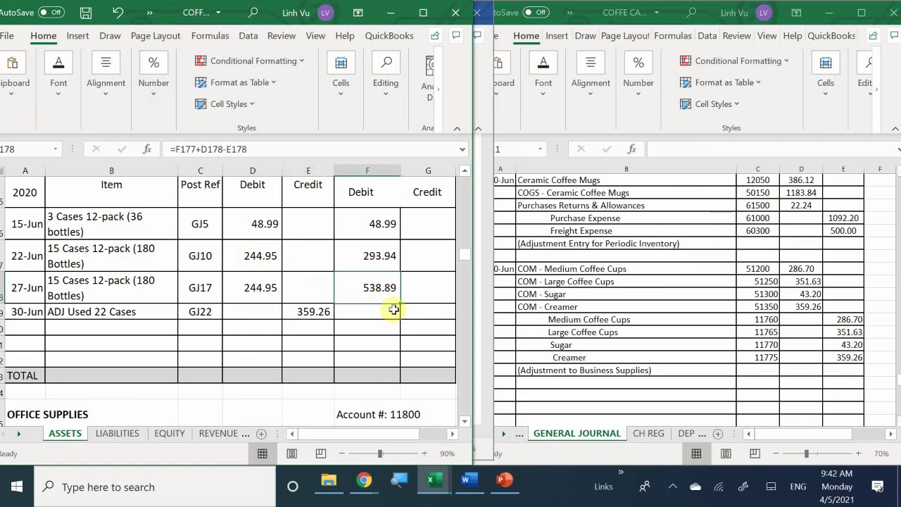
drag(399, 304, 400, 319)
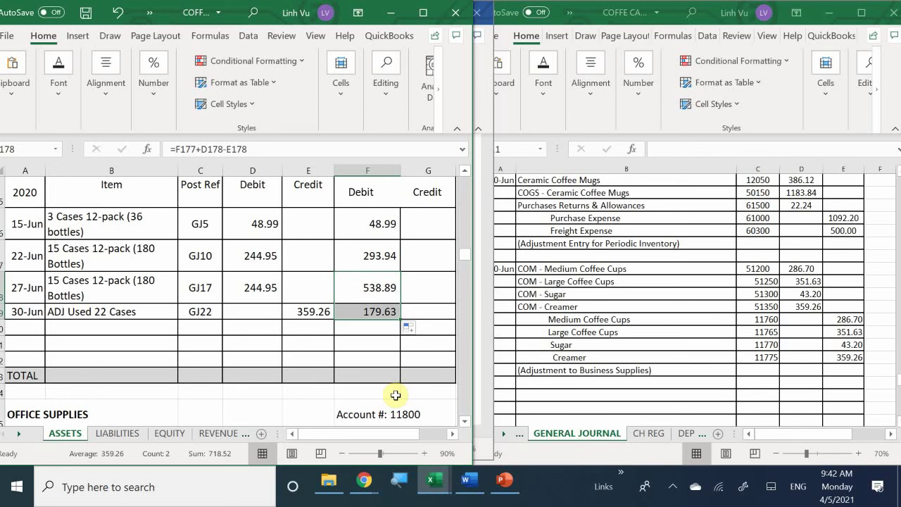
- Save both the general journal workbook and the ledger workbook
click(631, 326)
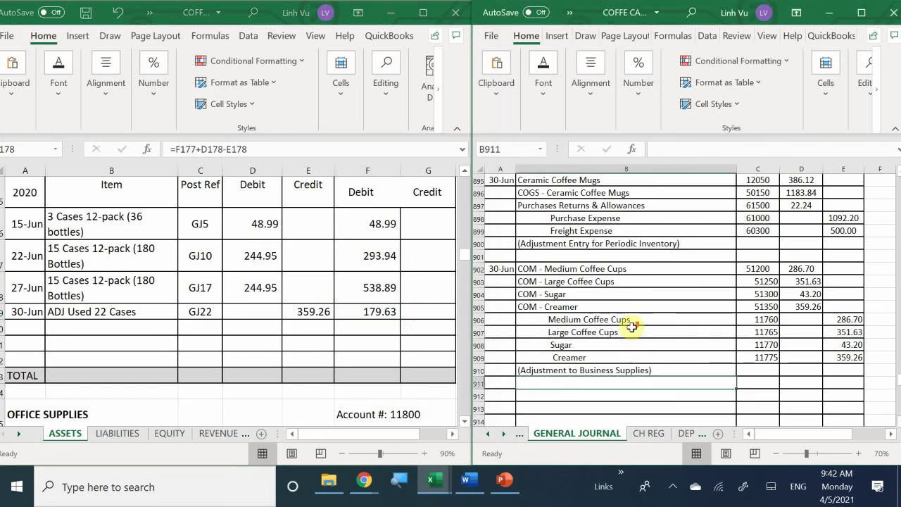
scroll(630, 326, down, 2)
scroll(632, 326, down, 1)
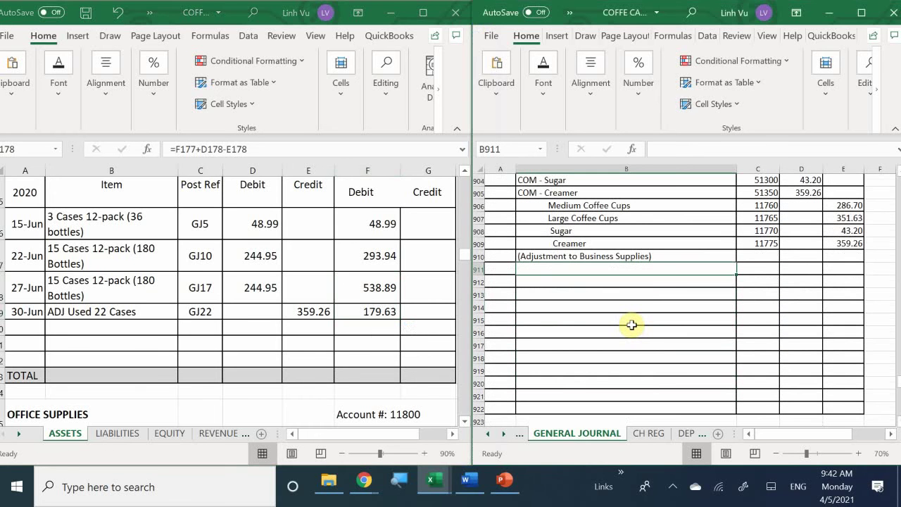
key(ctrl+s)
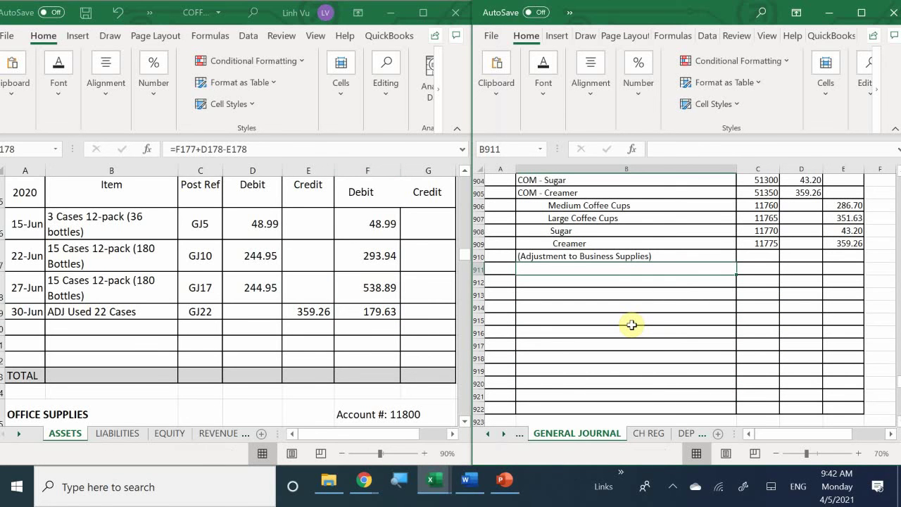
click(272, 341)
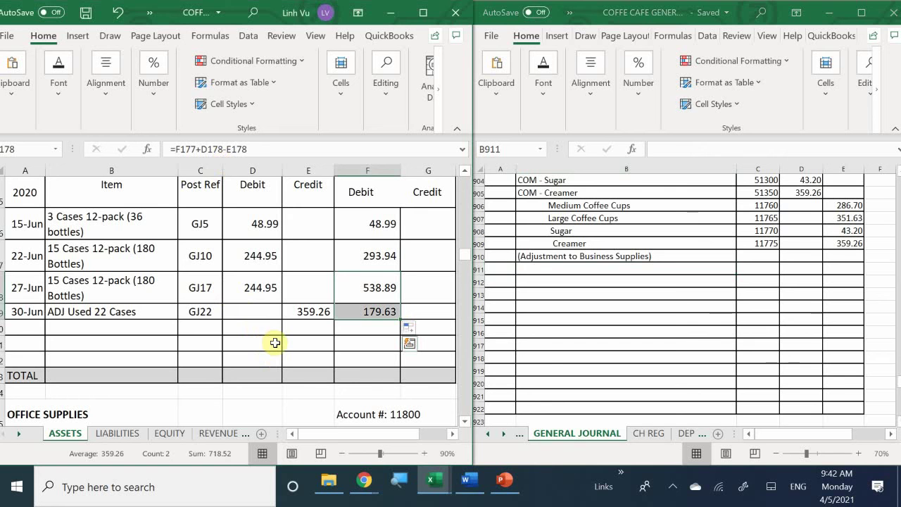
key(ctrl+s)
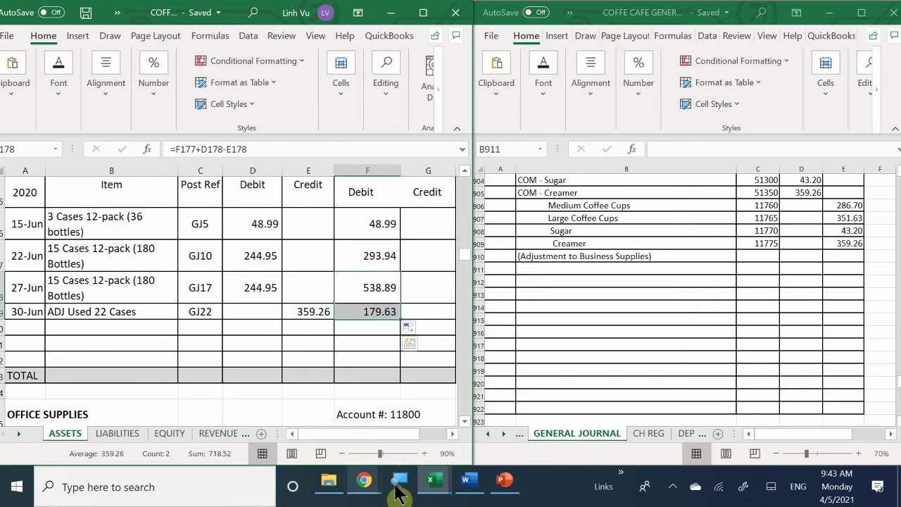
- Switch to the Coffee Cafe document in Word and examine the bank statement's fees, charges and overdraft notes for the adjusting entries
mouse_move(470, 493)
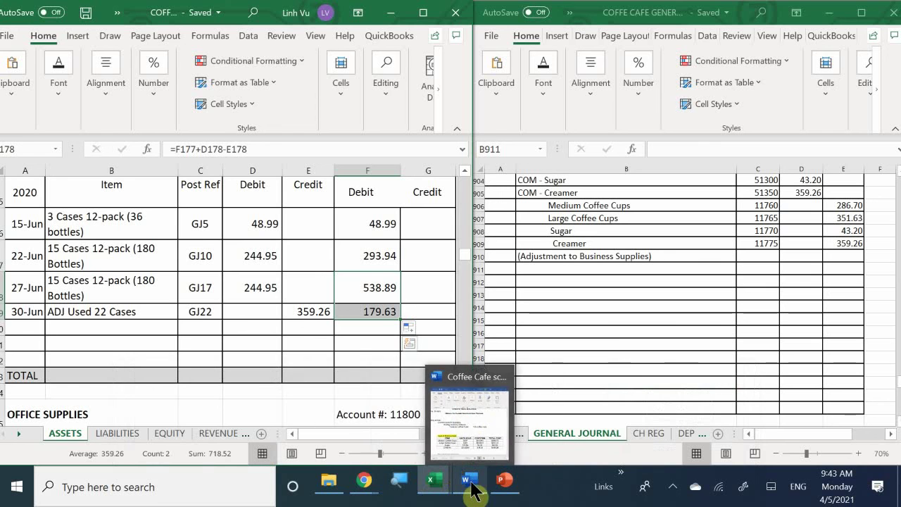
click(466, 428)
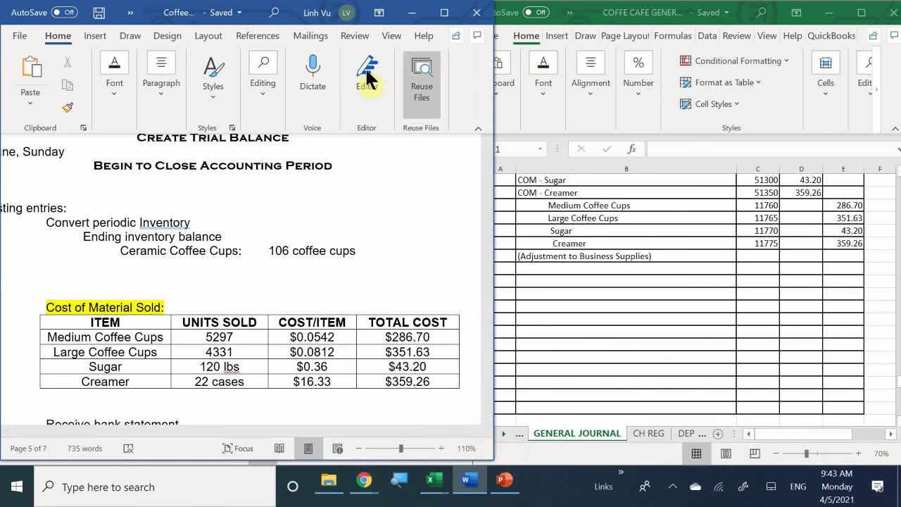
scroll(211, 299, left, 2)
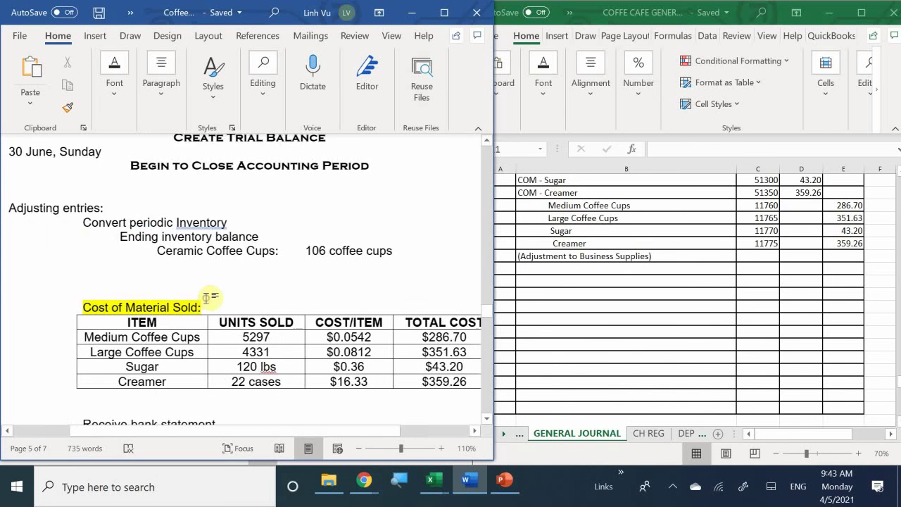
scroll(296, 310, down, 1)
scroll(311, 314, down, 4)
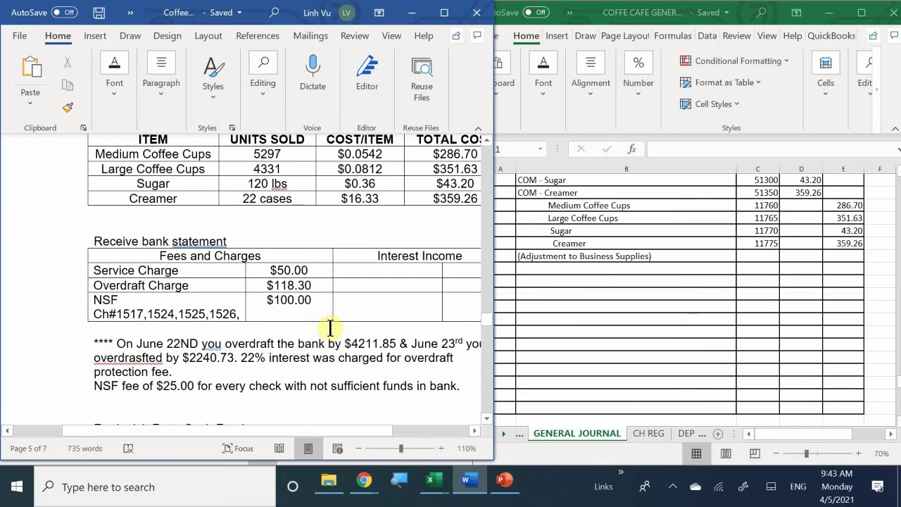
scroll(330, 327, up, 1)
scroll(330, 327, up, 2)
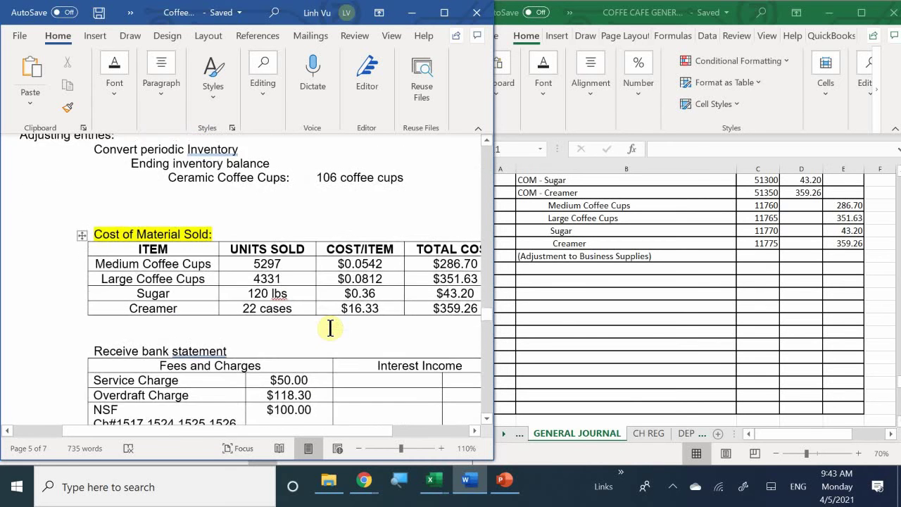
scroll(331, 327, down, 3)
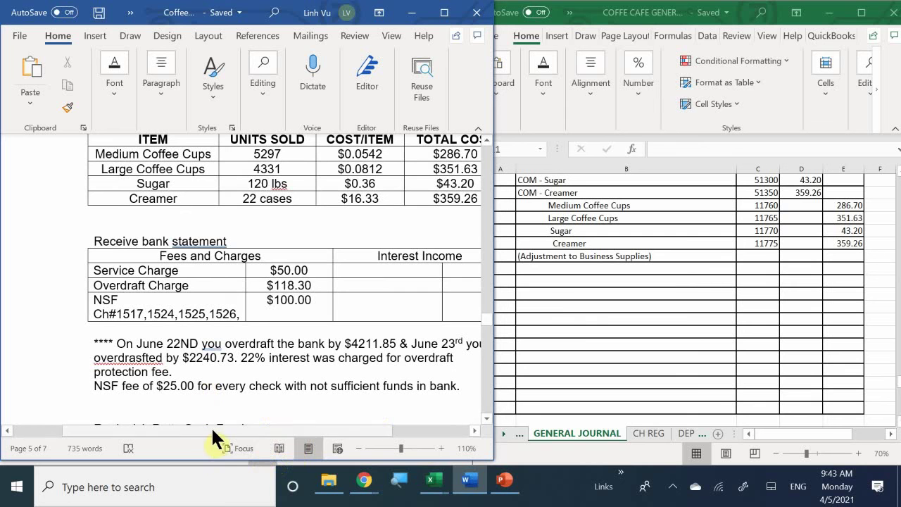
drag(237, 434, 264, 436)
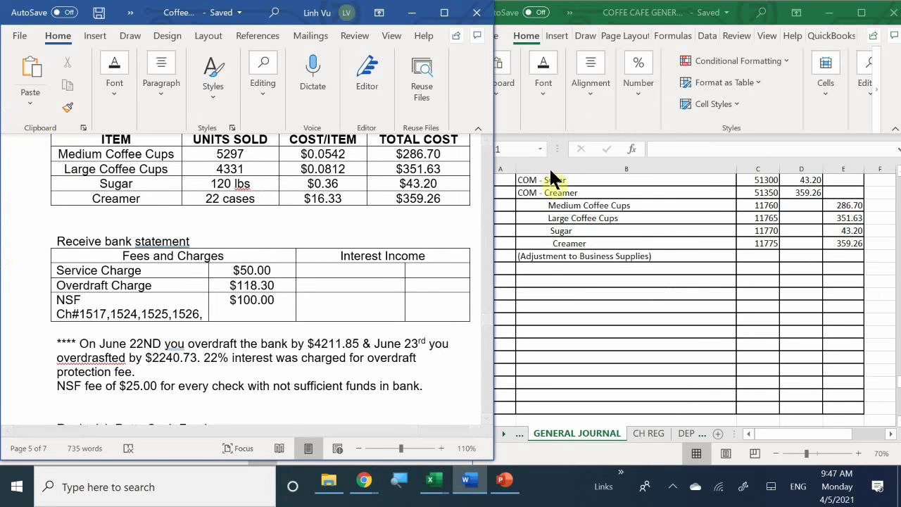
- Start a general journal entry in the Excel workbook with the date 6/30 in A912 and the account "Bank Fees" in B912
click(522, 271)
click(507, 279)
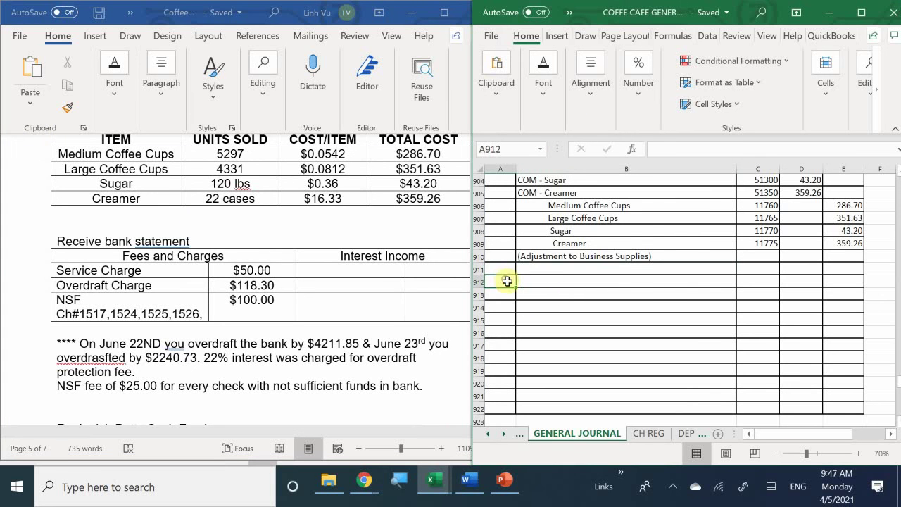
text(6/30)
key(Tab)
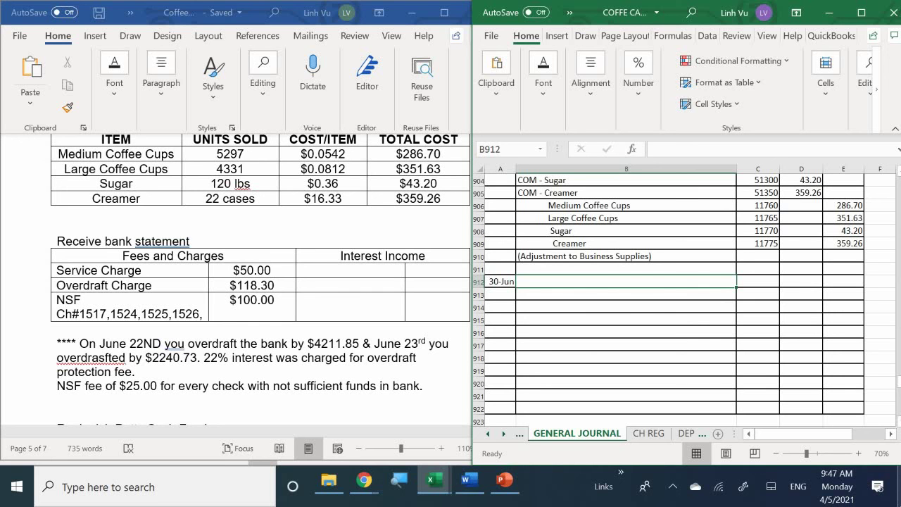
text(Bank K)
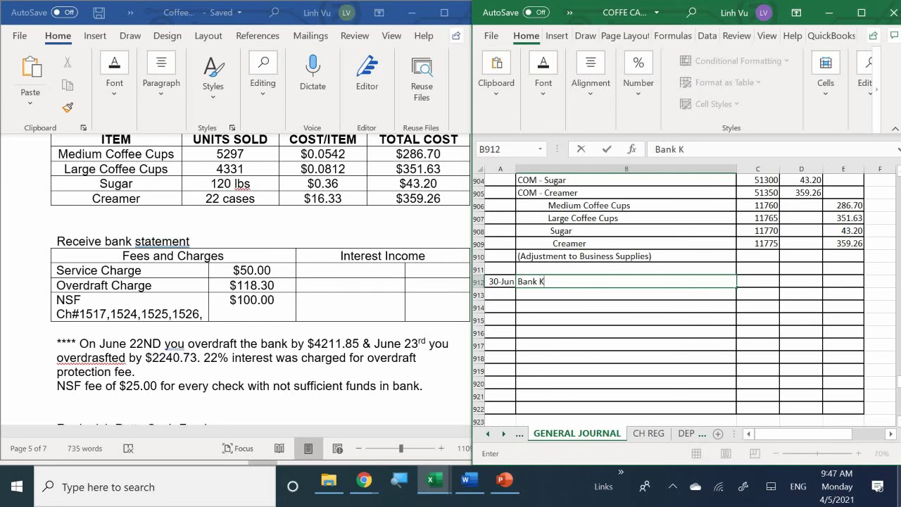
key(BackSpace)
text(Fees)
key(Return)
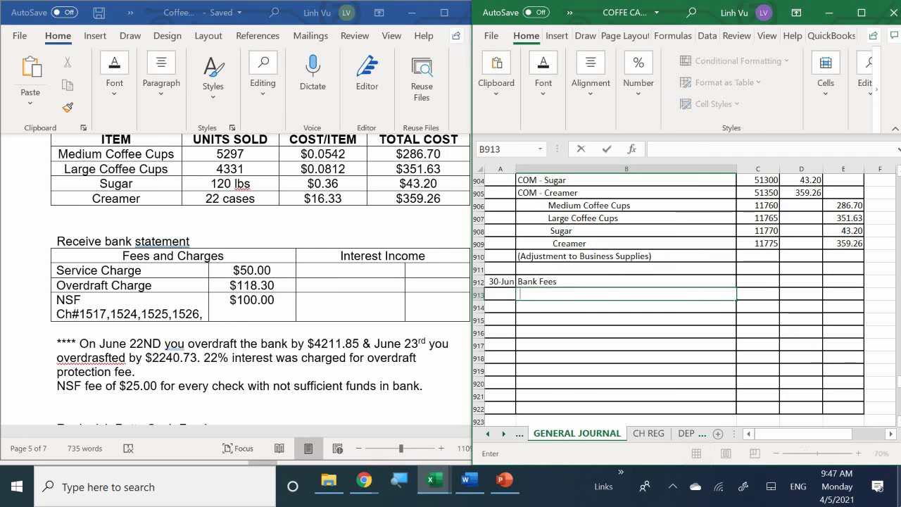
- Add the indented credit account "Checking" in B913 and enter account numbers 60100 in C912 and 10100 in C913
text(Checking)
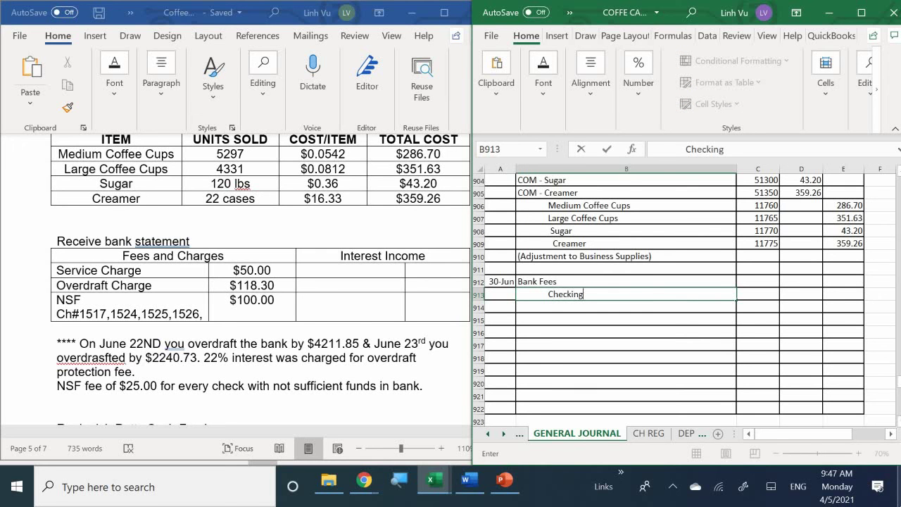
key(Return)
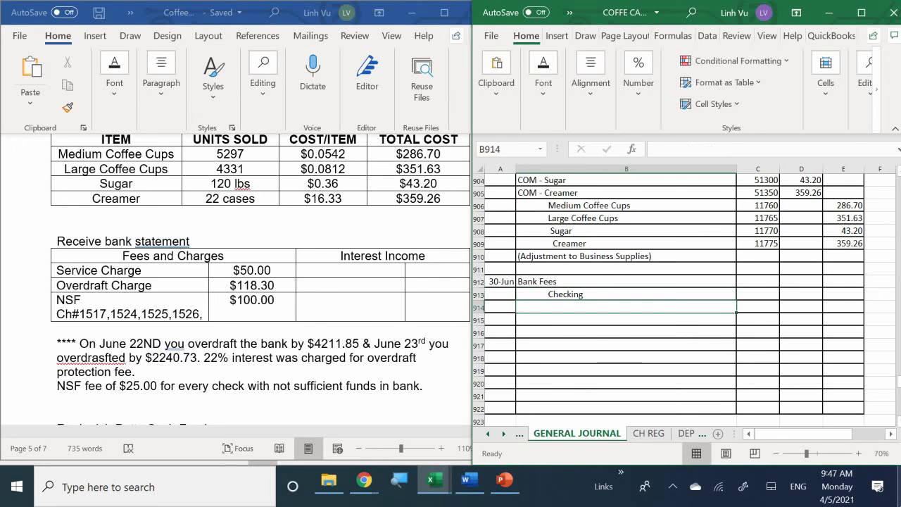
key(Right)
key(Right)
key(Up)
key(Up)
key(Left)
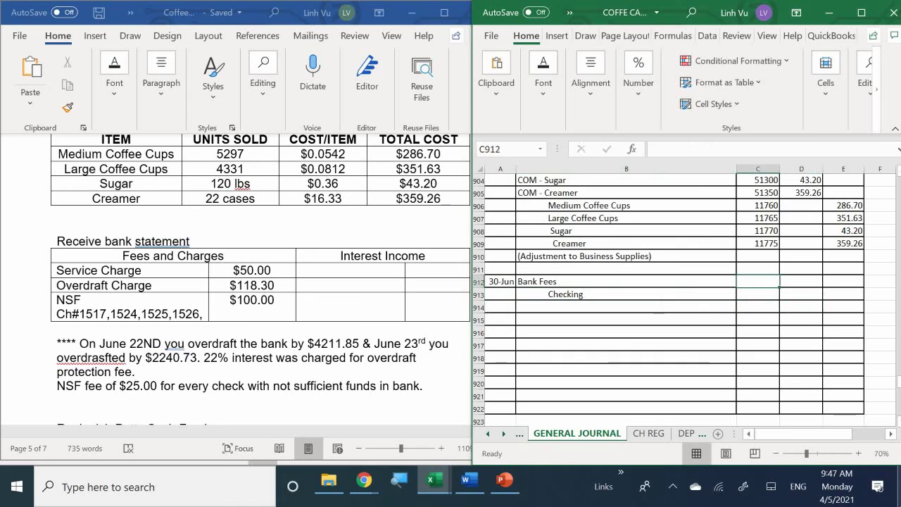
key(Down)
key(Up)
text(60)
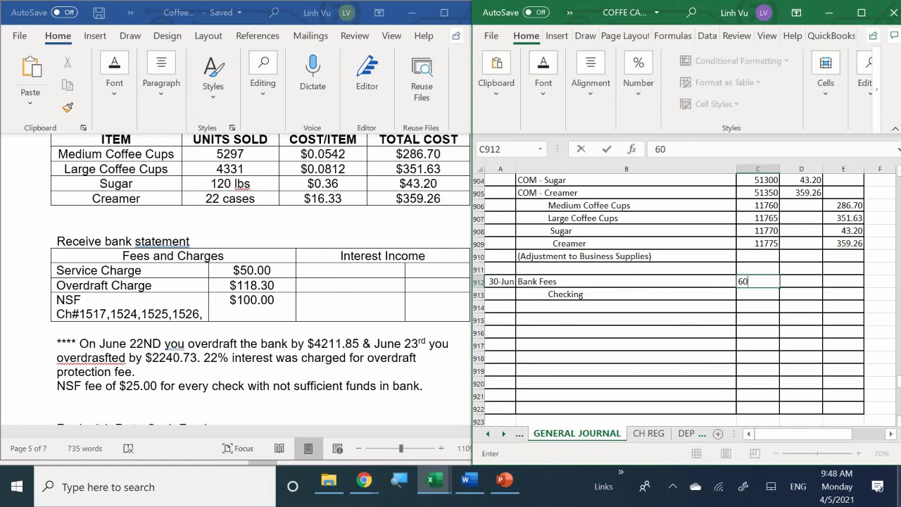
text(100)
key(Return)
text(1010)
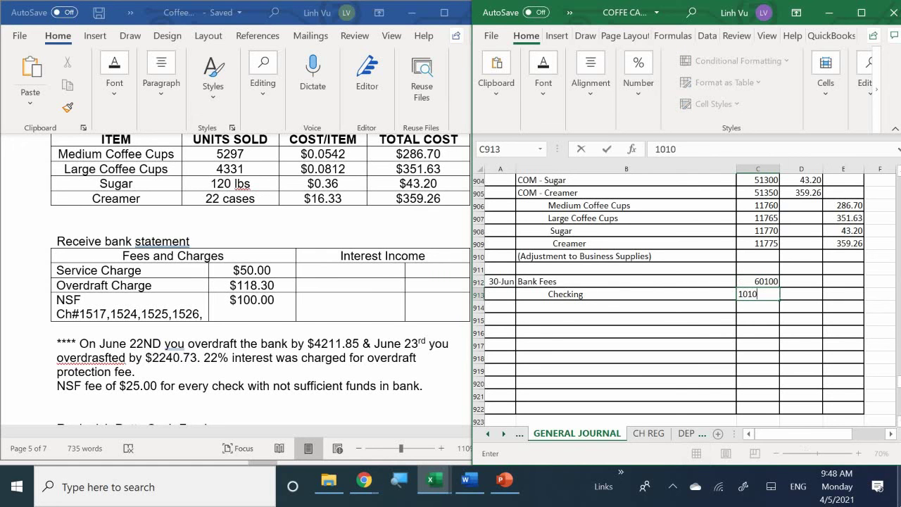
text(0)
key(Return)
- Debit Bank Fees in D912 with =50+118.30+100 and credit Checking in E913 with =D912
key(Right)
key(Up)
key(Up)
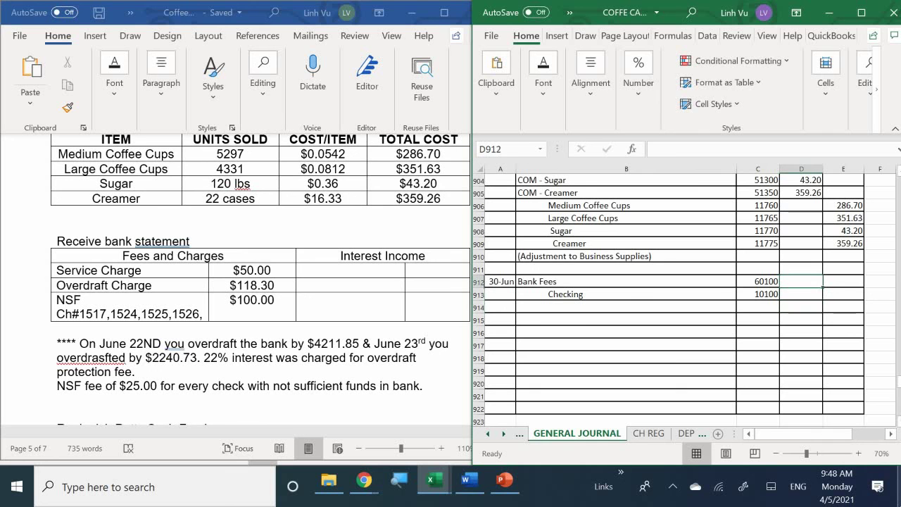
text(=)
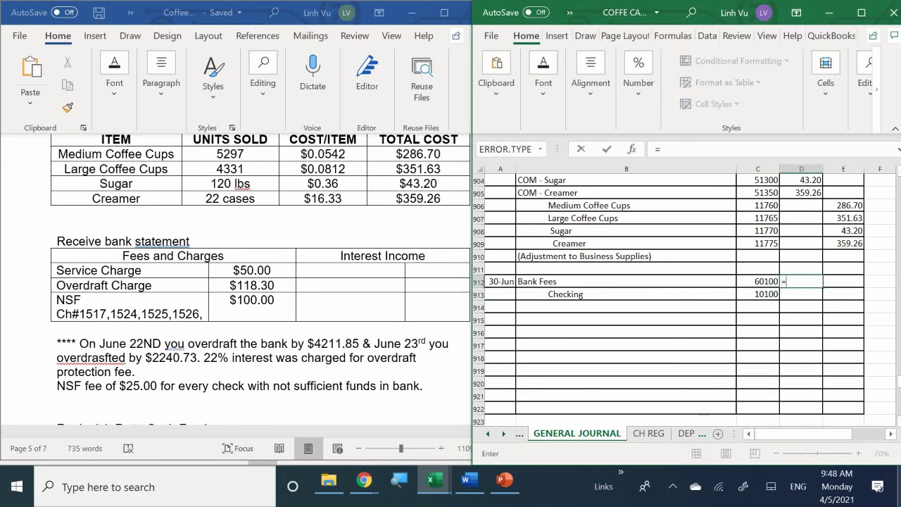
text(50+118.30+100)
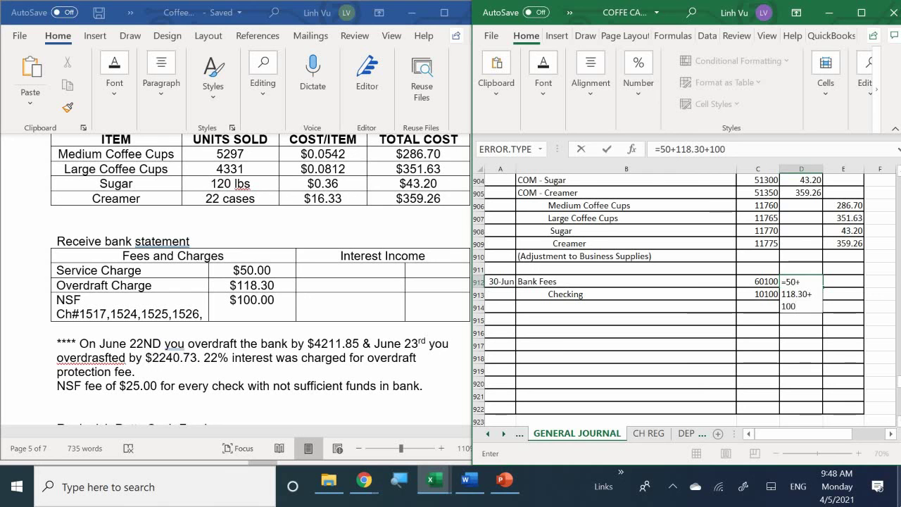
key(Return)
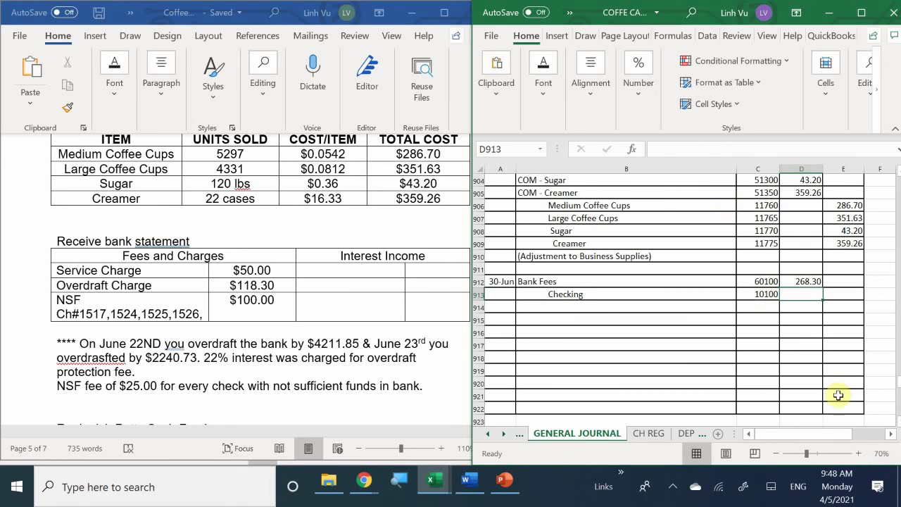
click(833, 293)
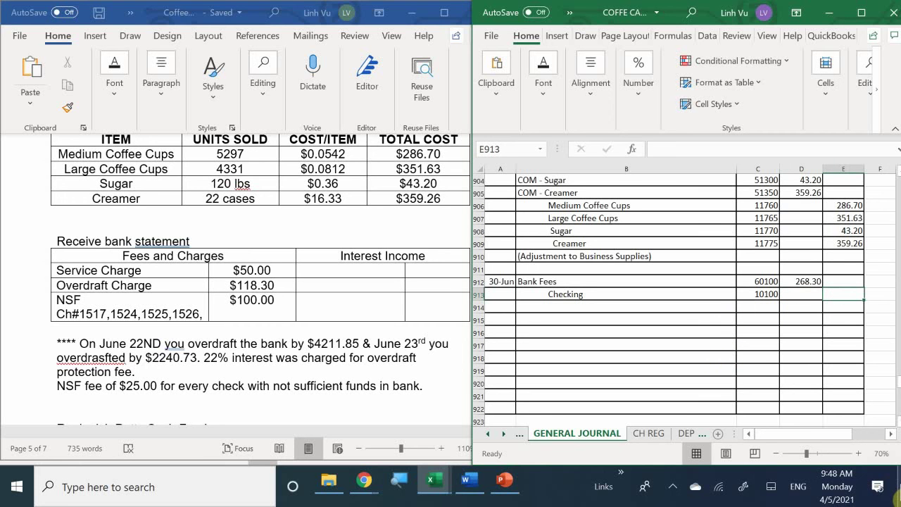
text(=)
click(801, 268)
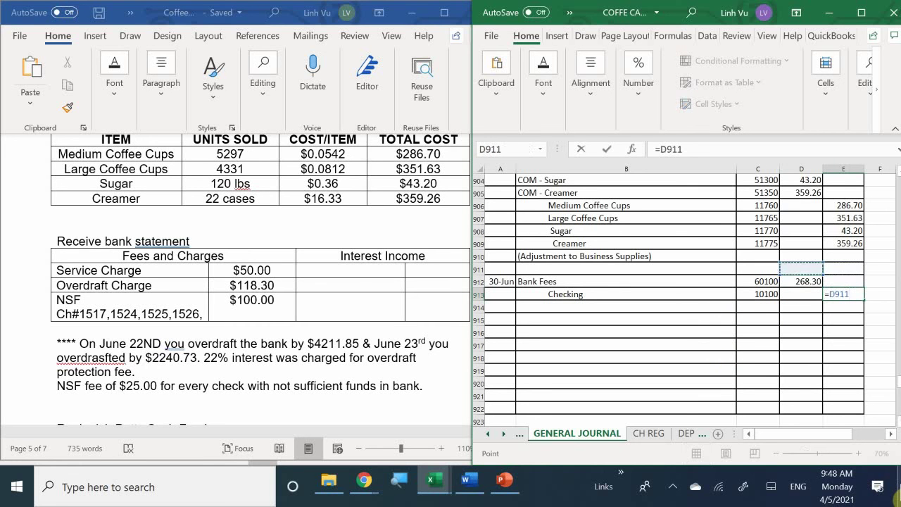
click(801, 281)
key(Return)
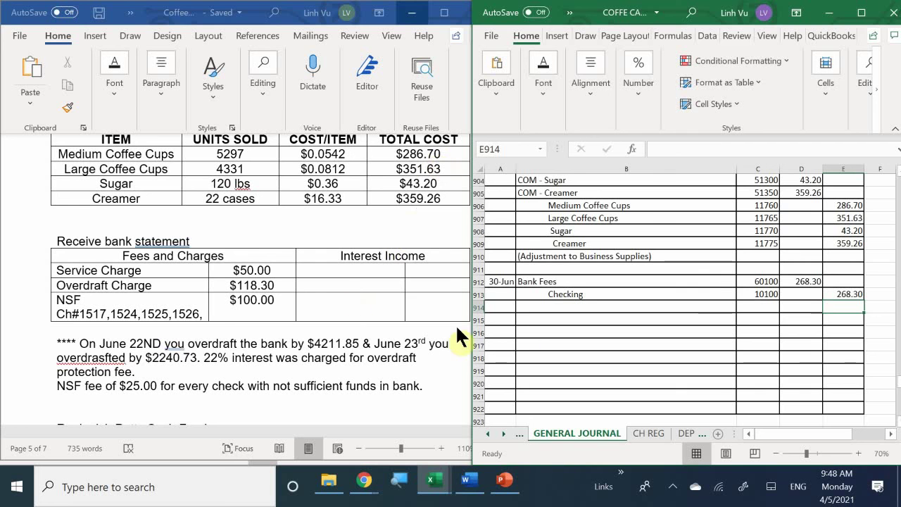
- Enter the explanation "(Adjudment Bank Reconciliation)" in B914 below the bank fees entry
click(537, 312)
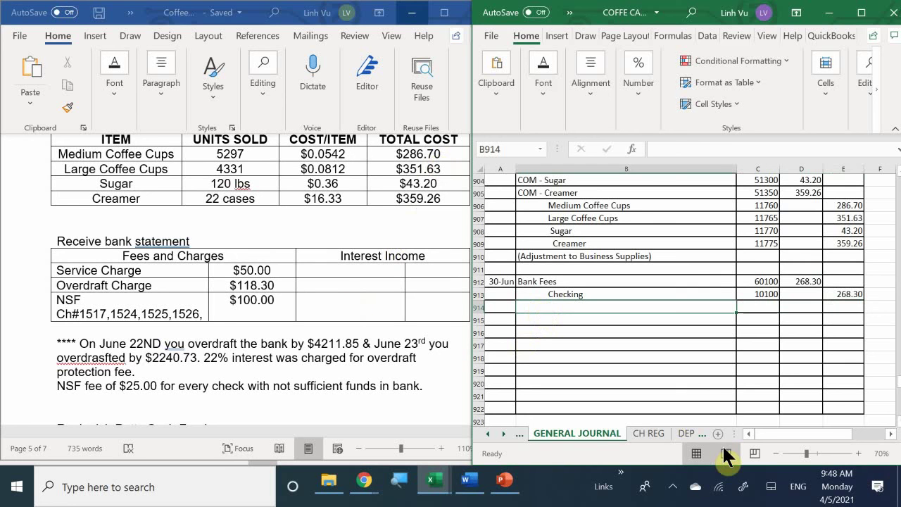
text(()
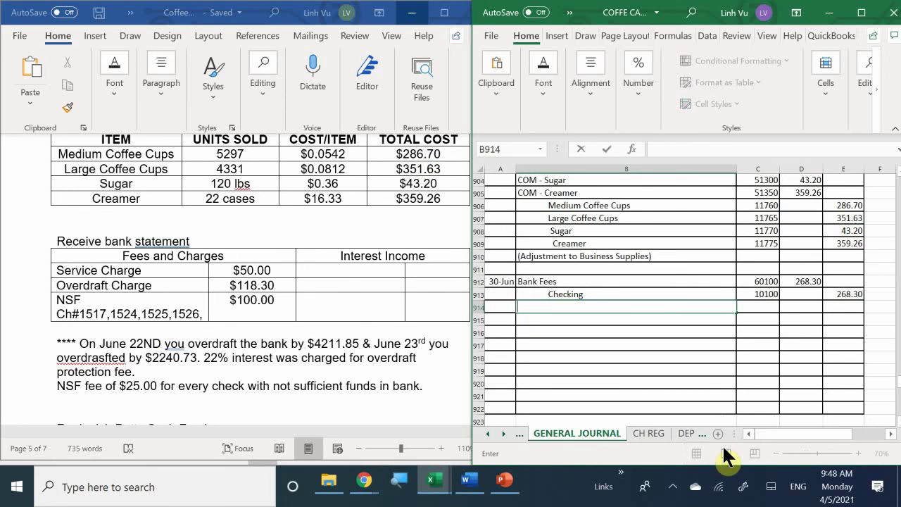
text(Adjudting)
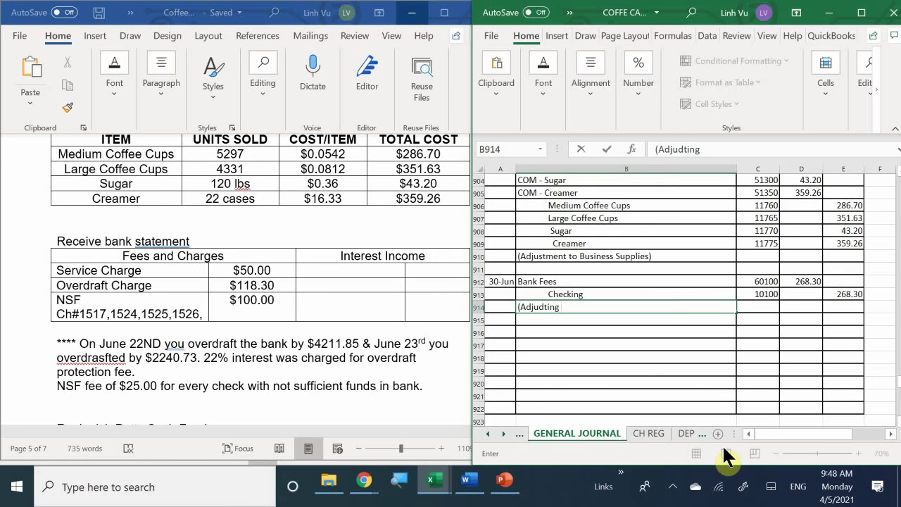
key(BackSpace)
key(BackSpace)
key(BackSpace)
key(BackSpace)
key(BackSpace)
text(ment Bank Z R)
key(BackSpace)
key(BackSpace)
key(BackSpace)
text(R)
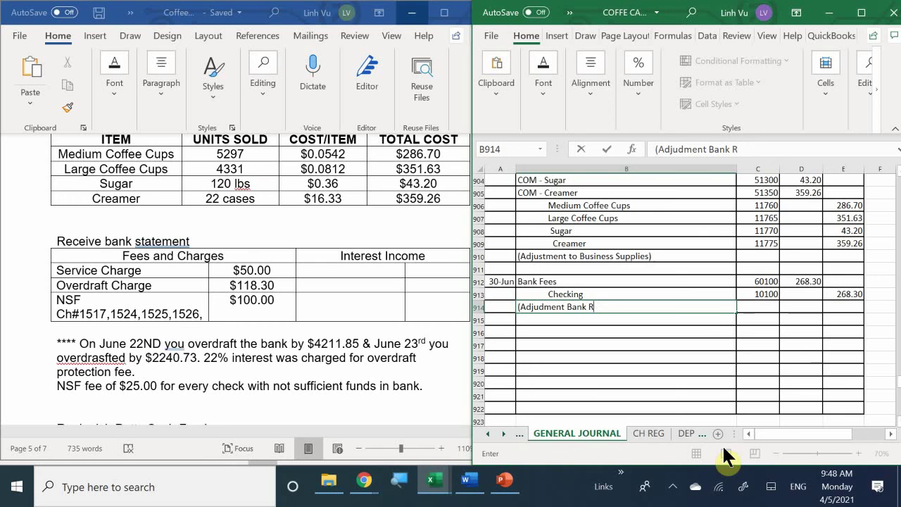
text(econci)
text(ll)
text(ation))
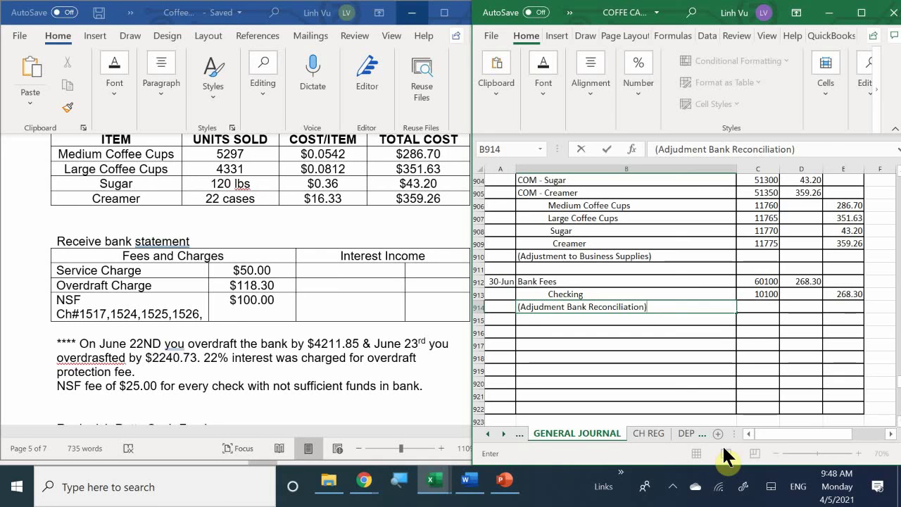
key(Return)
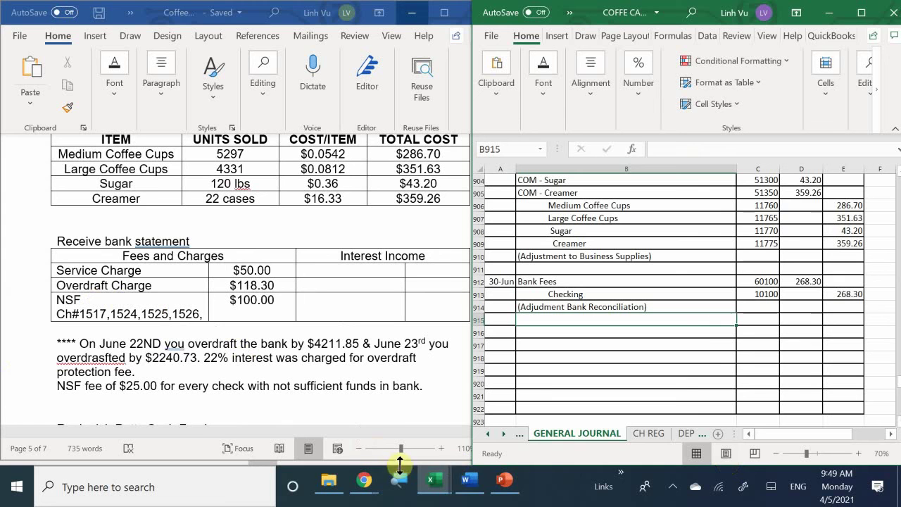
- Switch to the COFFEE CAFE GENERAL LEDGER ANSWERS 1.4 workbook and show the Bank Fees account on the EXPENSES - OP sheet
mouse_move(434, 484)
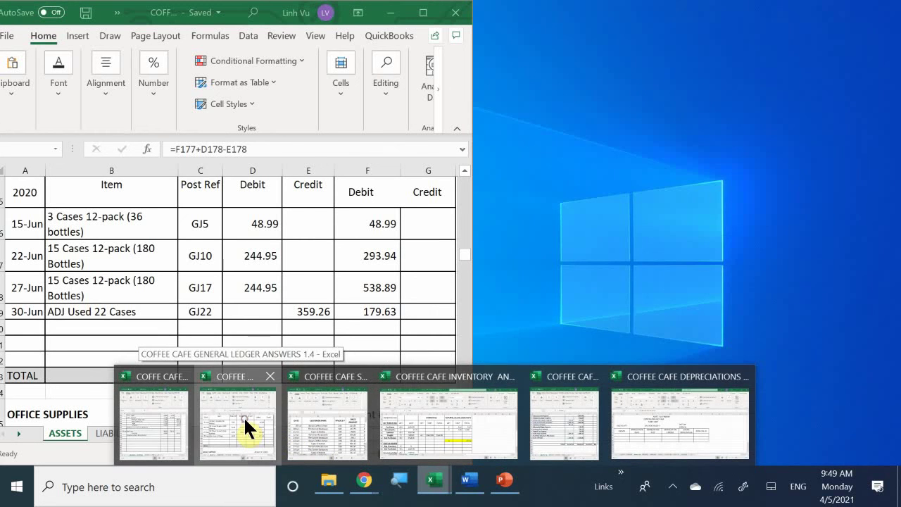
click(244, 416)
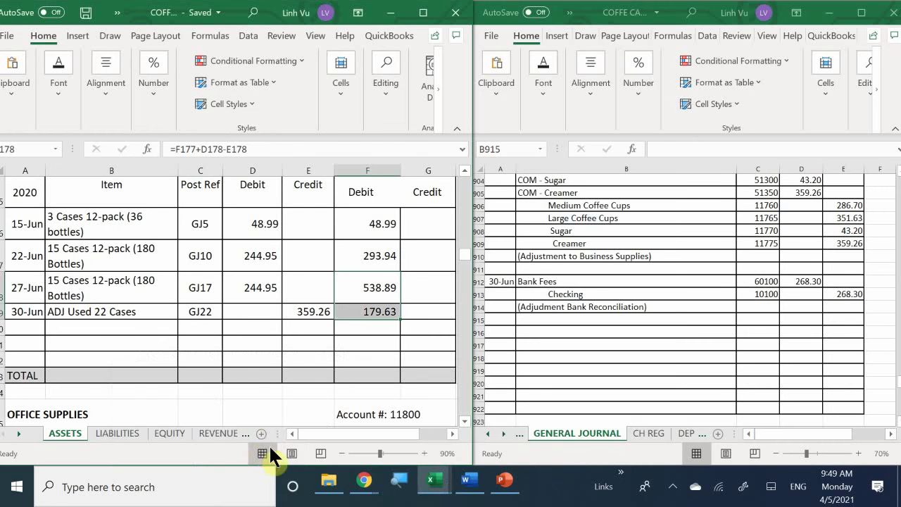
click(243, 434)
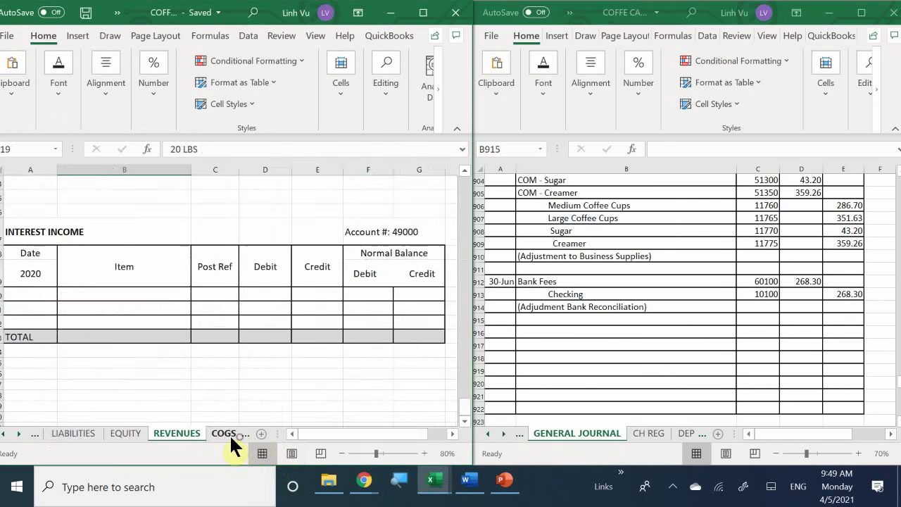
click(223, 433)
click(221, 432)
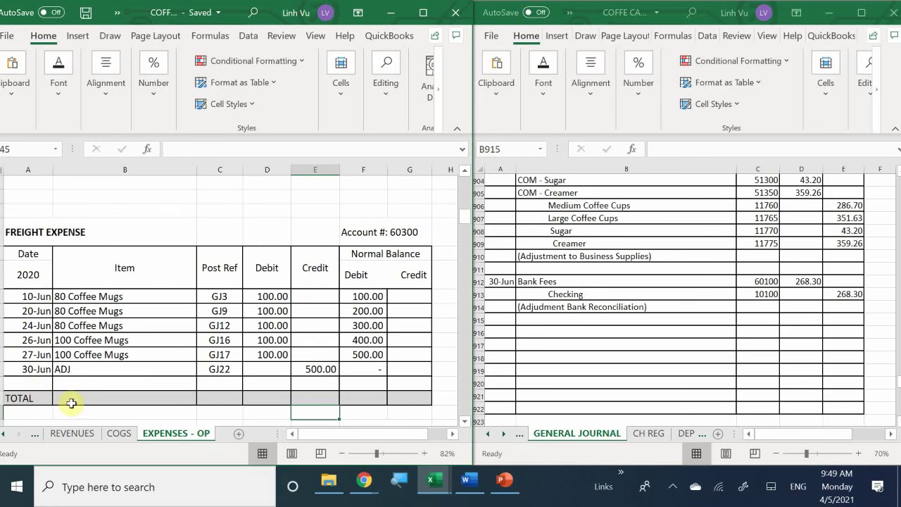
click(99, 350)
scroll(98, 350, up, 10)
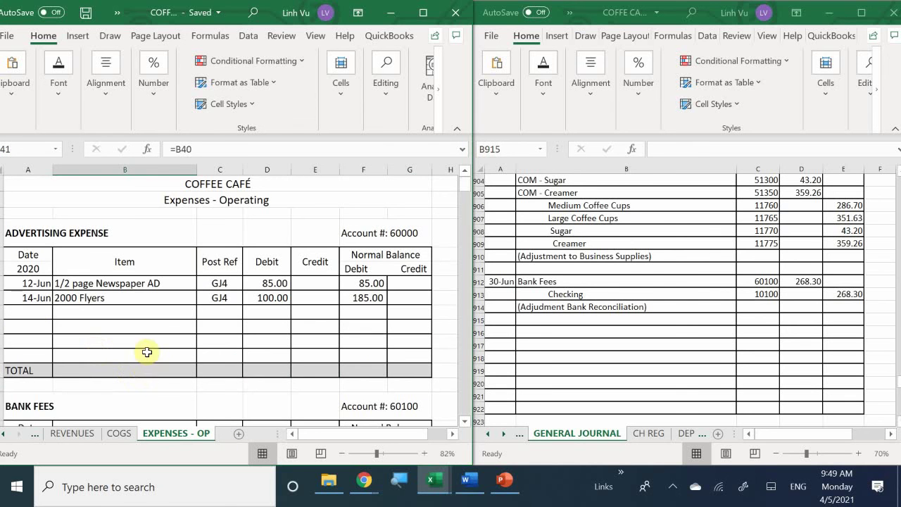
scroll(156, 375, down, 2)
scroll(156, 375, down, 1)
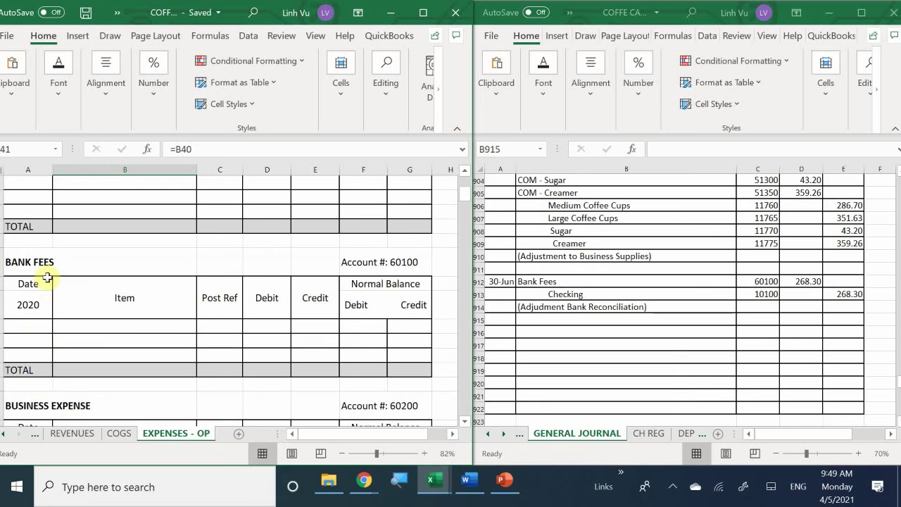
- Date the first Bank Fees line 6/30 in A18 and begin its item description with "Bank Rec: Service Charge $50"
click(28, 326)
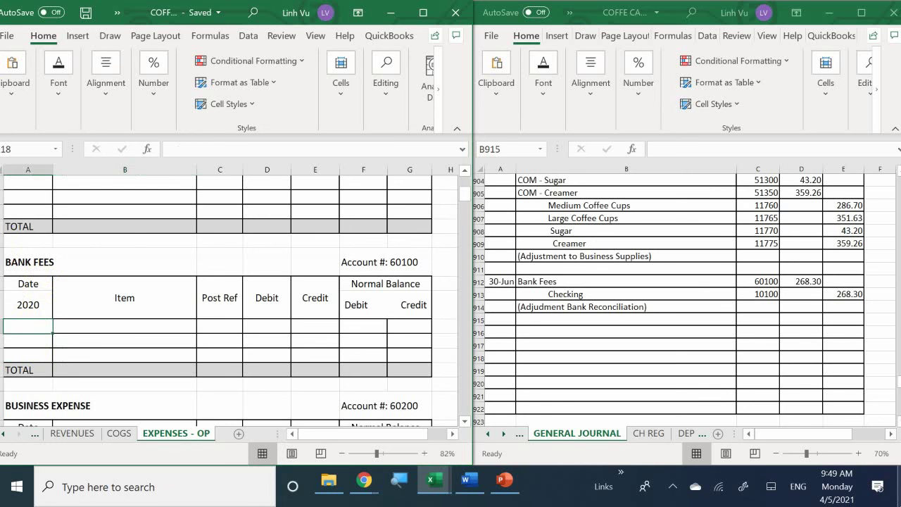
text(6/30)
key(Tab)
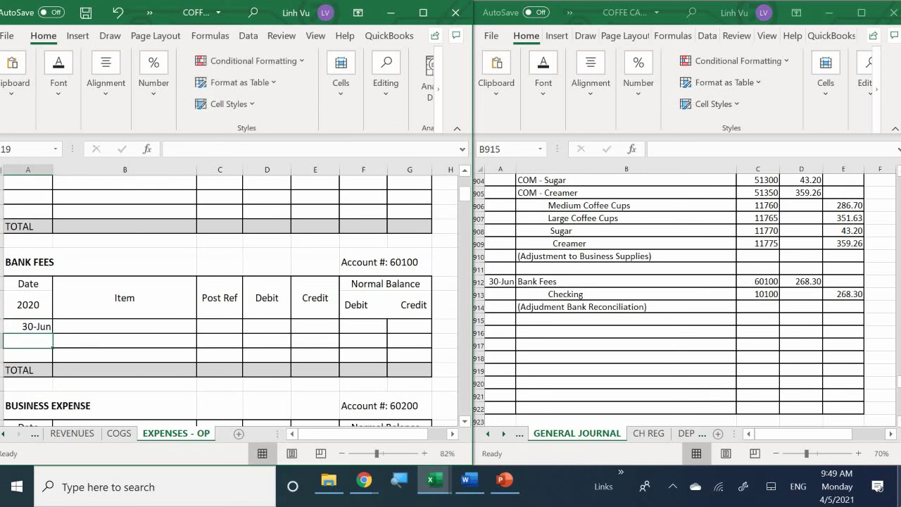
text(B)
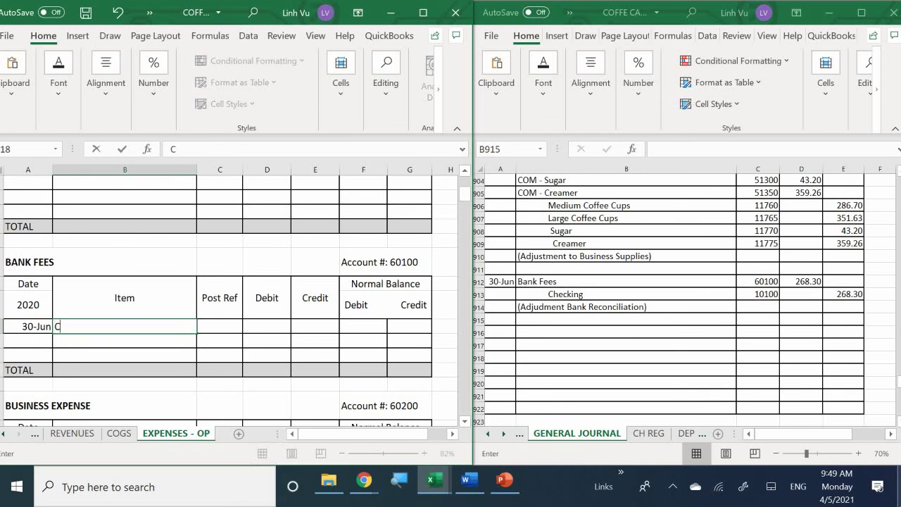
key(BackSpace)
text(Bab)
key(BackSpace)
key(BackSpace)
key(BackSpace)
text(V)
key(BackSpace)
text(CV)
key(BackSpace)
key(BackSpace)
text(V)
key(BackSpace)
text(Babj)
key(BackSpace)
key(BackSpace)
text(nk a)
key(BackSpace)
text(Rec)
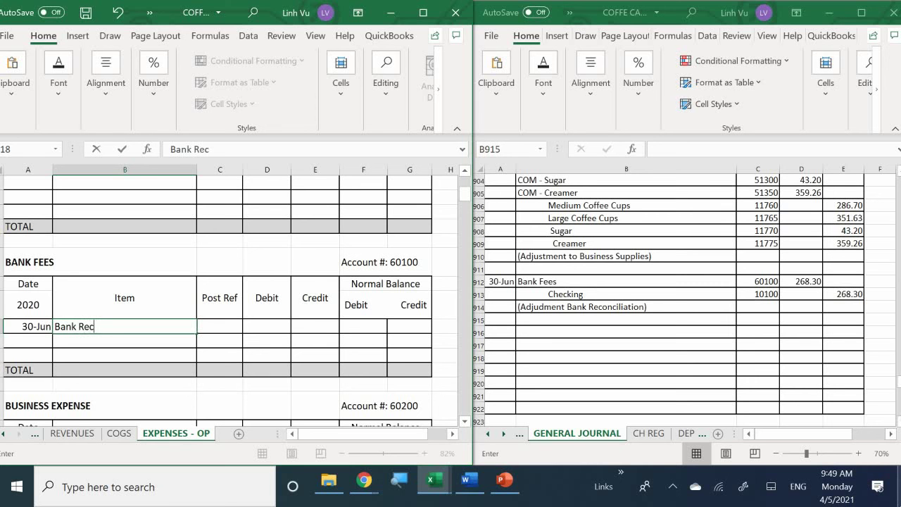
text(: Serv)
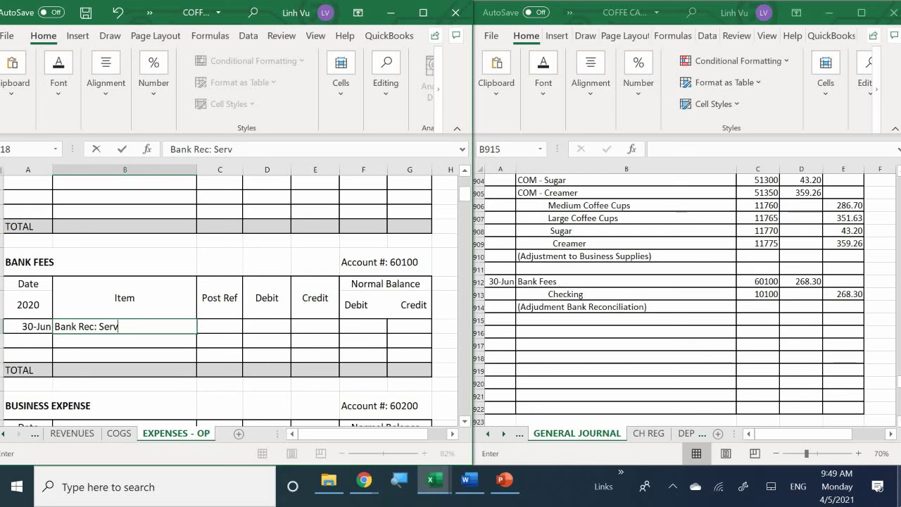
text(ice Char)
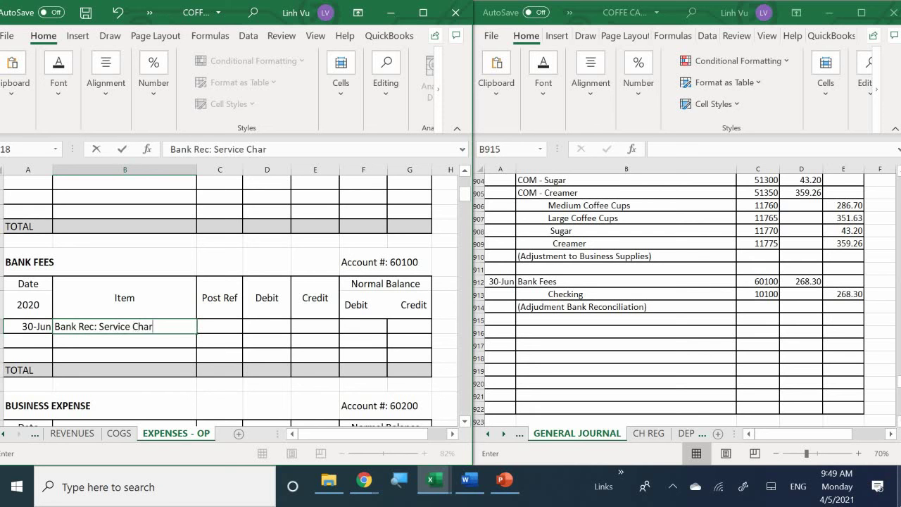
text(ge $50 Ove)
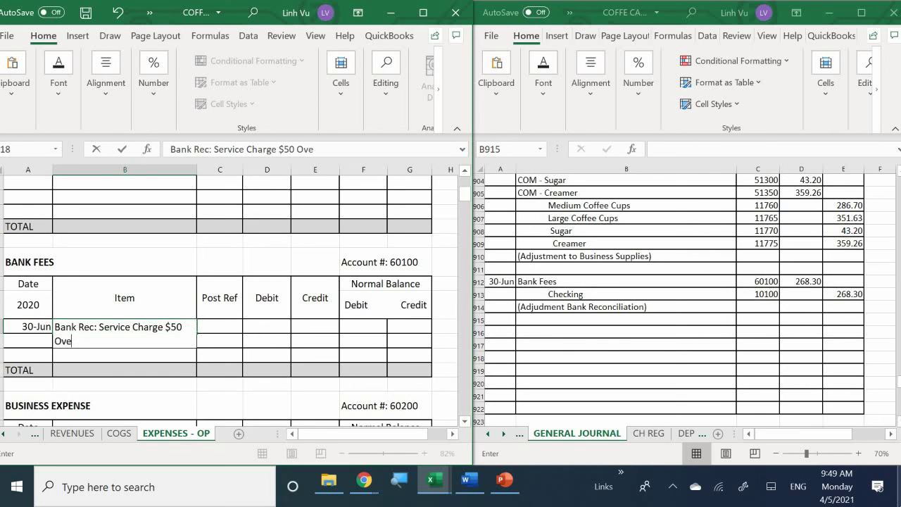
- Continue the Bank Fees item description in B18 with "Overdraft 22% 118.30" after the service charge
text(rdraft 22)
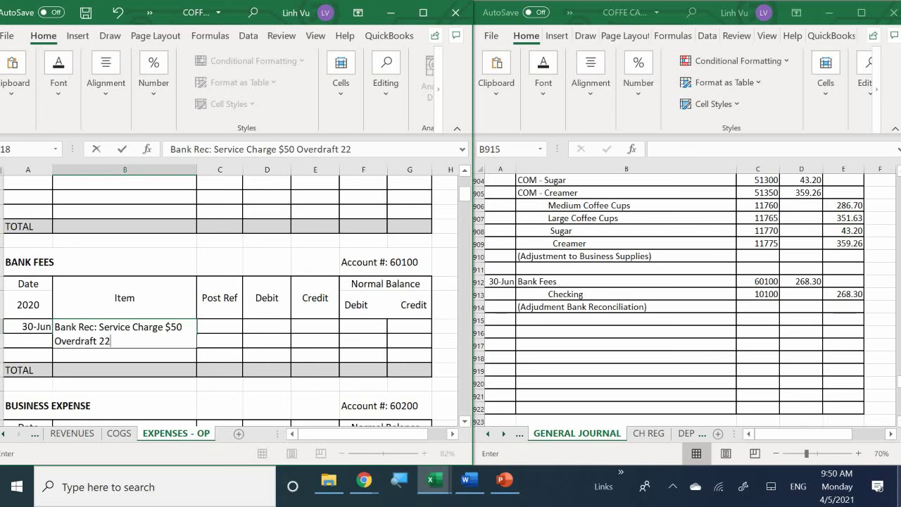
text(a)
key(BackSpace)
text(*)
key(BackSpace)
text(%)
key(BackSpace)
text(*)
key(BackSpace)
text(&)
key(BackSpace)
text(&)
key(BackSpace)
text(*)
key(BackSpace)
text(% 118.30 N)
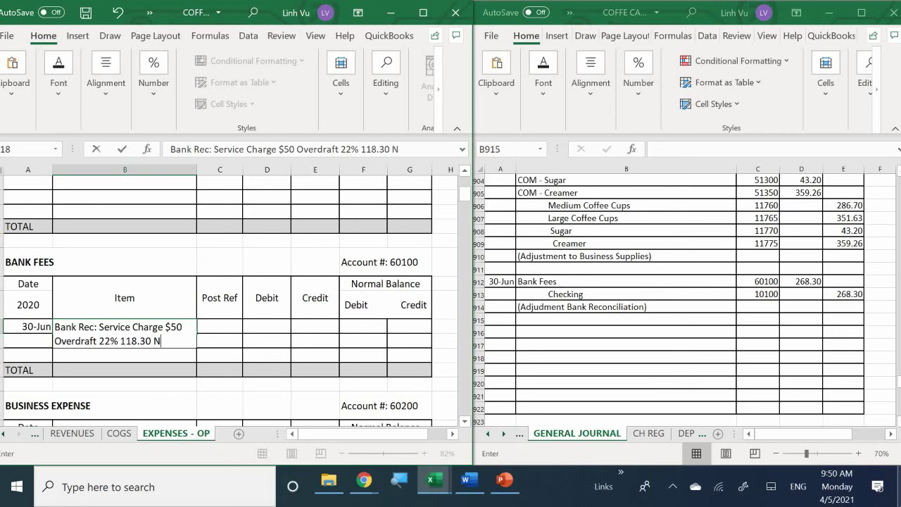
- Finish the Bank Fees item description in B18 with "NSF Check $100"
text(SD)
key(BackSpace)
text(SD)
key(BackSpace)
text(F C)
key(BackSpace)
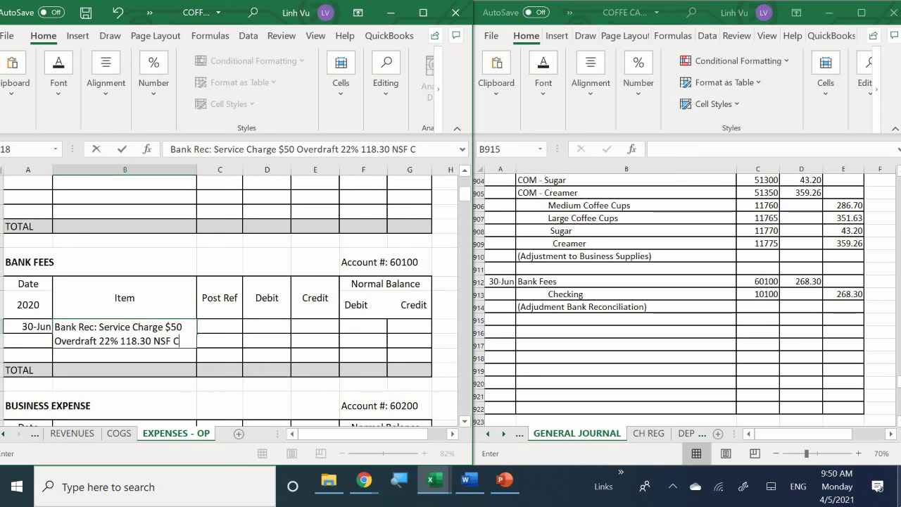
text(heck )
text(25)
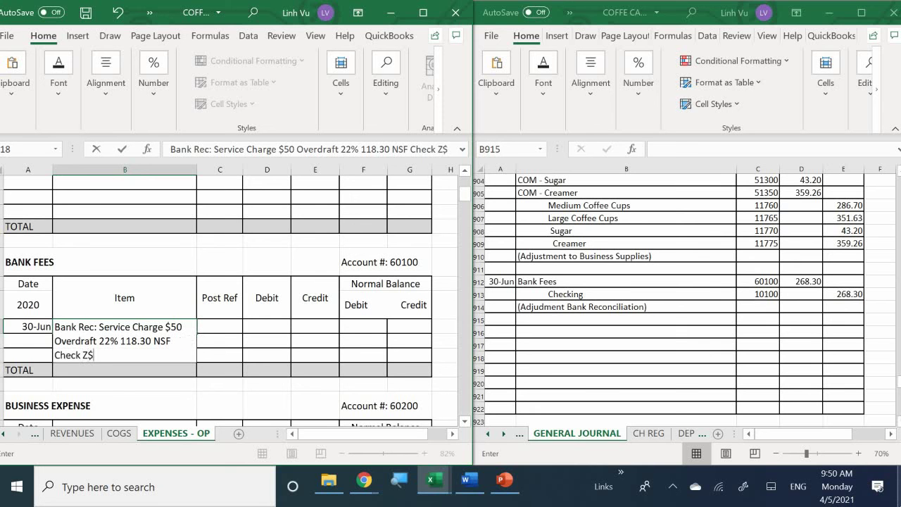
key(BackSpace)
key(BackSpace)
text($100)
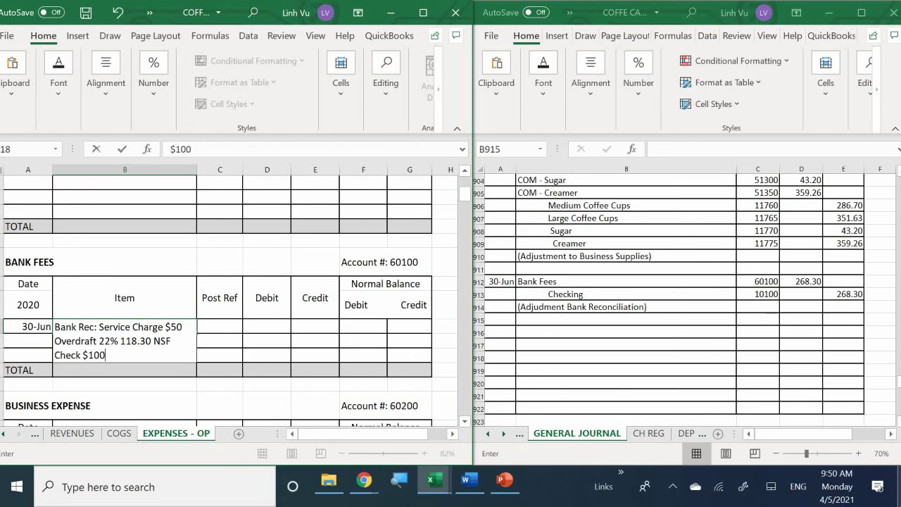
key(Tab)
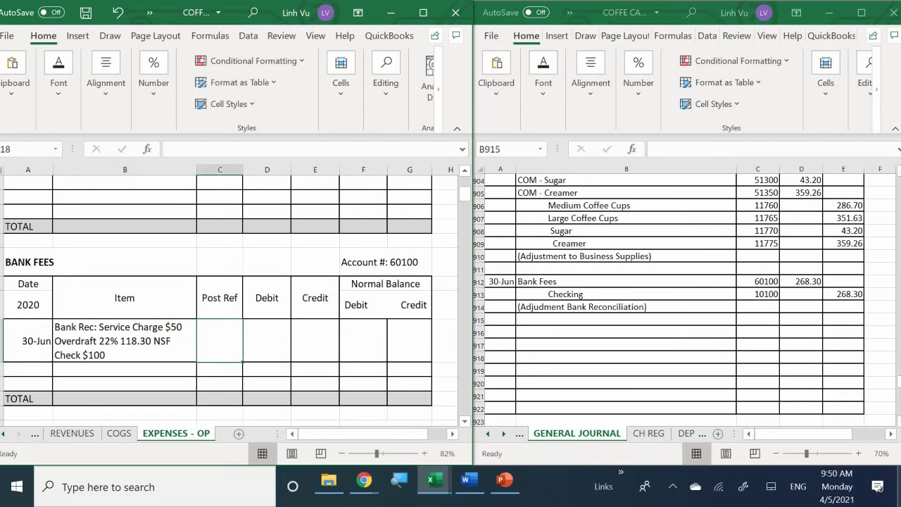
- Enter post reference GJ22 and a debit of 268.3 on the 30 June Bank Fees ledger line
text(GJ22)
key(Tab)
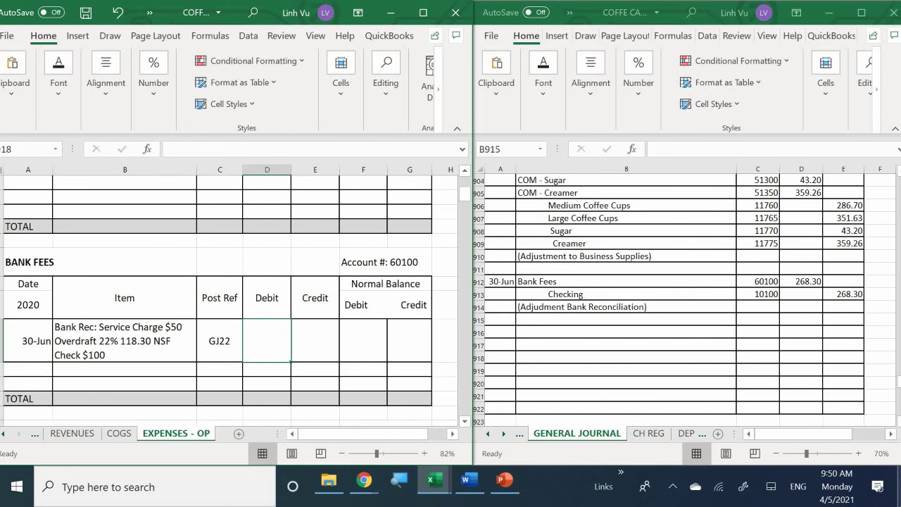
text(268.)
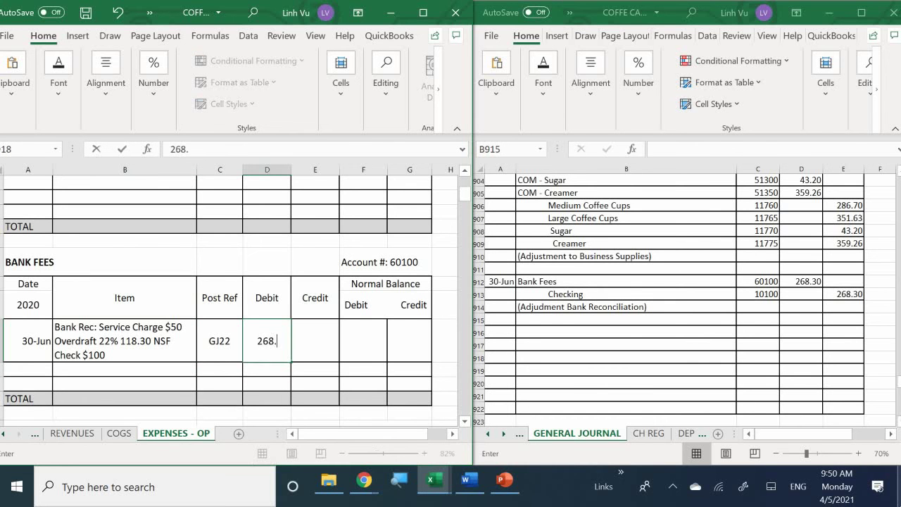
text(3)
key(Return)
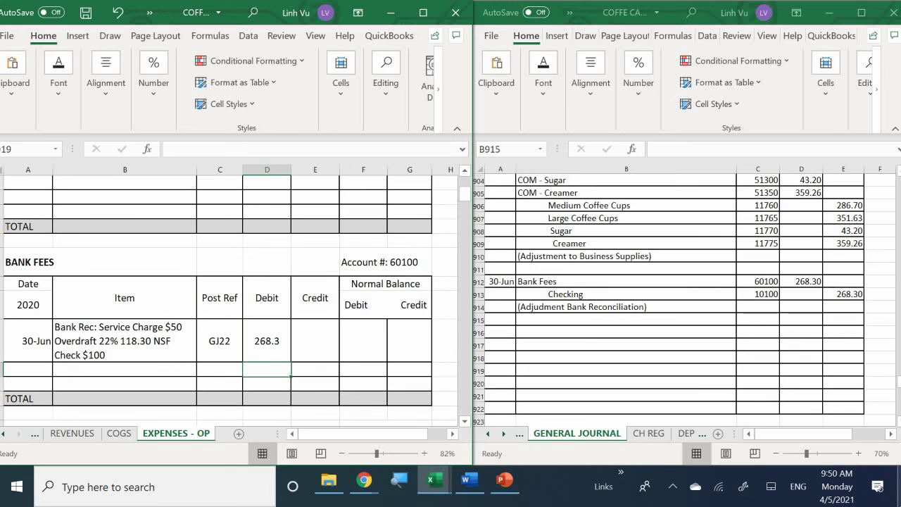
- Set the Bank Fees debit balance in F18 equal to the debit amount with =D18
click(362, 369)
key(Up)
text(=)
key(Left)
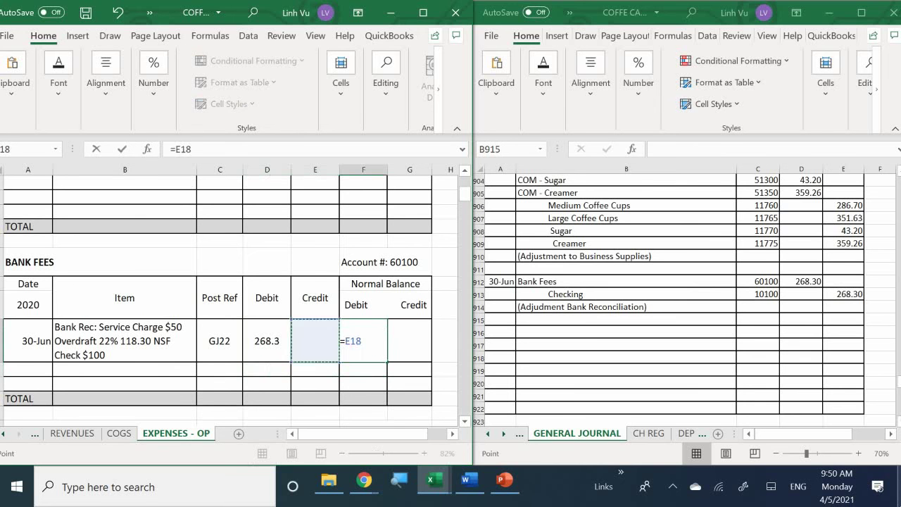
key(Left)
key(Return)
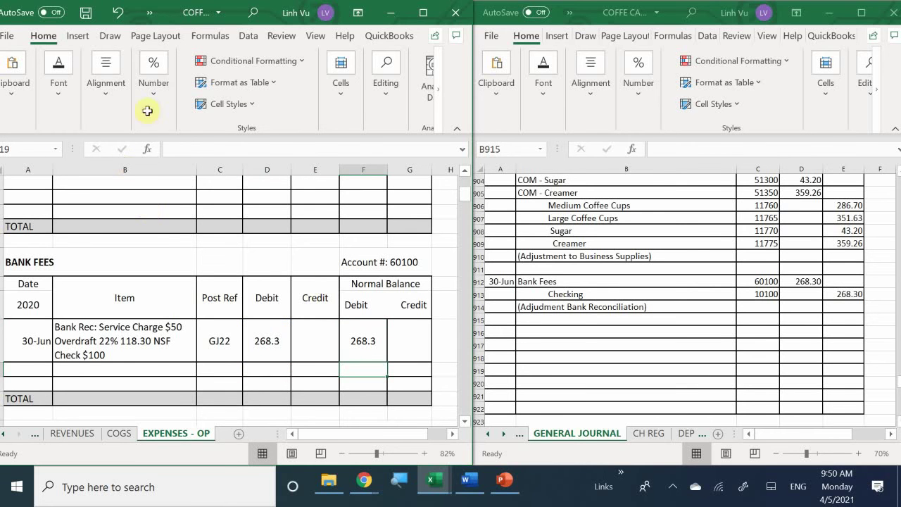
- Go to the Checking account on the ASSETS sheet and date its first empty line 6/30 in A72
click(4, 434)
click(3, 433)
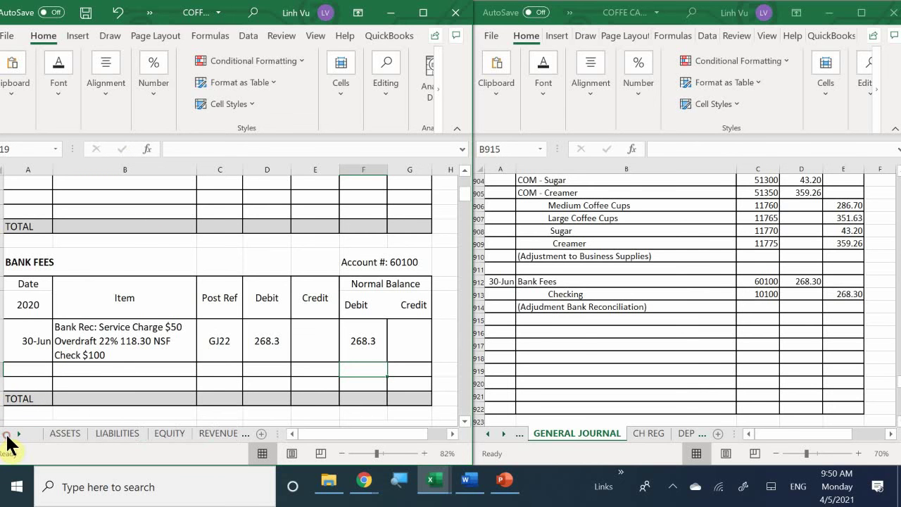
click(57, 438)
scroll(66, 312, up, 10)
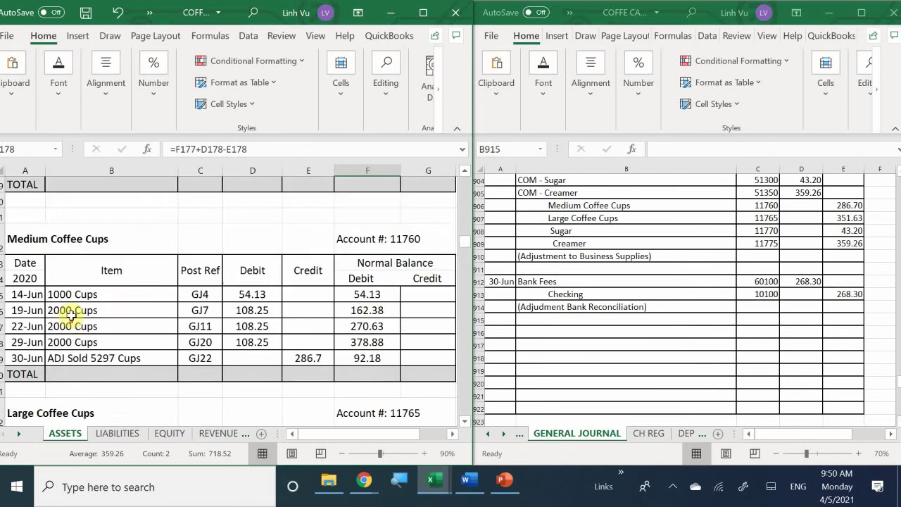
scroll(66, 296, up, 15)
scroll(66, 296, down, 6)
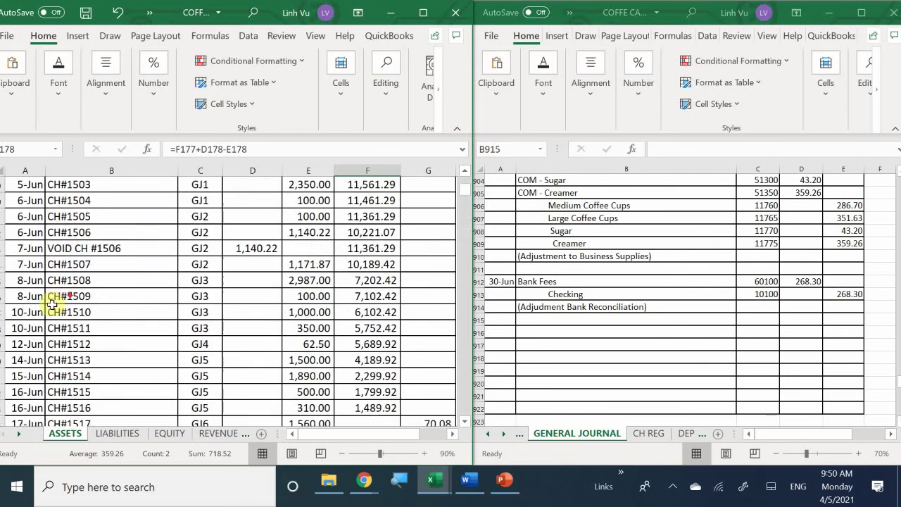
scroll(65, 320, down, 6)
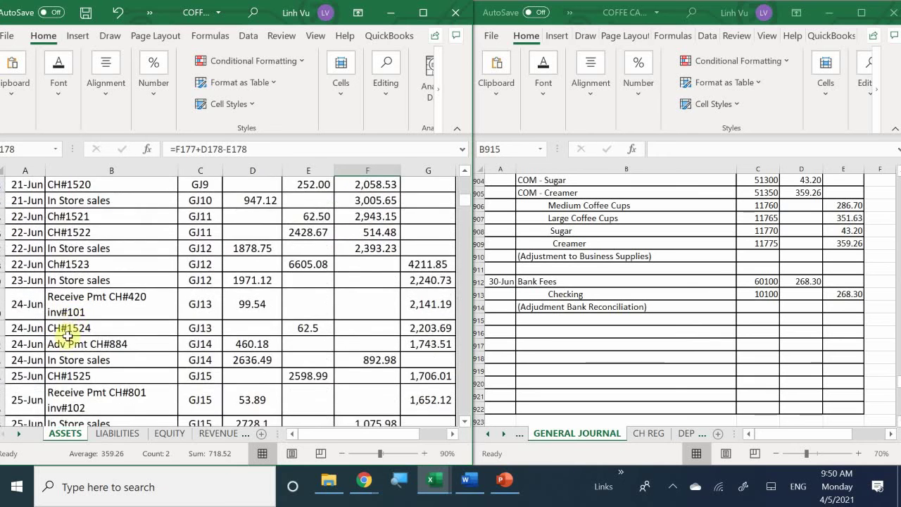
scroll(72, 343, down, 6)
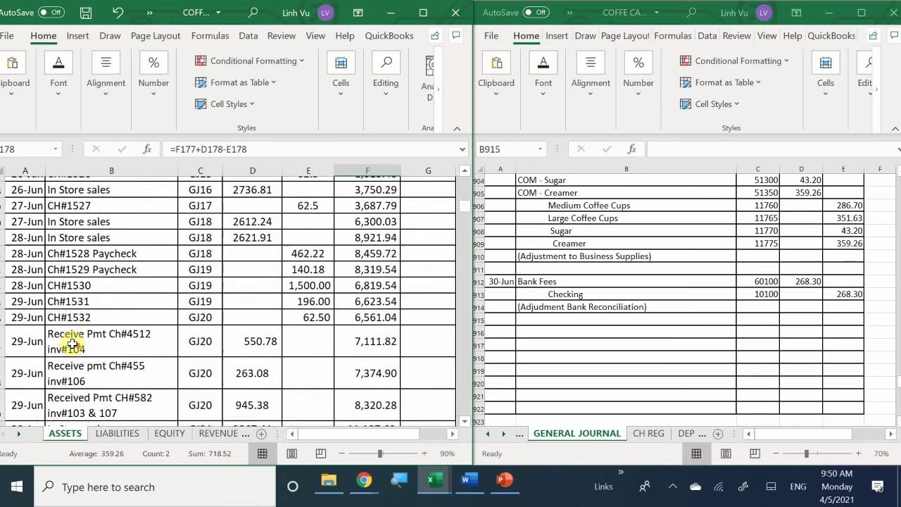
scroll(72, 343, down, 1)
scroll(70, 343, up, 1)
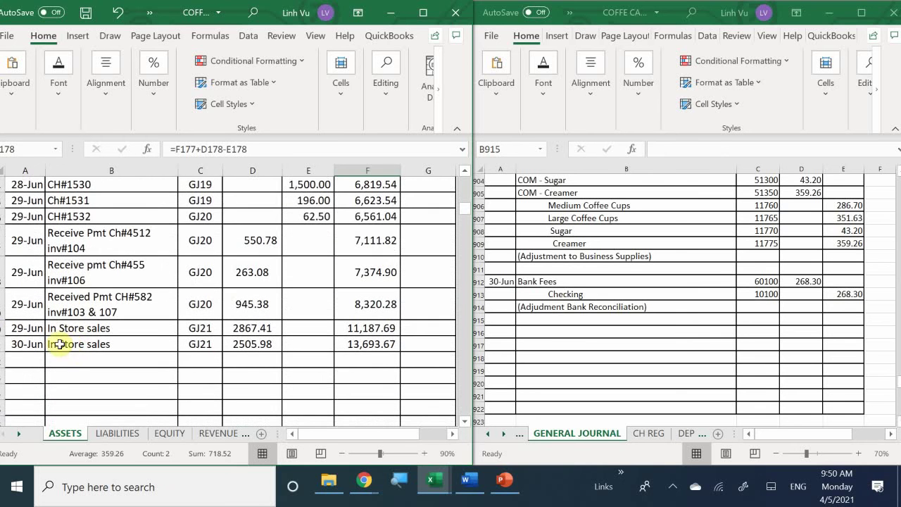
click(25, 365)
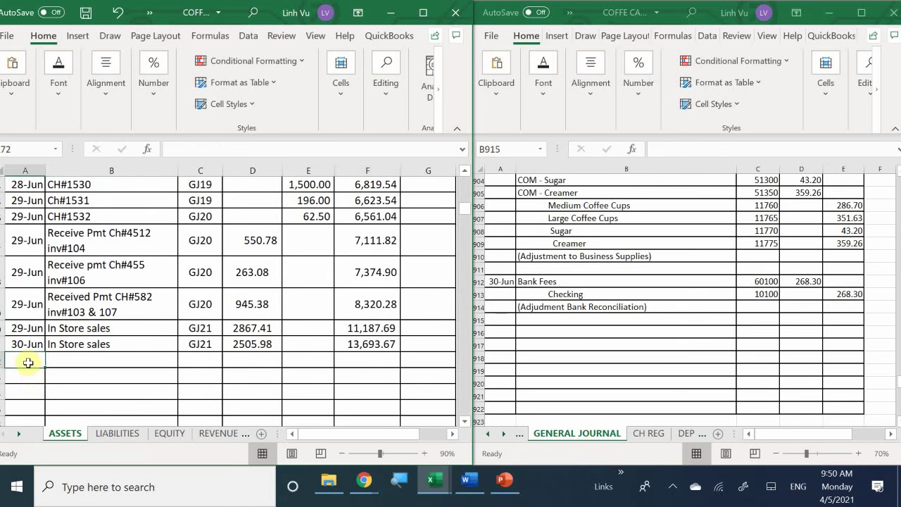
text(6/30)
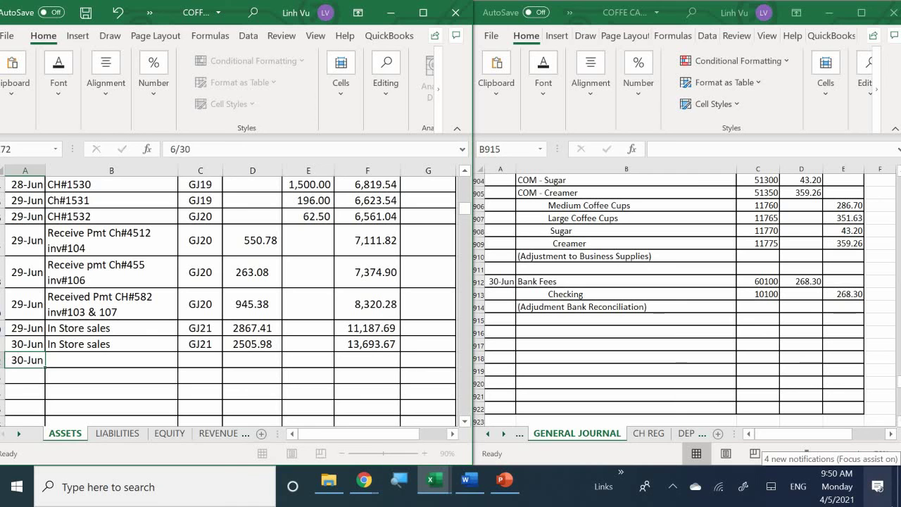
key(Return)
key(Right)
- Enter the item "Bank Fees" in B72 and post reference GJ22 in C72 of the Checking account
click(111, 360)
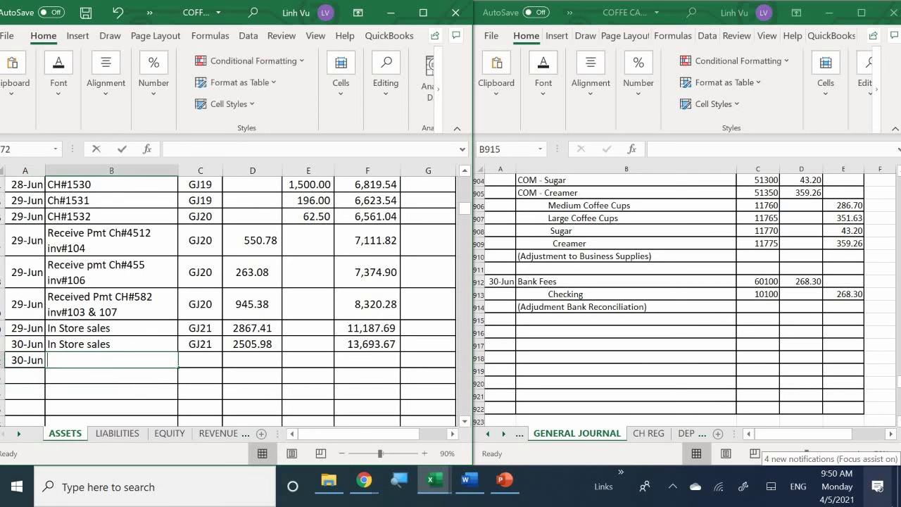
text(V)
key(BackSpace)
key(BackSpace)
text(B)
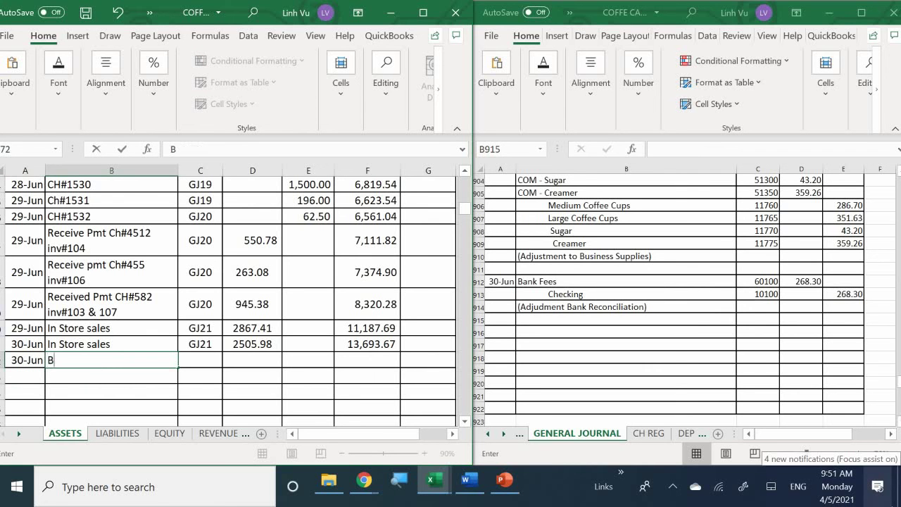
text(ank Fees)
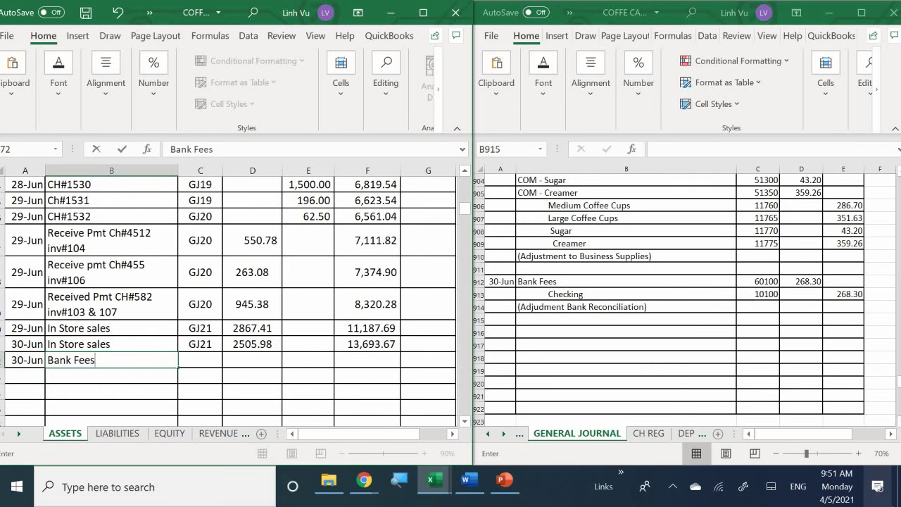
key(Tab)
text(GH)
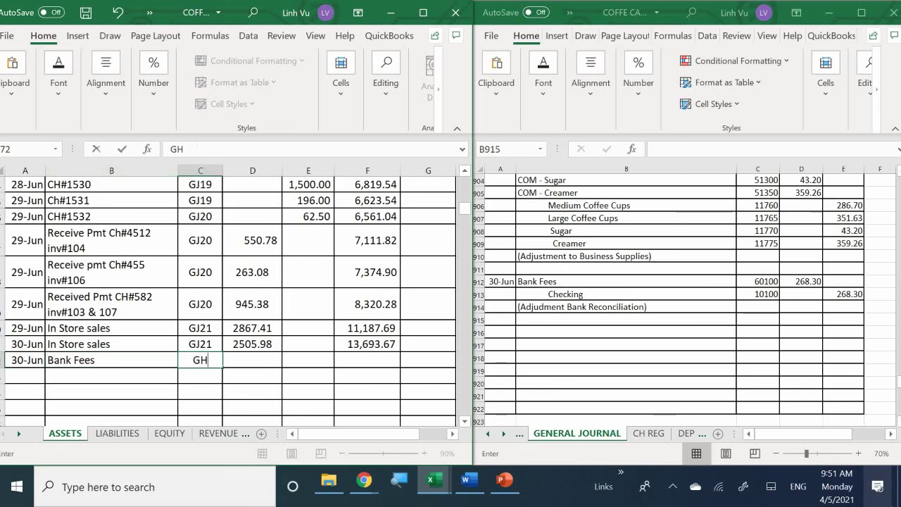
key(BackSpace)
text(JH)
key(BackSpace)
text(22)
key(Return)
- Credit 268.30 in E72 on the Checking account's Bank Fees line
key(Up)
key(Right)
key(Right)
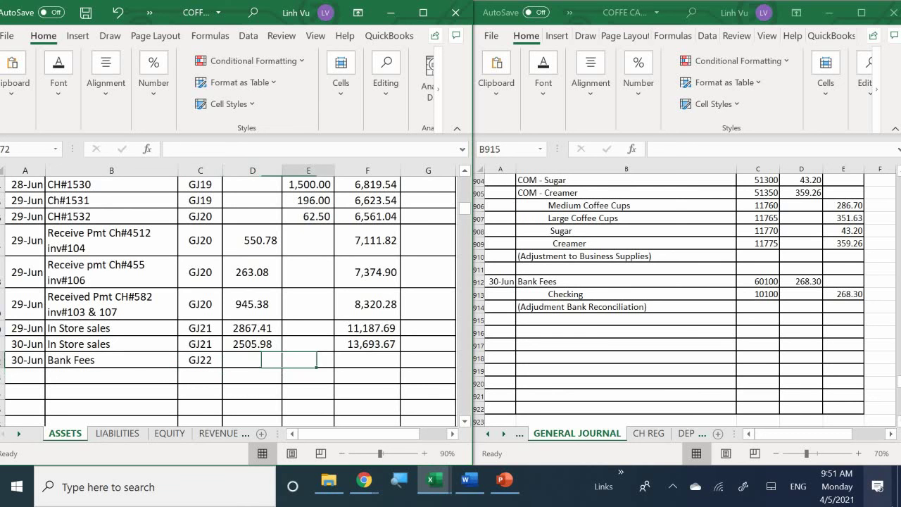
double_click(309, 359)
text(268.30)
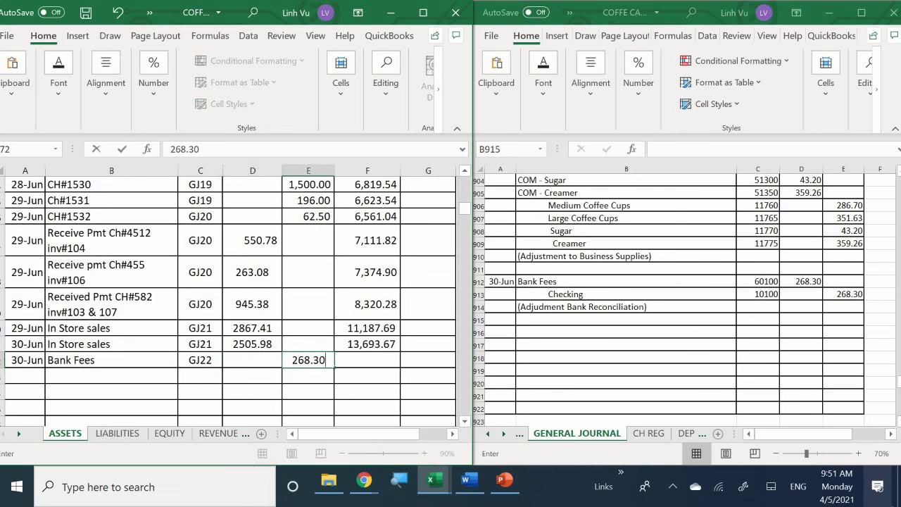
key(Return)
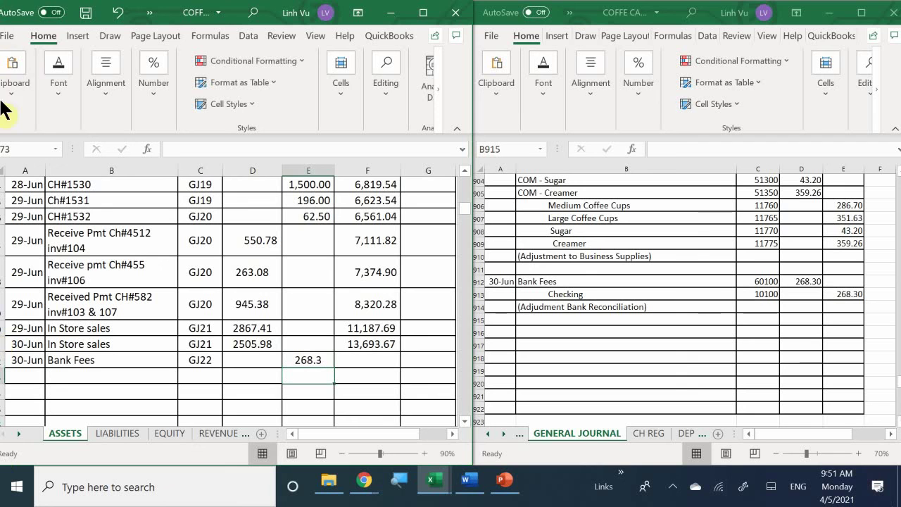
- Fill the Checking account's running balance formula from F71 down to F72 for the Bank Fees line
click(372, 347)
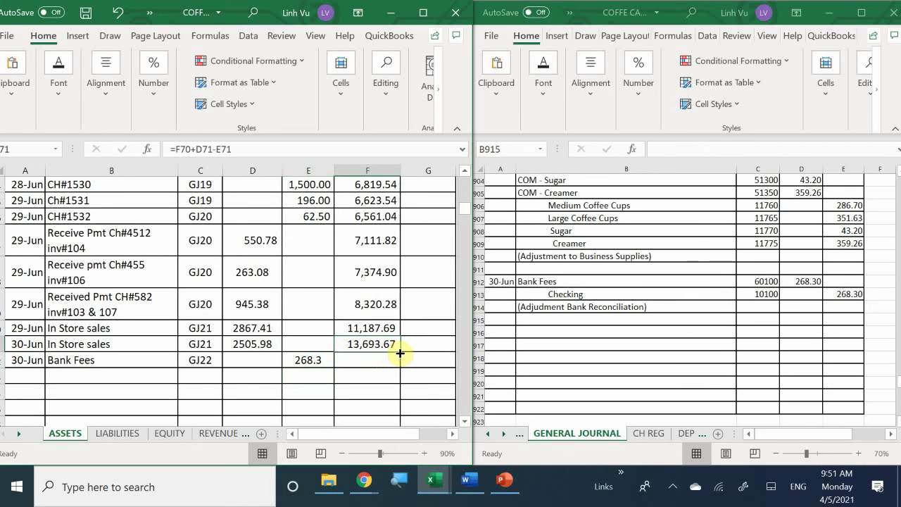
mouse_move(400, 352)
mouse_down()
mouse_move(407, 366)
mouse_move(399, 367)
mouse_up()
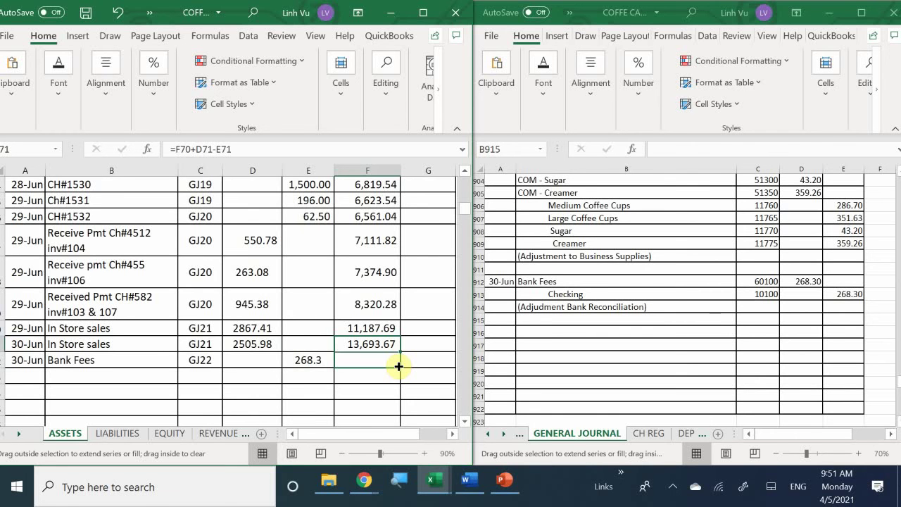
drag(398, 366, 398, 366)
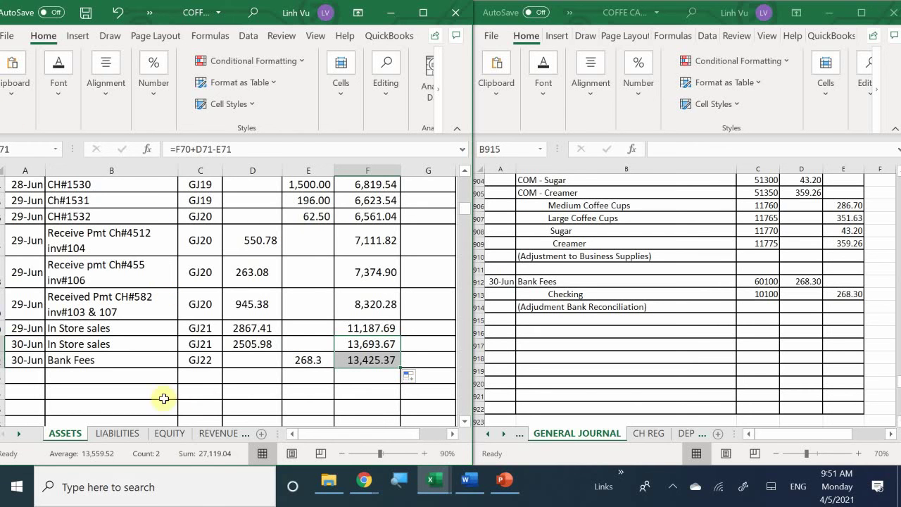
- Switch to the Coffee Cafe Word document, examine the Replenish Petty Cash Fund receipts table, and return to the general journal workbook in Excel
mouse_move(467, 483)
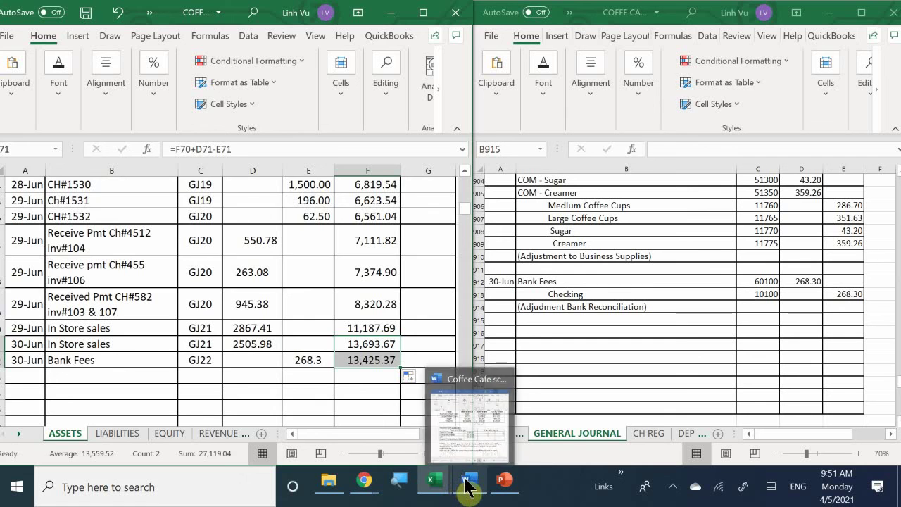
click(457, 431)
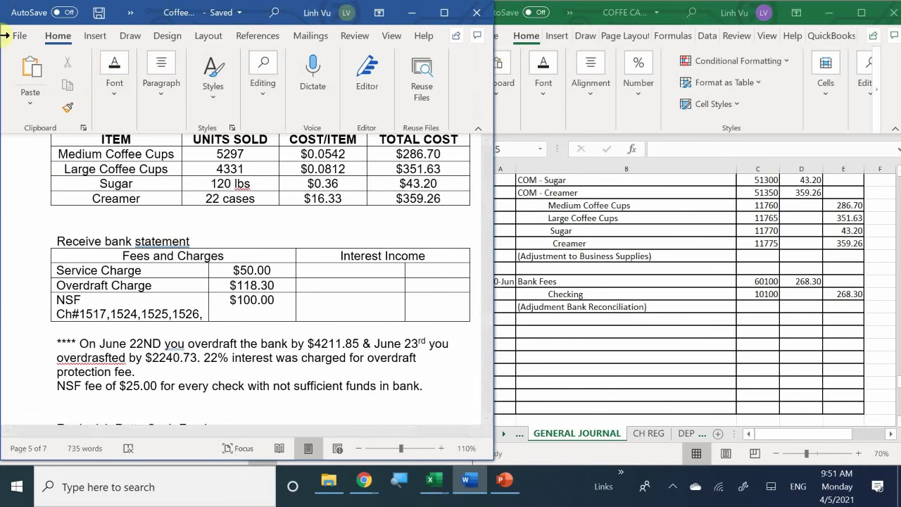
scroll(212, 321, down, 5)
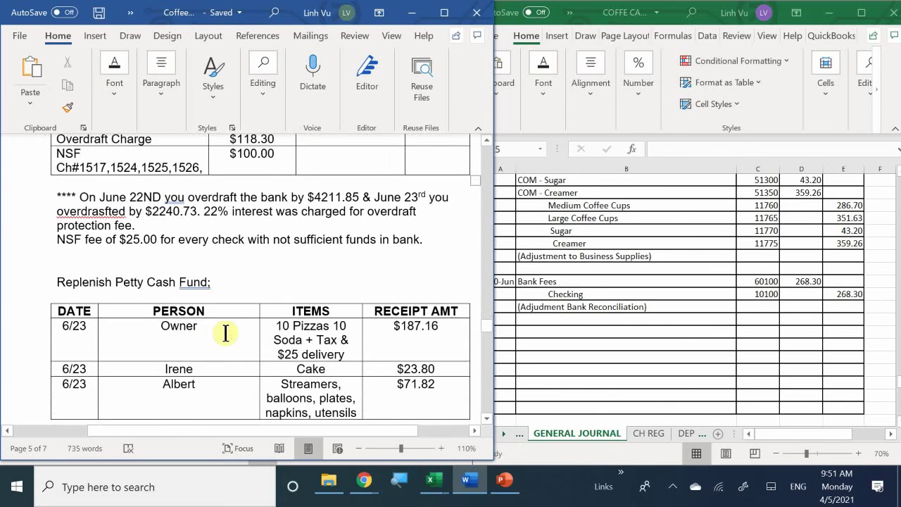
scroll(229, 334, down, 1)
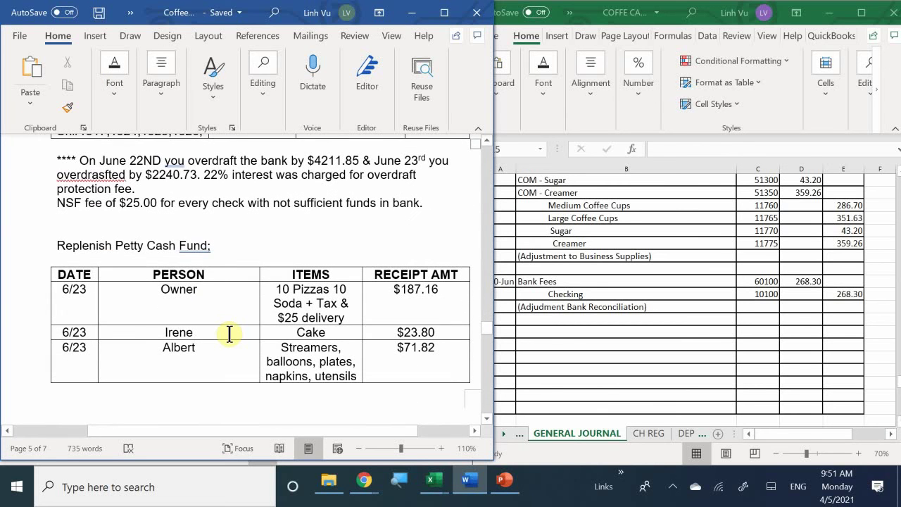
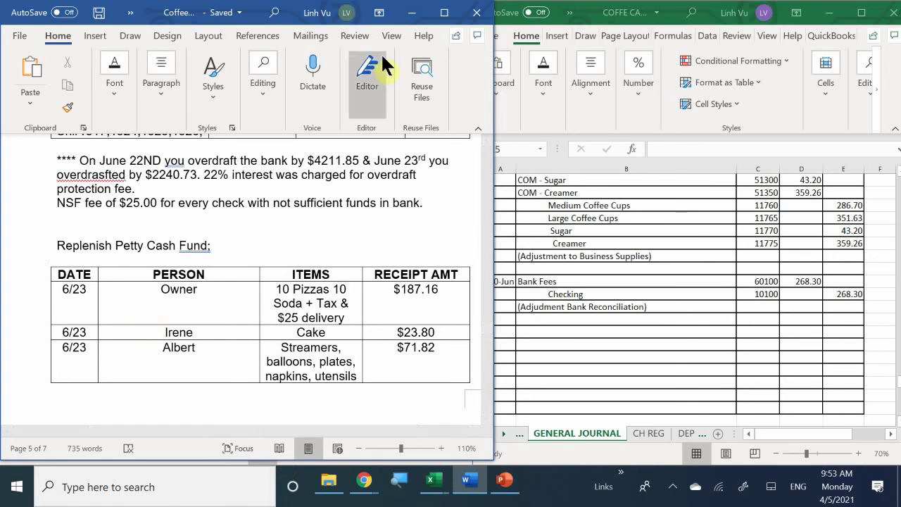
click(553, 316)
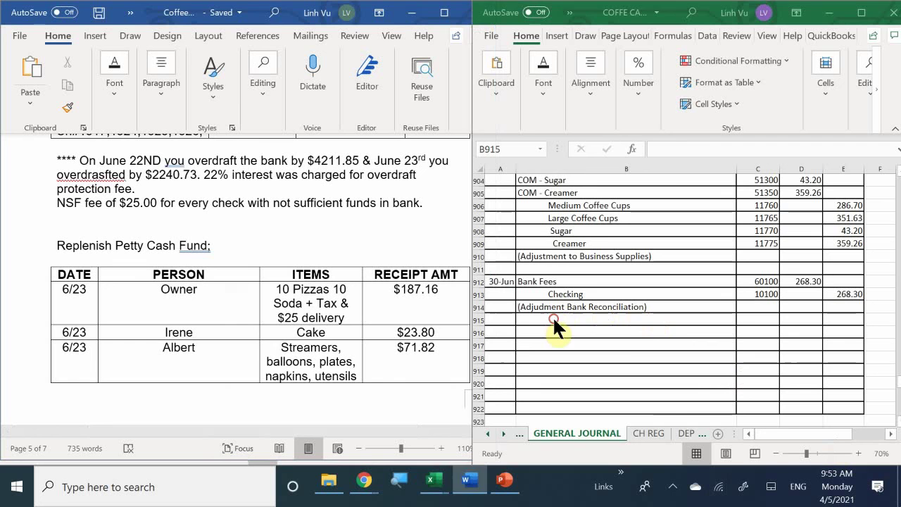
- Start a new general journal entry in row 916, dated 6/30, with Business Expense as the debited account
click(502, 332)
text(6)
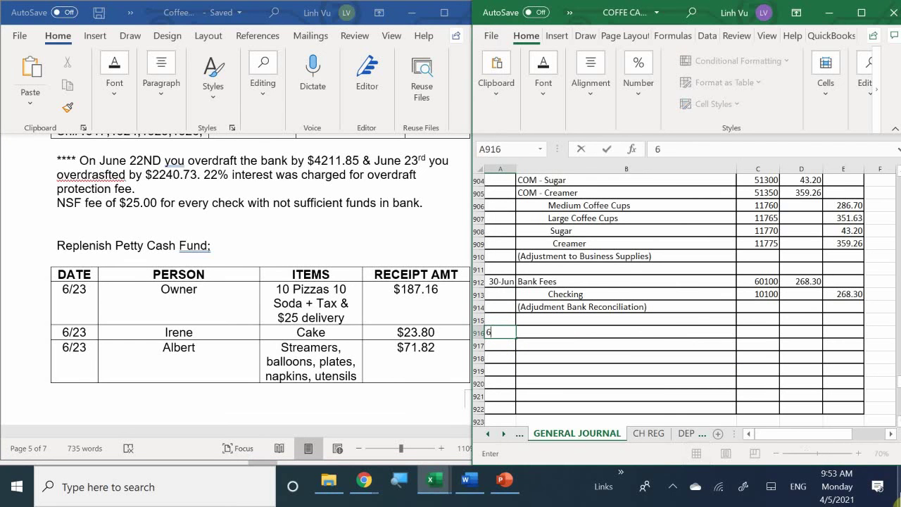
text(/30)
key(Tab)
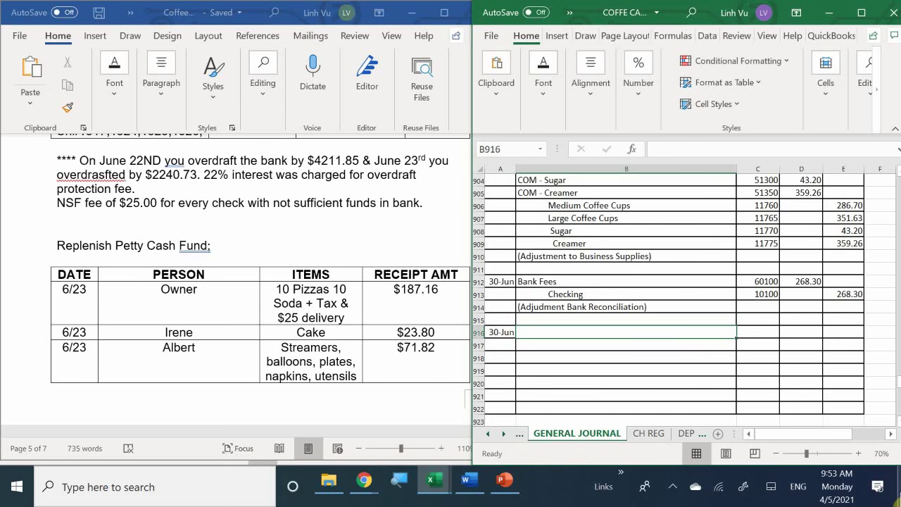
text(B)
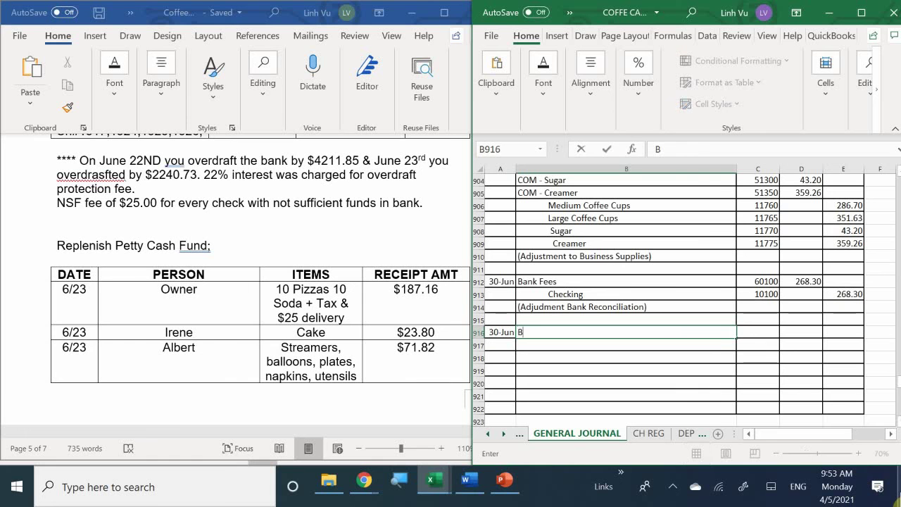
text(usines)
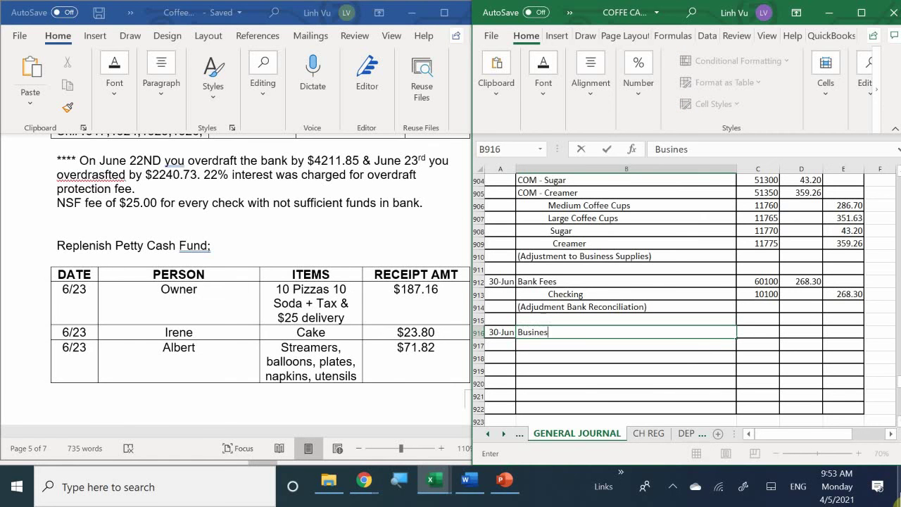
text(s Expens)
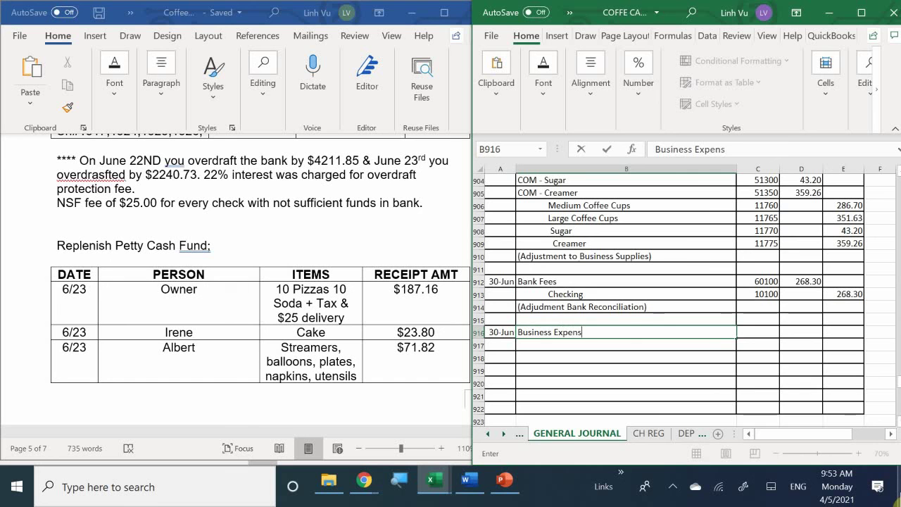
text(e)
key(Return)
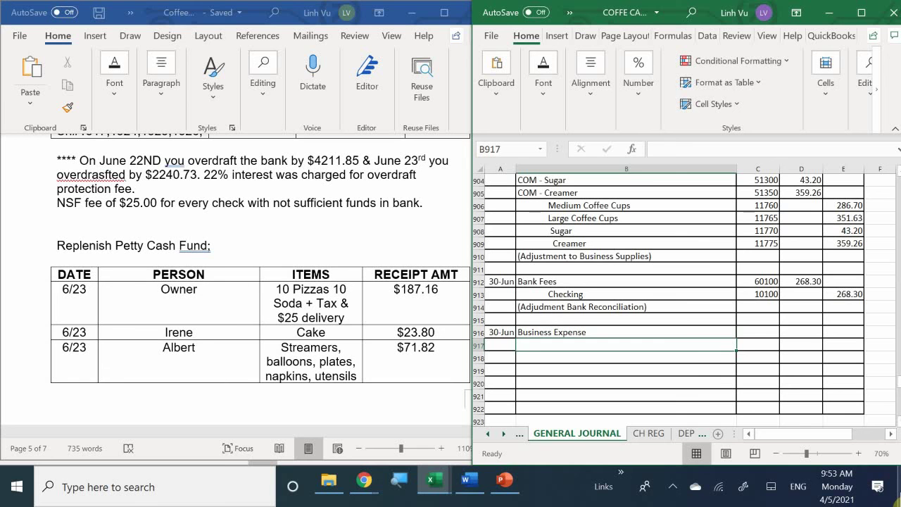
- Enter post reference 60200 for Business Expense in C916 and add an indented Checking line in B917
click(757, 331)
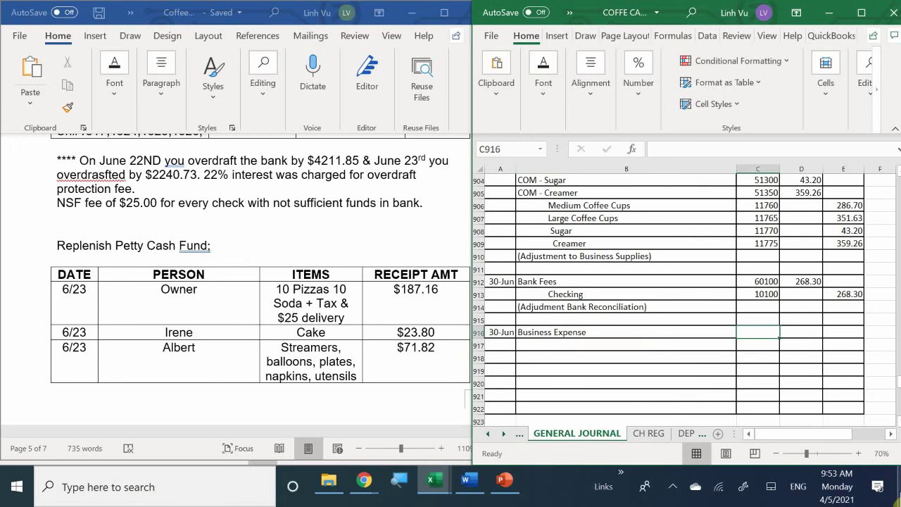
text(60200)
key(Return)
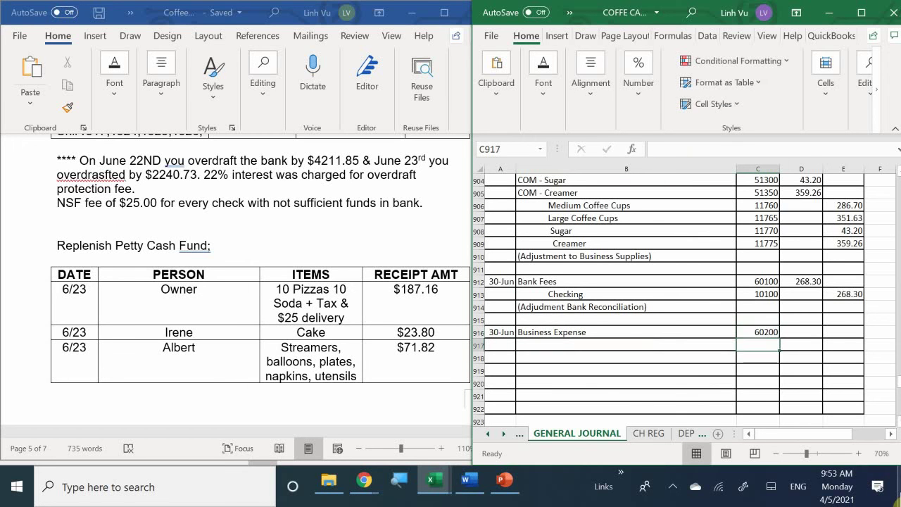
key(Left)
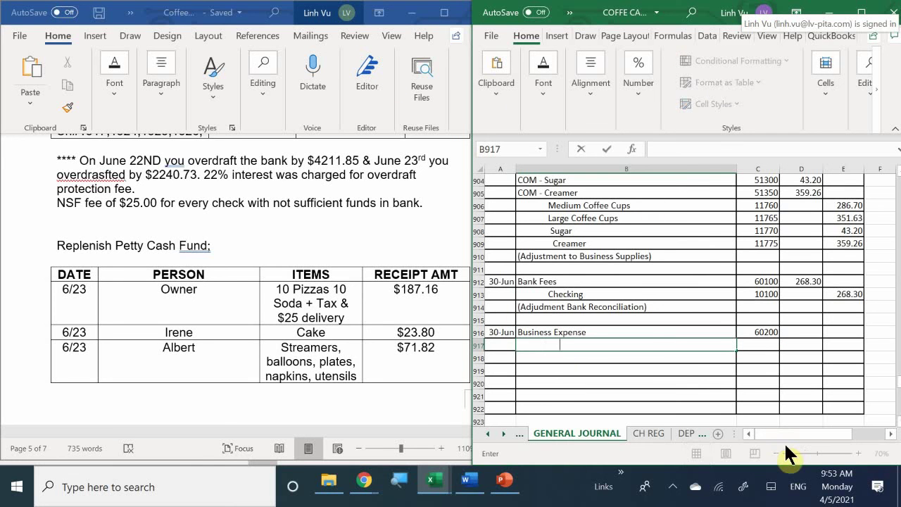
text(Checking)
key(Return)
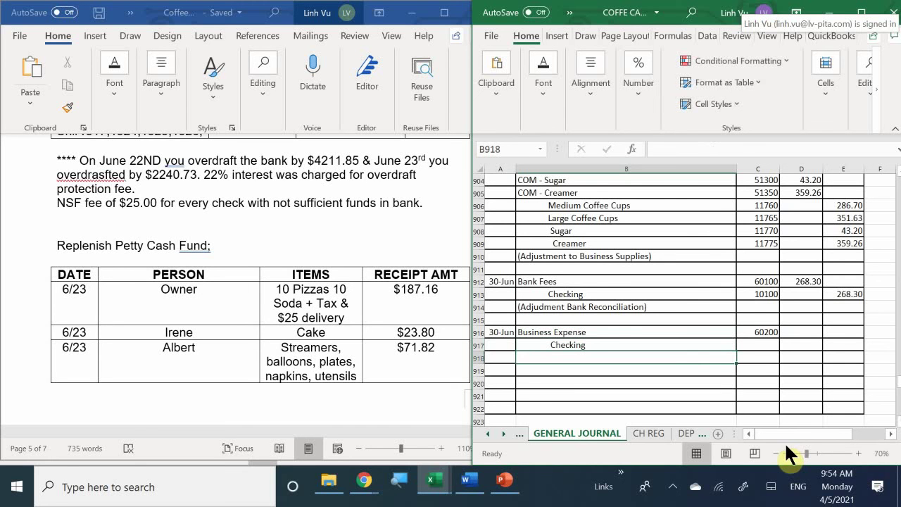
- In the CH REG check register, date check 1533 as 6/30 in A36
click(647, 433)
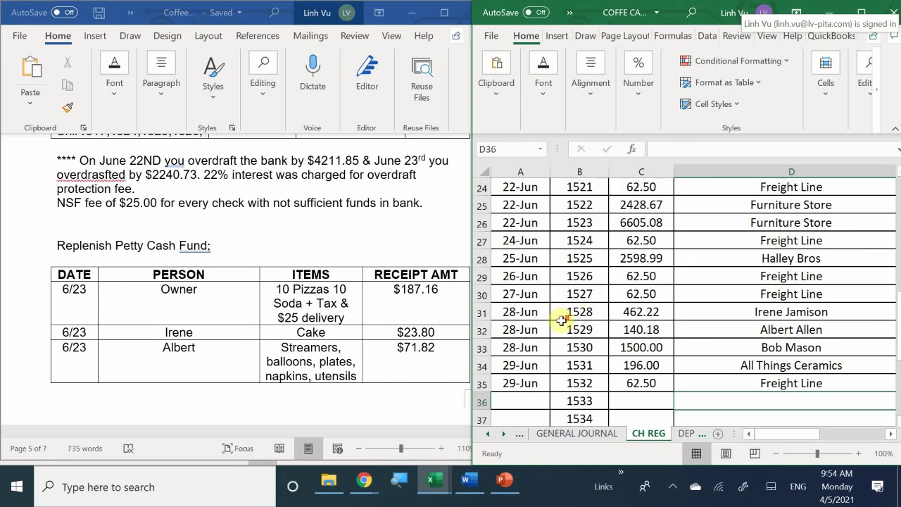
scroll(557, 317, down, 1)
click(520, 347)
text(6./)
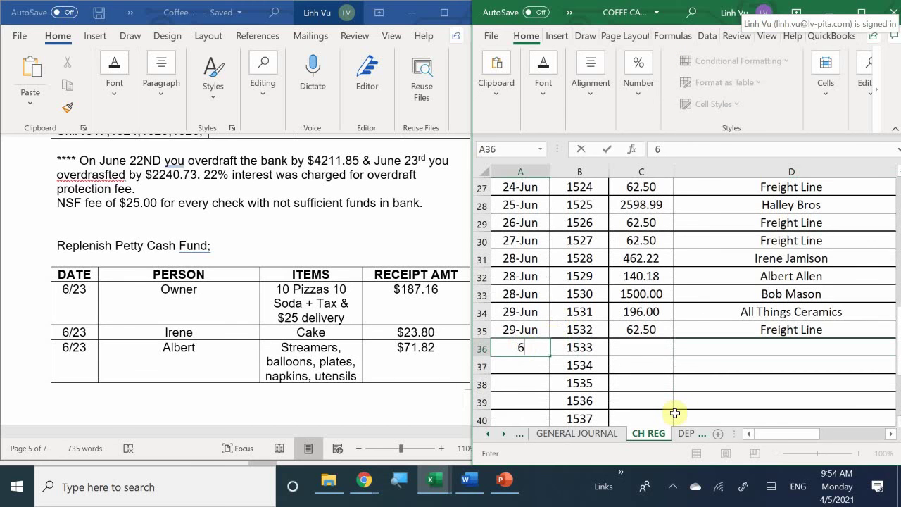
key(BackSpace)
key(BackSpace)
text(3)
key(BackSpace)
text(/30)
key(Return)
- Calculate check 1533's amount in C36 by summing the receipts with the formula =187.16+23.80+71.82
key(Right)
key(Up)
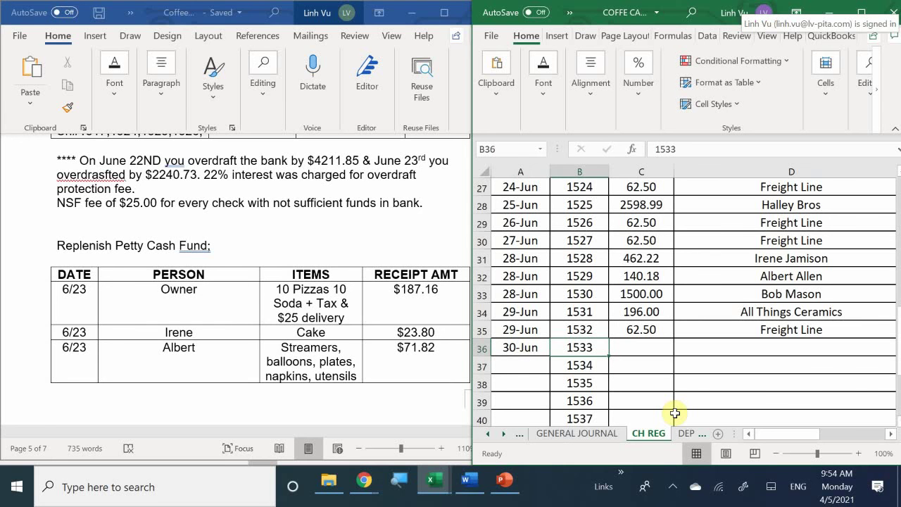
key(Right)
text(=)
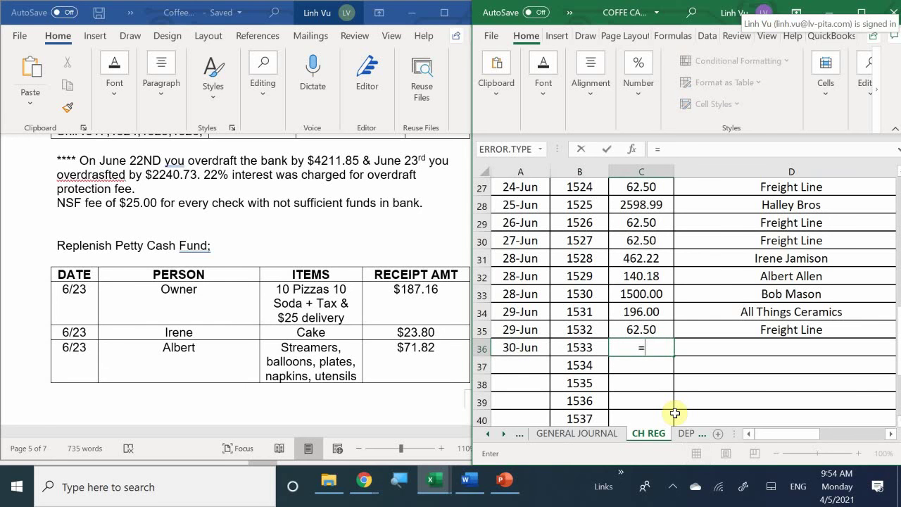
text(187.16+)
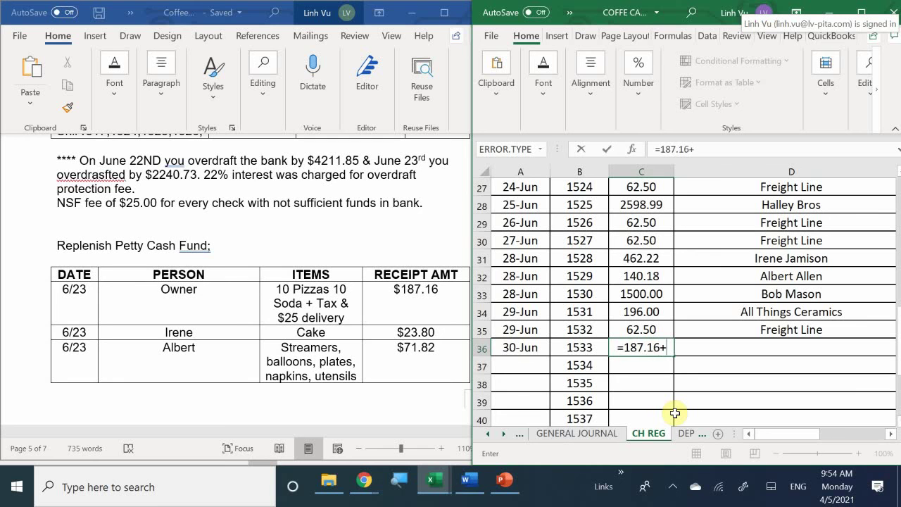
text(23.80+)
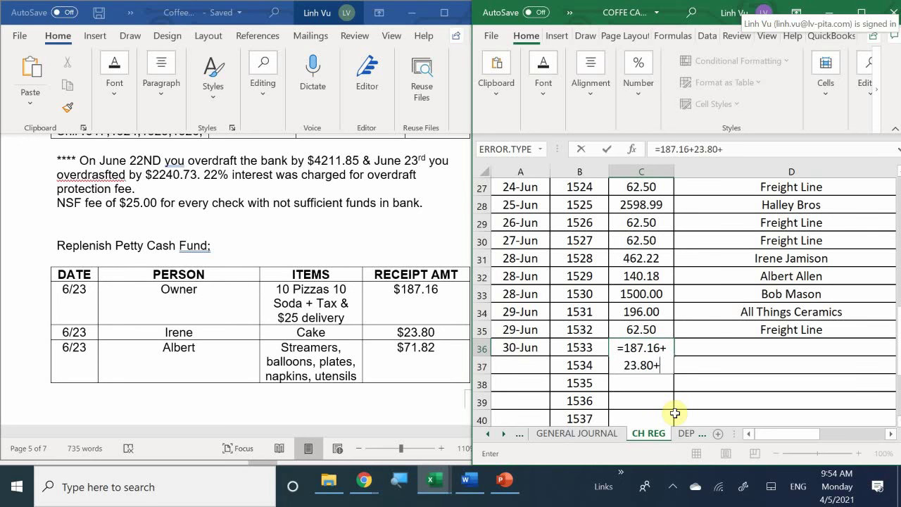
text(71.82)
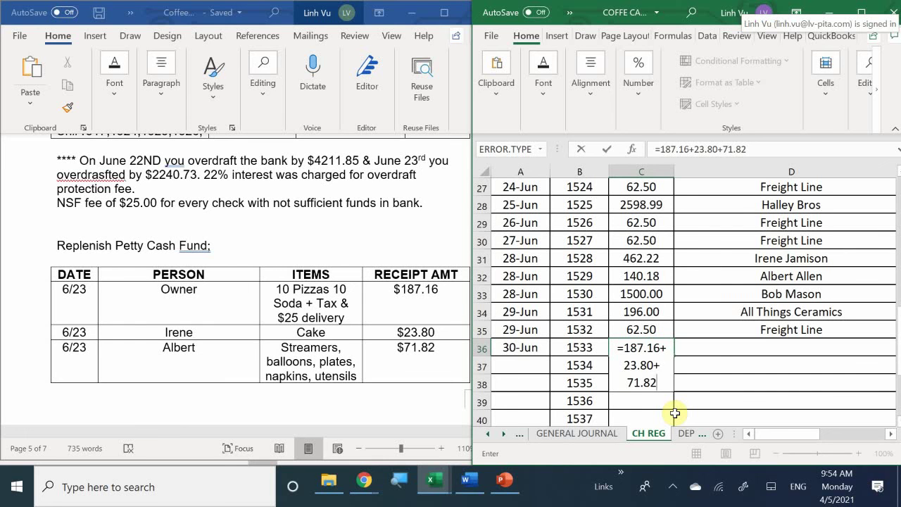
key(Return)
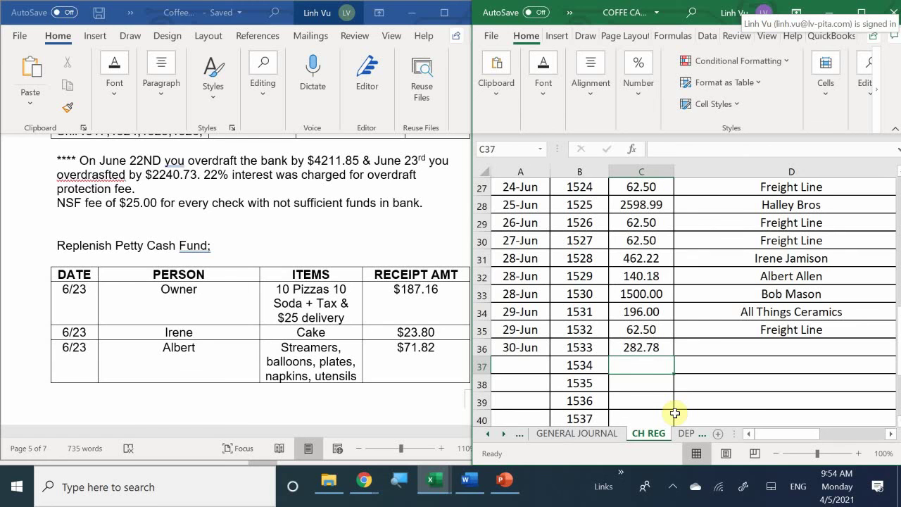
- Enter "Petty Cash" in D36 as the payee of check 1533
key(Right)
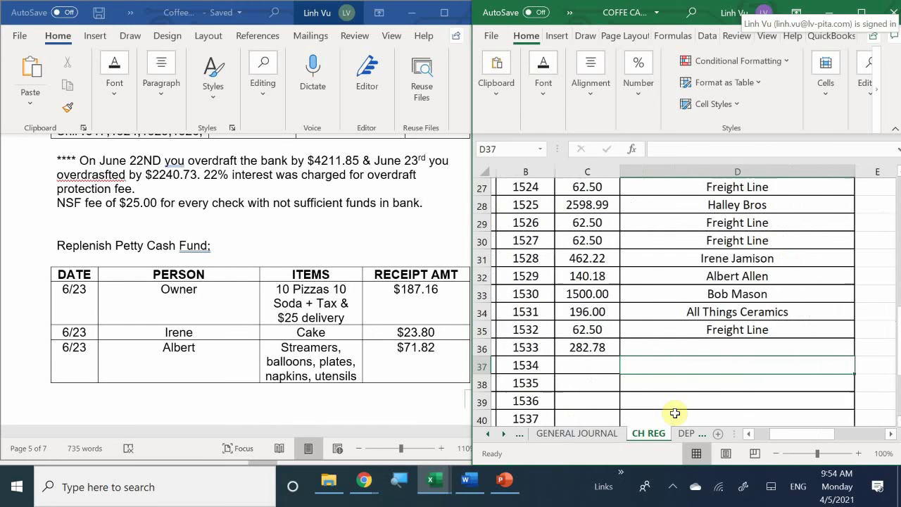
key(Up)
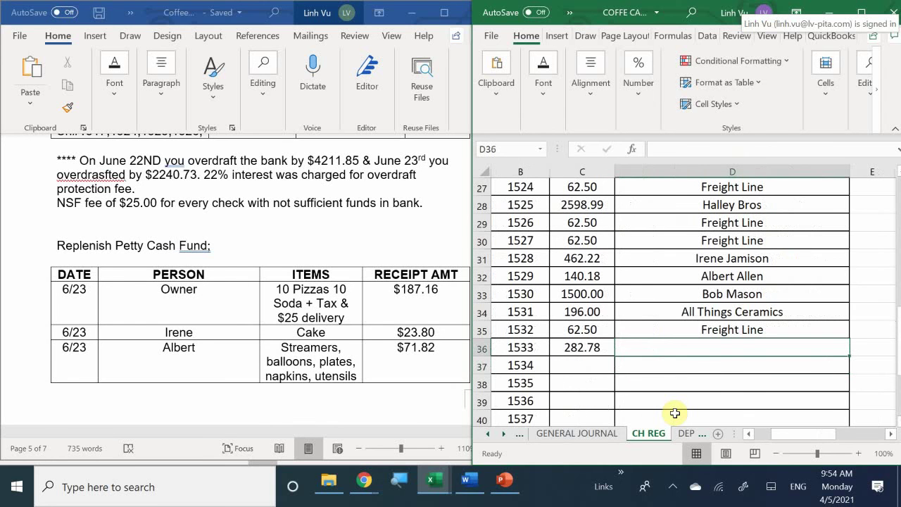
text(O)
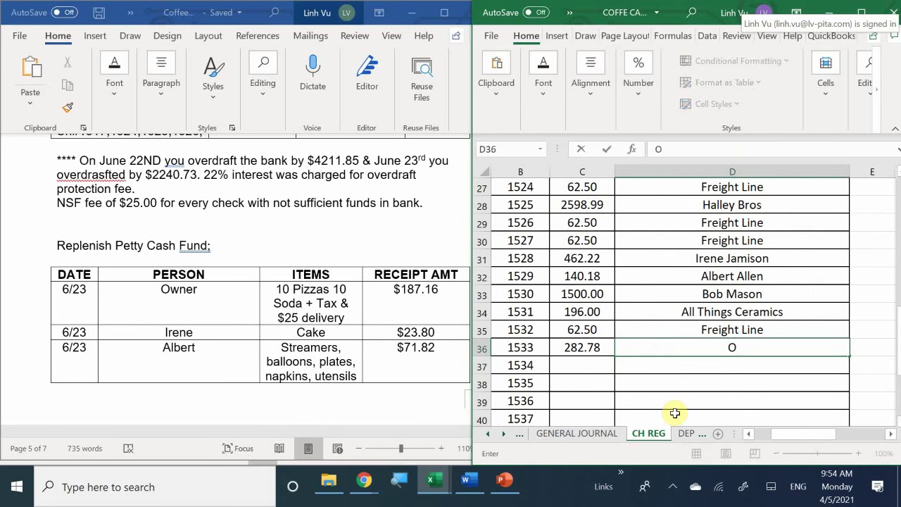
key(BackSpace)
text(Petty)
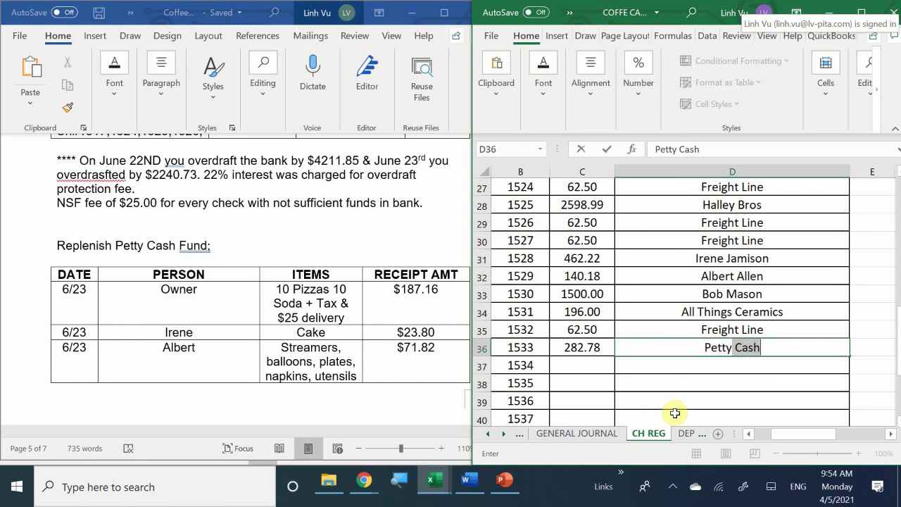
text( Cash)
key(Return)
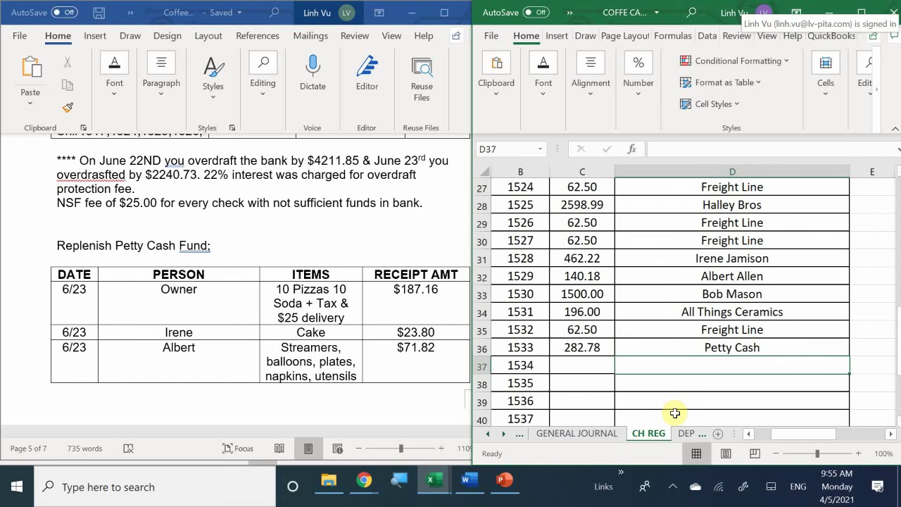
key(Left)
key(Left)
key(Left)
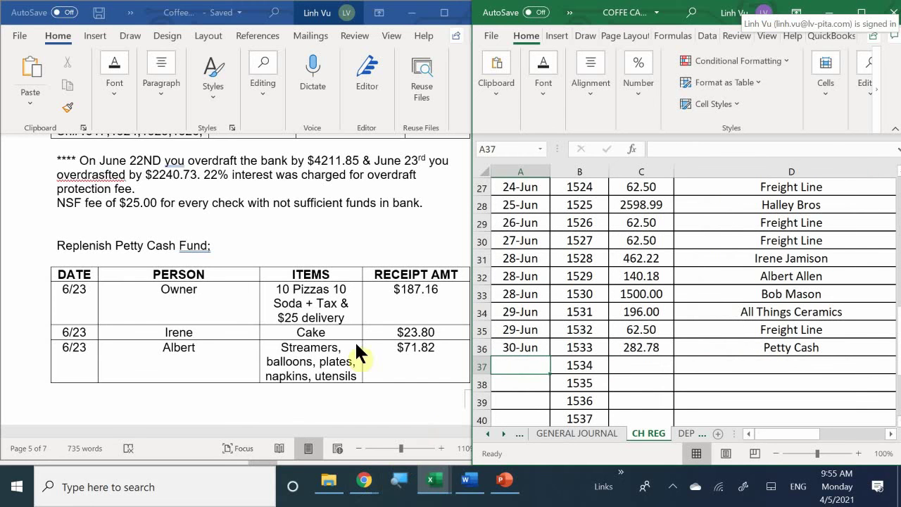
- Return to the general journal and enter the explanation "(Replenish Petty Cash Ch#1533)" in B918
click(593, 437)
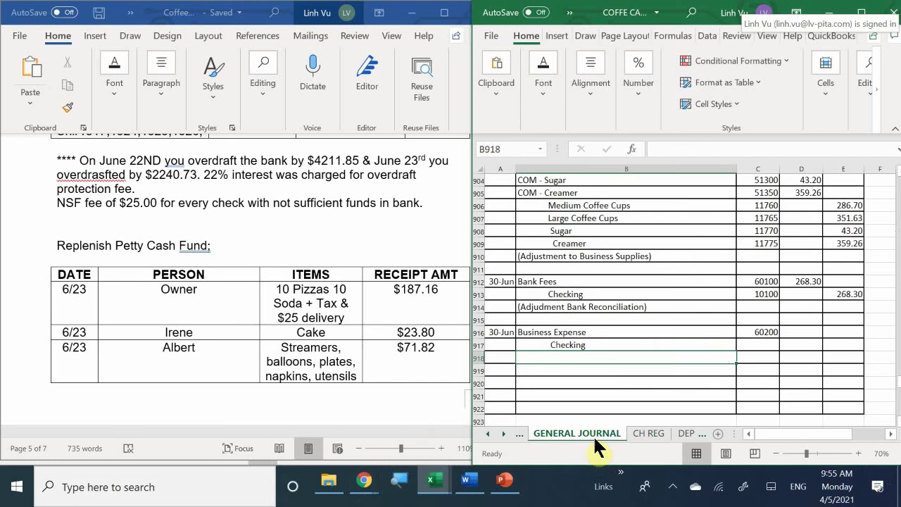
double_click(537, 360)
text(*)
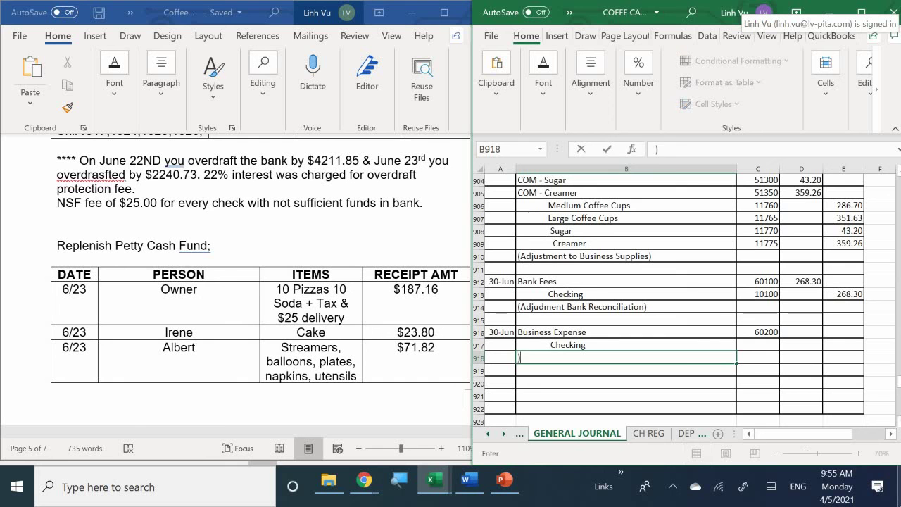
key(BackSpace)
text((re)
key(BackSpace)
key(BackSpace)
text(Repla)
key(BackSpace)
text(ens)
key(BackSpace)
text(ish )
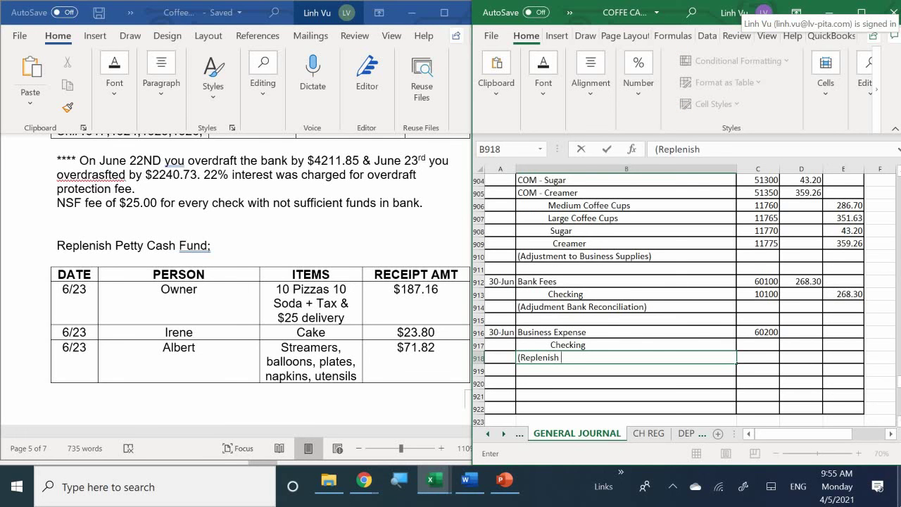
text(Petty Cas)
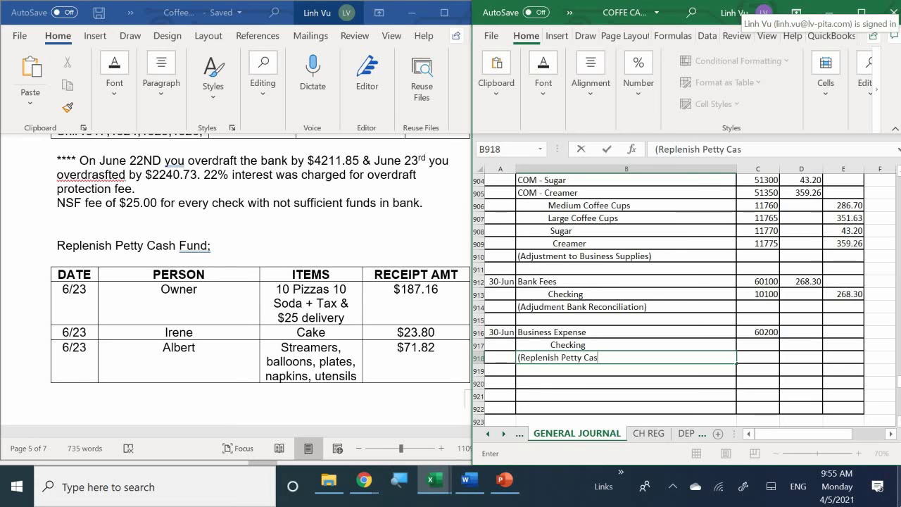
text(h ChE#)
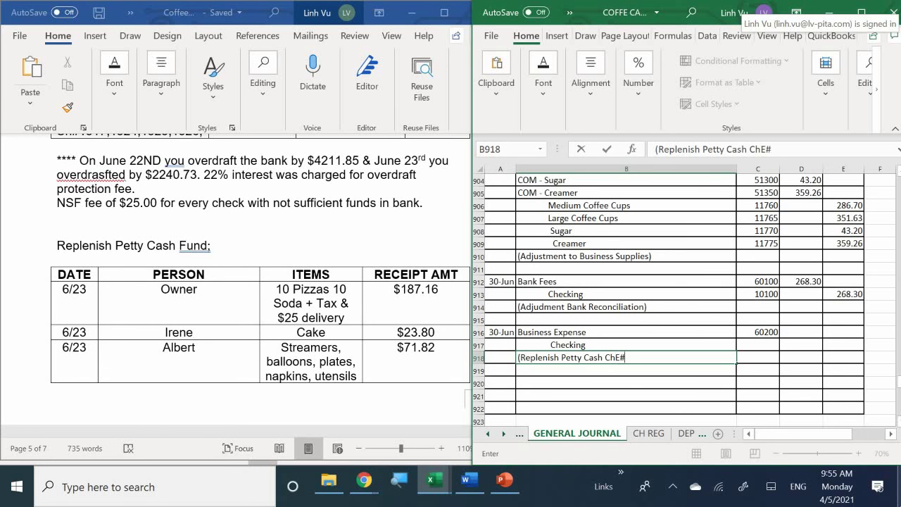
key(BackSpace)
key(BackSpace)
text(#1533))
key(Return)
- Enter post reference 10100 for the Checking line in C917
key(Right)
key(Up)
key(Up)
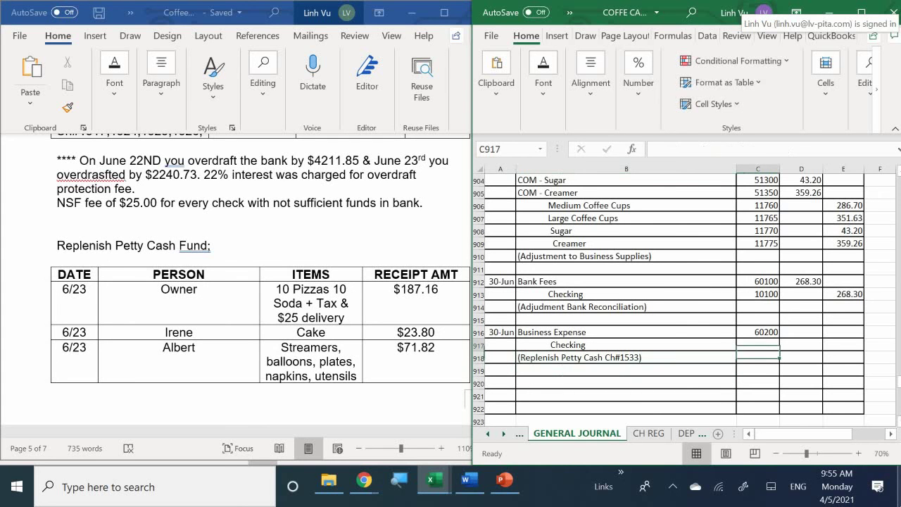
text(10100)
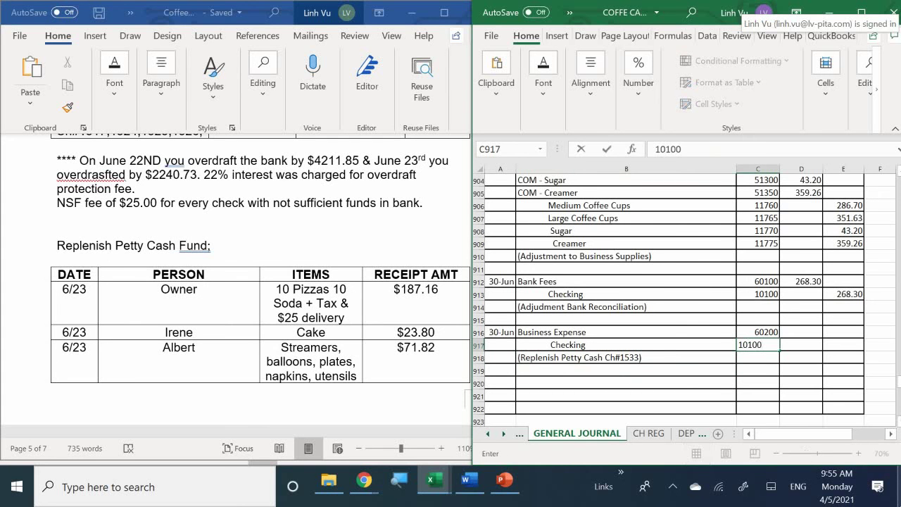
key(Return)
- Check the amount of check 1533 in the check register and enter 282.78 as the Business Expense debit in D916 of the general journal
key(Right)
key(Up)
key(Up)
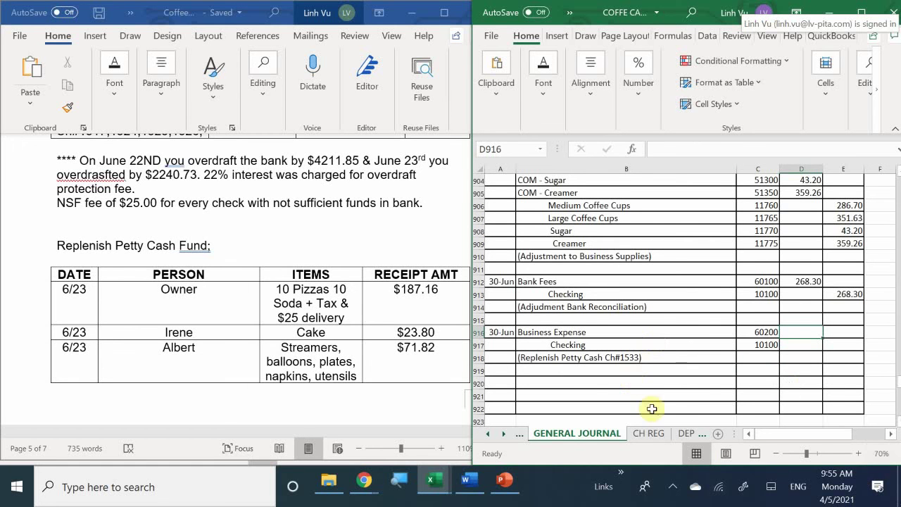
click(645, 430)
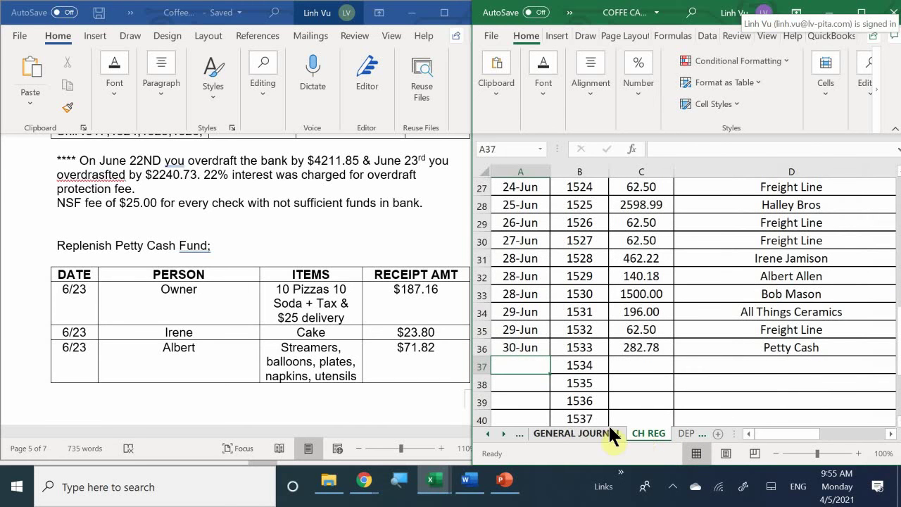
click(571, 430)
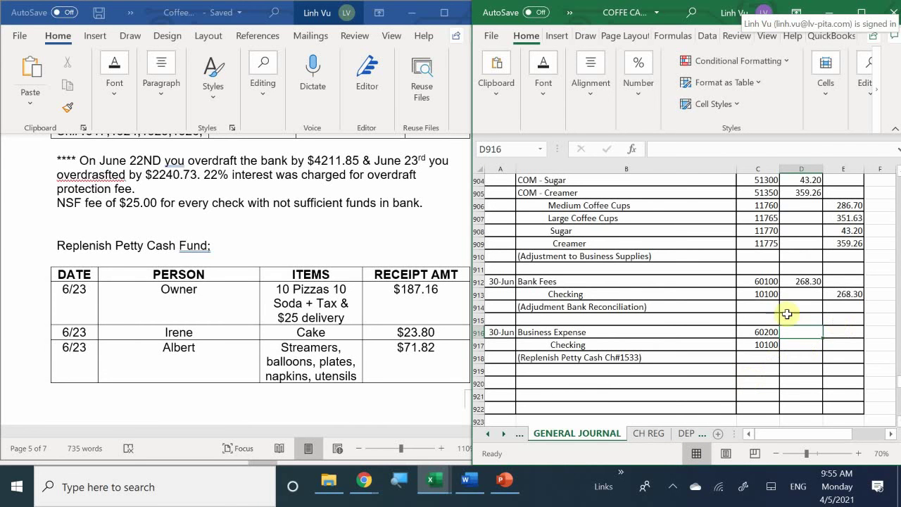
text(282.78)
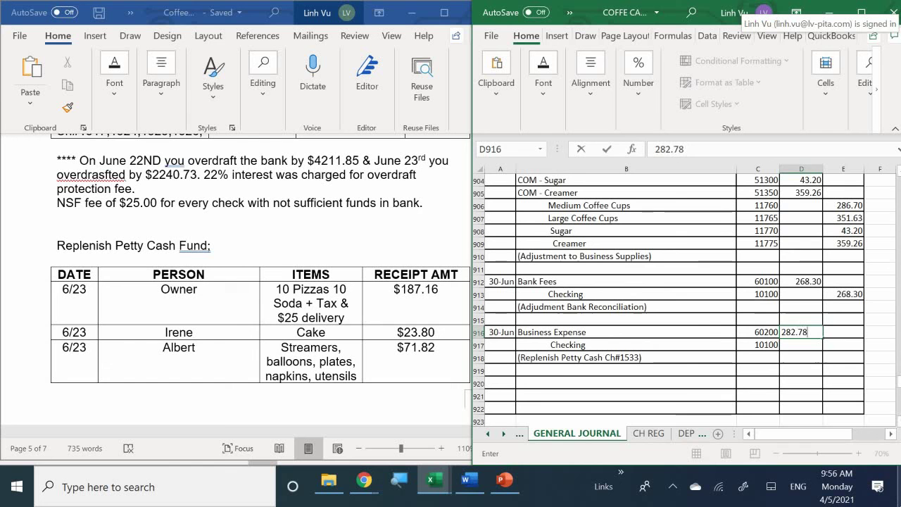
key(Return)
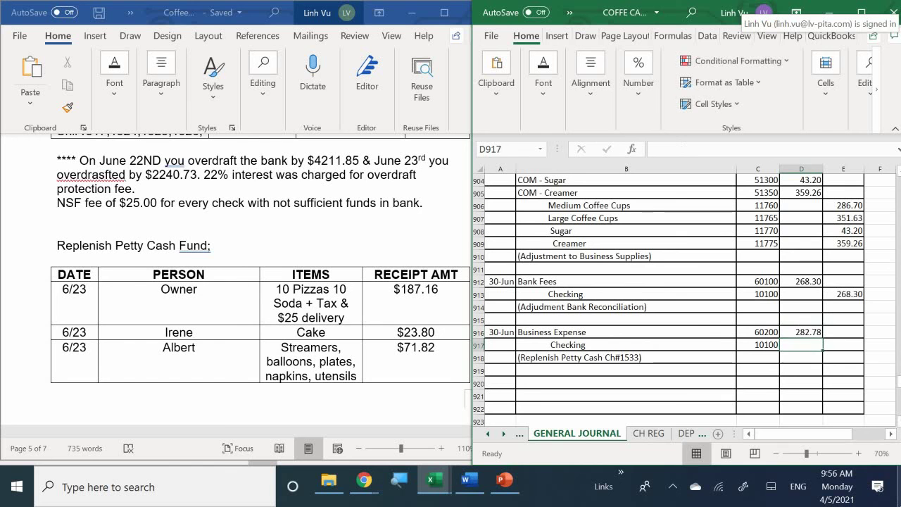
- Credit Checking in E917 by linking it to the Business Expense debit with the formula =D916
key(Right)
text(=)
key(Left)
key(Up)
key(Up)
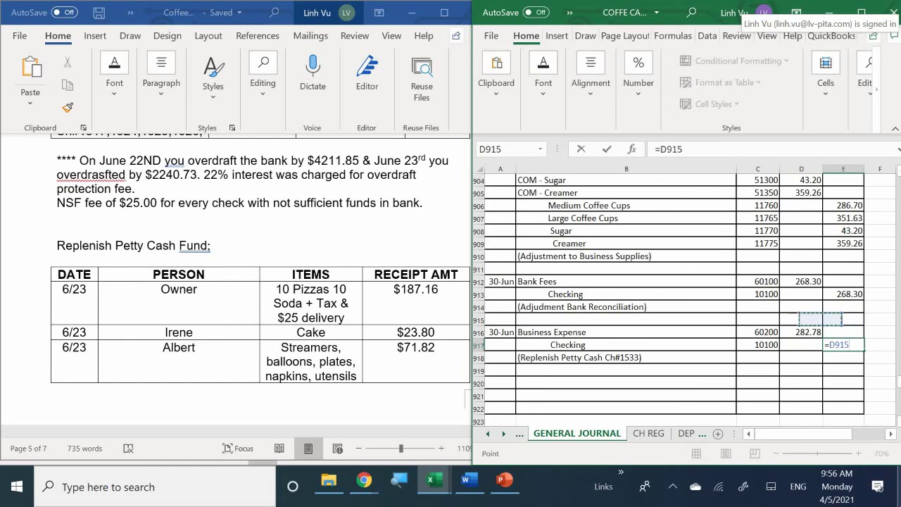
key(Down)
key(Return)
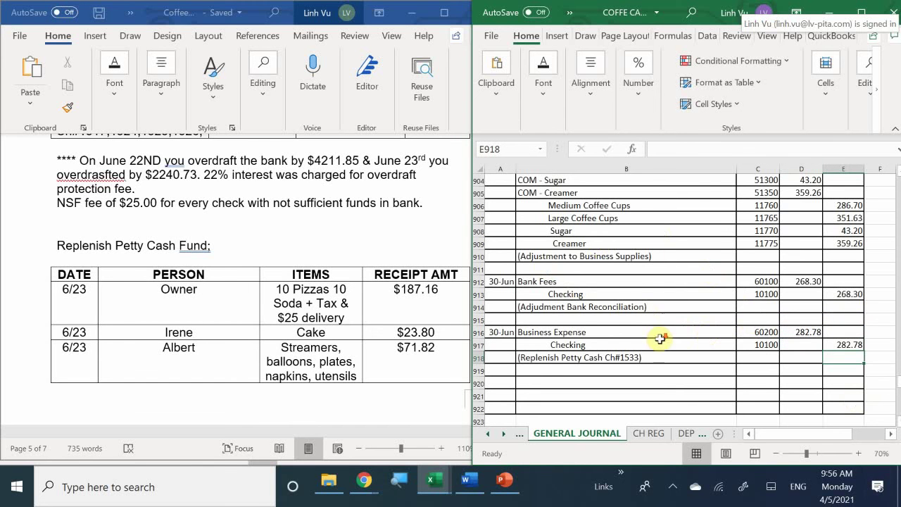
- Switch to the ledger workbook's EXPENSES - OP sheet and enter the date 6/30 in A27 of the Business Expense account
scroll(670, 339, down, 2)
scroll(672, 340, up, 1)
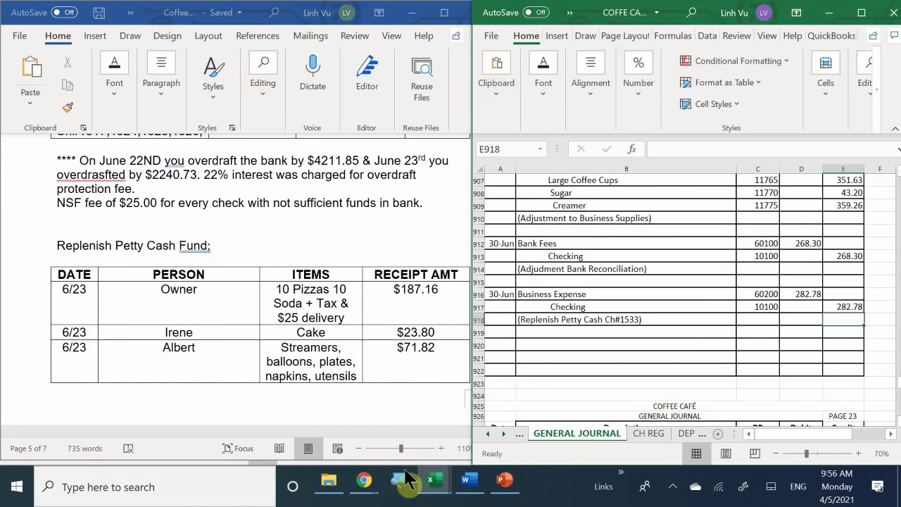
mouse_move(428, 488)
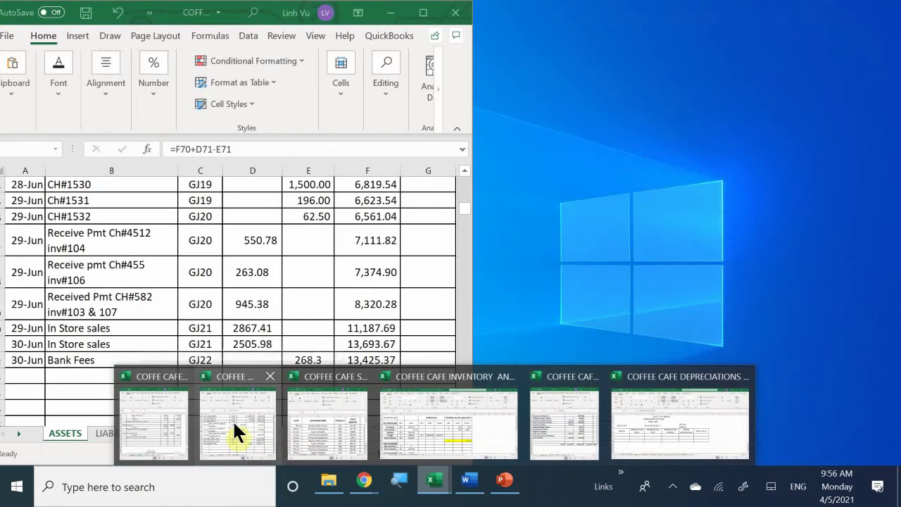
click(233, 422)
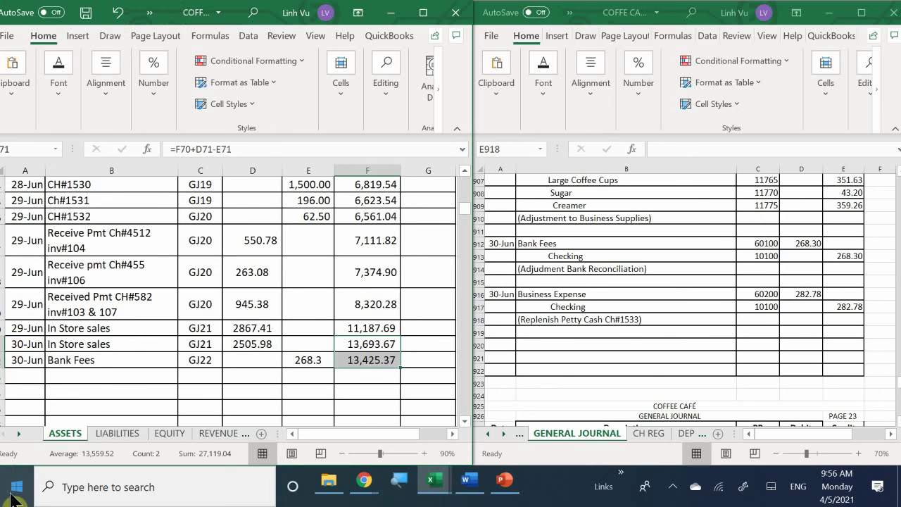
click(234, 432)
click(229, 432)
click(226, 431)
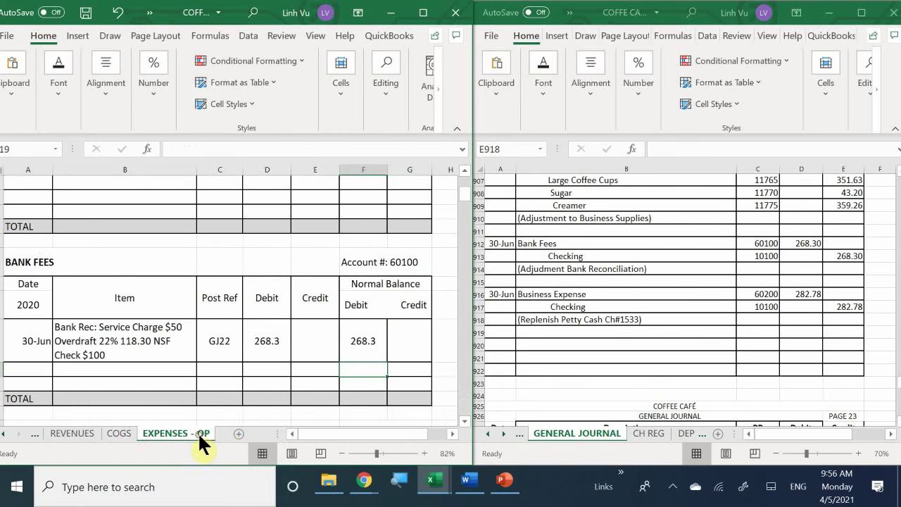
scroll(141, 353, down, 9)
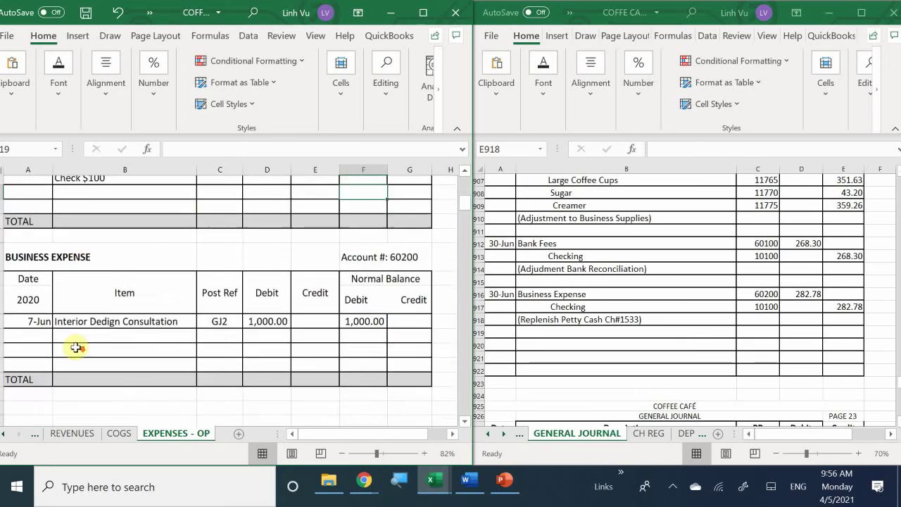
scroll(76, 347, up, 2)
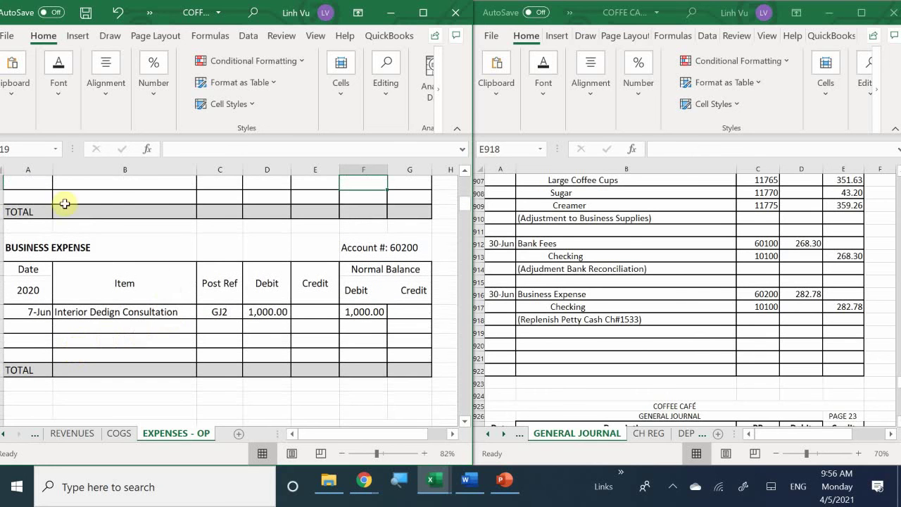
click(25, 326)
text(9)
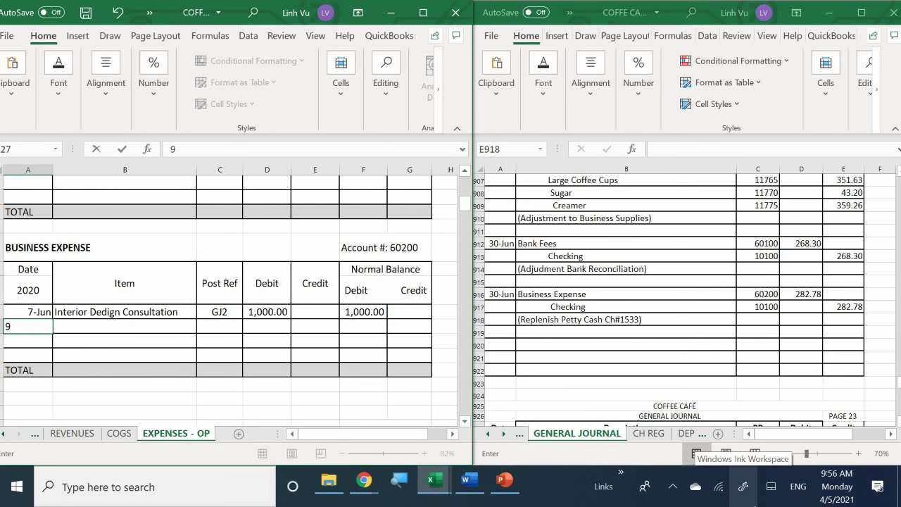
key(BackSpace)
text(6/30)
key(Tab)
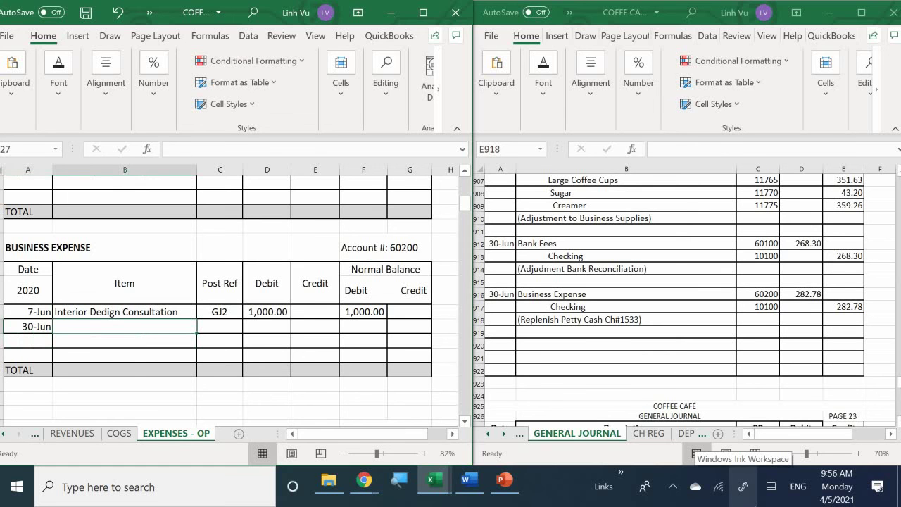
- Describe the 30 June Business Expense entry as "Grand Opening Part Supplies" in B27 and give it post reference GJ22
text(G)
key(BackSpace)
text(Gra)
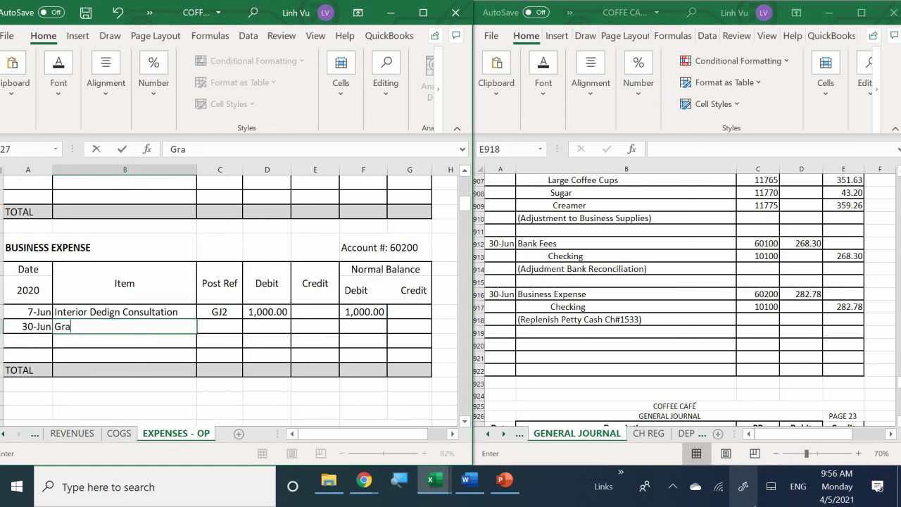
text(nd Opening P)
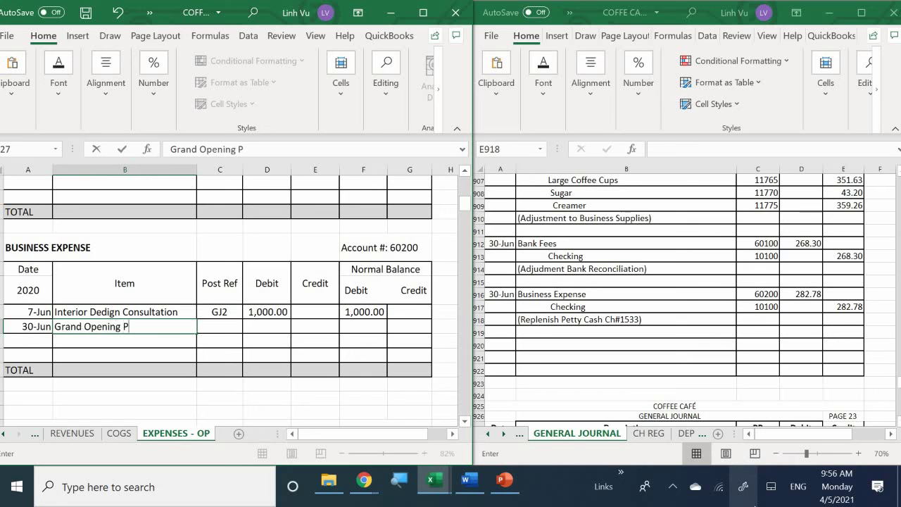
text(art Supplio)
key(BackSpace)
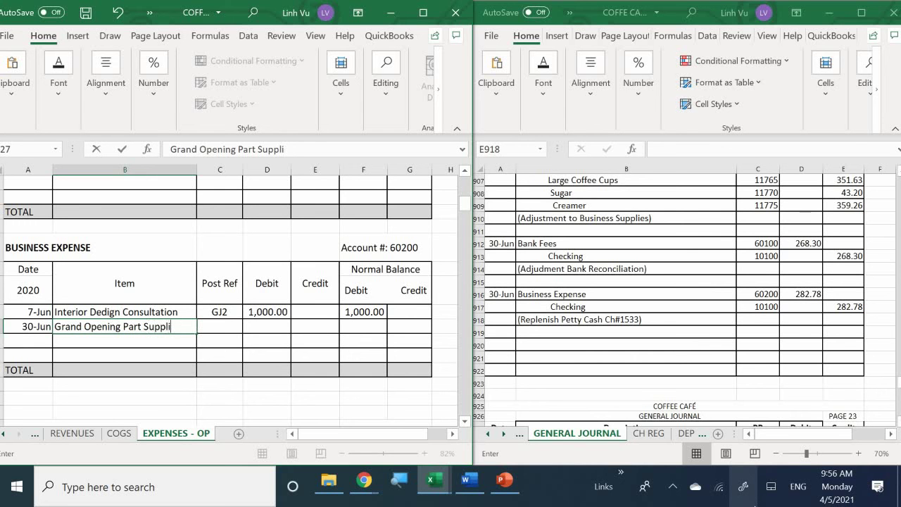
text(es)
key(Tab)
text(GJ22)
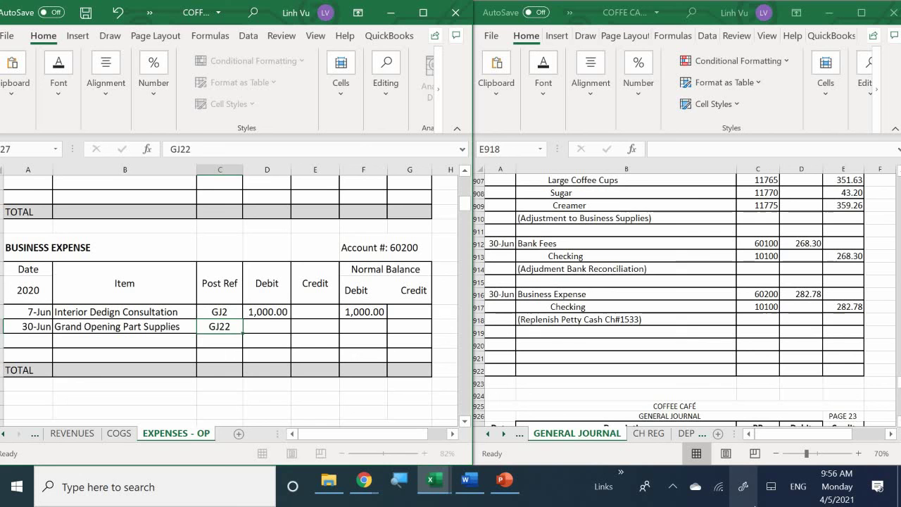
- Enter 282.78 as the debit of the Grand Opening entry in D27
key(Tab)
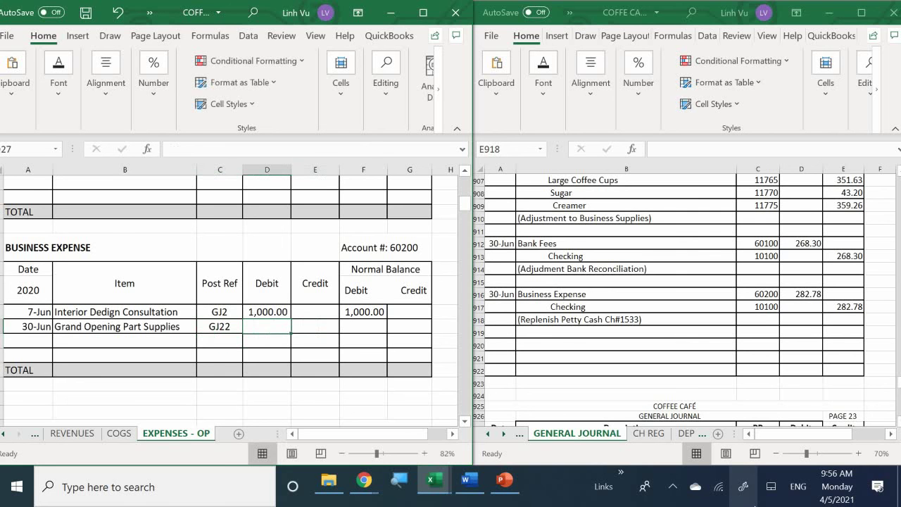
text(282.)
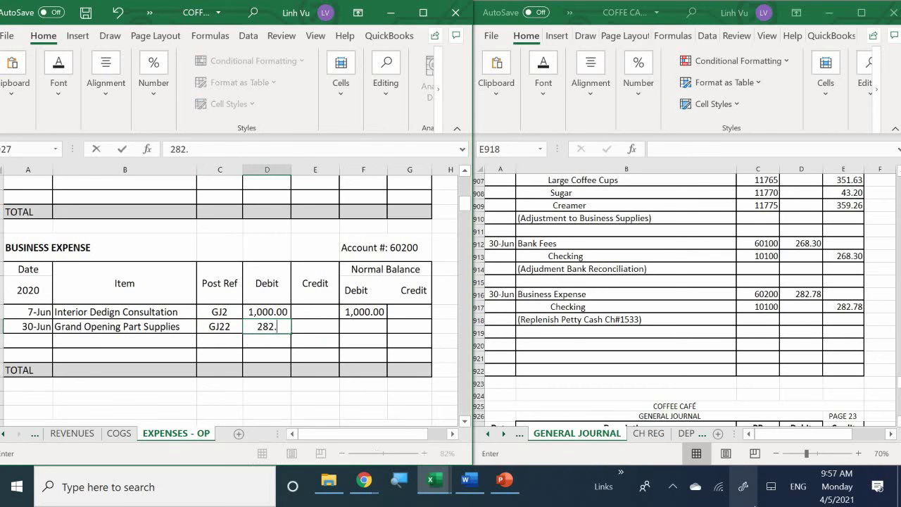
text(78)
key(Return)
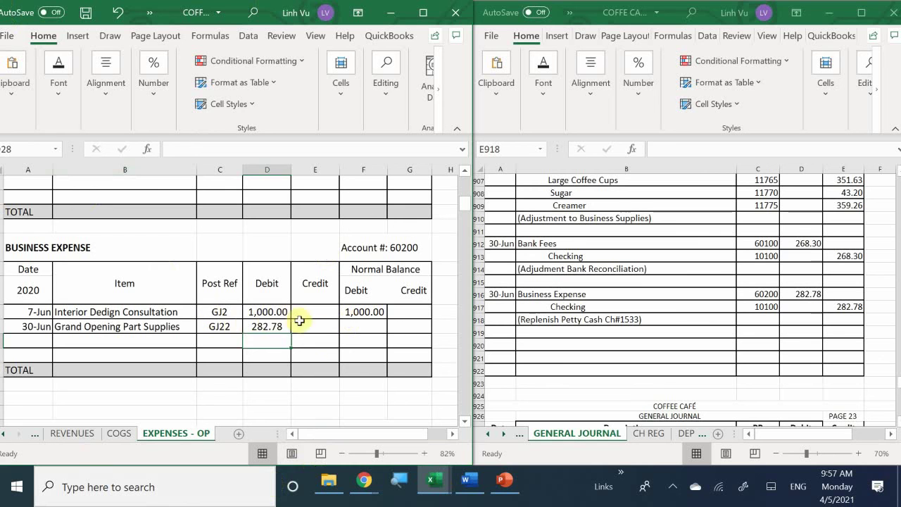
- Calculate the Business Expense account's running debit balance in F27 with the formula =F26+D27-E27
click(358, 327)
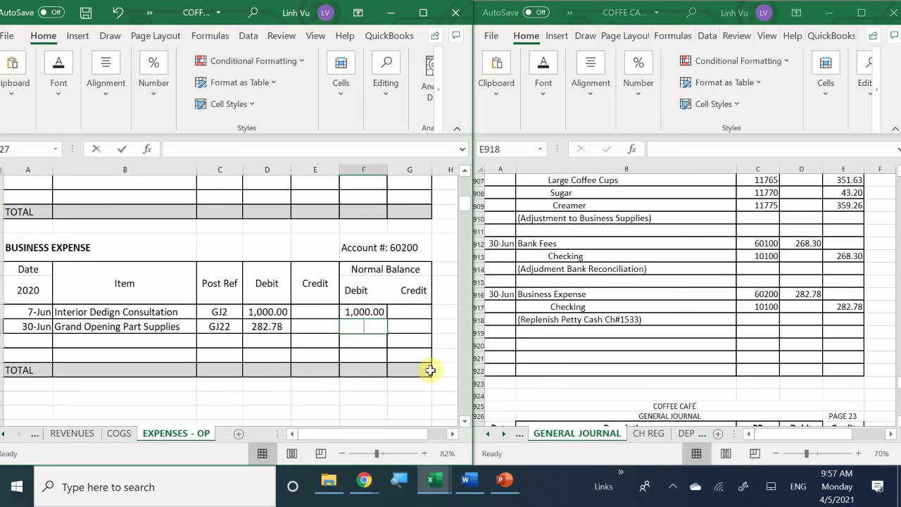
text(=)
key(Up)
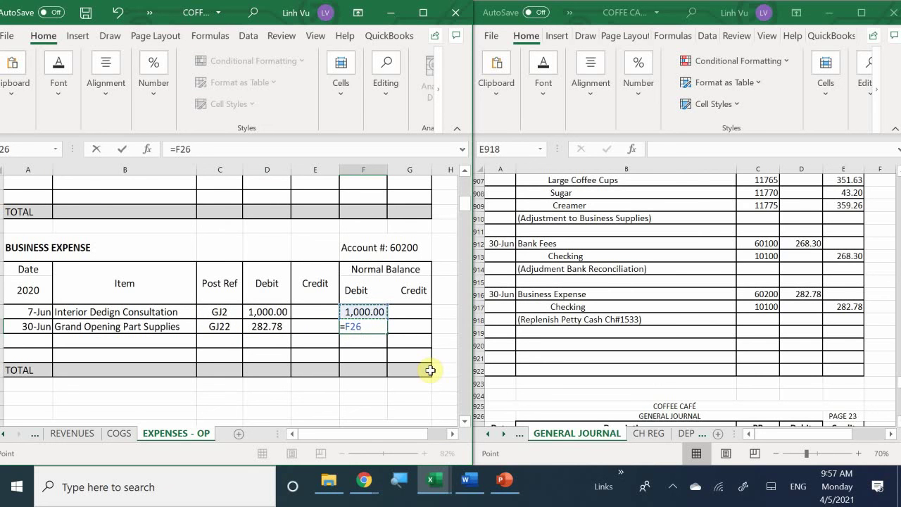
text(+)
key(Left)
key(Left)
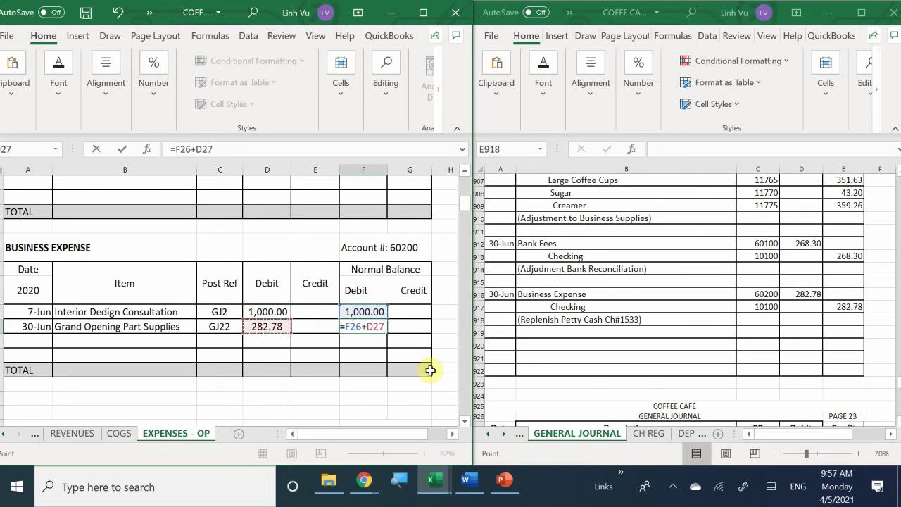
text(-)
key(Left)
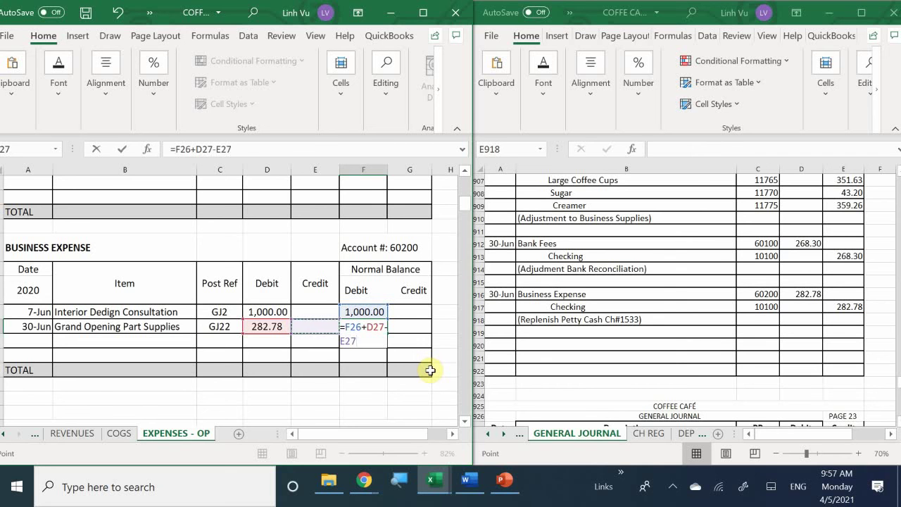
key(Return)
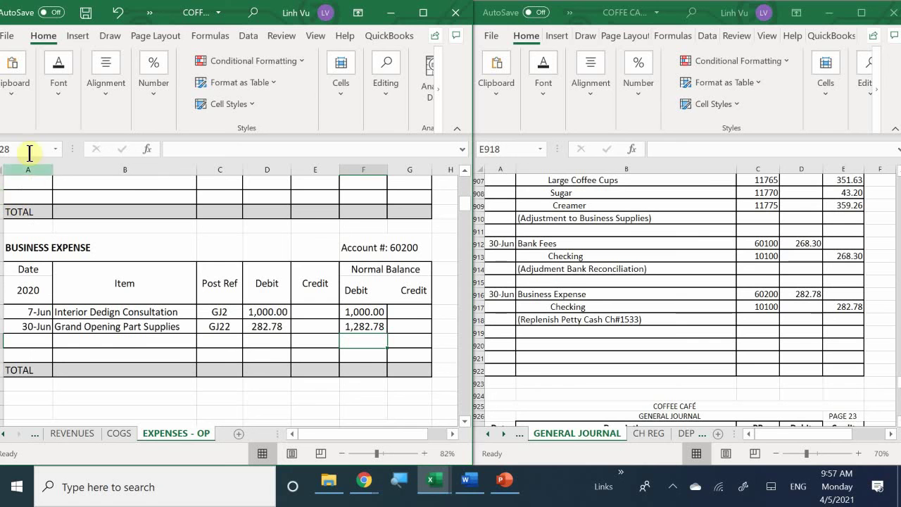
- Go to the ledger's ASSETS sheet and enter the date 6/30 in A73, below the Bank Fees entry
click(20, 434)
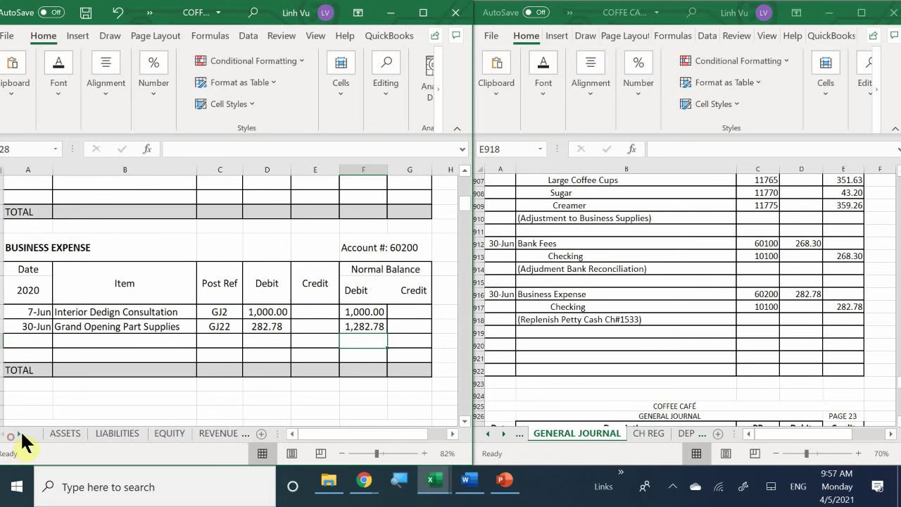
click(64, 431)
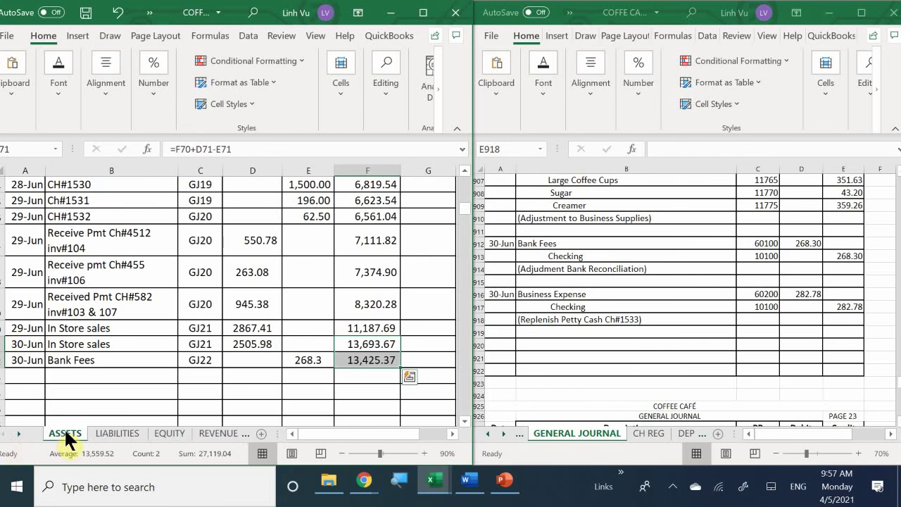
click(24, 378)
text(6/3)
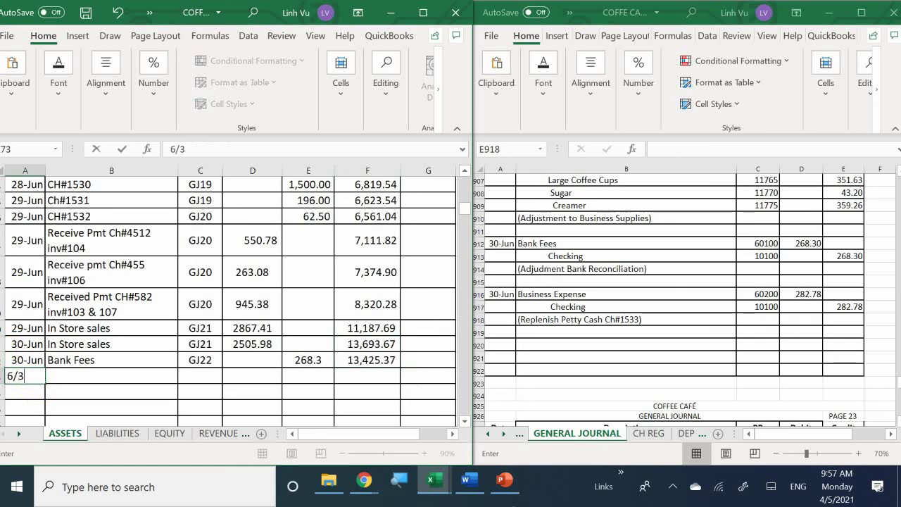
text(0-Jun)
key(Tab)
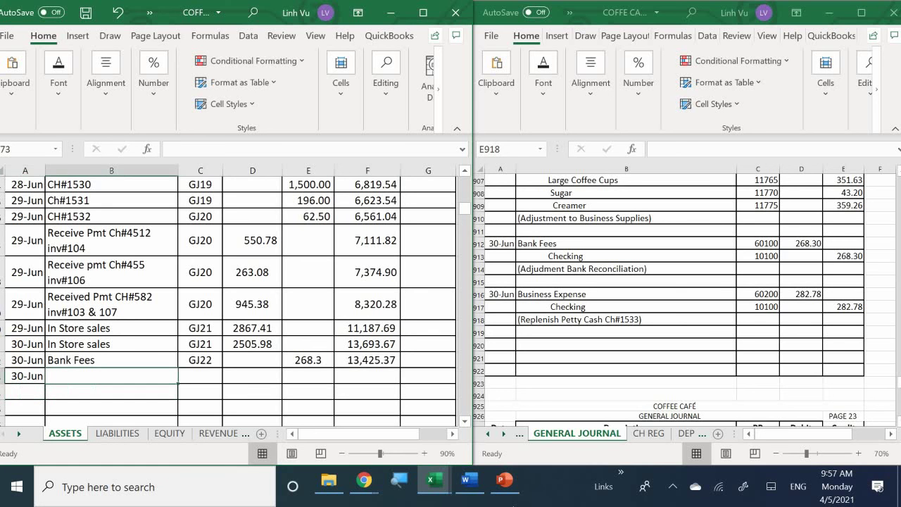
- Enter "Replenish Petty Cash Ch#1533" as the item description in B73
text(R)
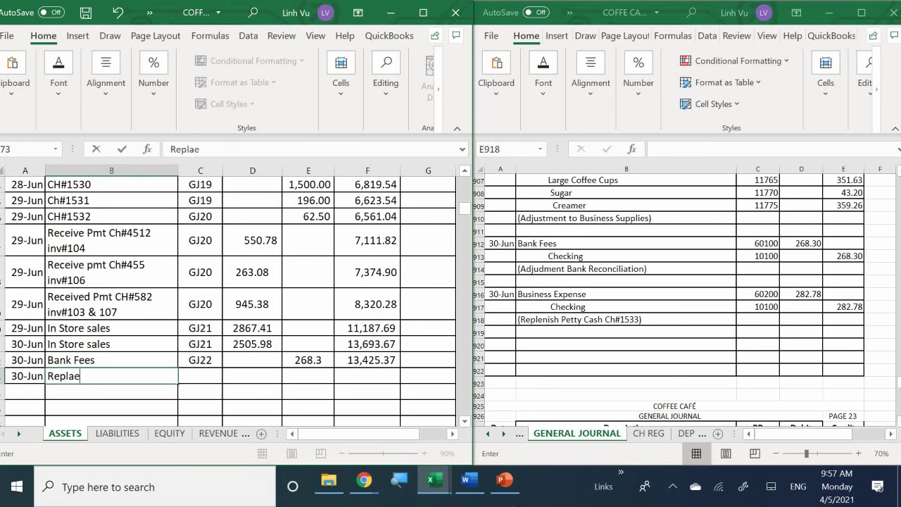
text(eplenish Petty Cash Ch#5)
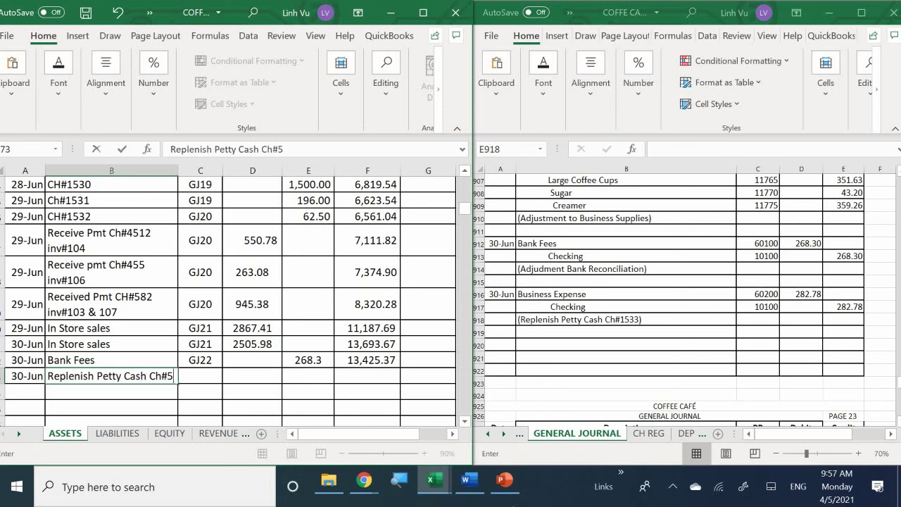
key(BackSpace)
text(1533)
key(Return)
- Enter GJ22 as the posting reference of the petty cash replenishment entry in C73
click(200, 384)
text(GHH)
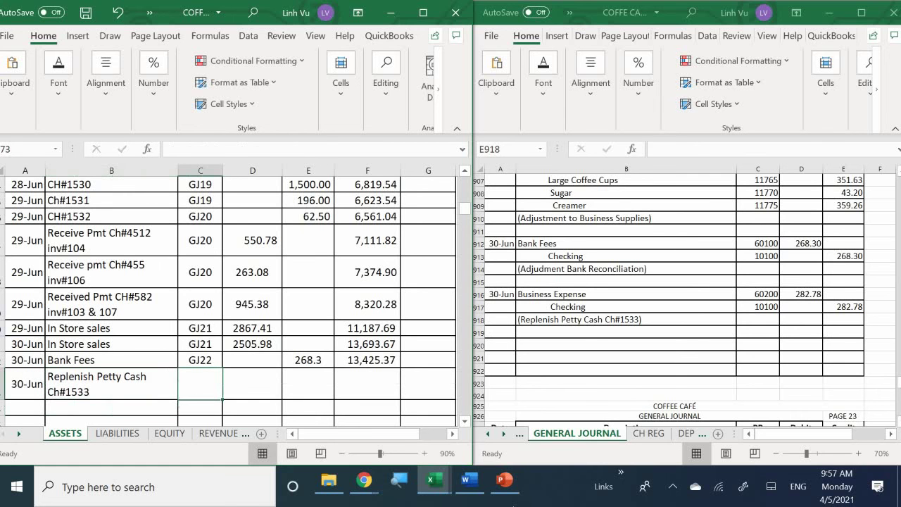
key(BackSpace)
key(BackSpace)
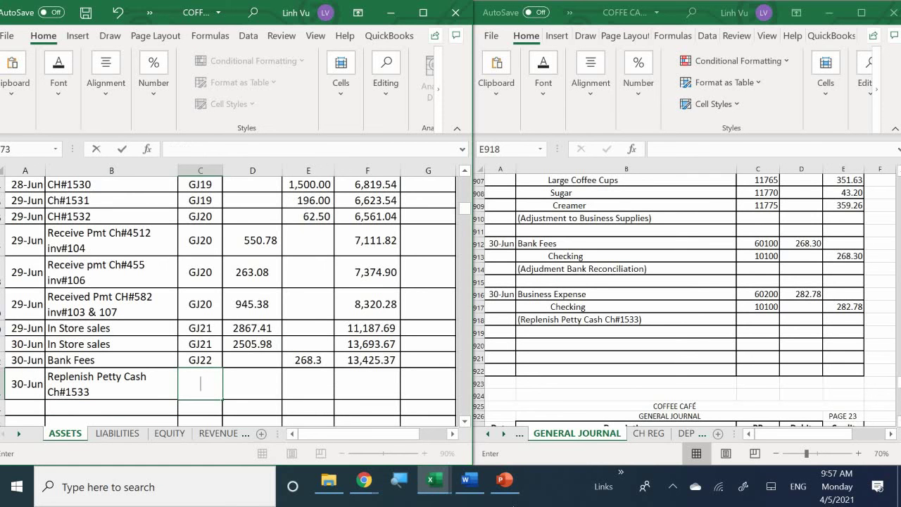
text(J22)
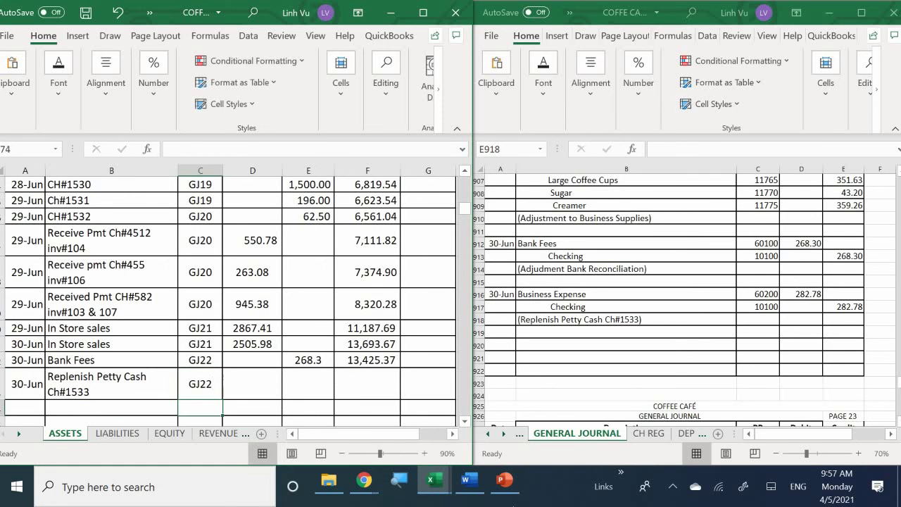
- Enter 282.78 as the credit of the petty cash replenishment entry in E73
key(Tab)
key(Tab)
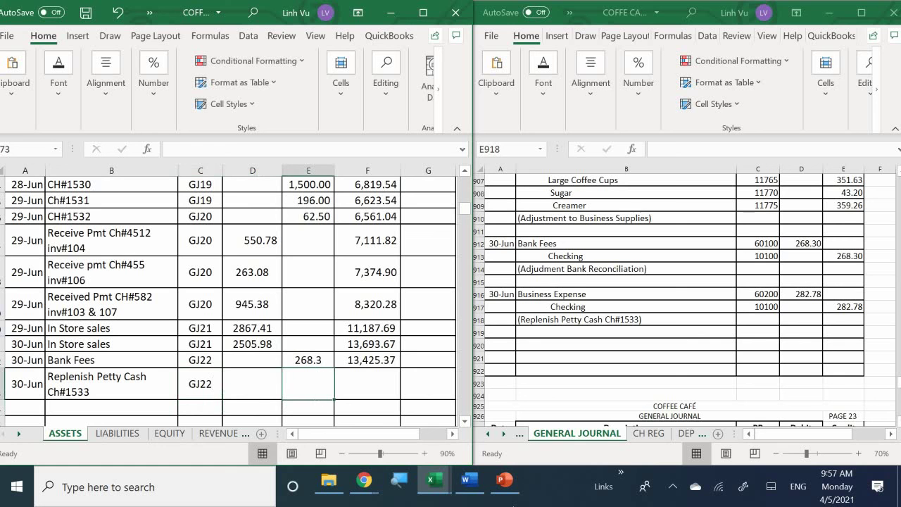
text(282)
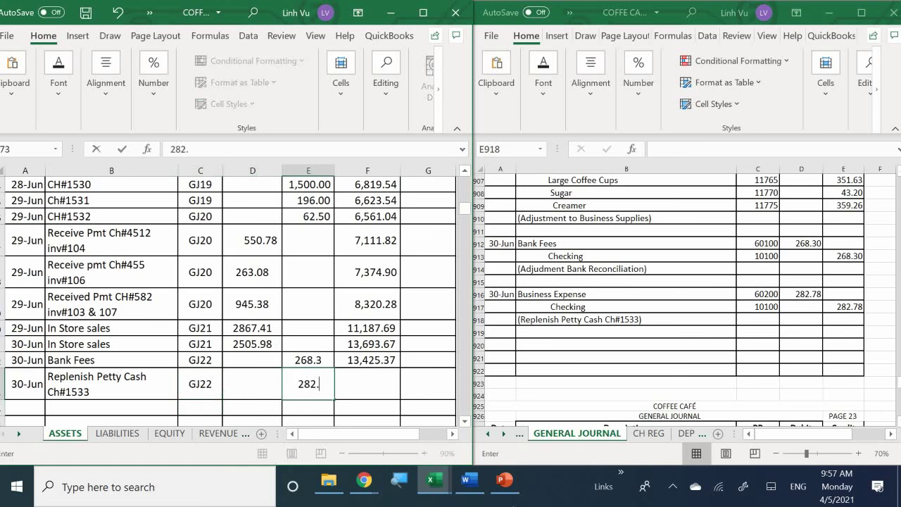
text(.78)
key(Return)
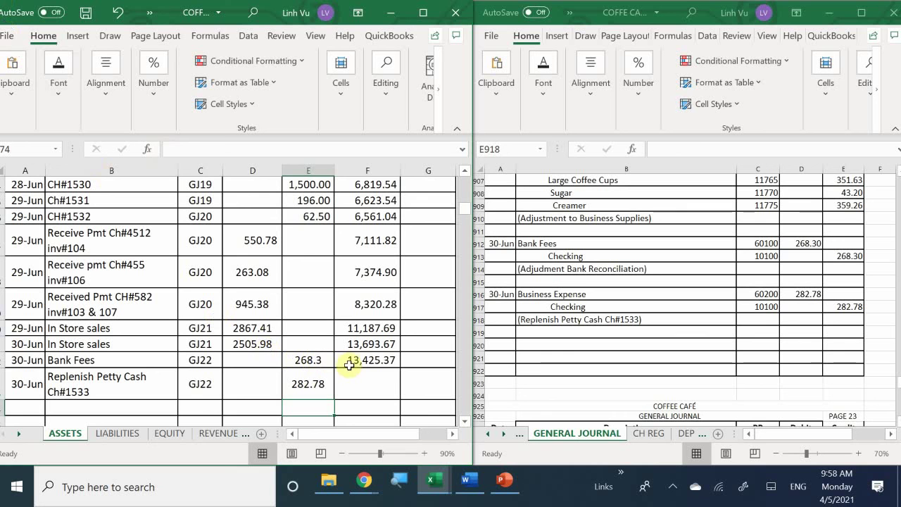
- Extend the running debit balance formula from the Bank Fees row in F72 down to F73
click(356, 361)
drag(400, 367, 399, 399)
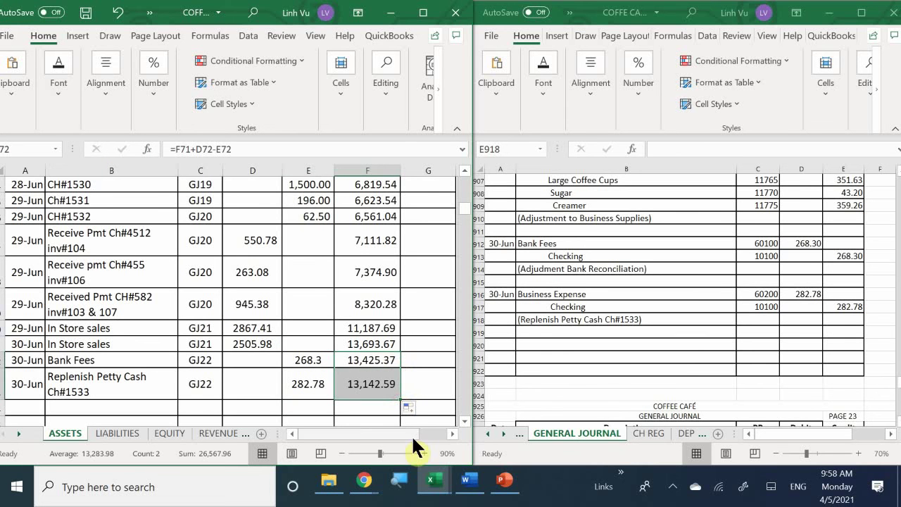
scroll(392, 358, down, 1)
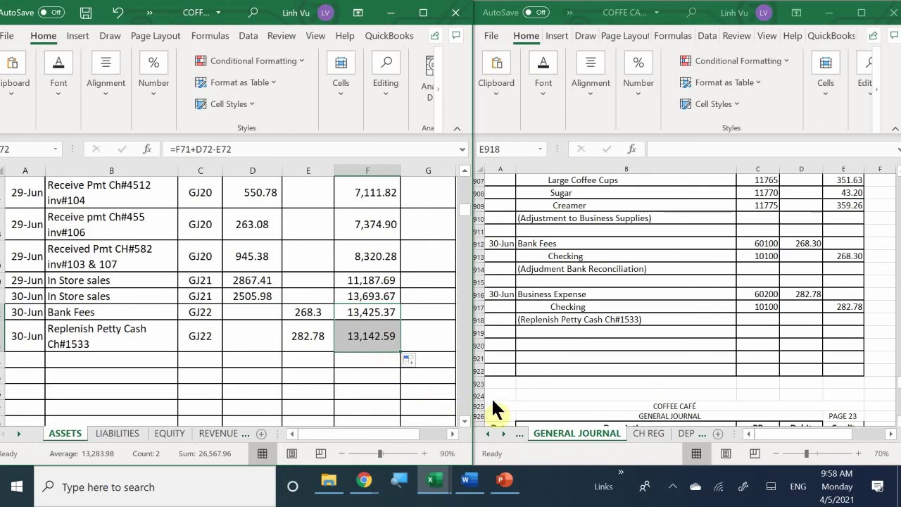
- Switch to the Word assignment document and examine the adjustment instructions that follow the Replenish Petty Cash Fund table
click(534, 336)
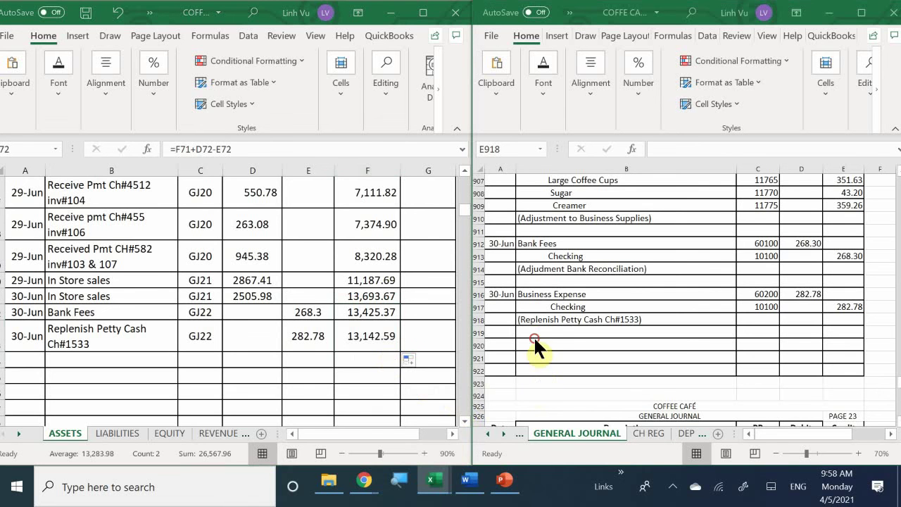
click(470, 484)
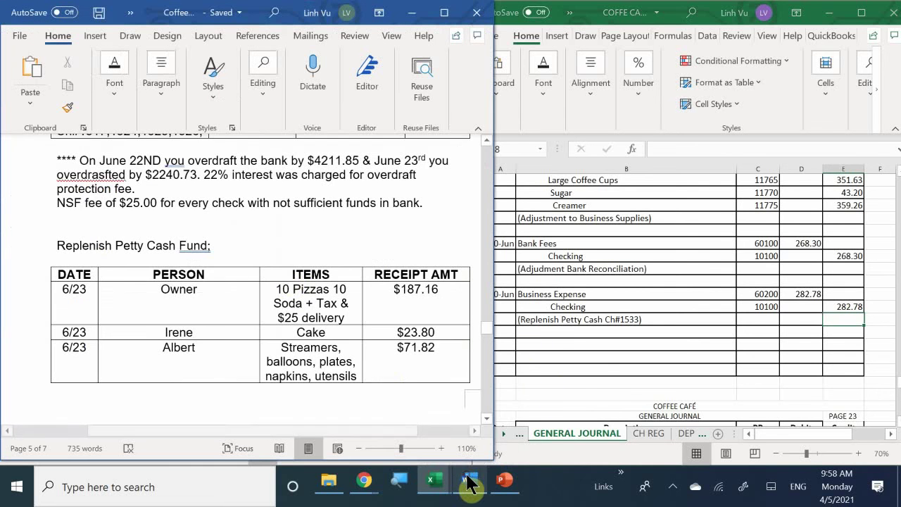
scroll(329, 345, down, 7)
scroll(328, 338, down, 3)
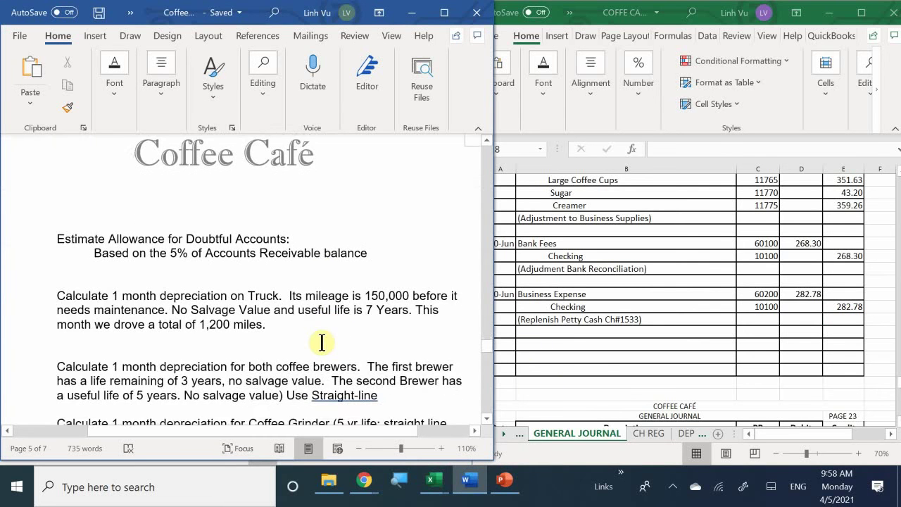
scroll(325, 341, up, 2)
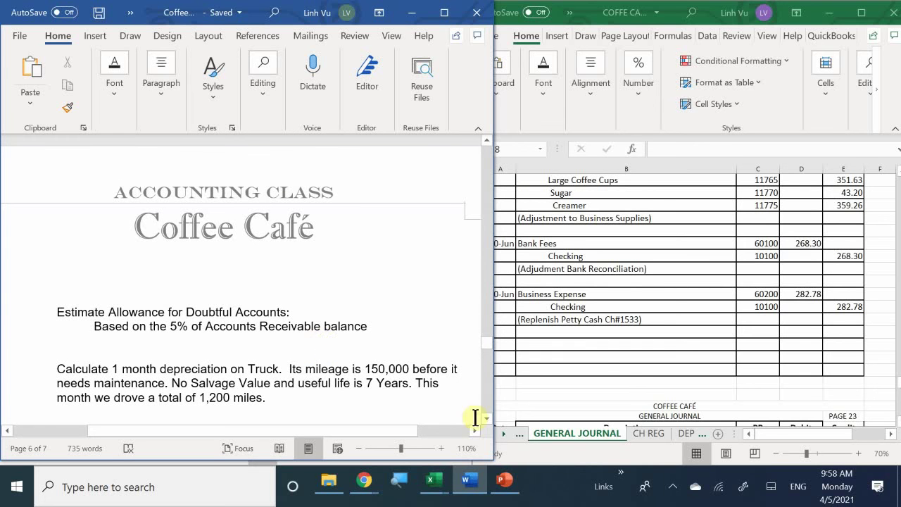
click(516, 352)
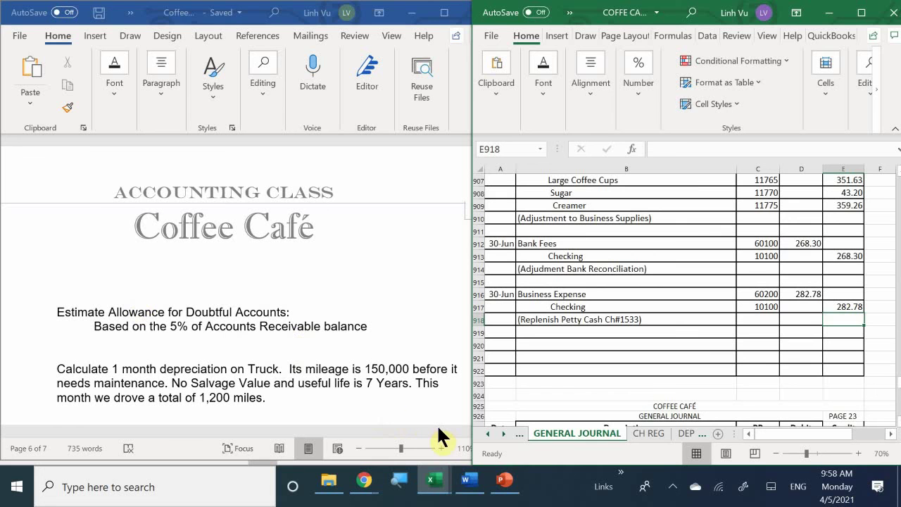
click(670, 486)
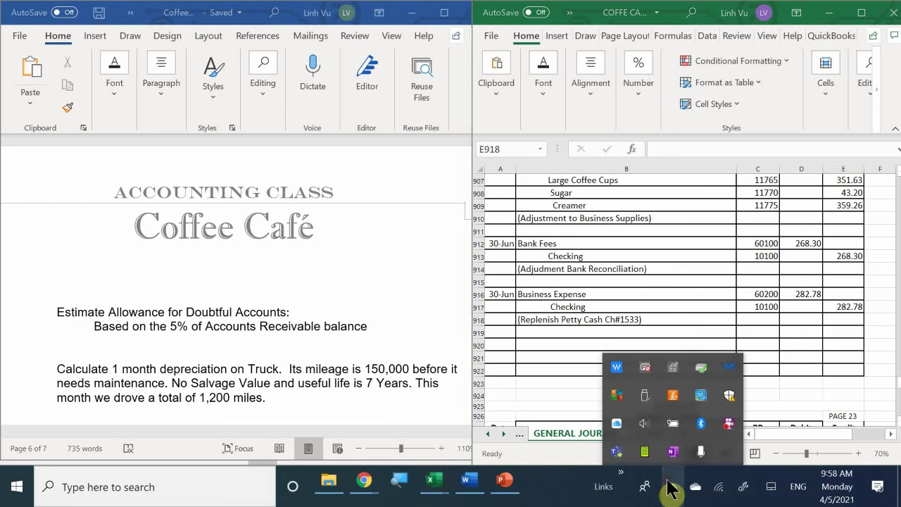
right_click(729, 424)
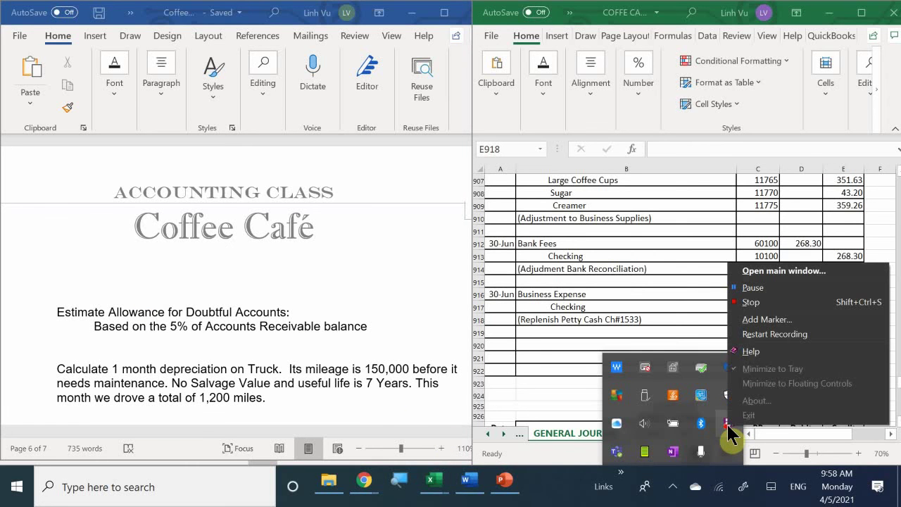